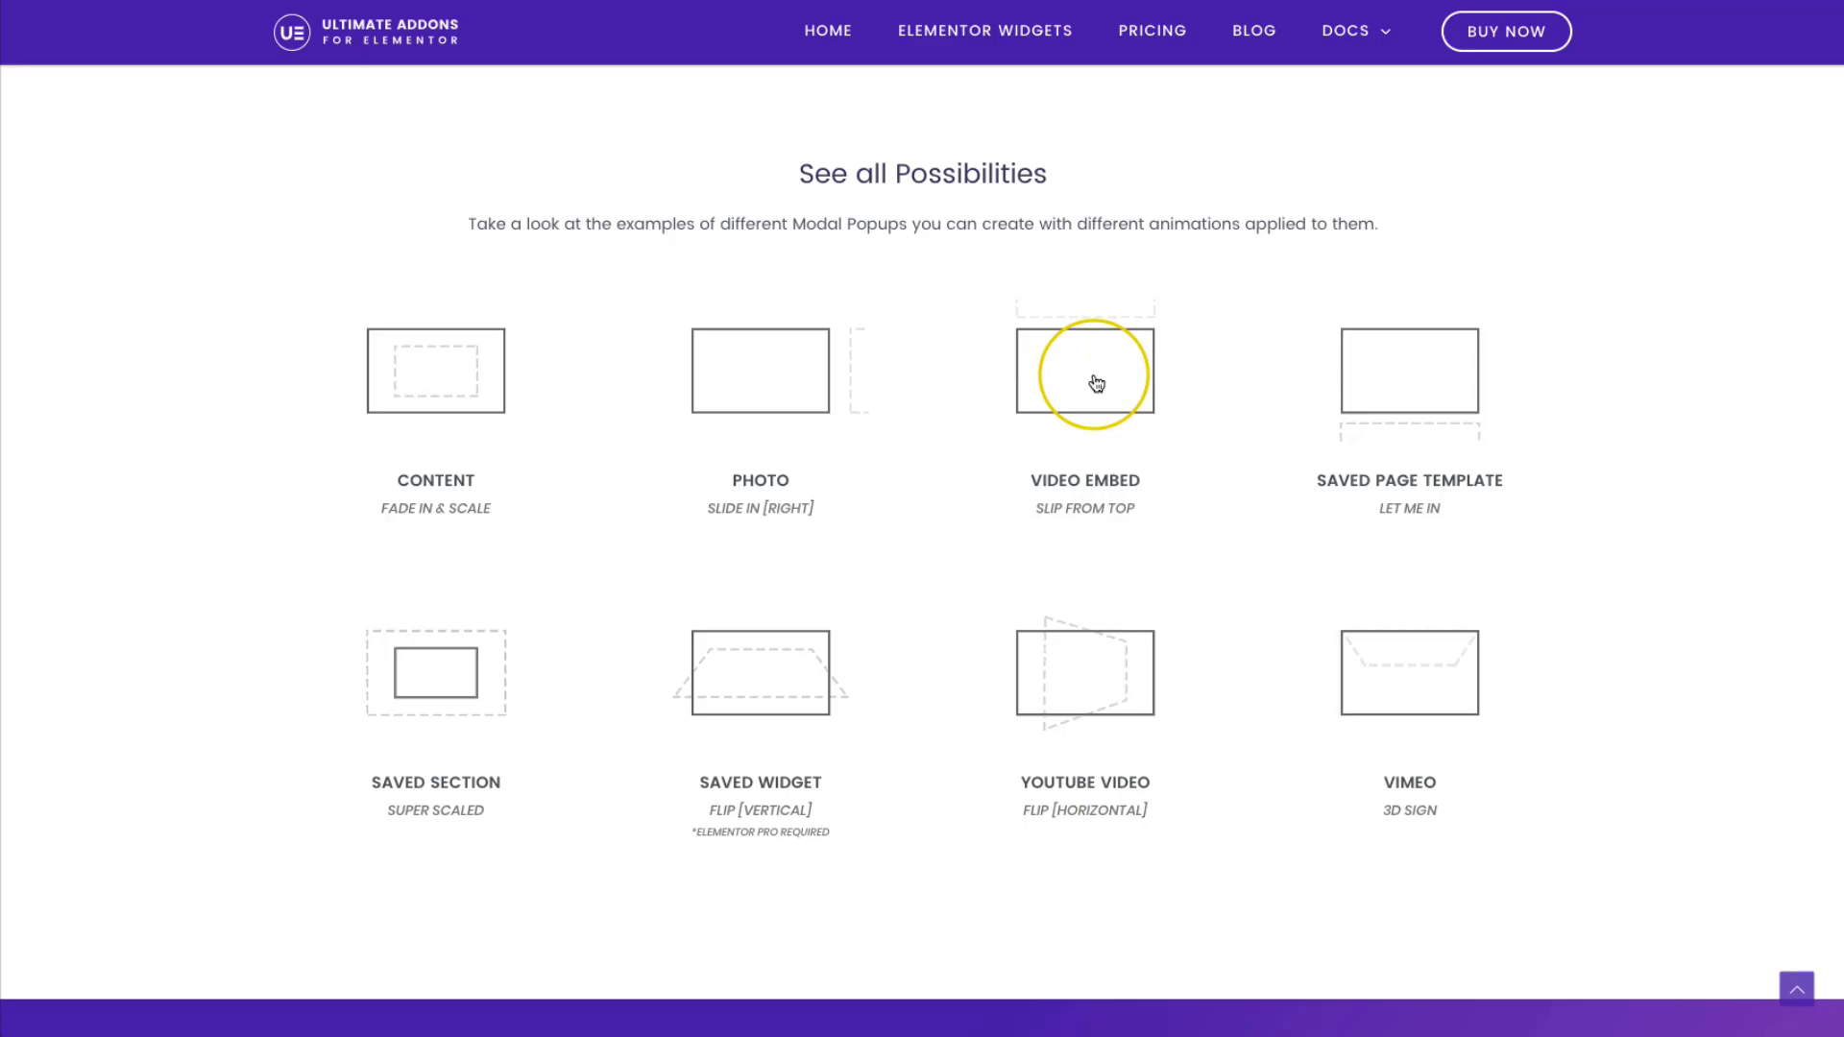
- Preview the Video Embed, Content and Saved Widget popup examples on the Modal Popup demo page
left_click(1096, 383)
left_click(230, 362)
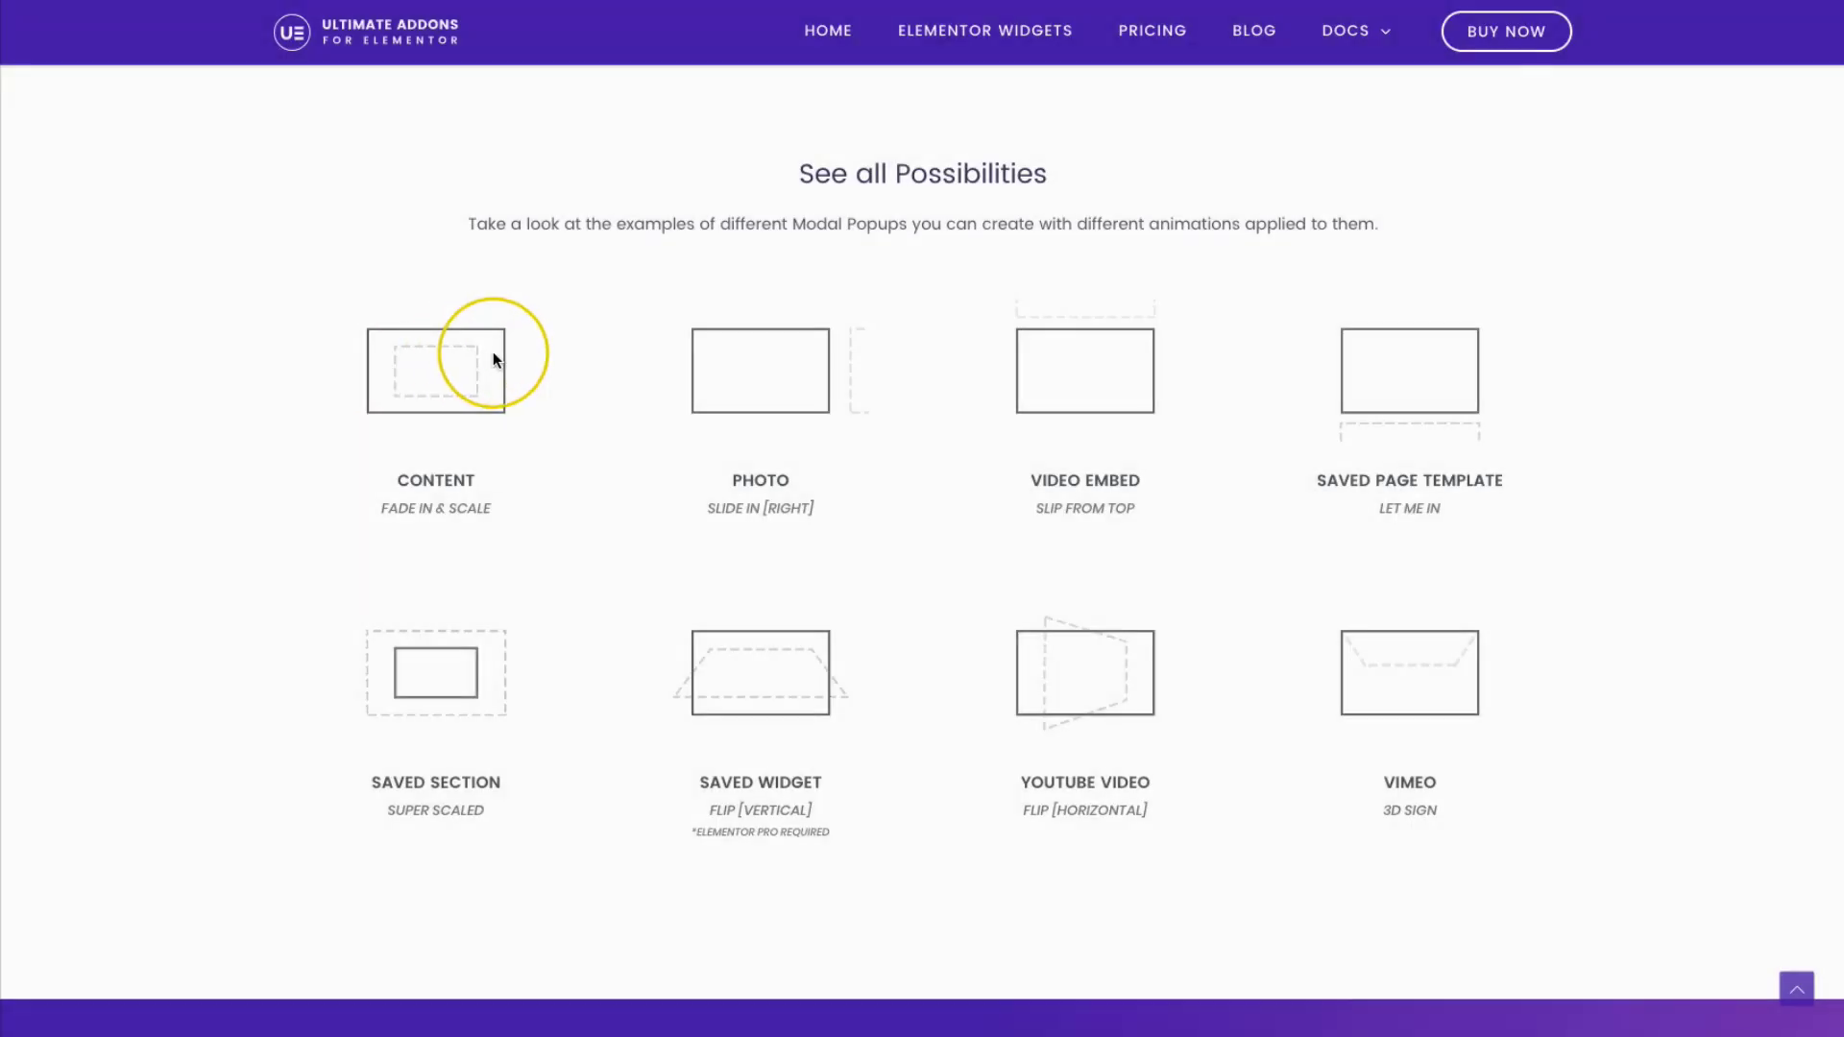
left_click(493, 359)
left_click(225, 389)
scroll(464, 428, "down", 2)
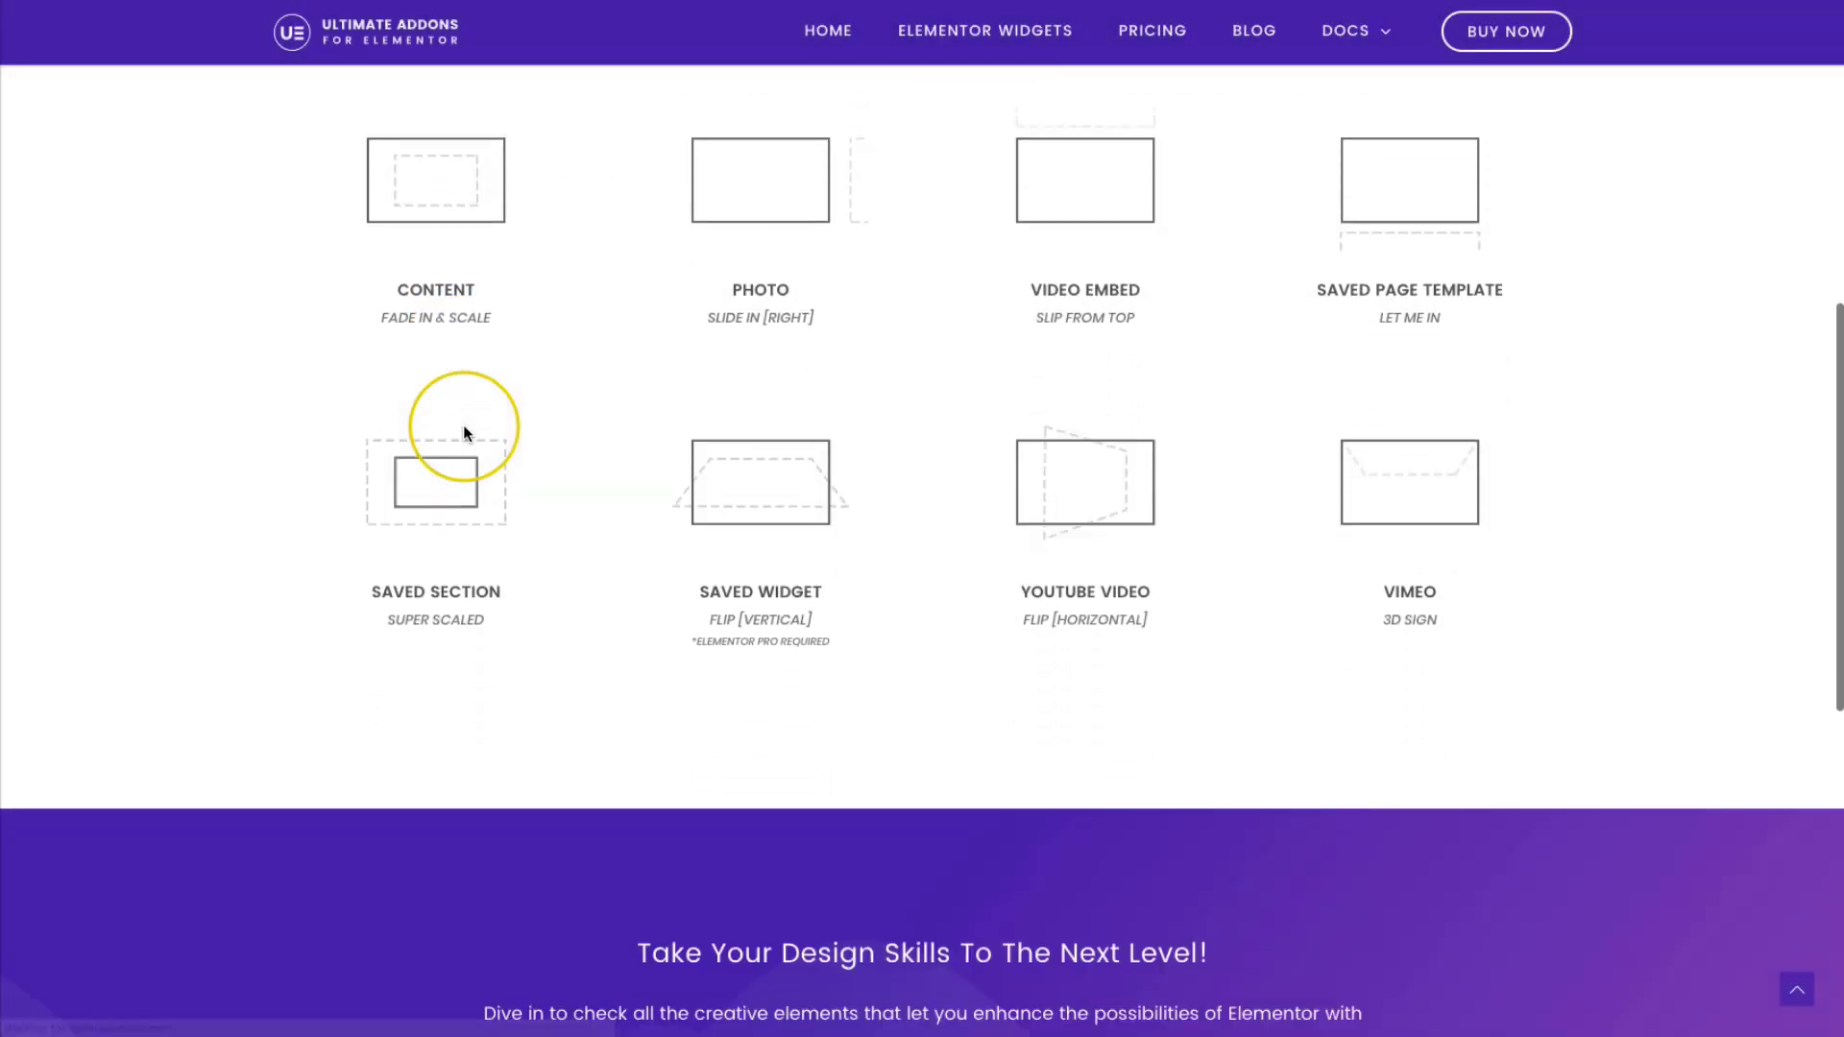
left_click(774, 428)
left_click(272, 429)
scroll(272, 428, "down", 1)
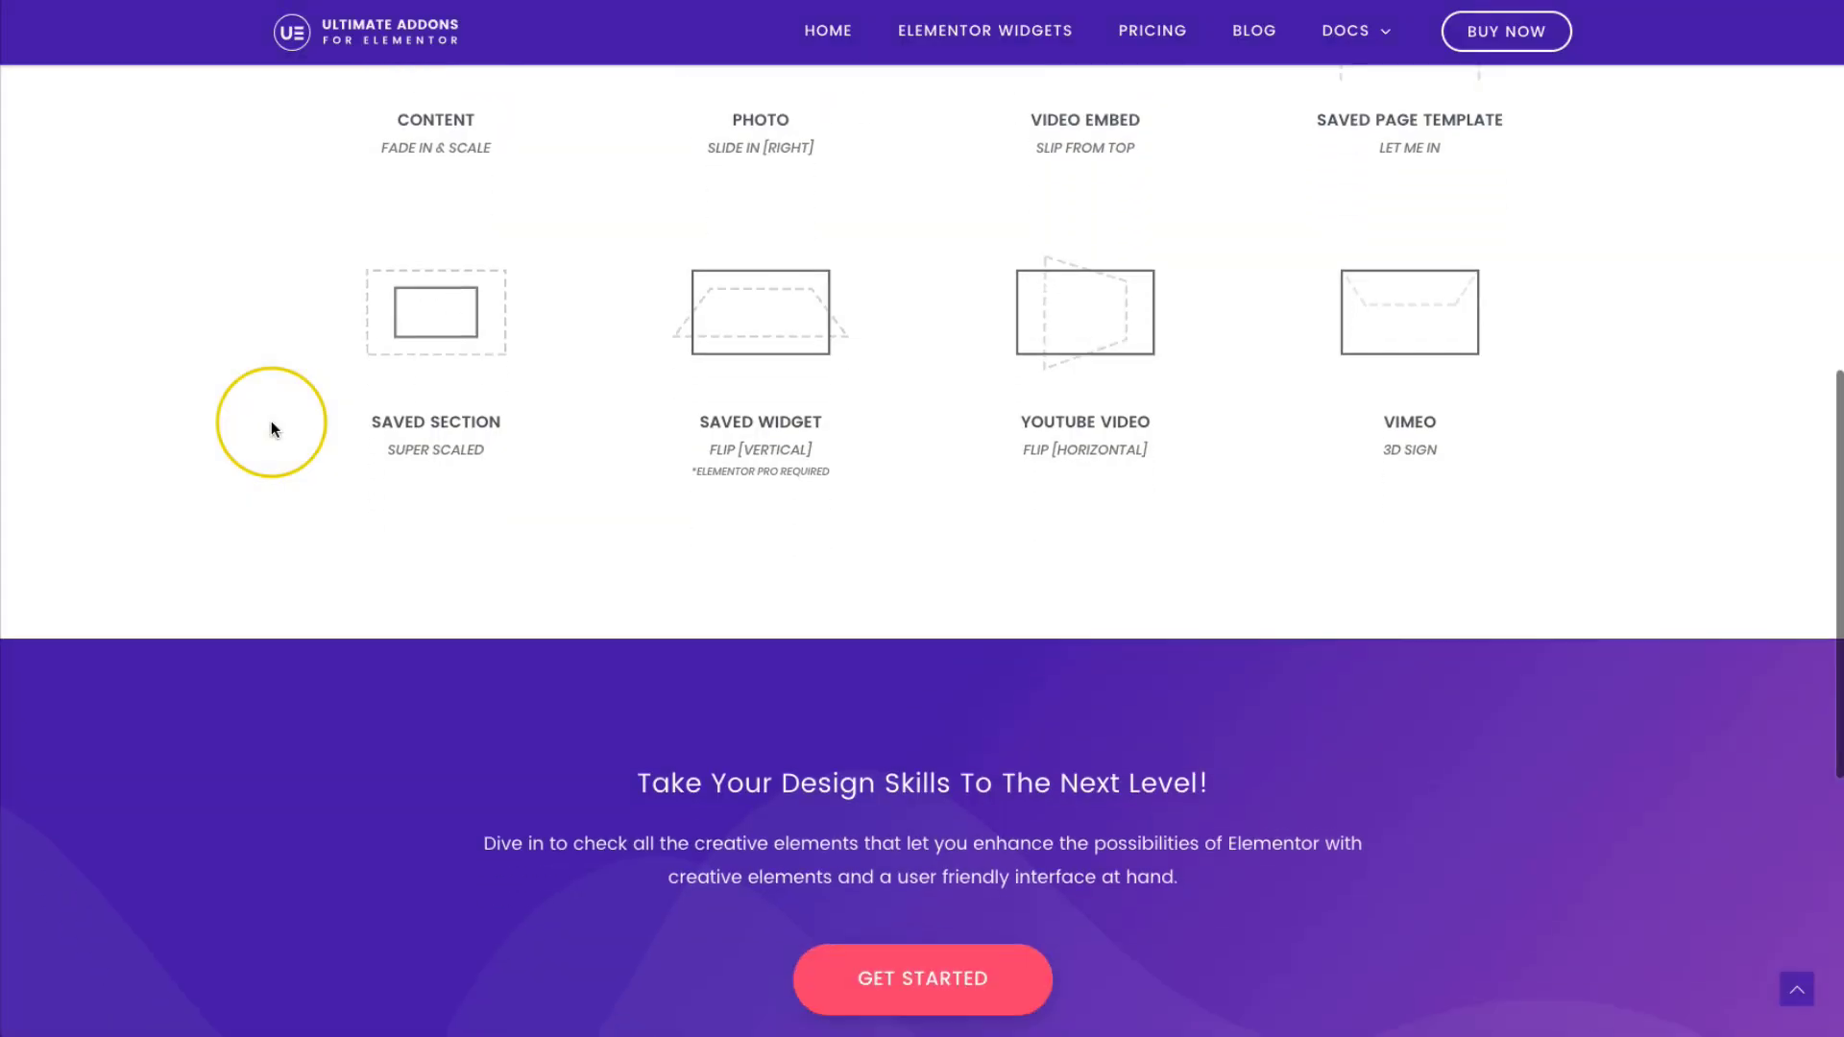
scroll(271, 428, "down", 5)
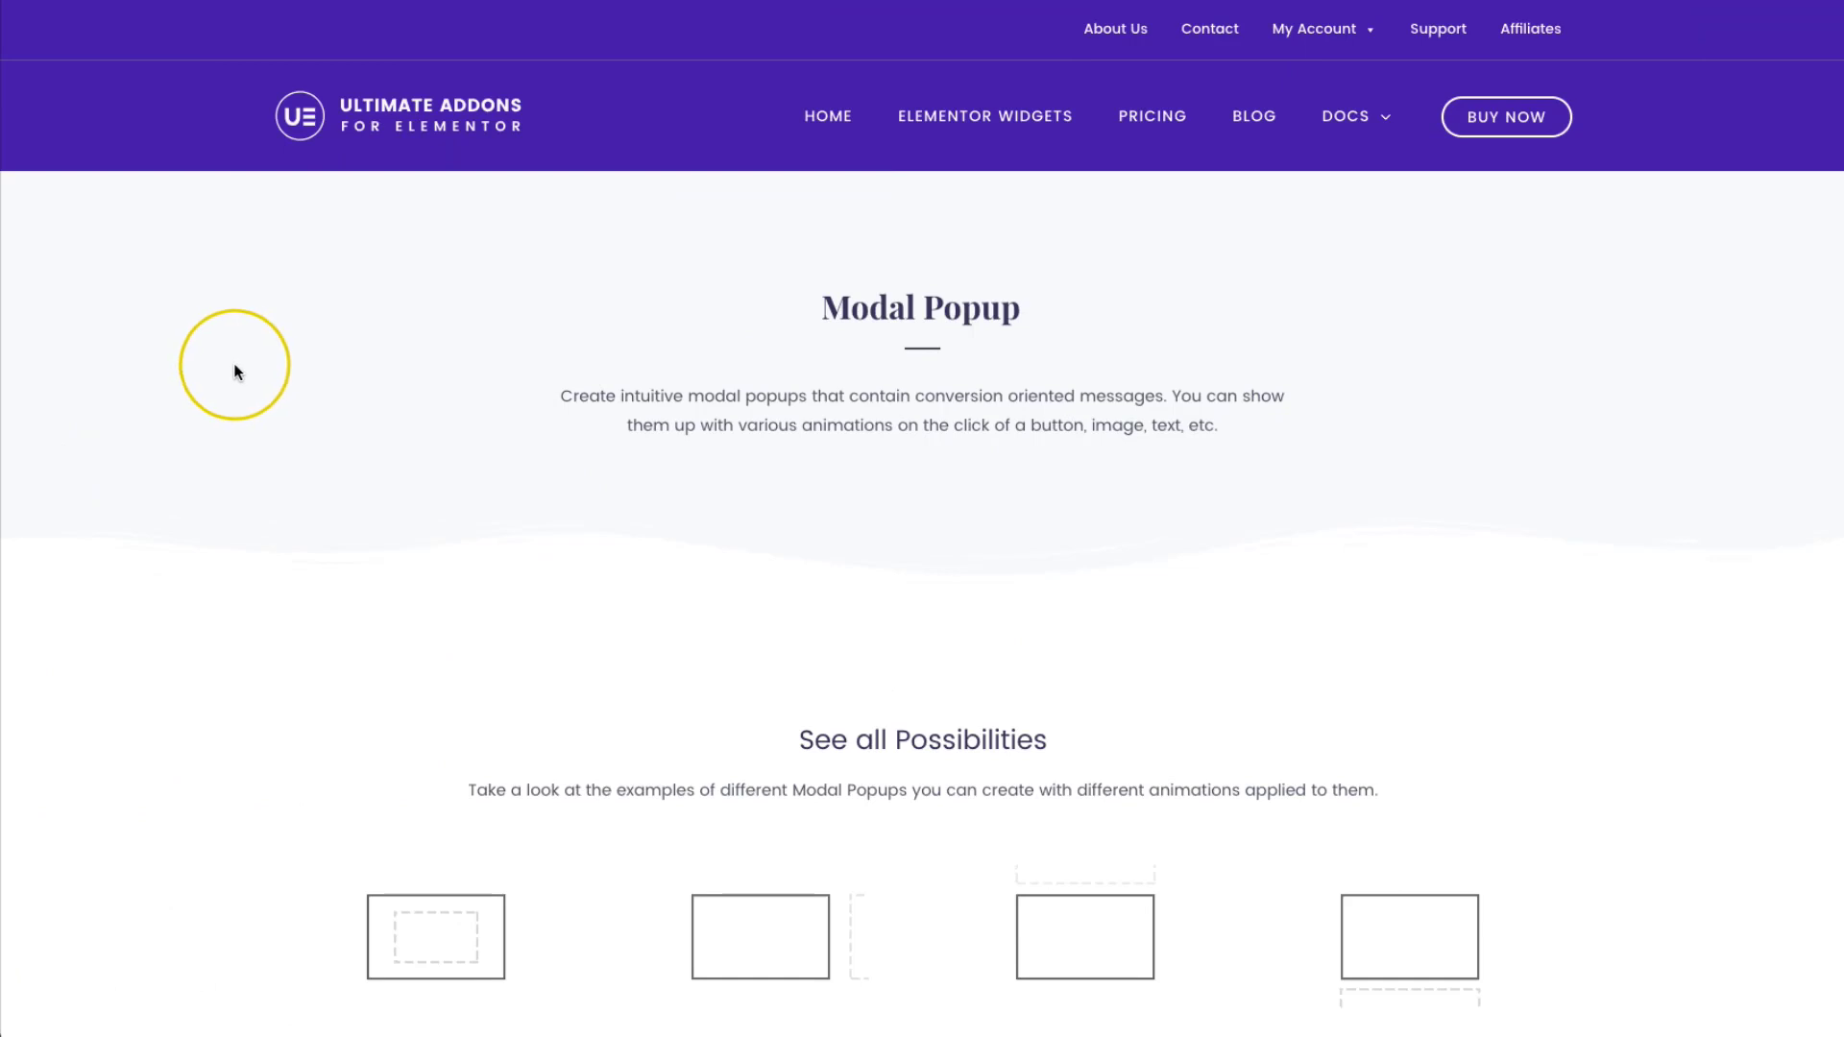
- Examine the whole Modal Popup demo page down to its footer, replaying the Video Embed, Content and Saved Widget examples
scroll(235, 369, "down", 4)
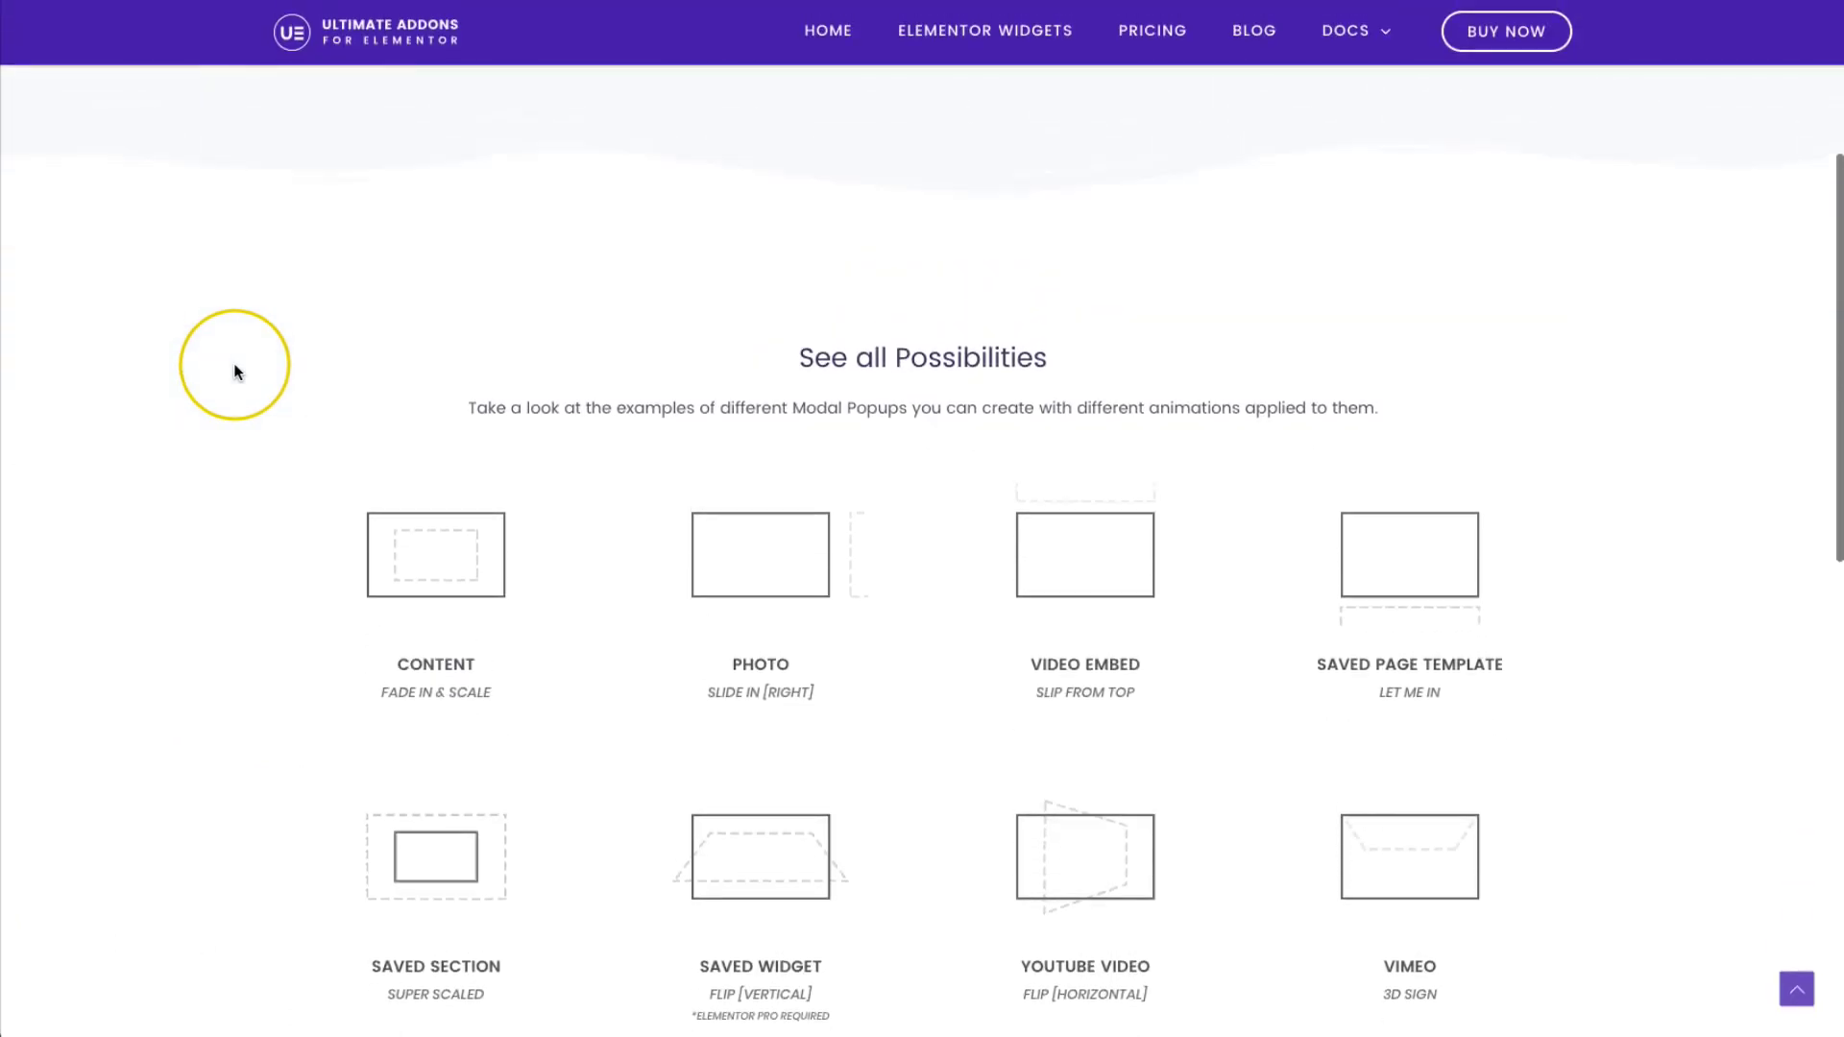
scroll(233, 371, "down", 1)
scroll(216, 376, "down", 1)
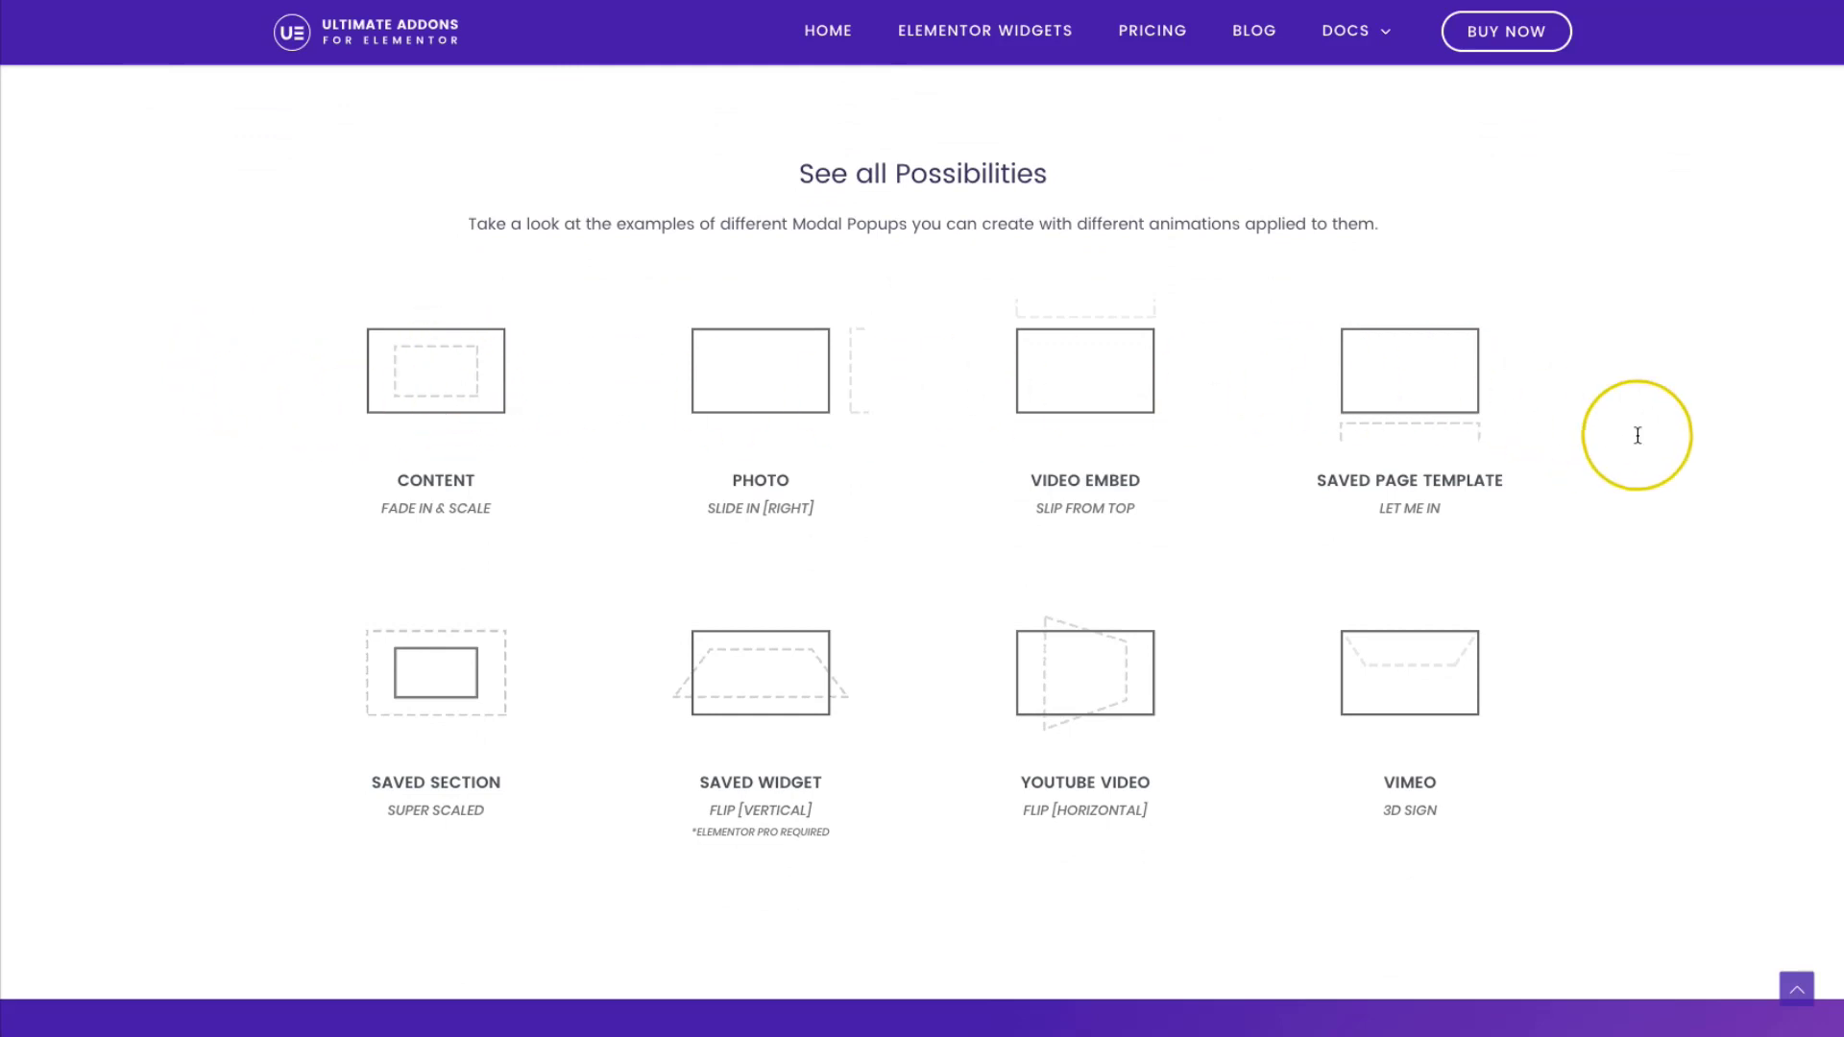
left_click(1096, 383)
left_click(362, 342)
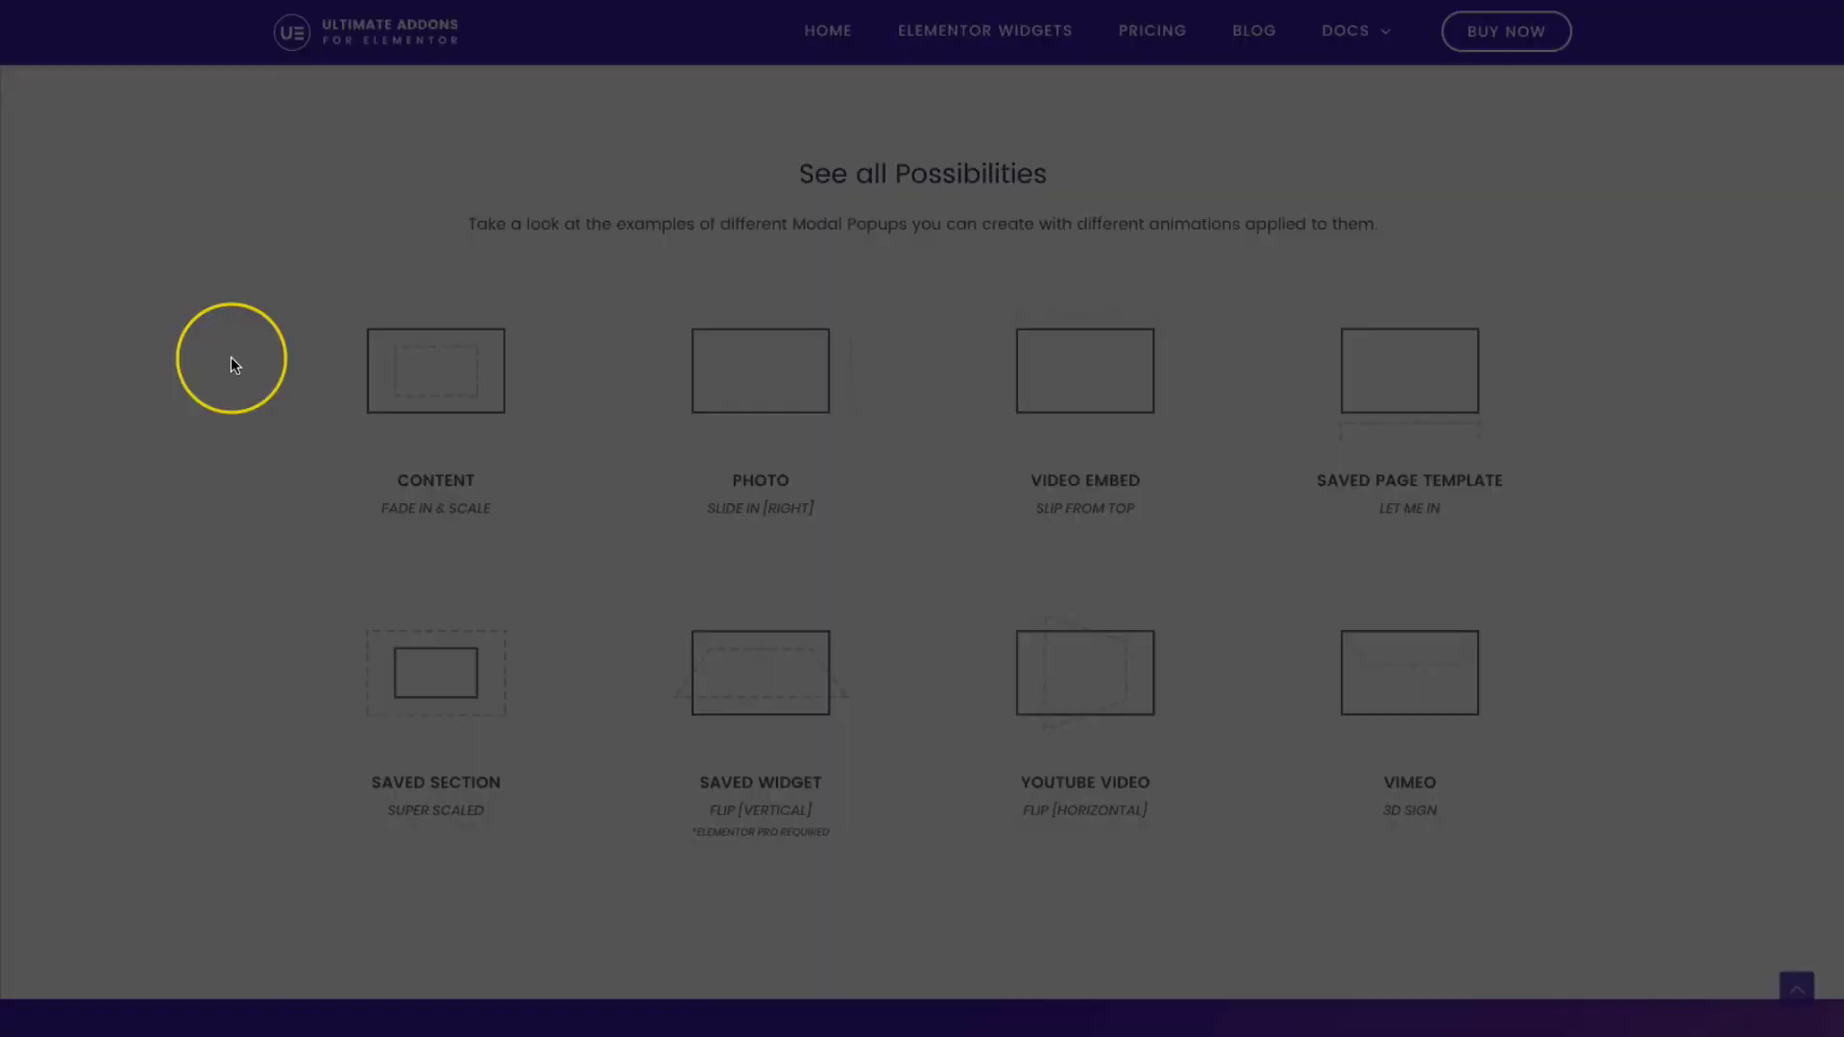
left_click(503, 360)
left_click(224, 386)
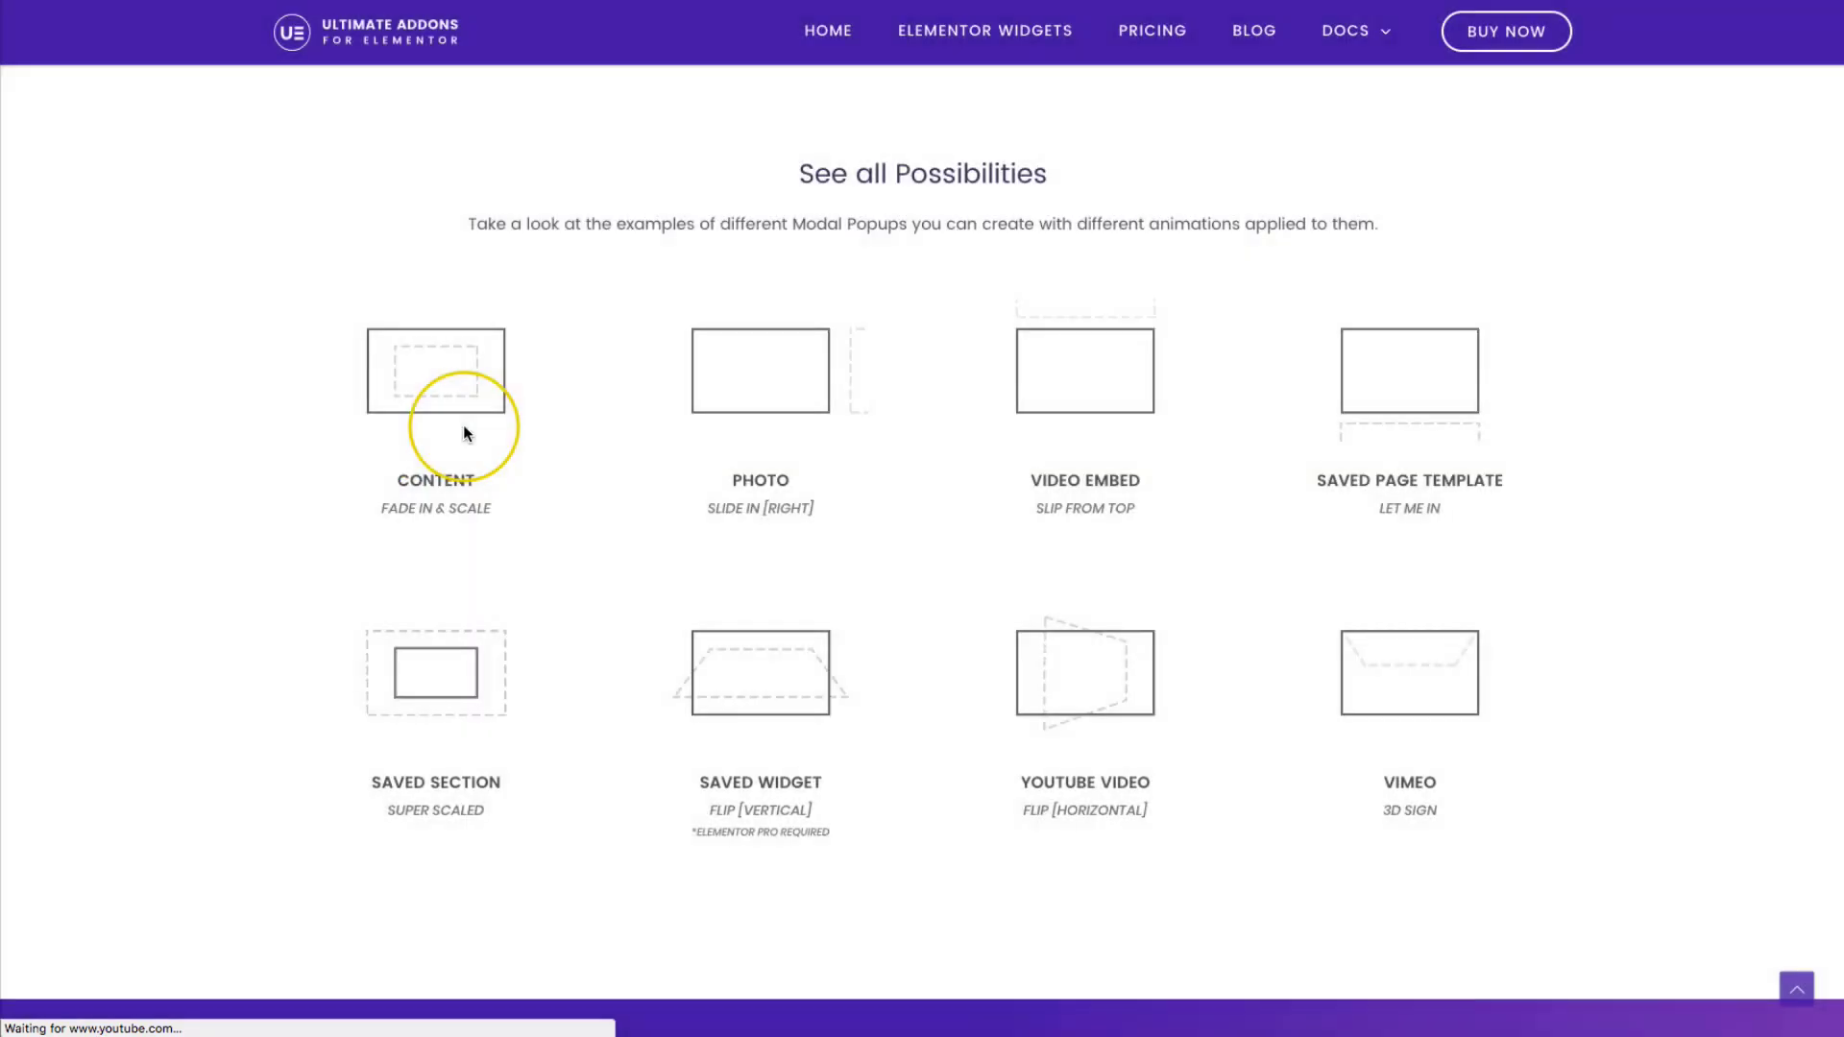
scroll(784, 480, "down", 3)
left_click(776, 441)
left_click(271, 423)
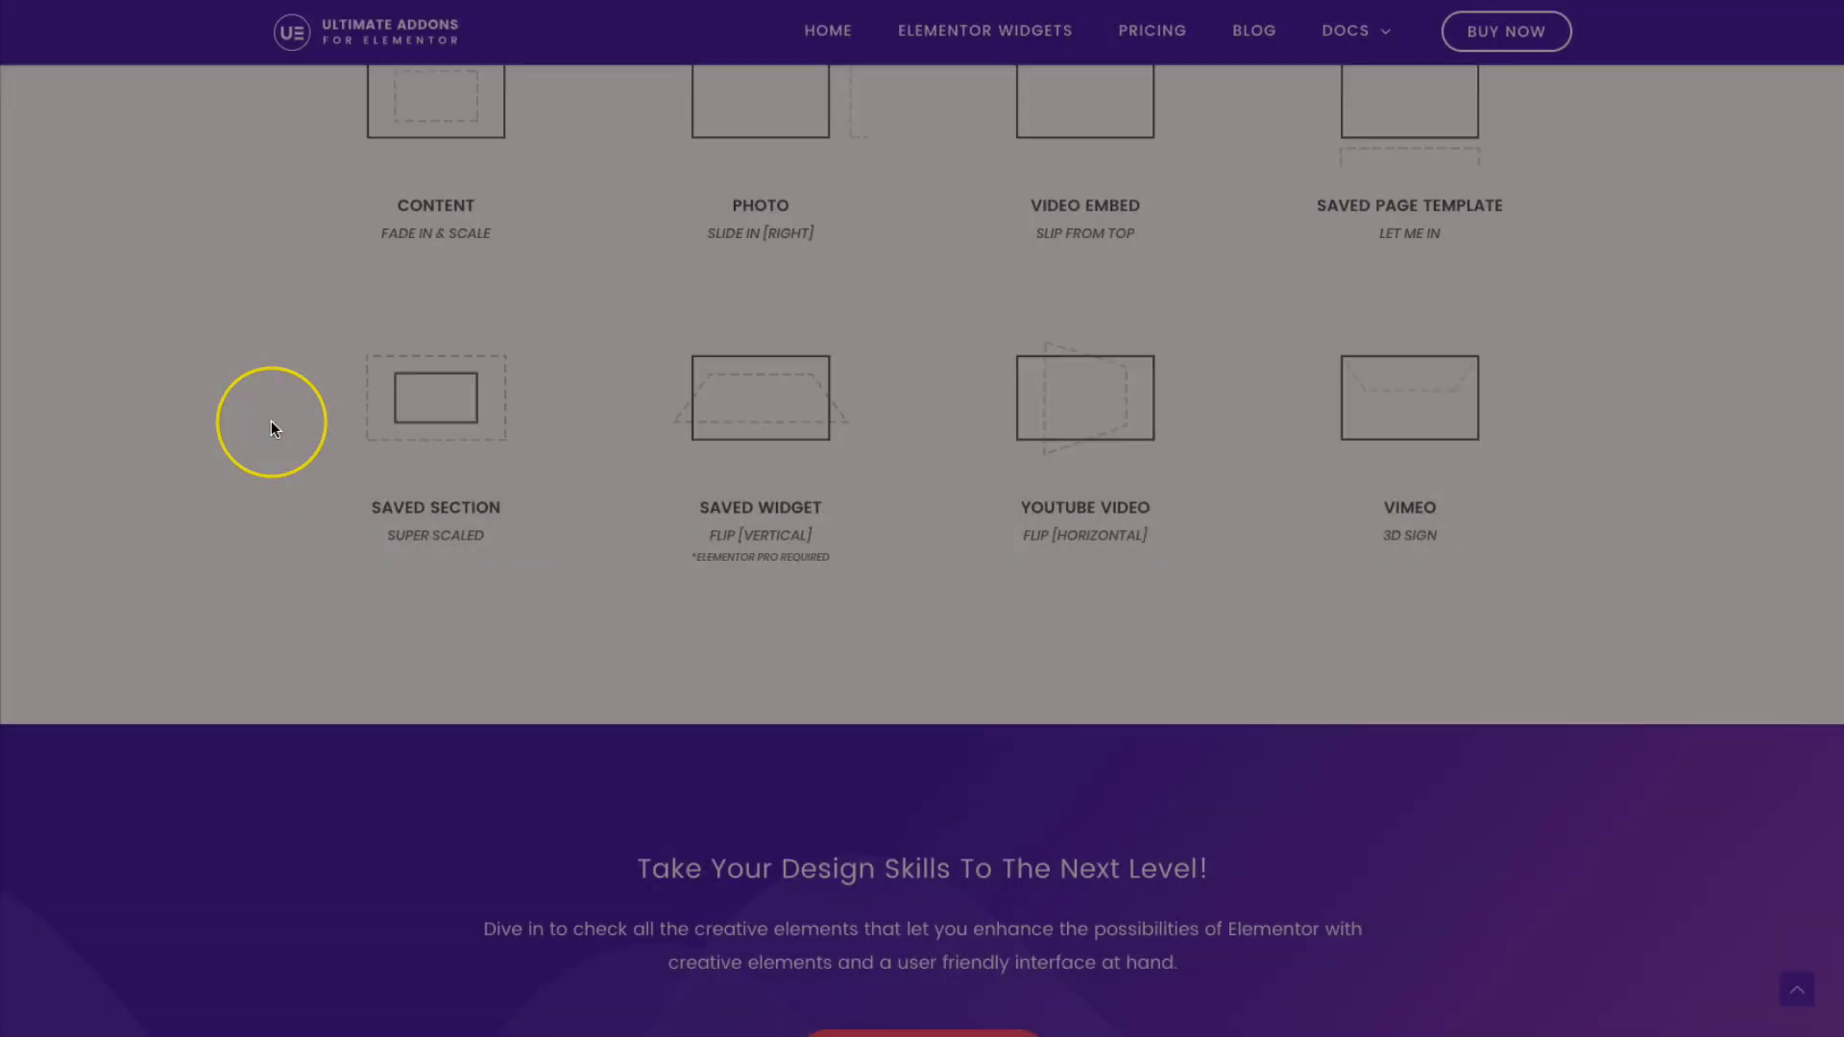
scroll(271, 422, "down", 3)
scroll(271, 428, "down", 8)
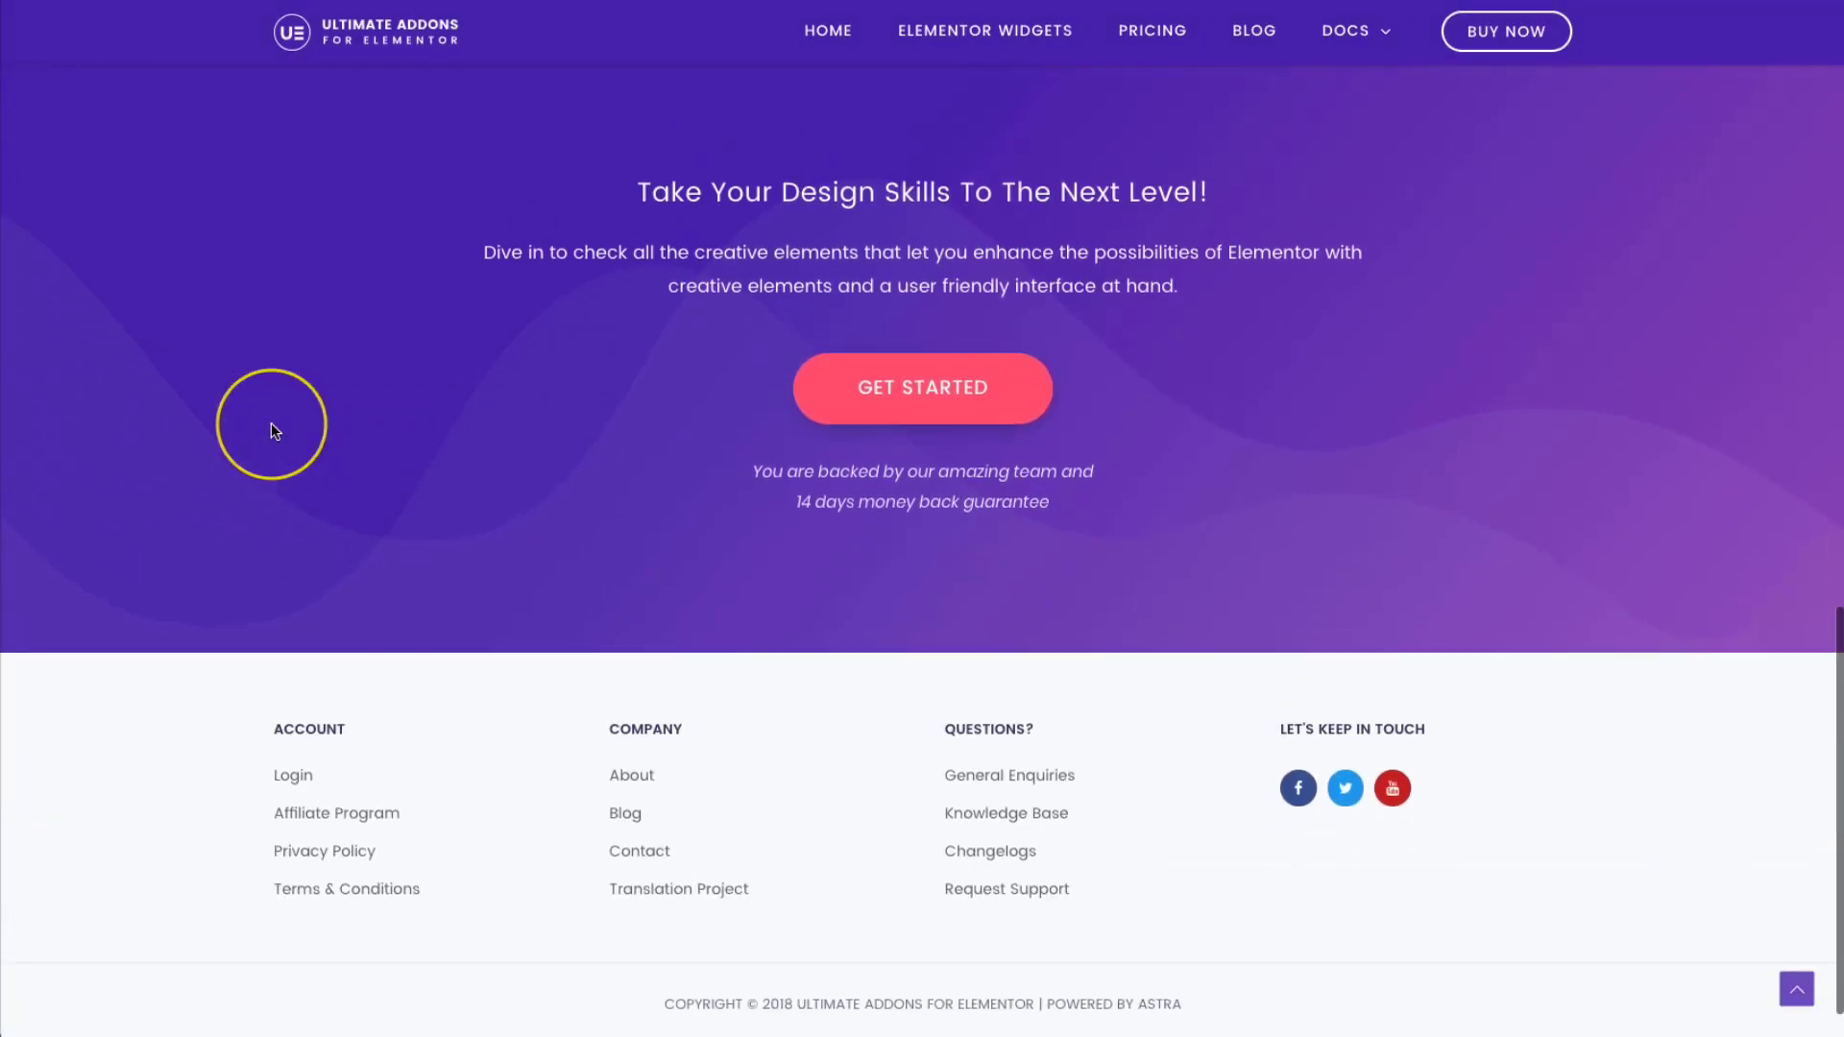
scroll(271, 429, "up", 7)
scroll(264, 428, "up", 6)
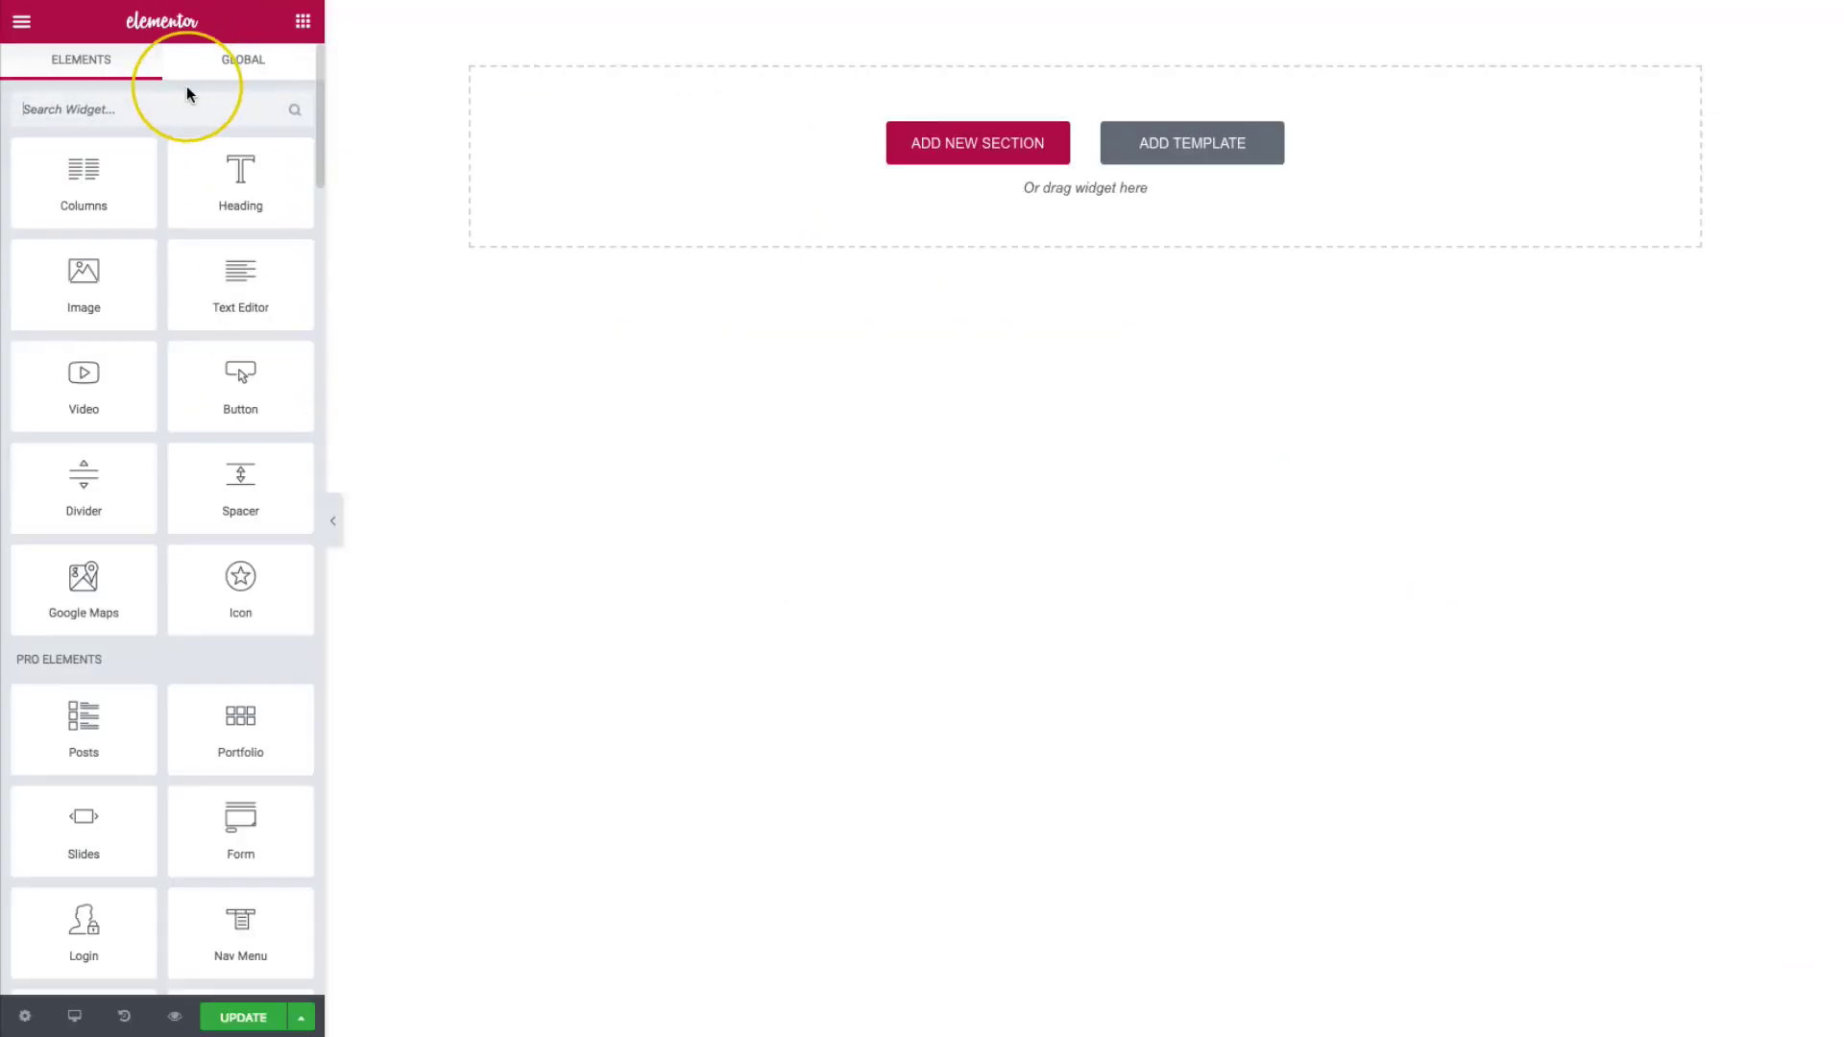
- In the Elementor editor, search the widgets for "modal" and add the Modal Popup widget to the empty page
left_click(139, 108)
type("modal")
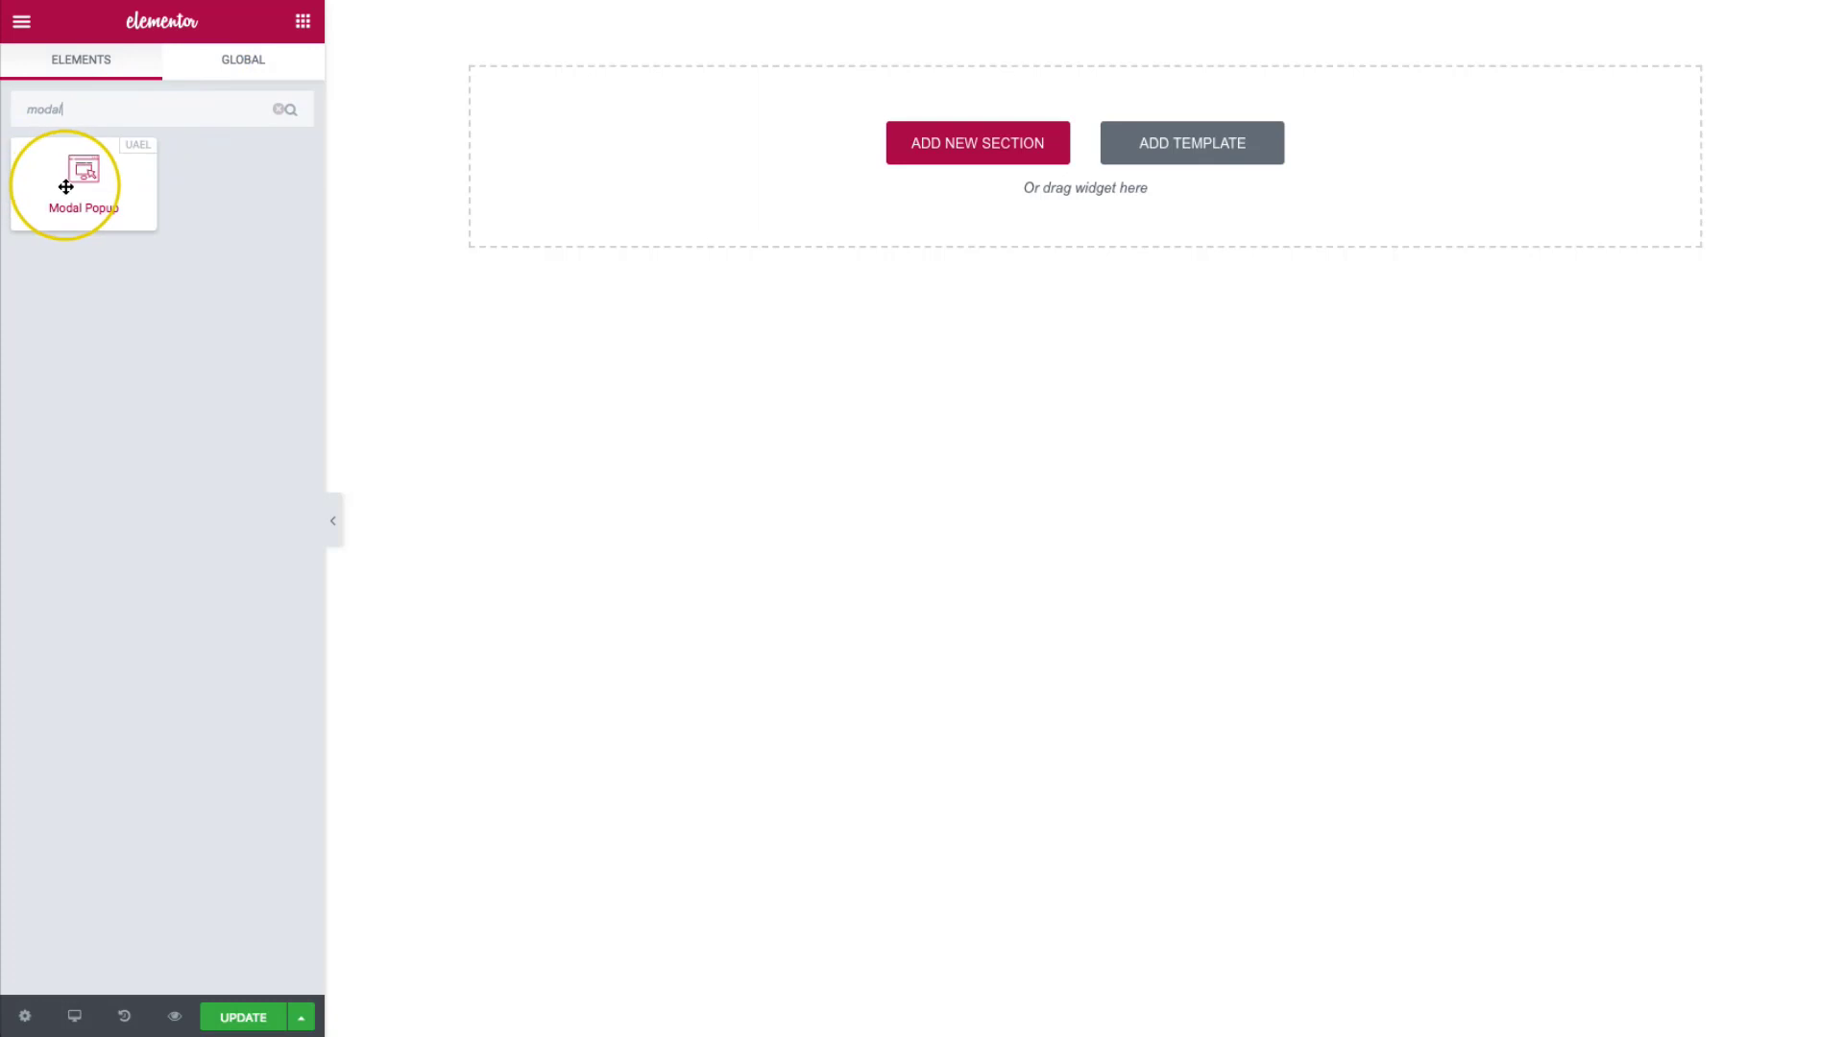
left_click_drag(69, 186, 630, 154)
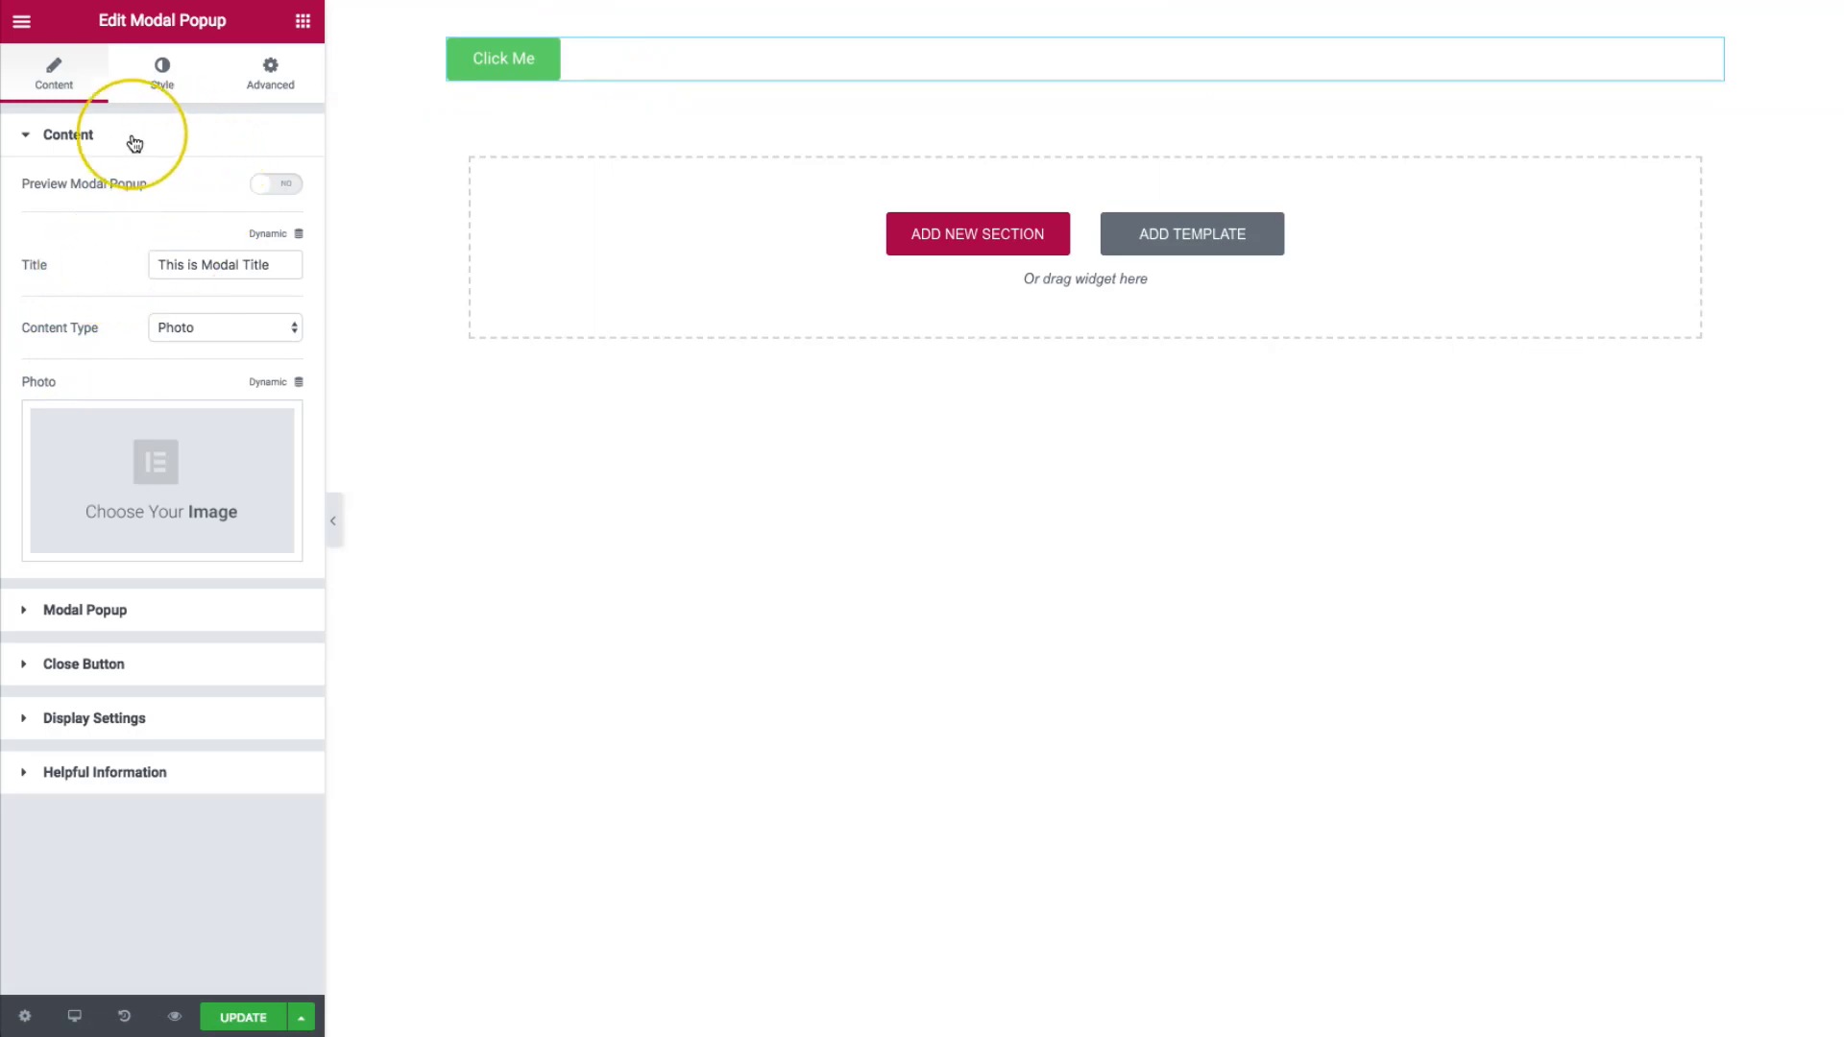
- Turn on the modal popup preview and set the popup title to "This is the Title"
left_click(279, 184)
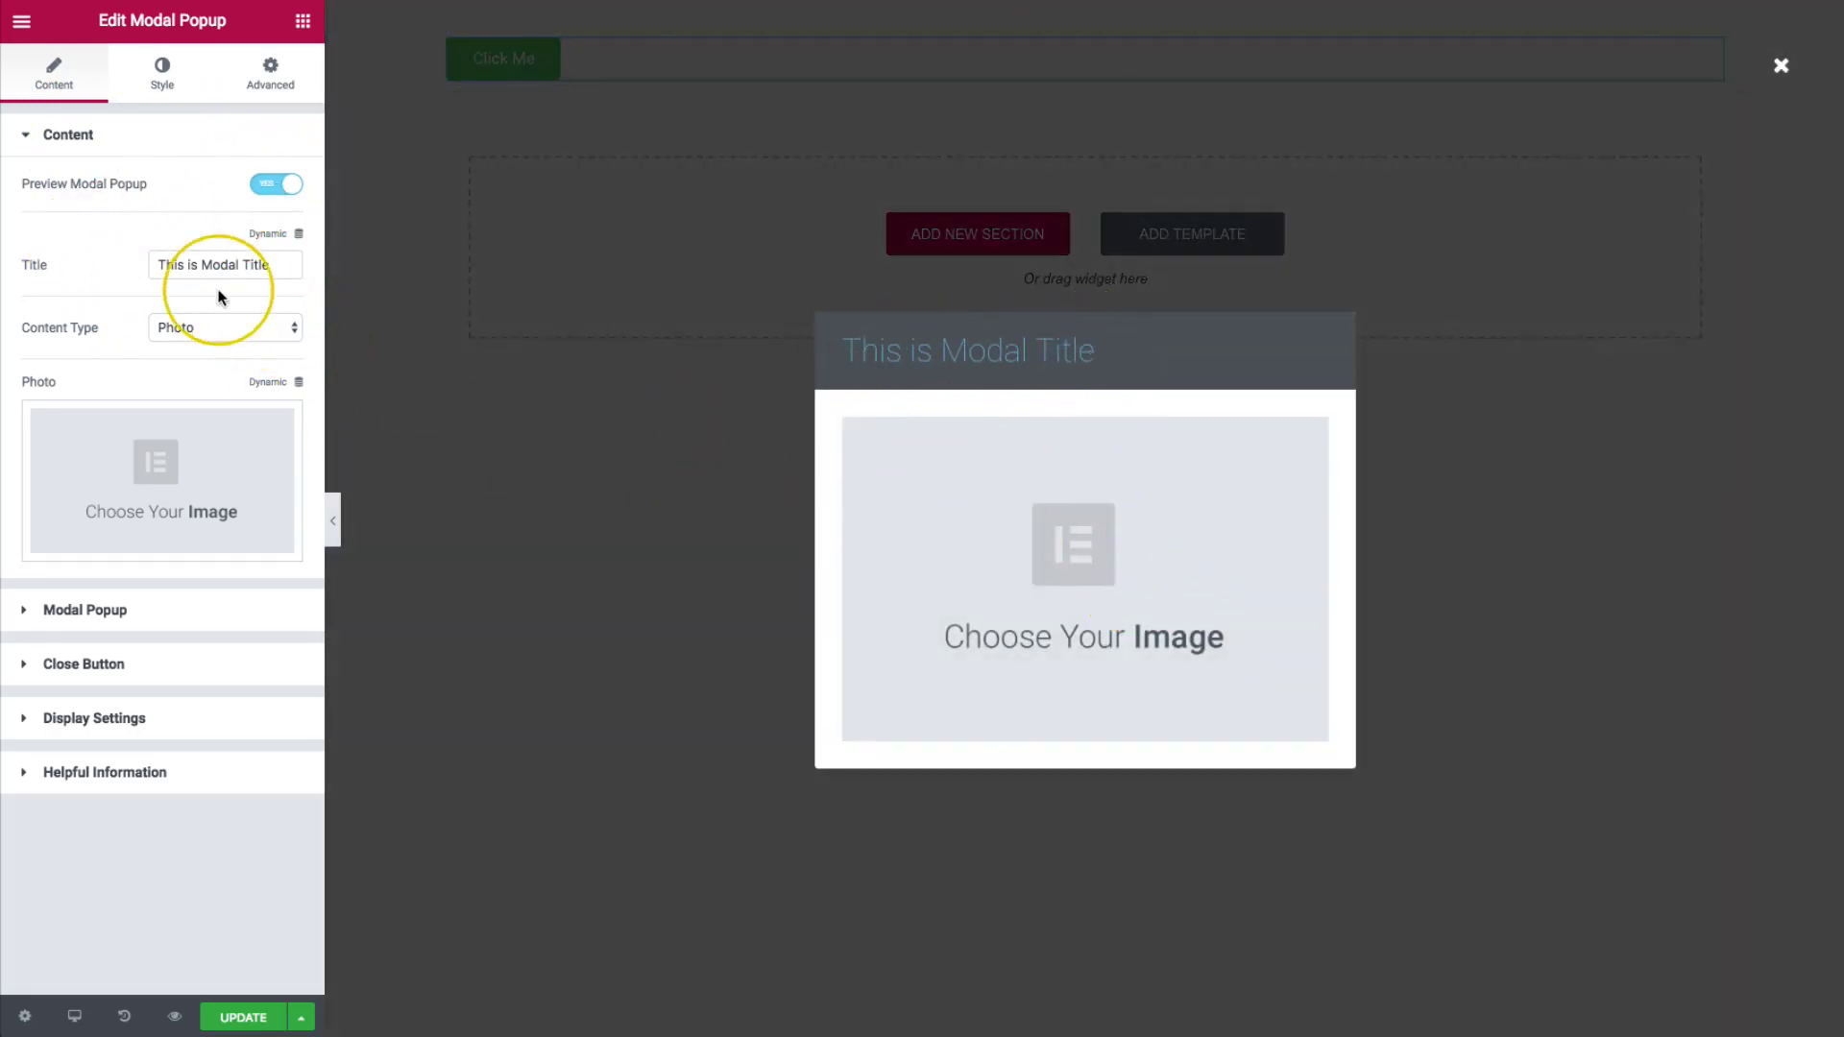
left_click_drag(273, 265, 150, 266)
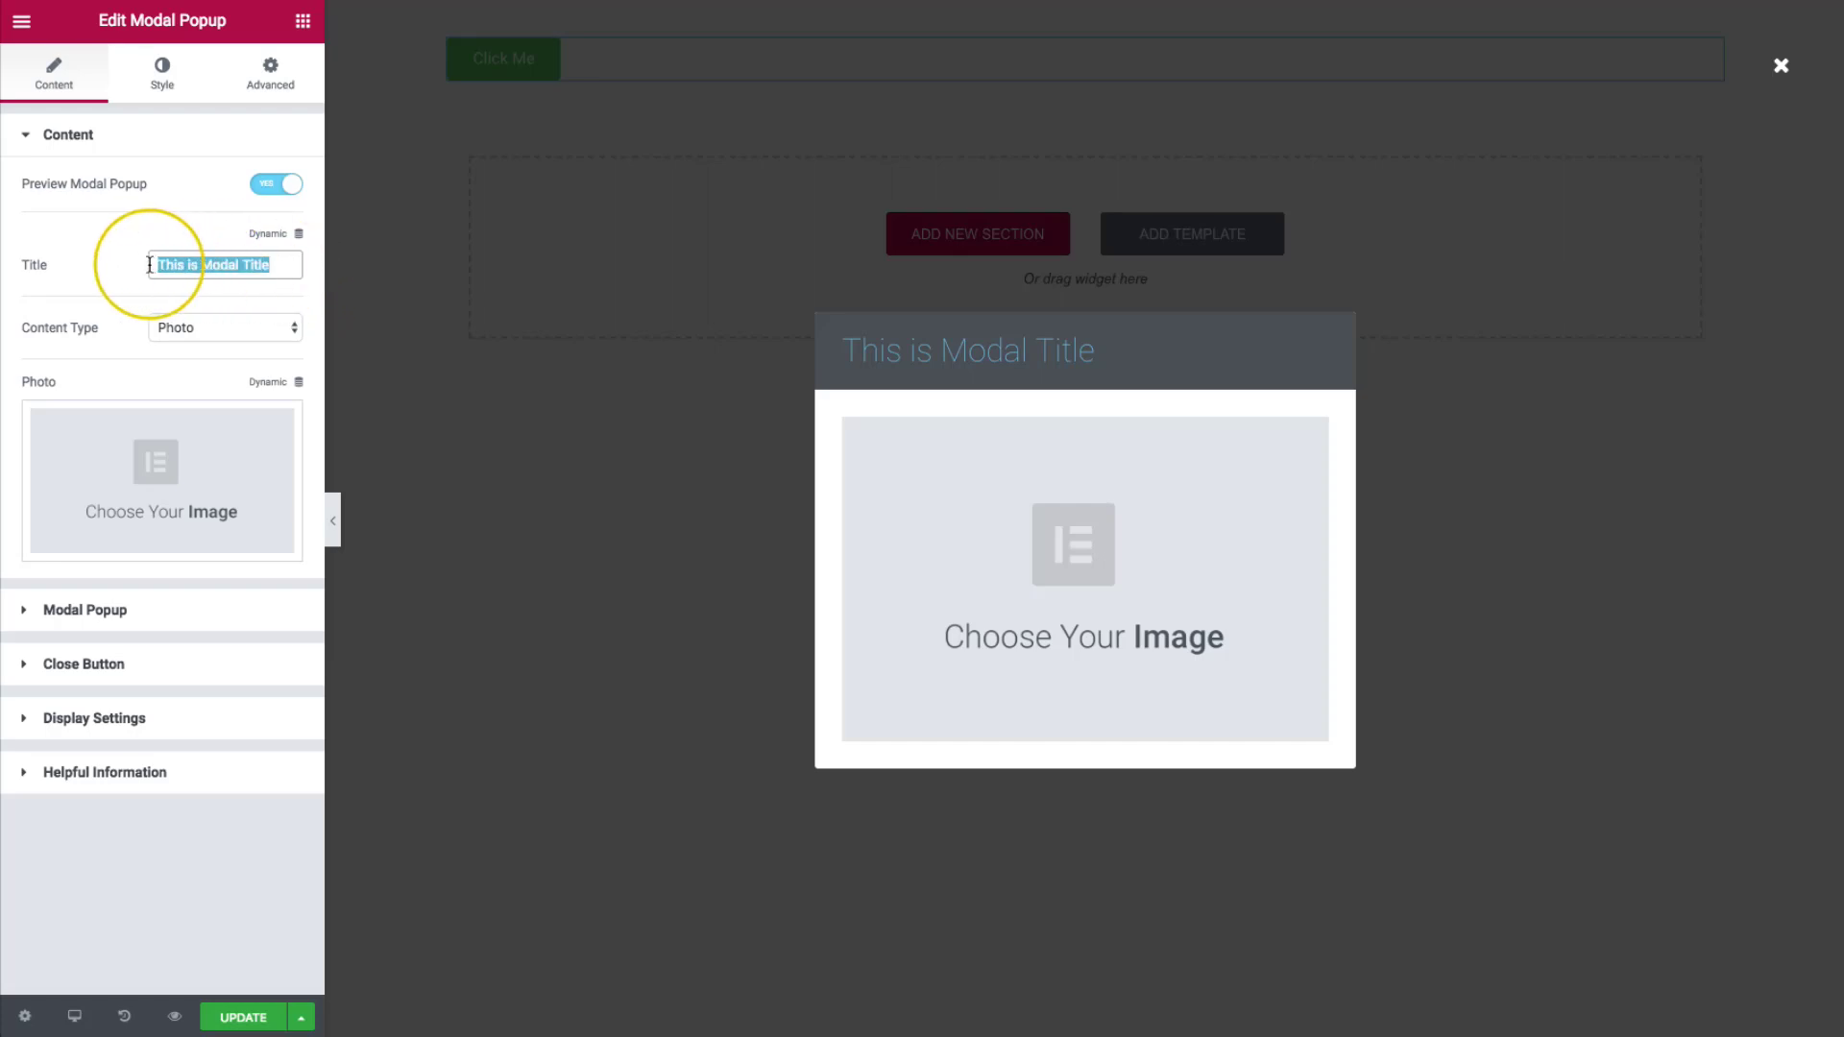
type("This is the Title")
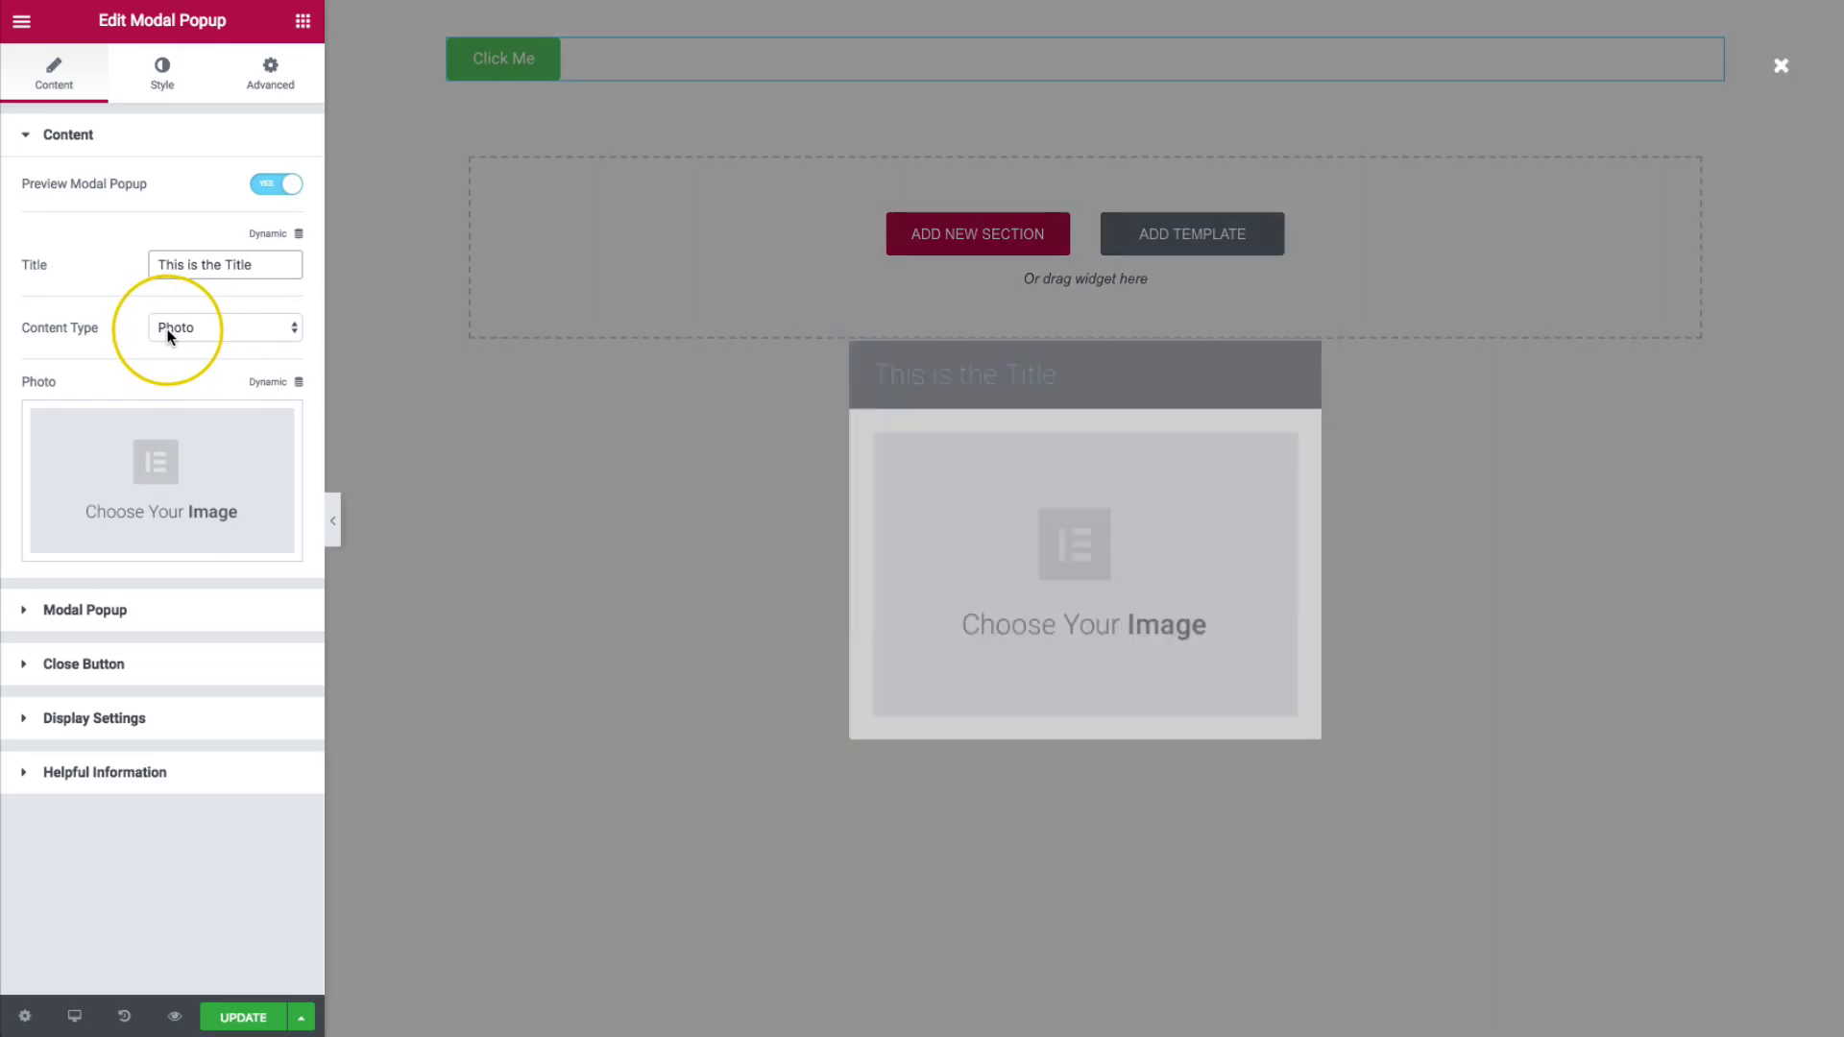
- Set the popup's content type to Saved Section and choose the Discount Offer CTA section
left_click(170, 330)
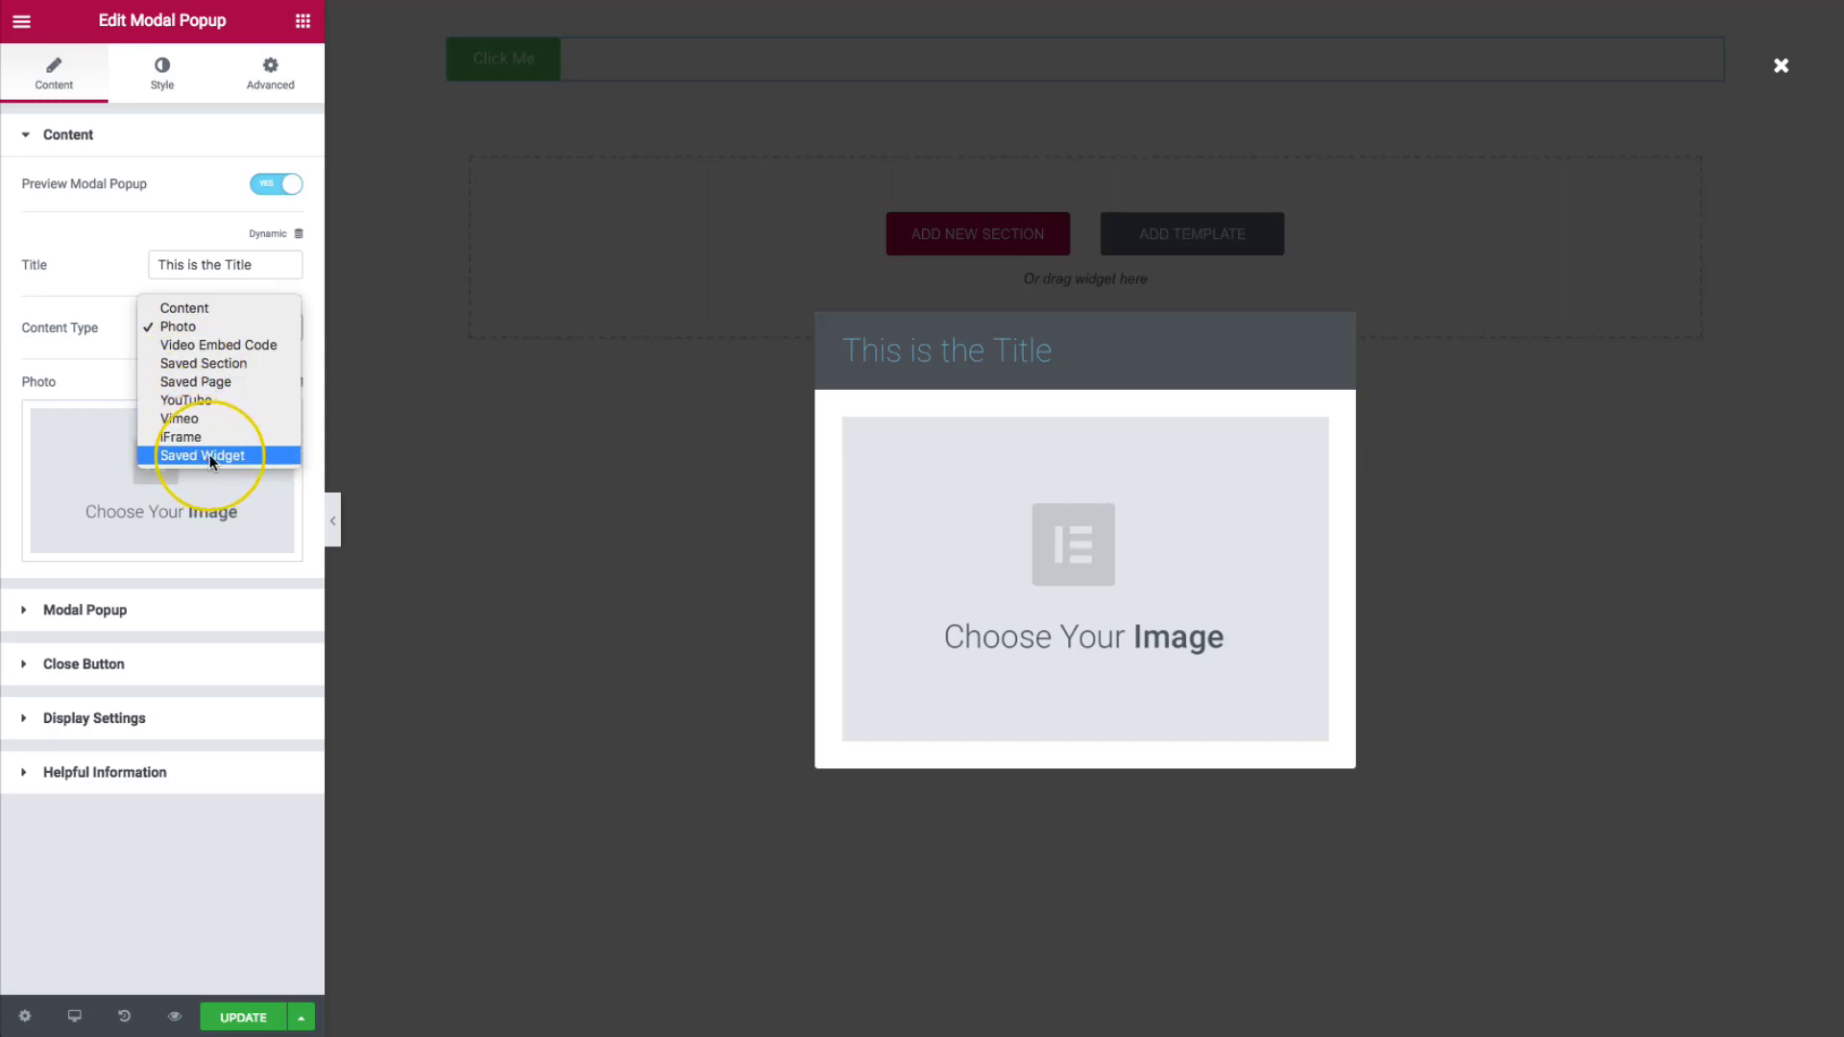
left_click(204, 363)
left_click(177, 390)
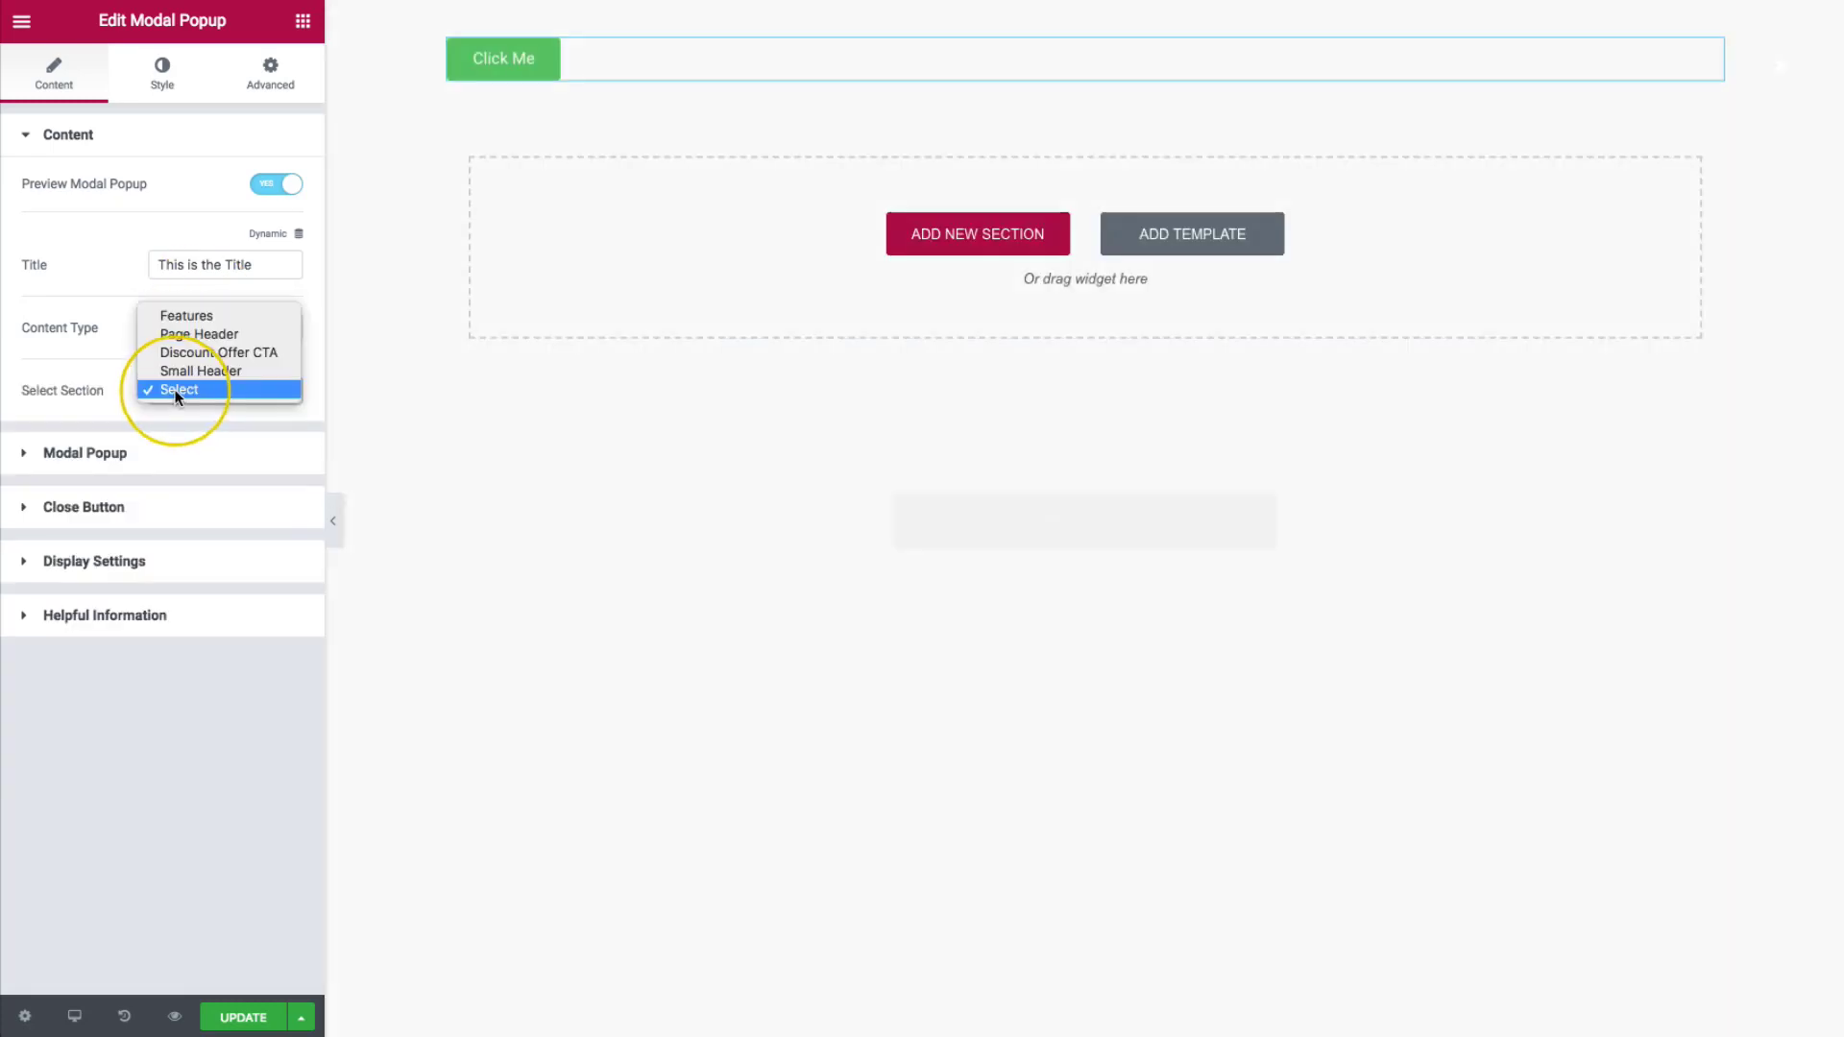
left_click(213, 352)
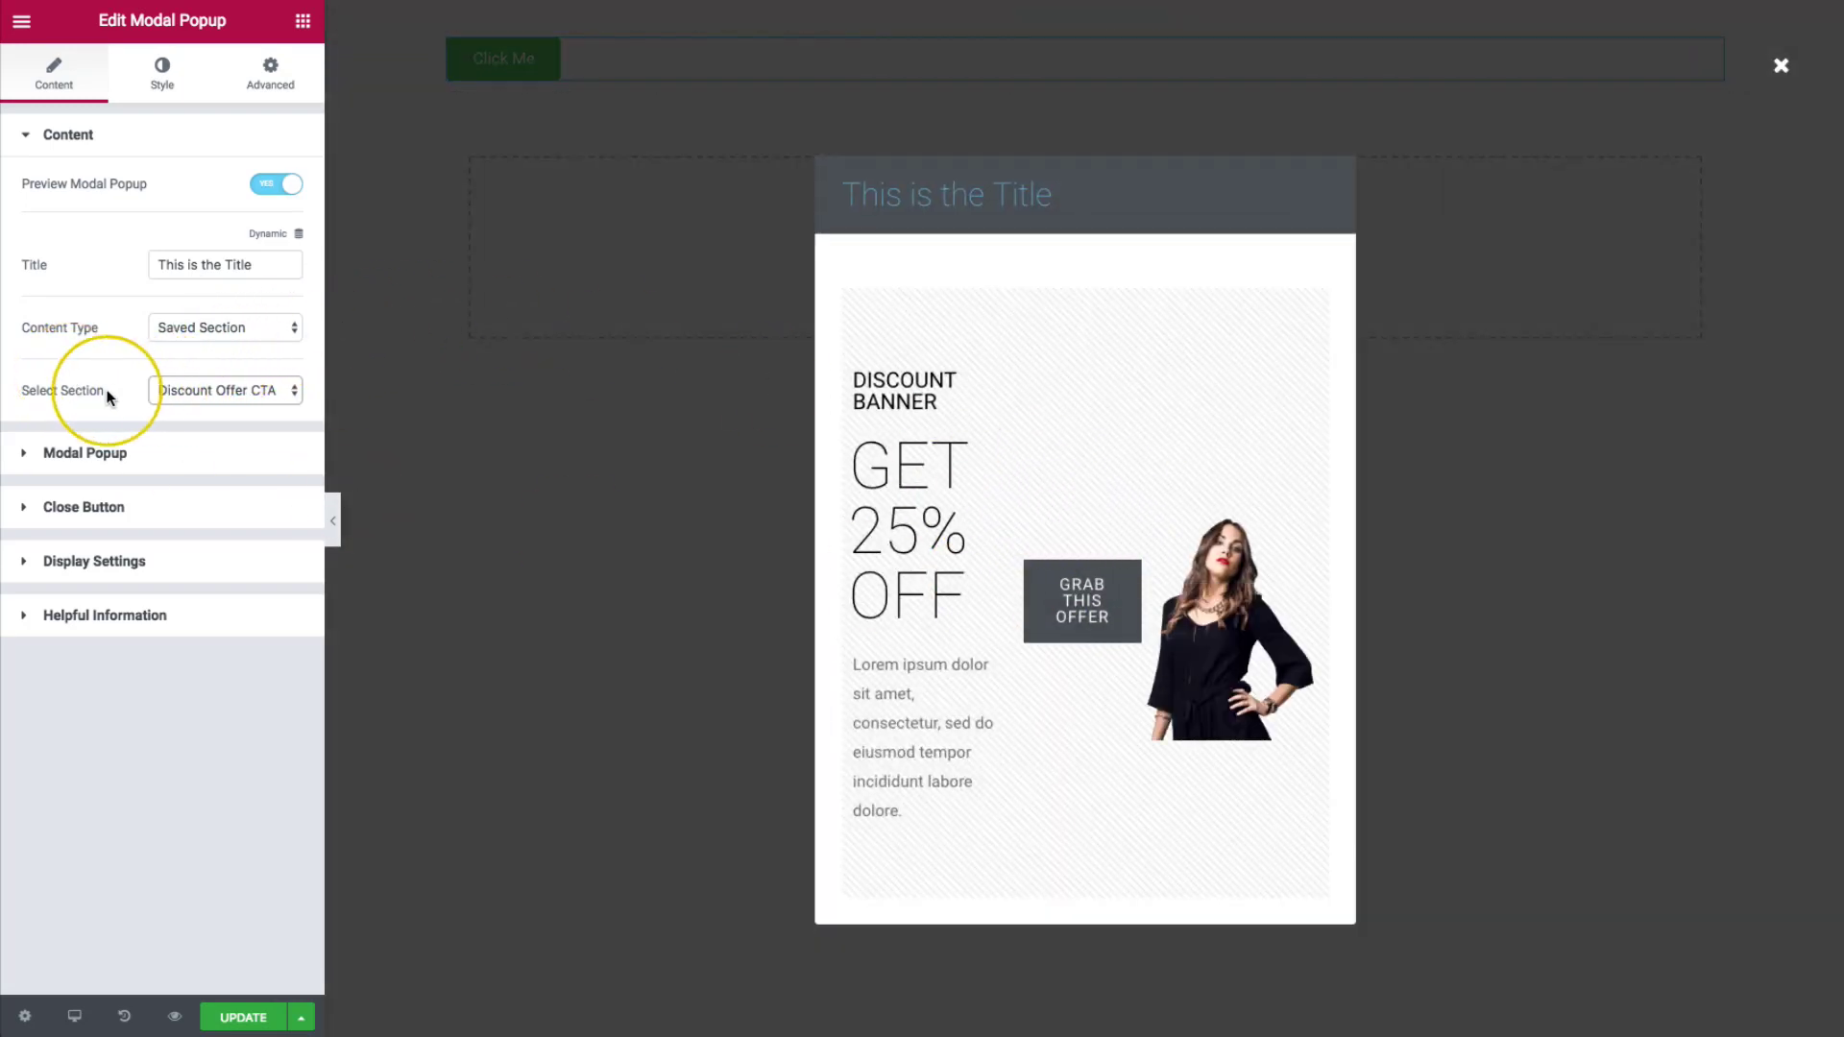
left_click(158, 390)
left_click(81, 388)
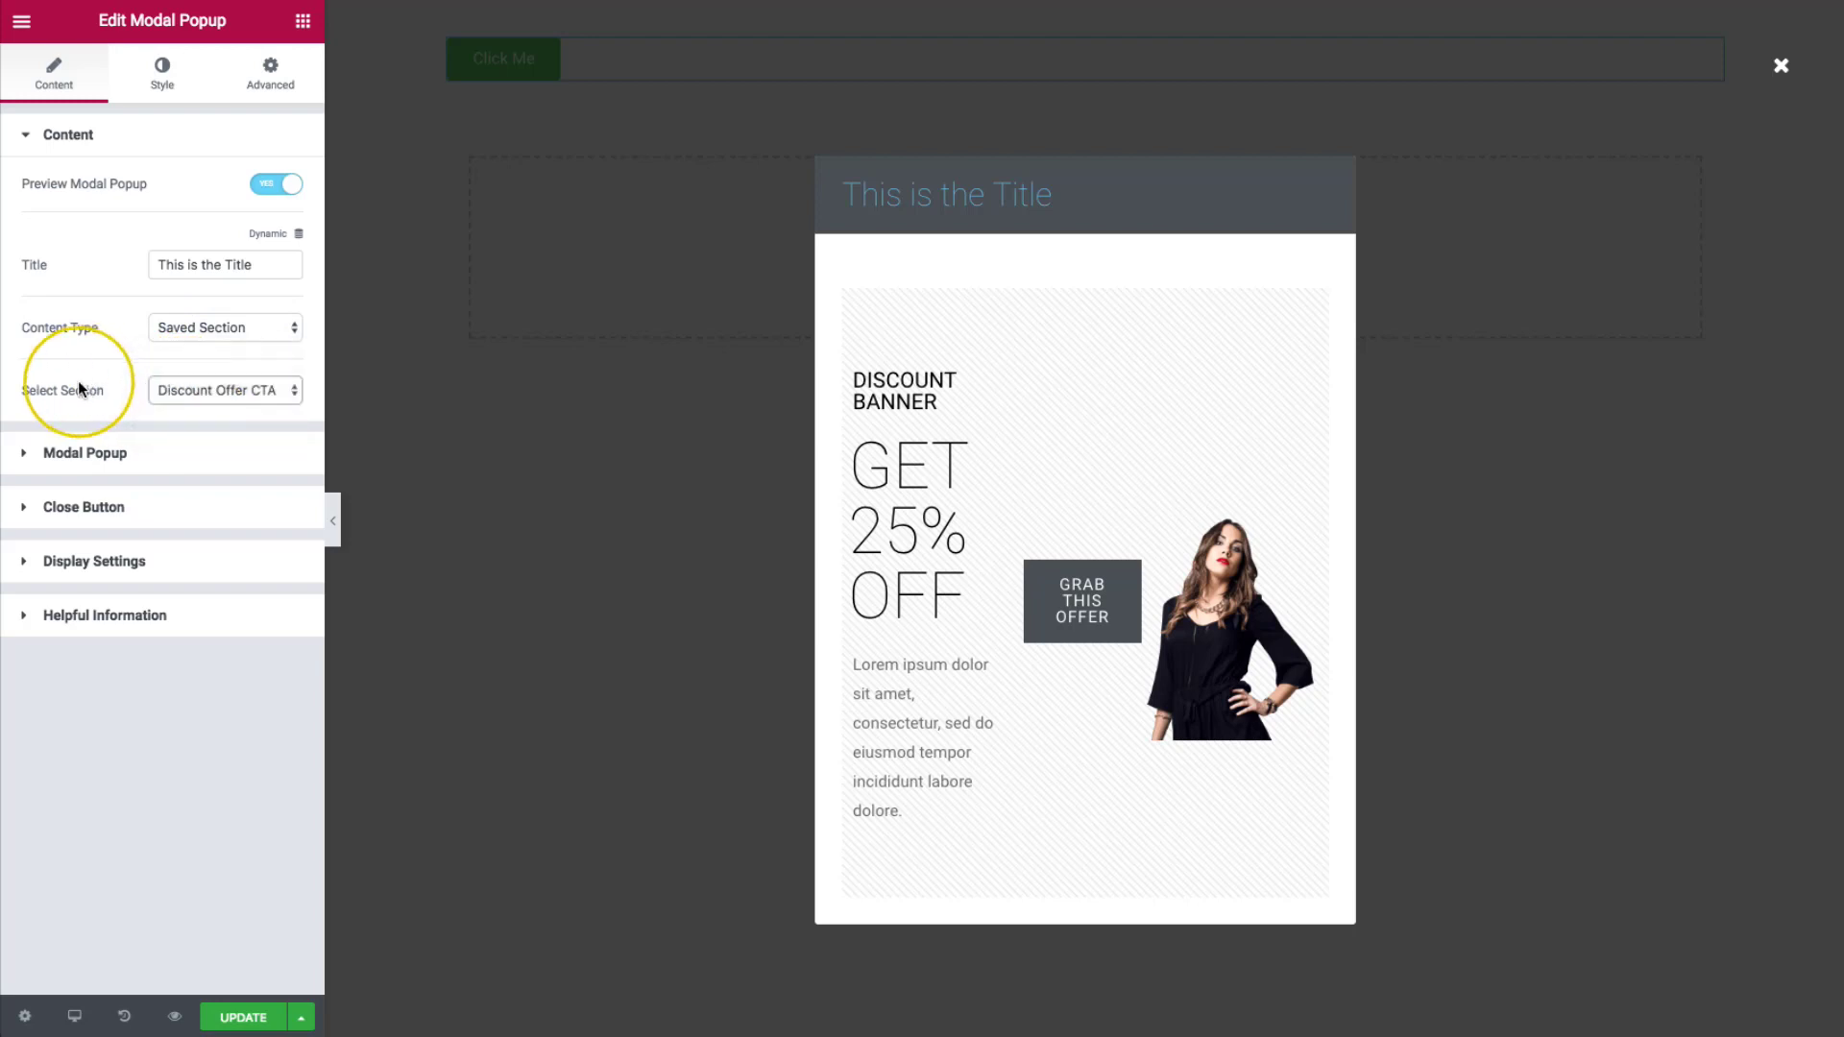
- Widen the modal popup to 1035 px
left_click(146, 457)
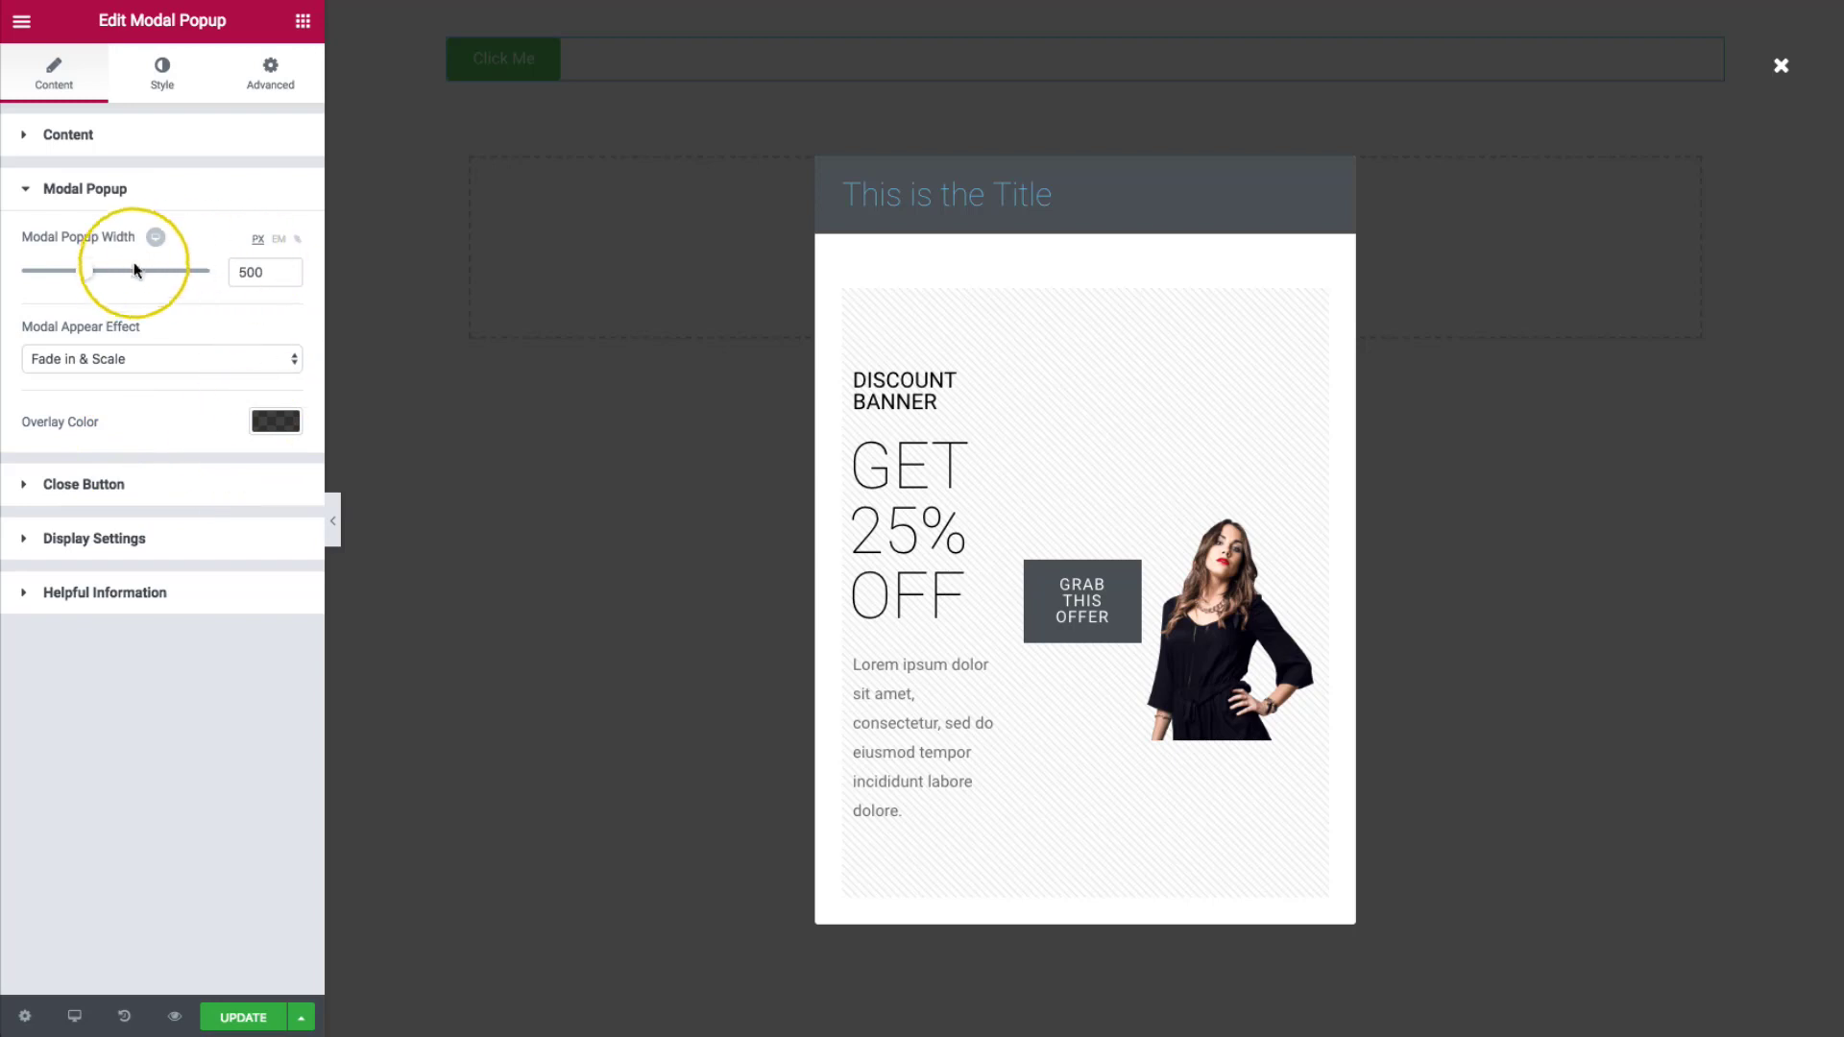
left_click_drag(88, 279, 156, 279)
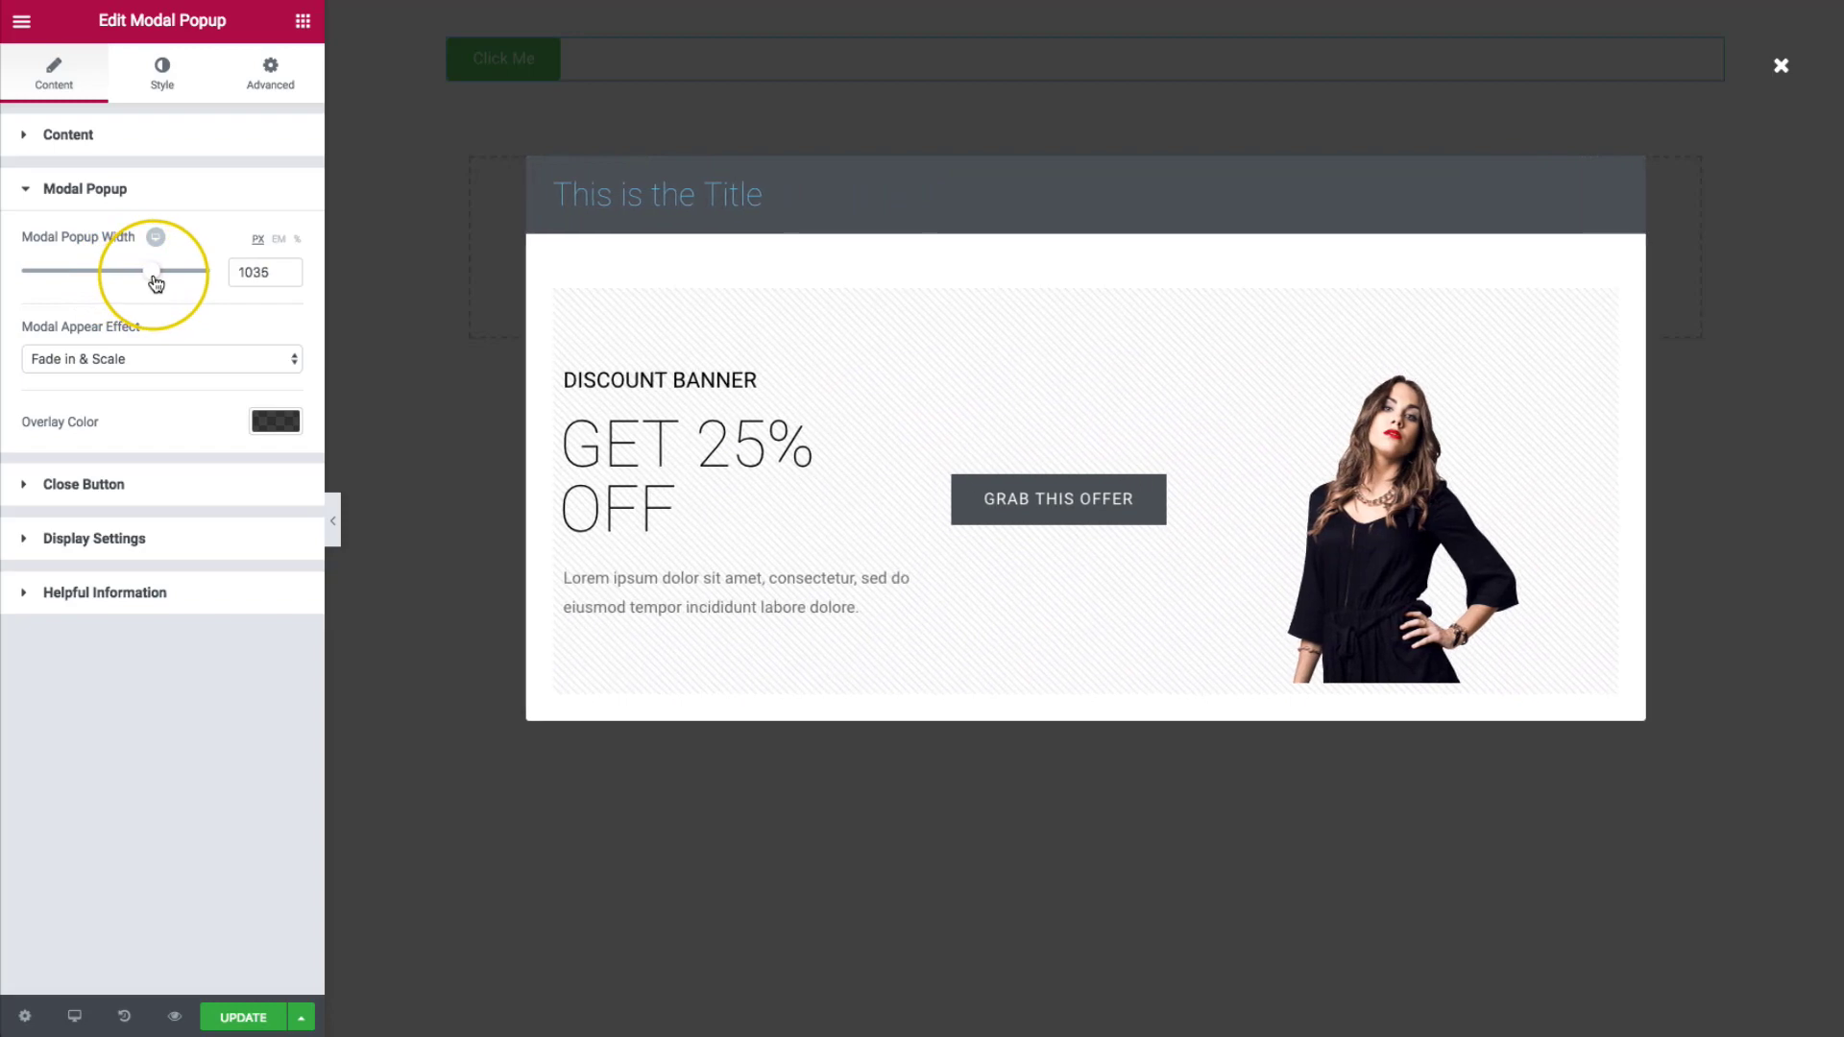
- Try the Side Fall, 3D Slit and Make way! appear effects on the popup and restore Fade in & Scale
left_click(137, 361)
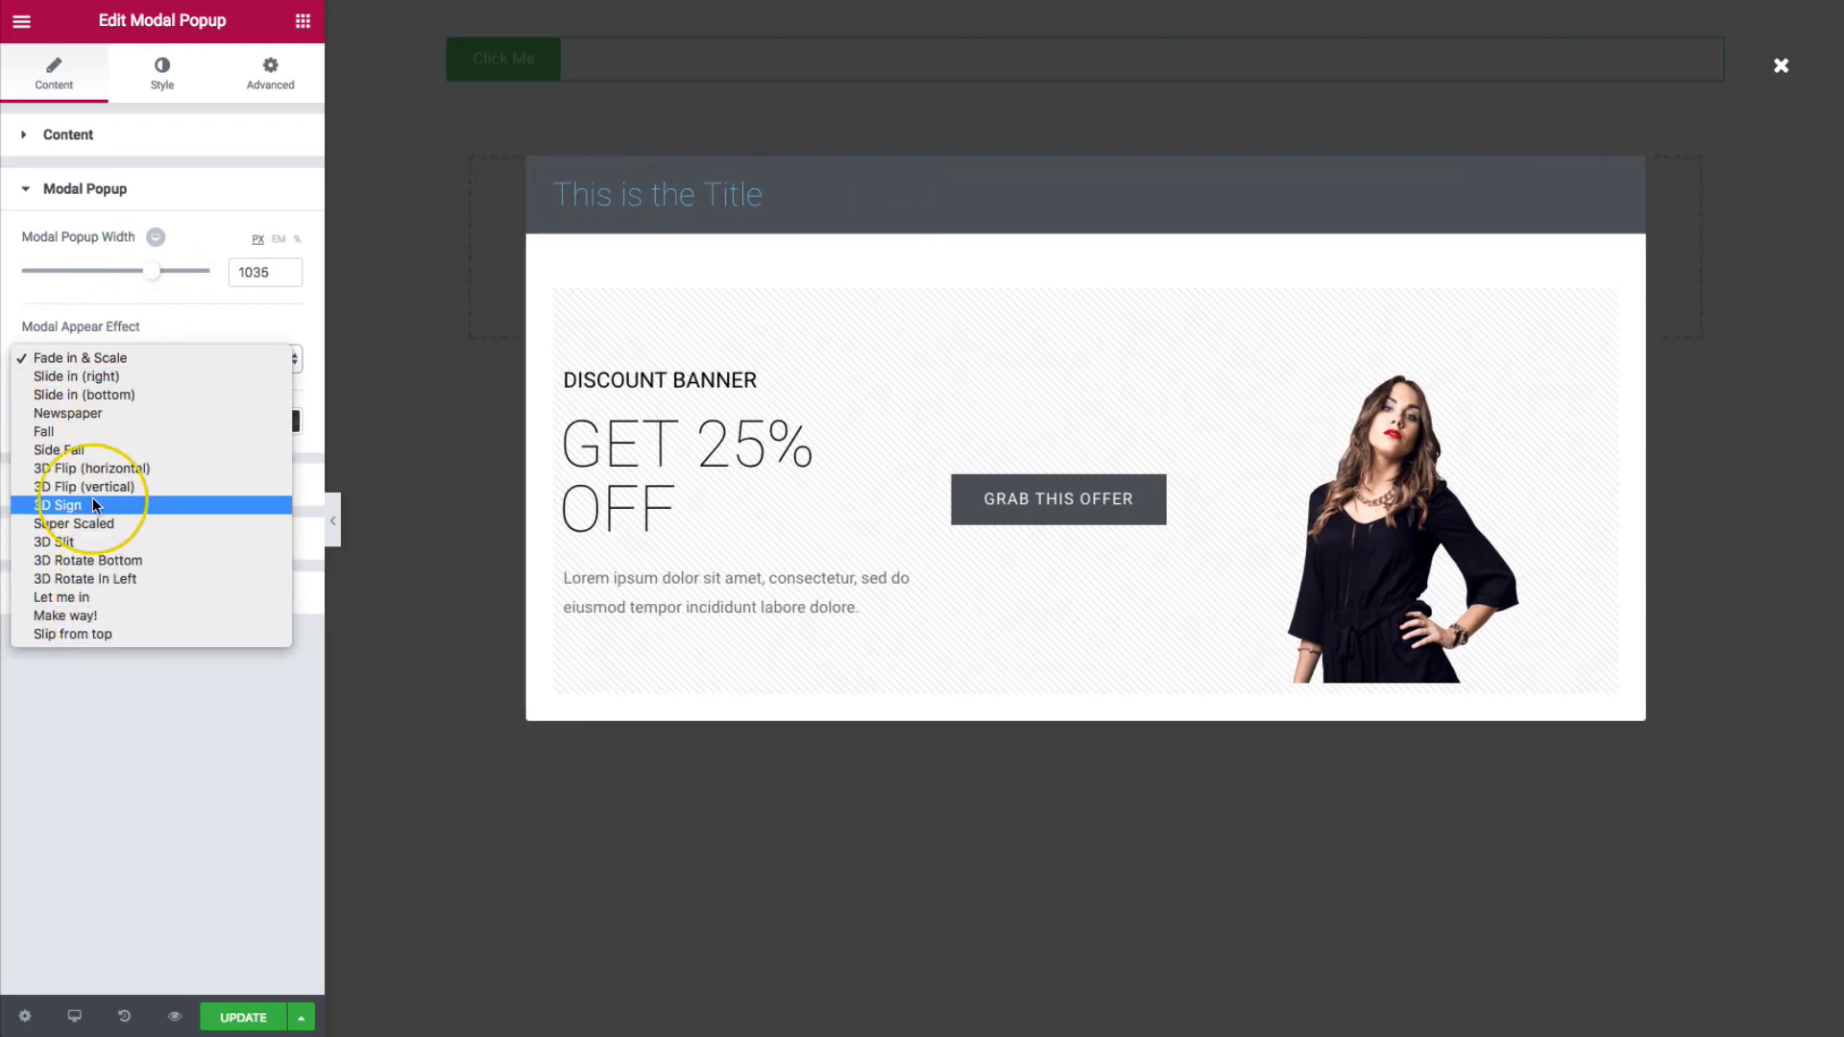
left_click(82, 451)
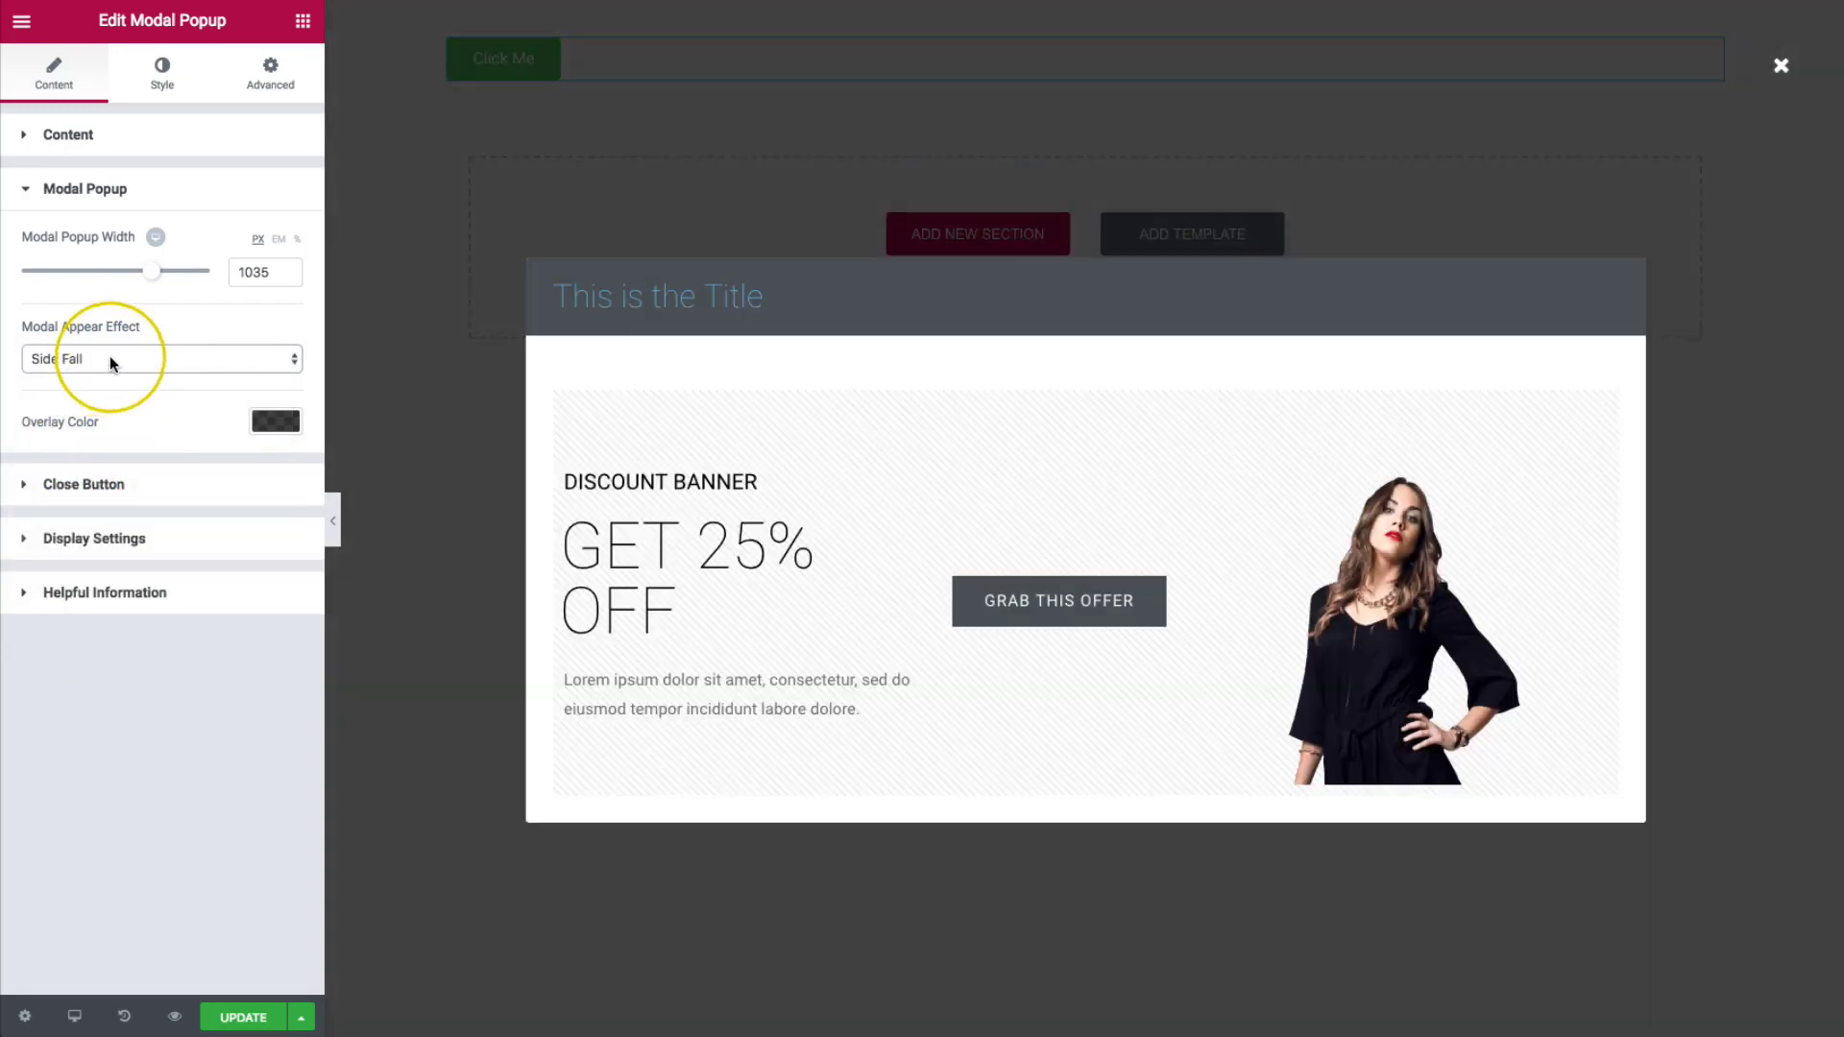
left_click(110, 357)
left_click(86, 448)
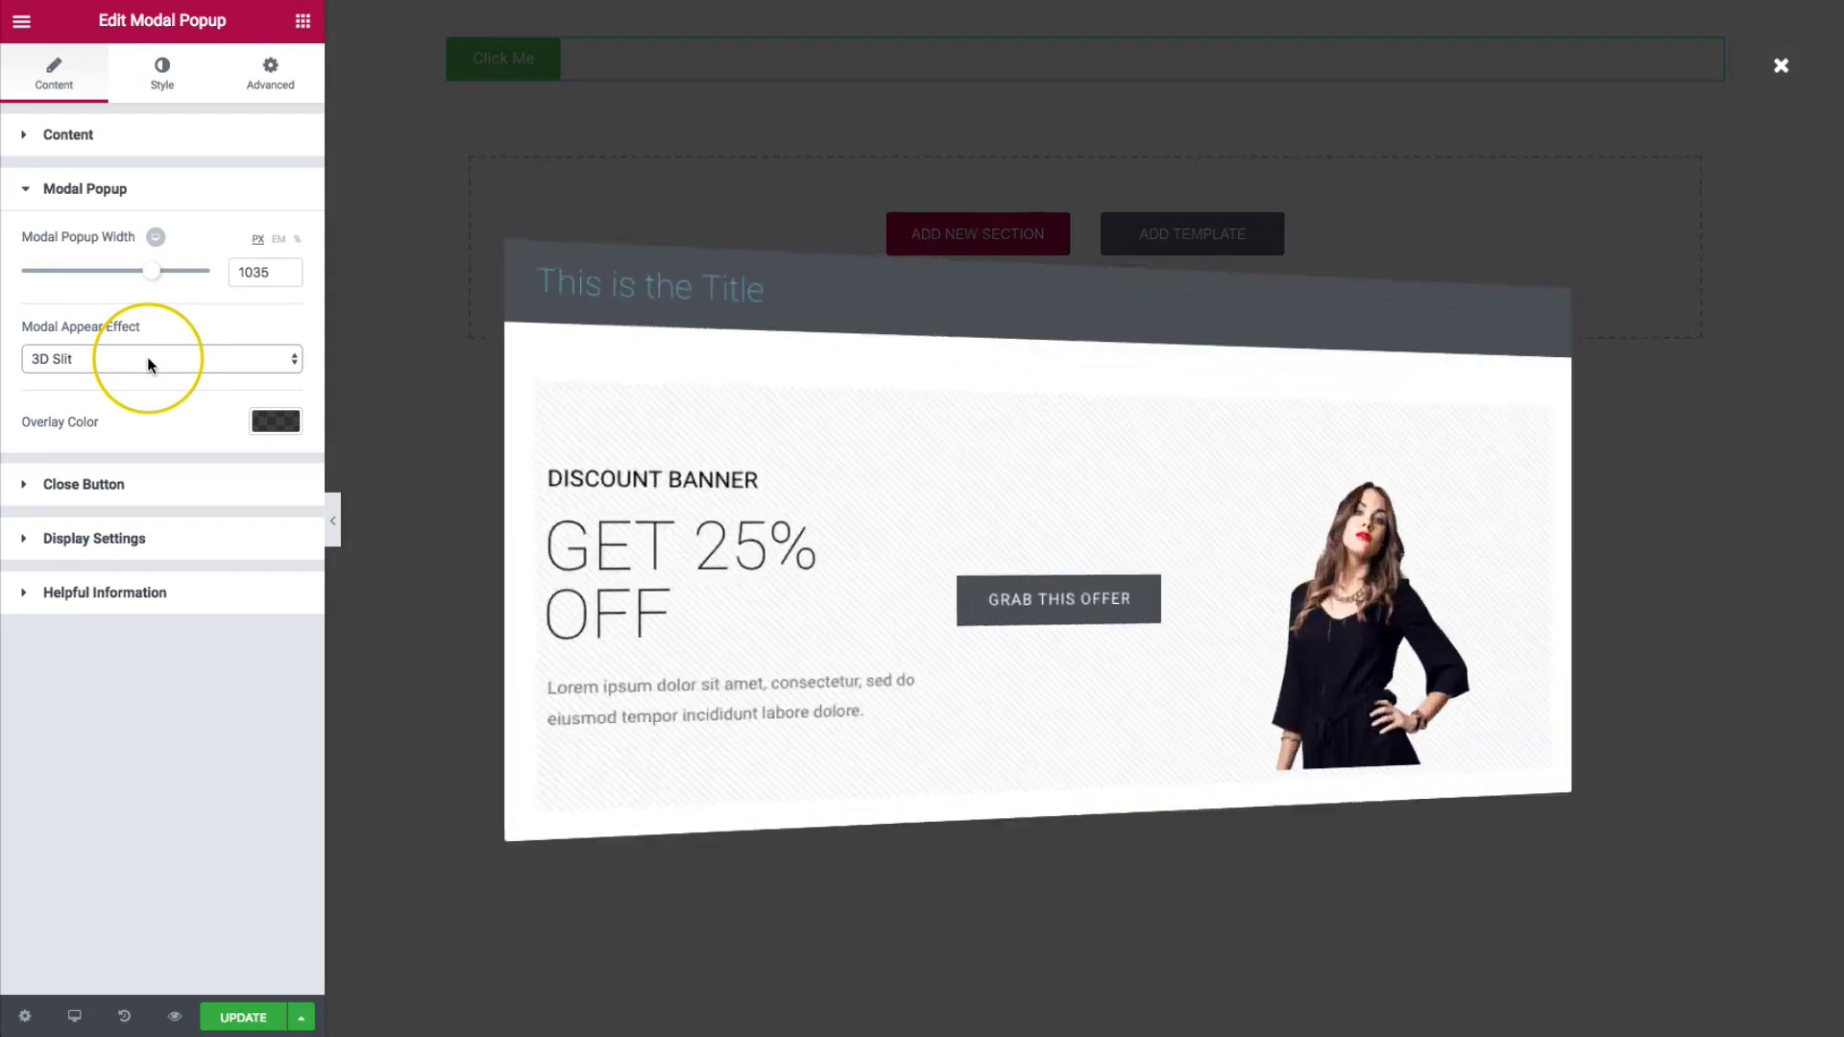
left_click(147, 358)
left_click(107, 430)
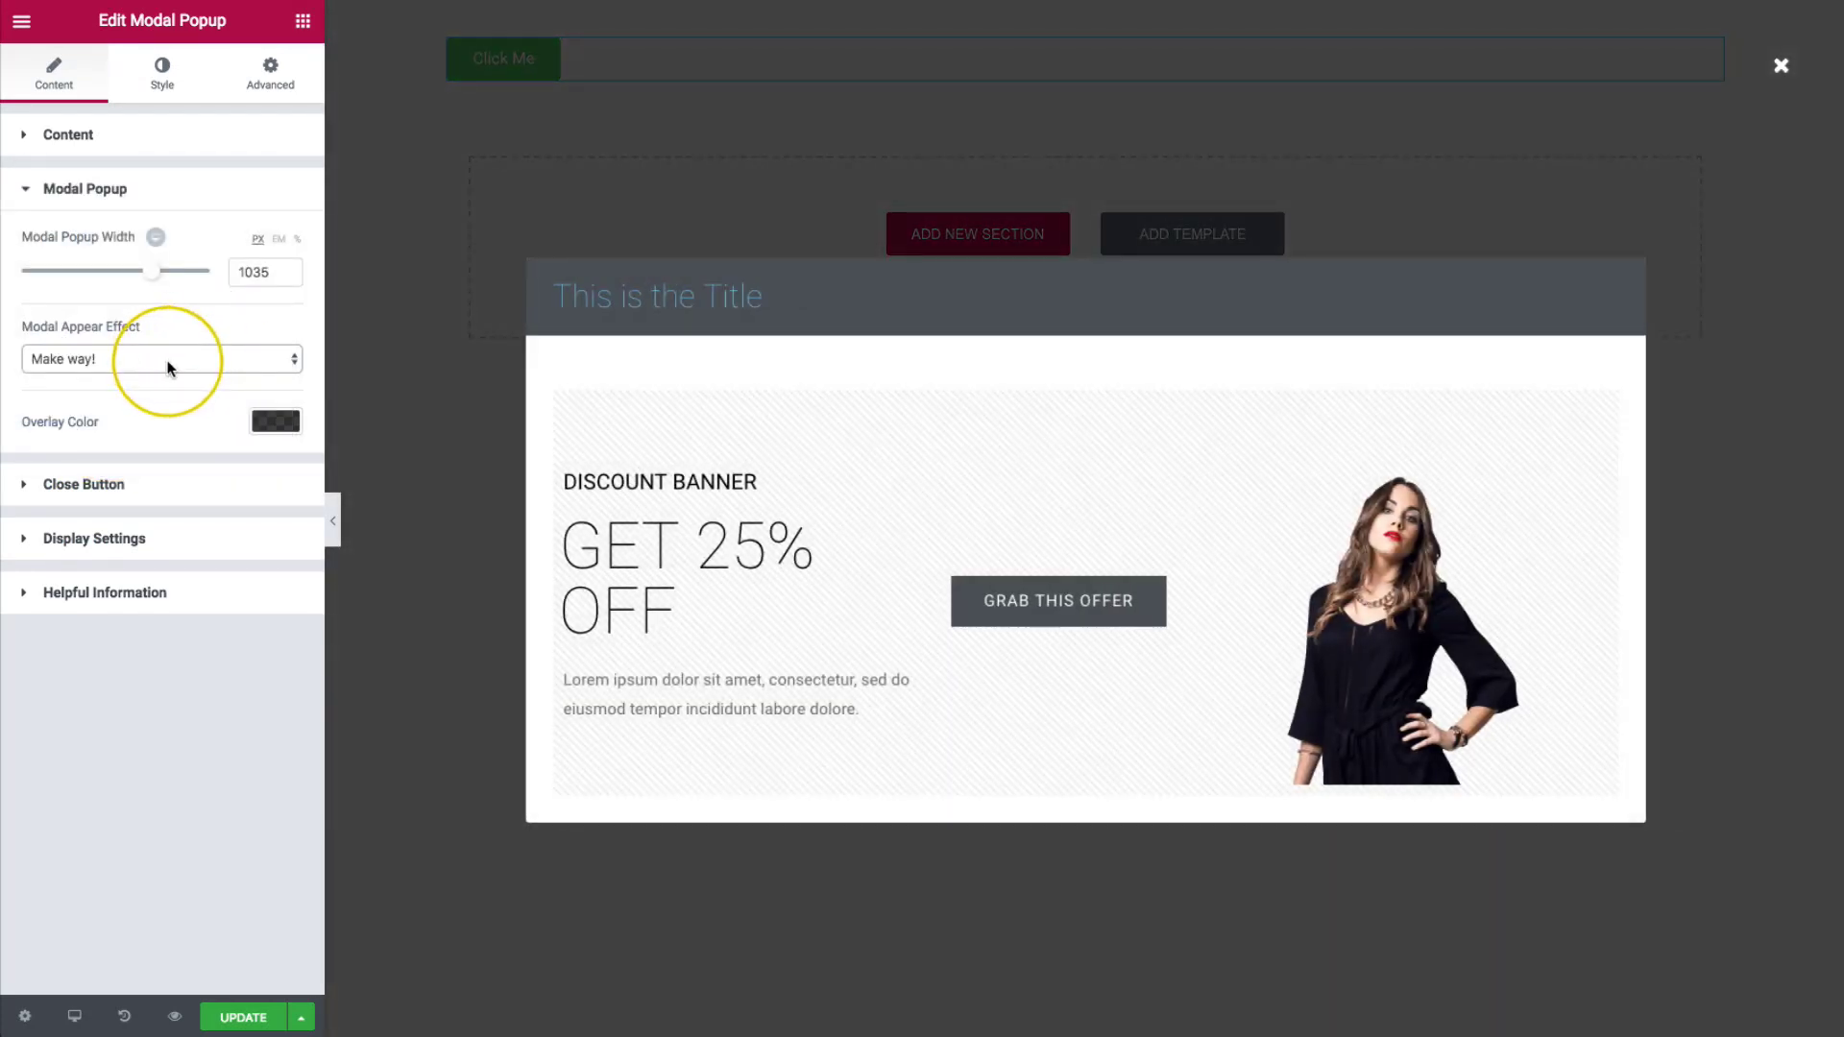
left_click(169, 360)
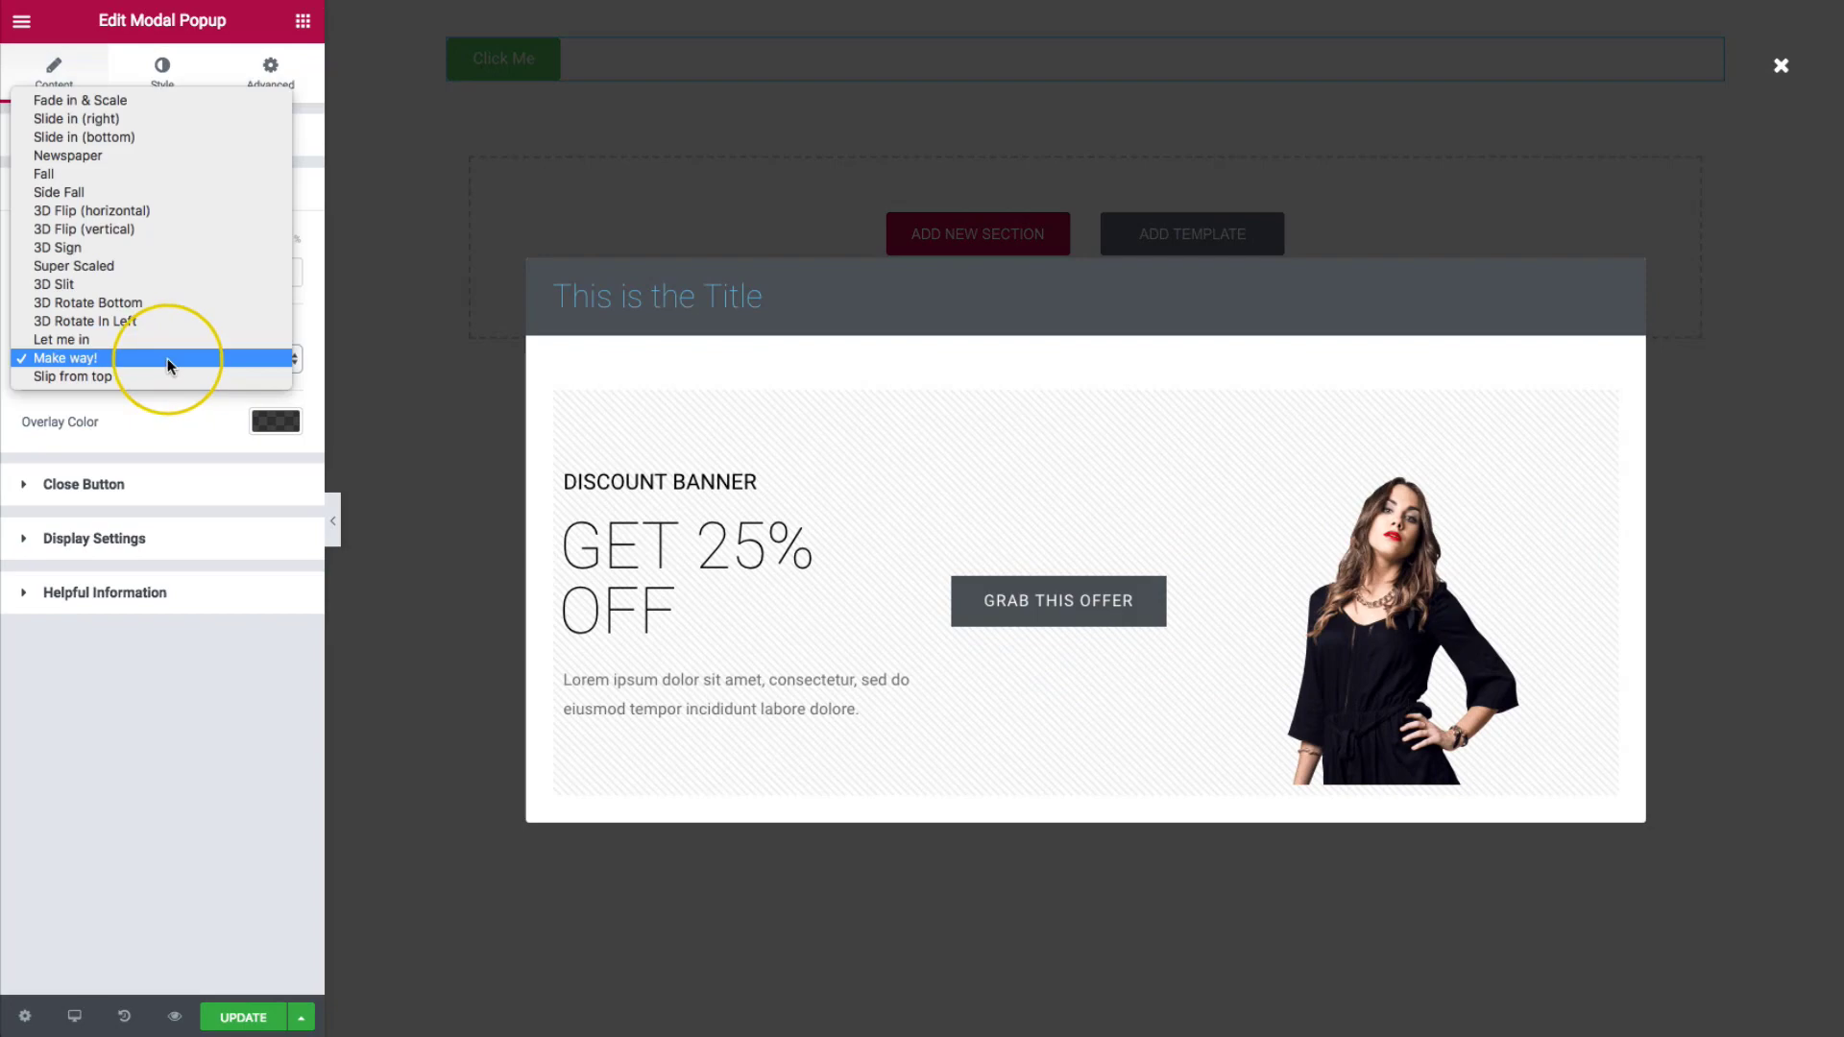
left_click(109, 104)
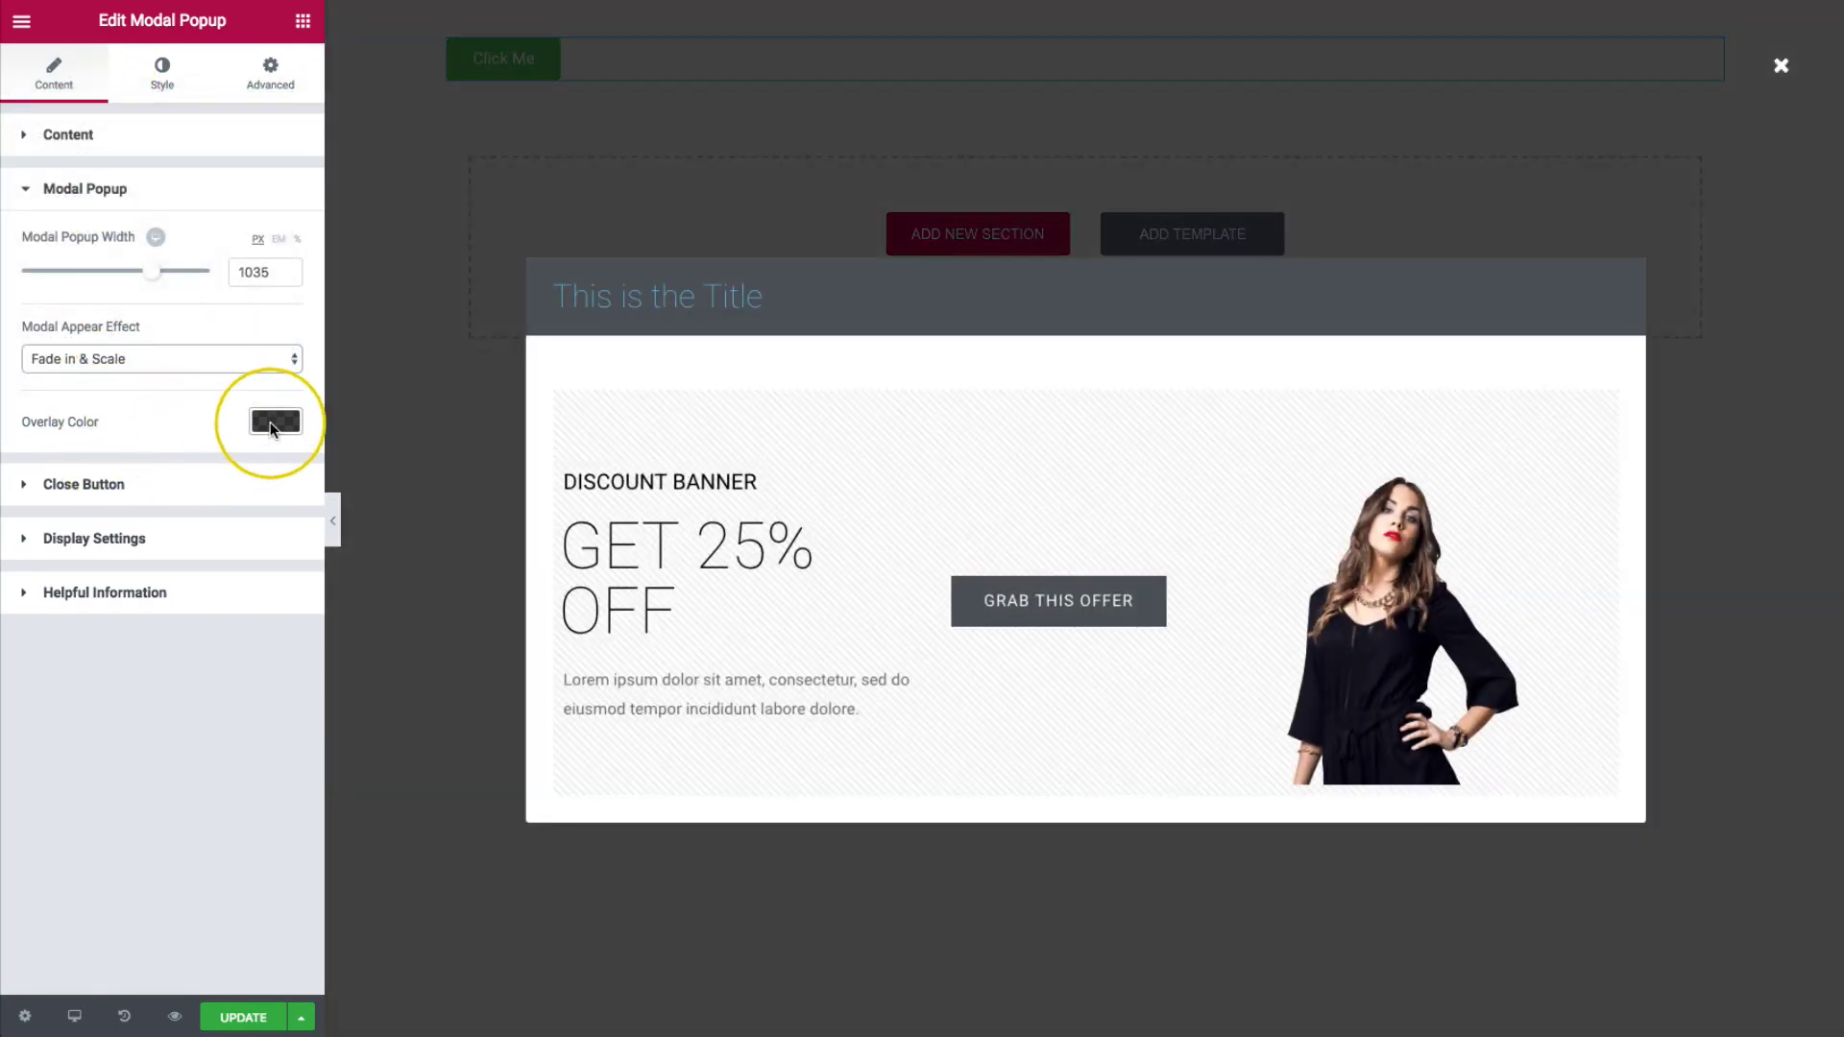
- Set the popup's overlay color to the light green preset swatch
left_click(273, 424)
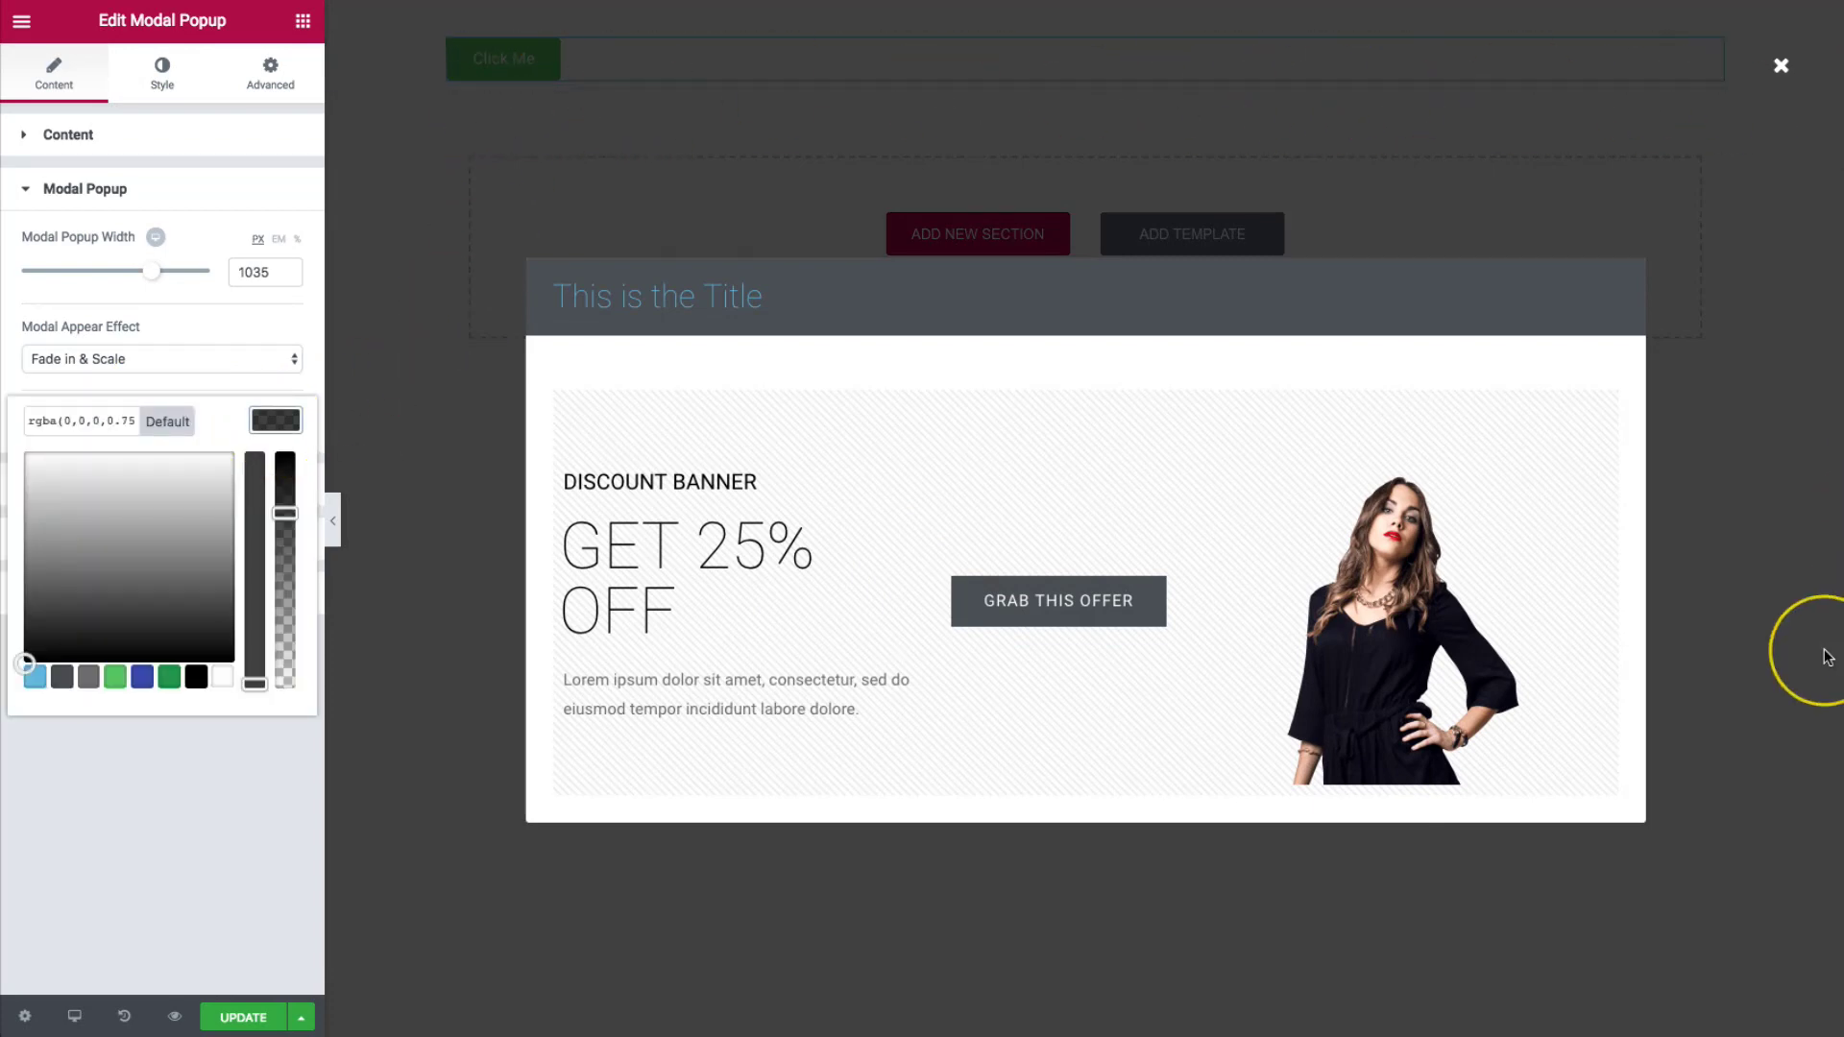
left_click(115, 677)
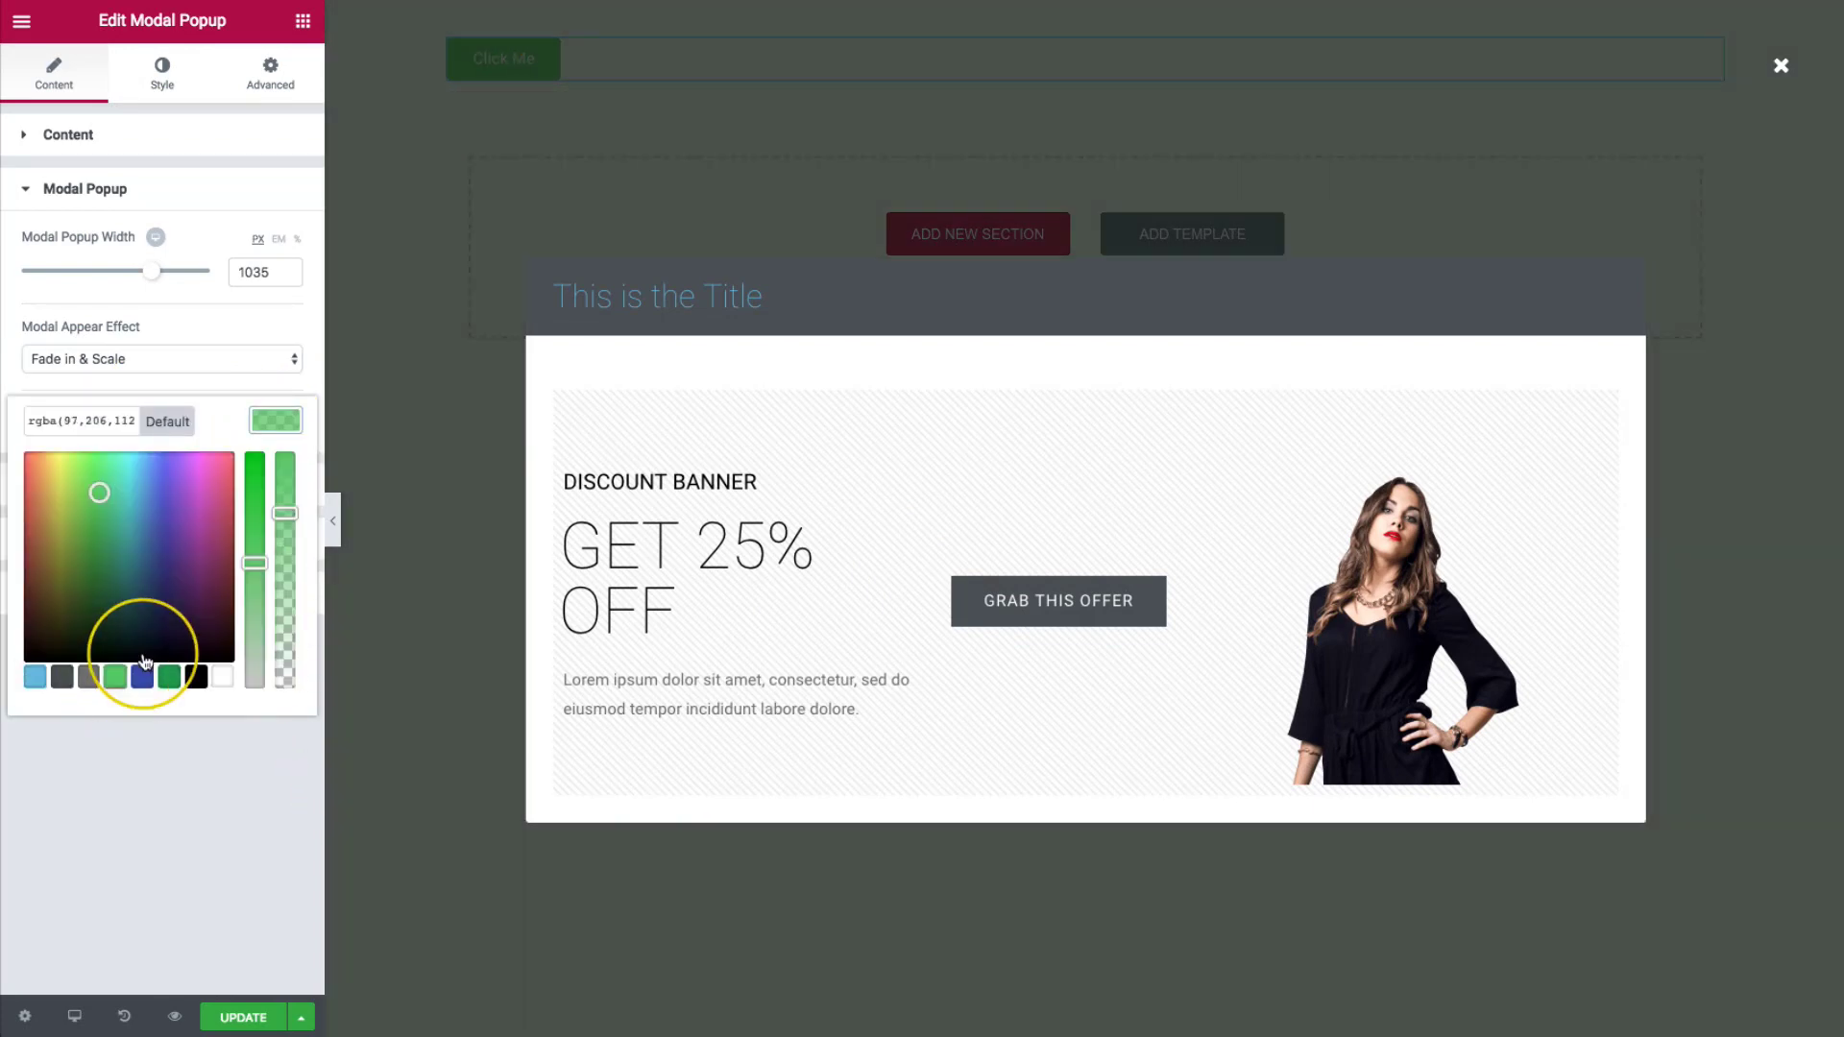
left_click(276, 430)
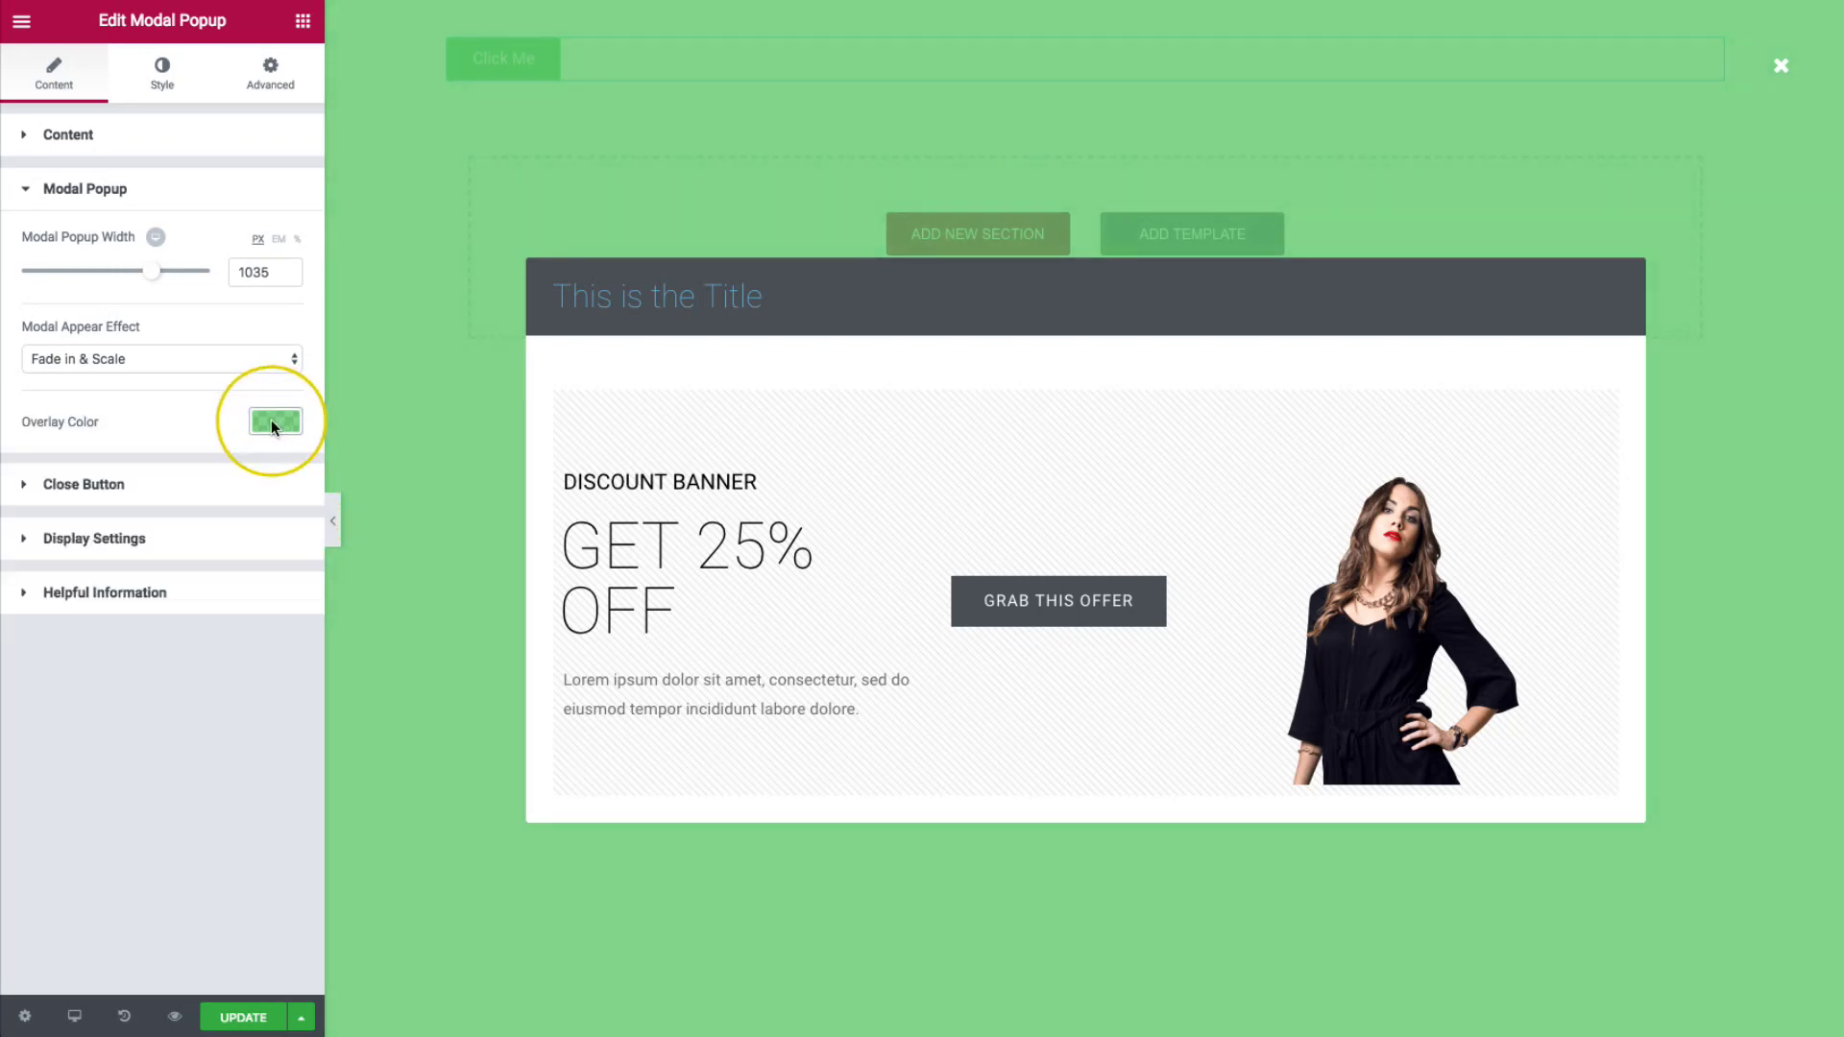
- Open the popup's Close Button settings and browse the available close icons without changing the selection
left_click(123, 484)
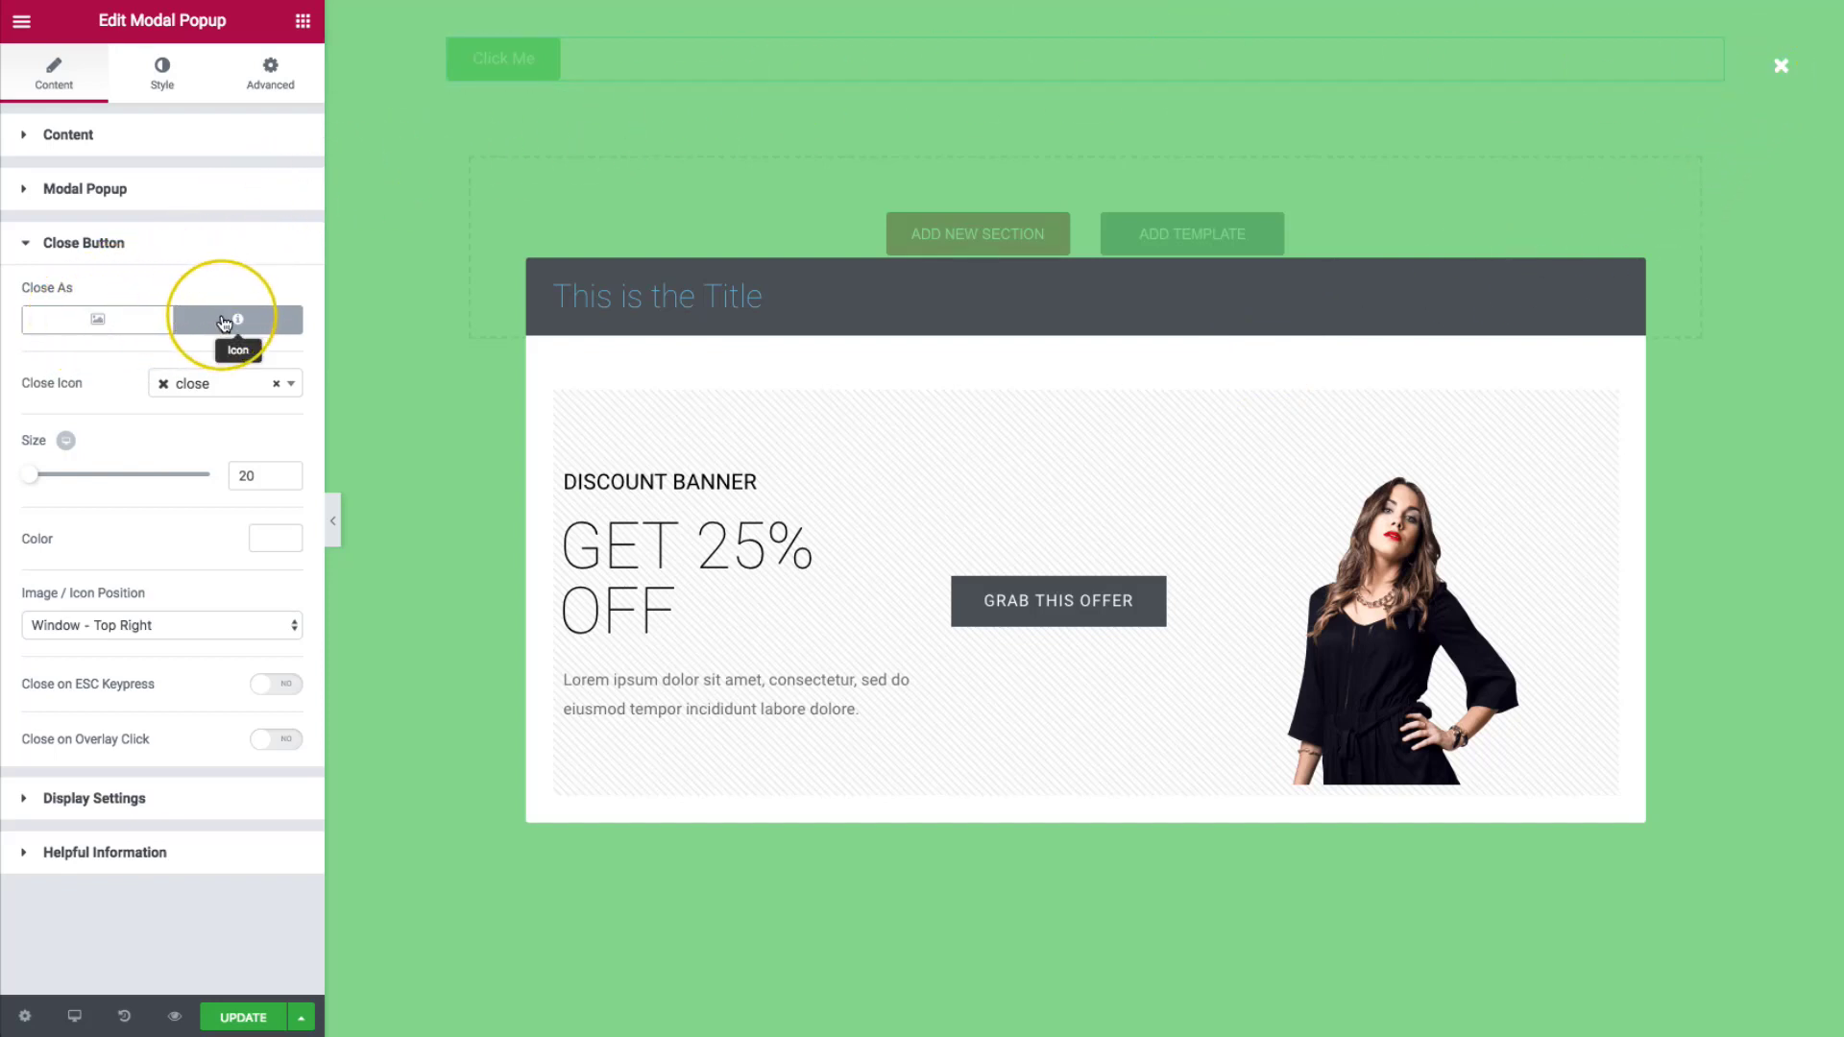
left_click(193, 392)
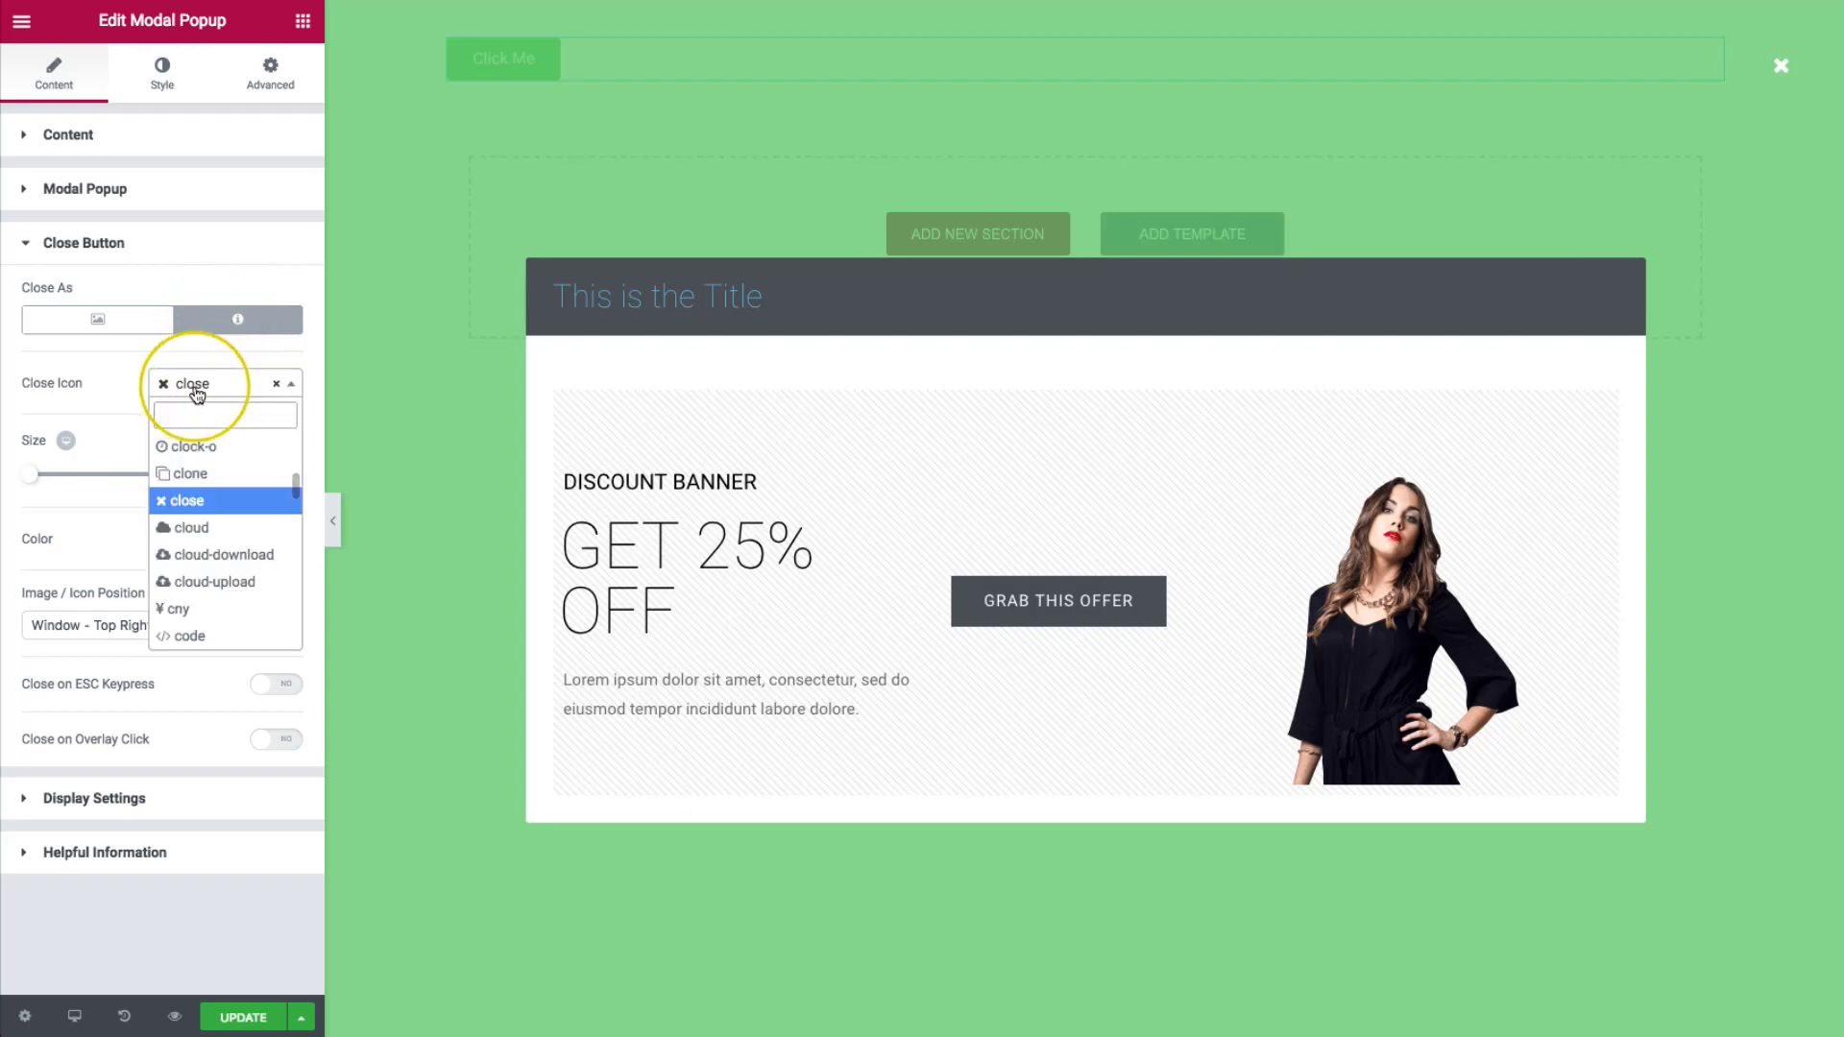
scroll(208, 612, "down", 5)
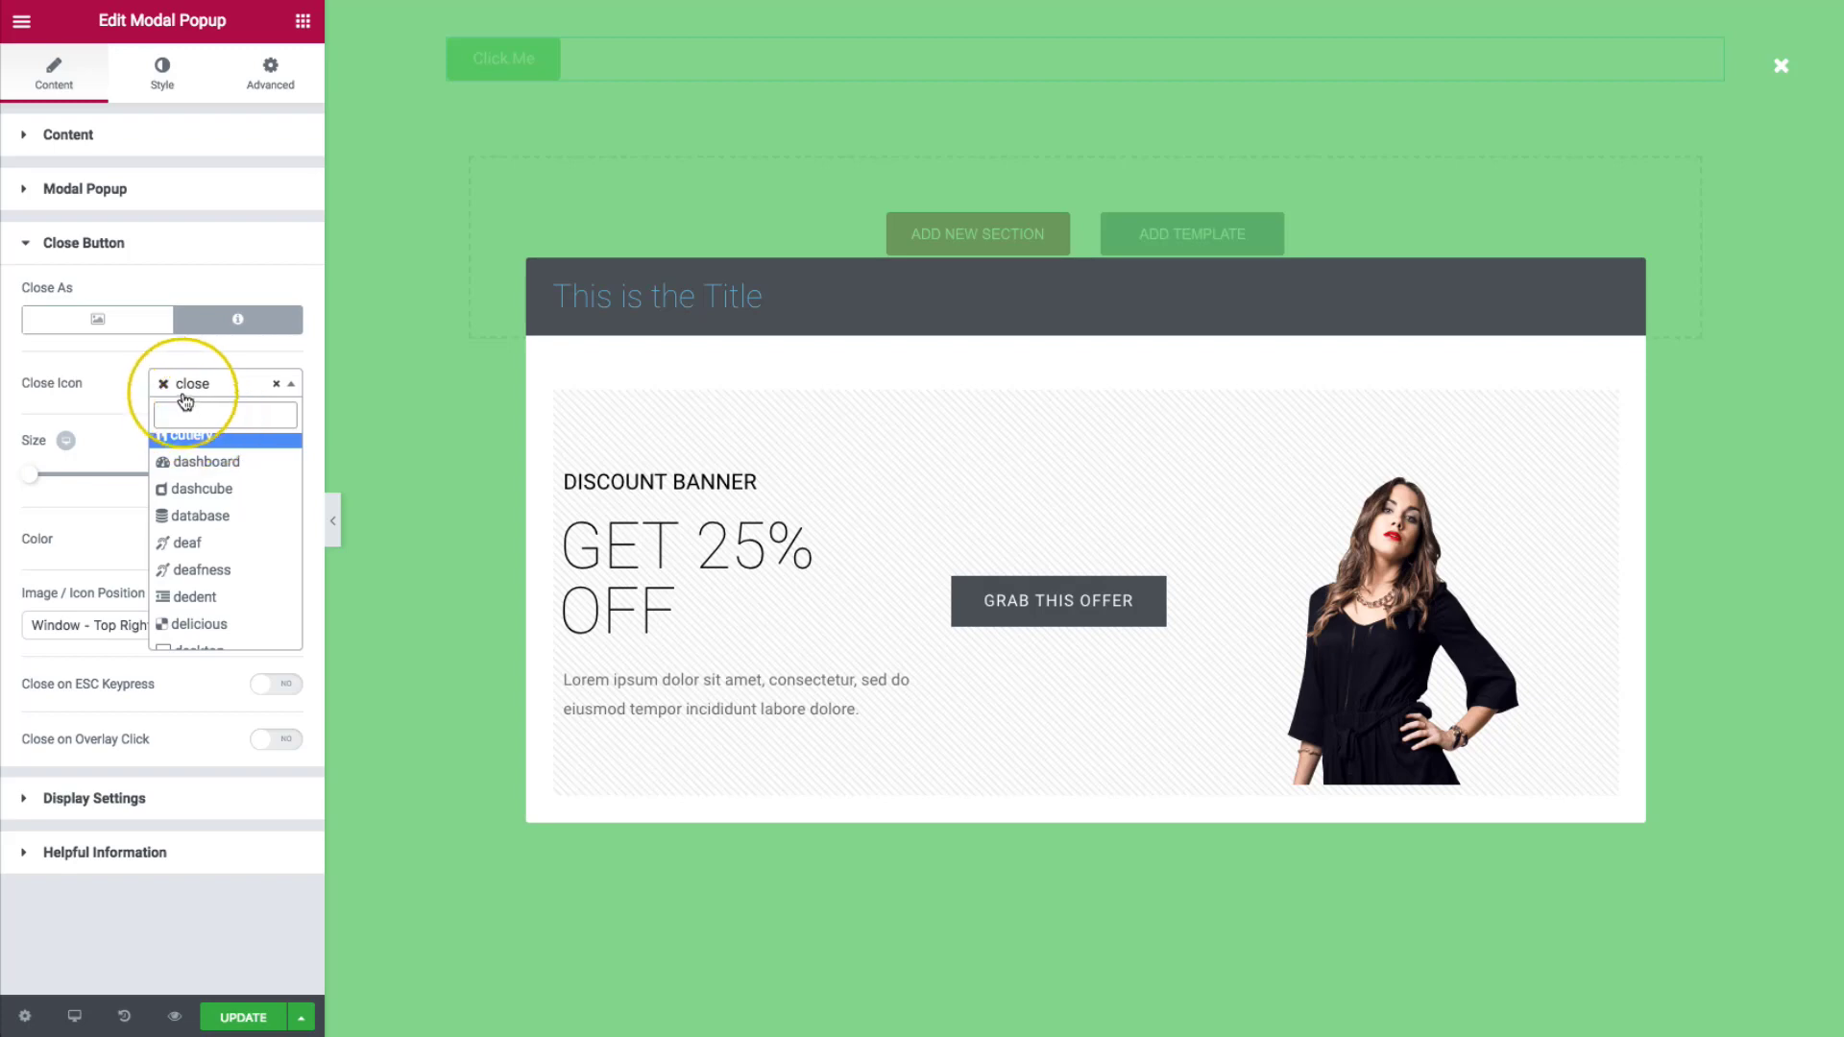
left_click(107, 413)
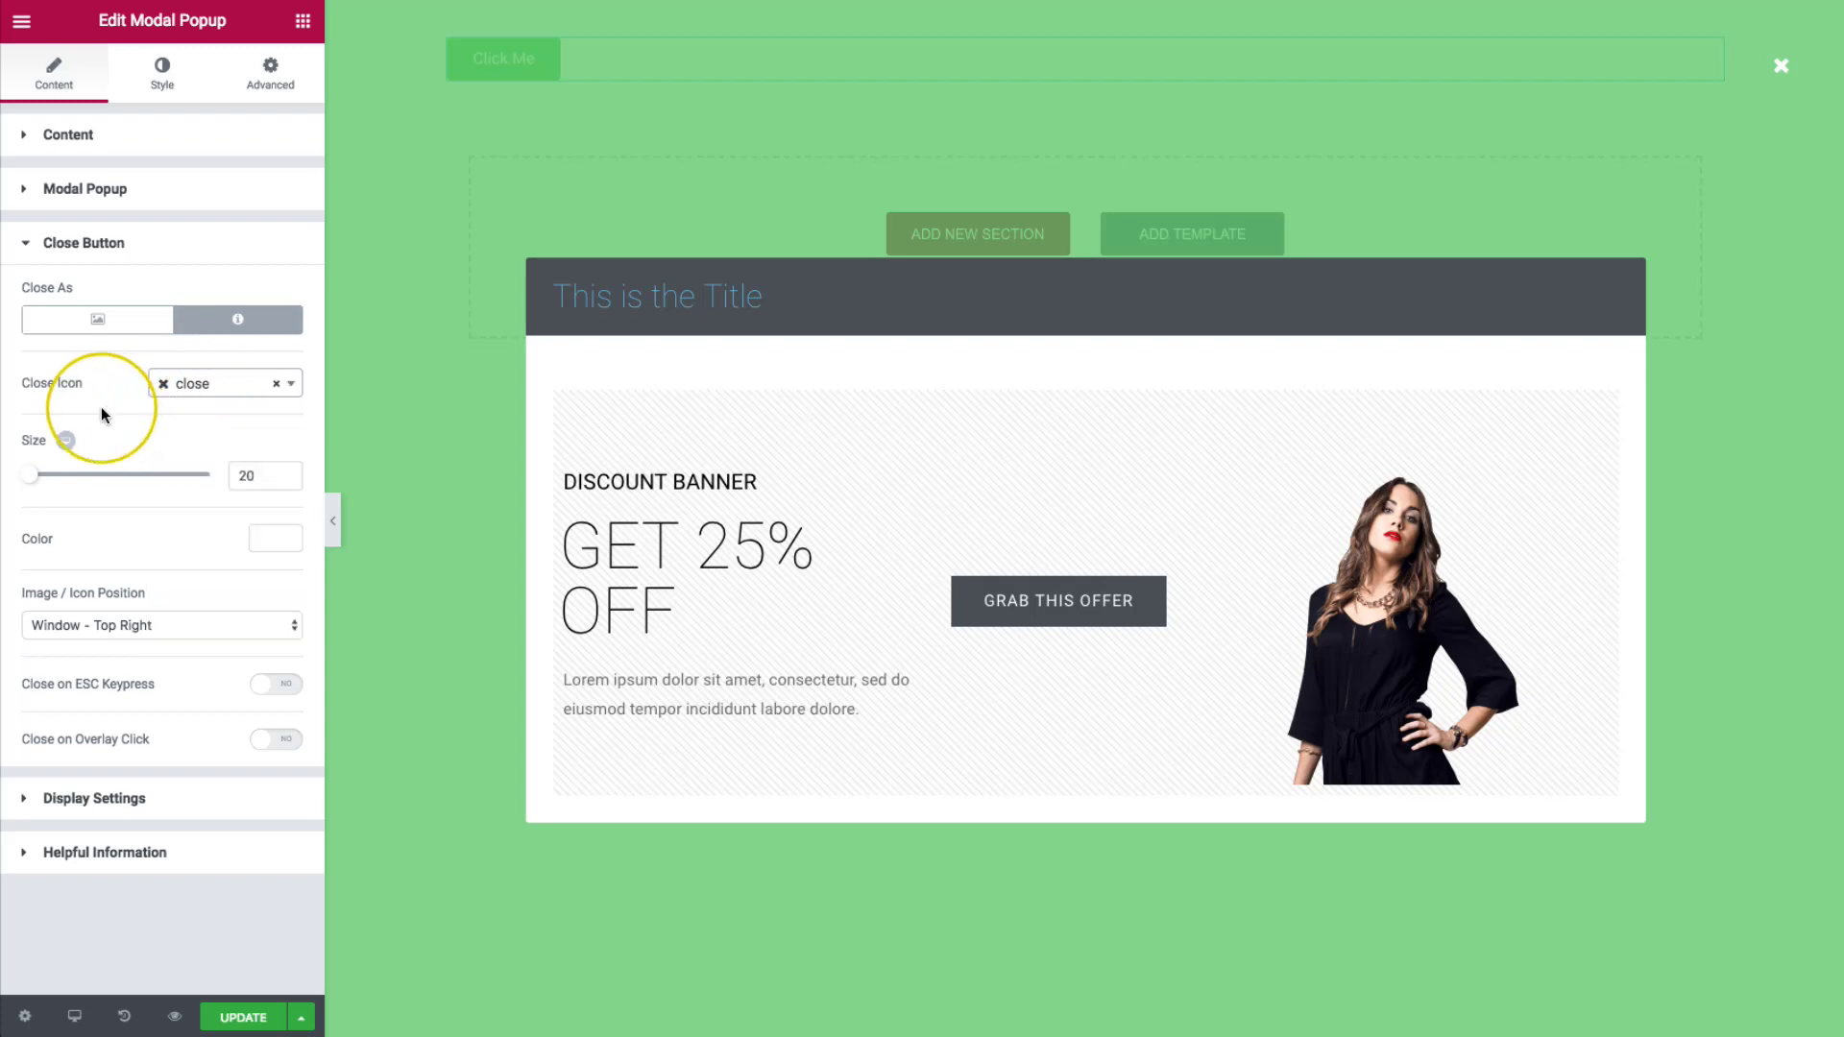
- Set the close icon's size to 26, try the dark blue and light blue swatches, and set its color to white
left_click_drag(32, 482, 39, 483)
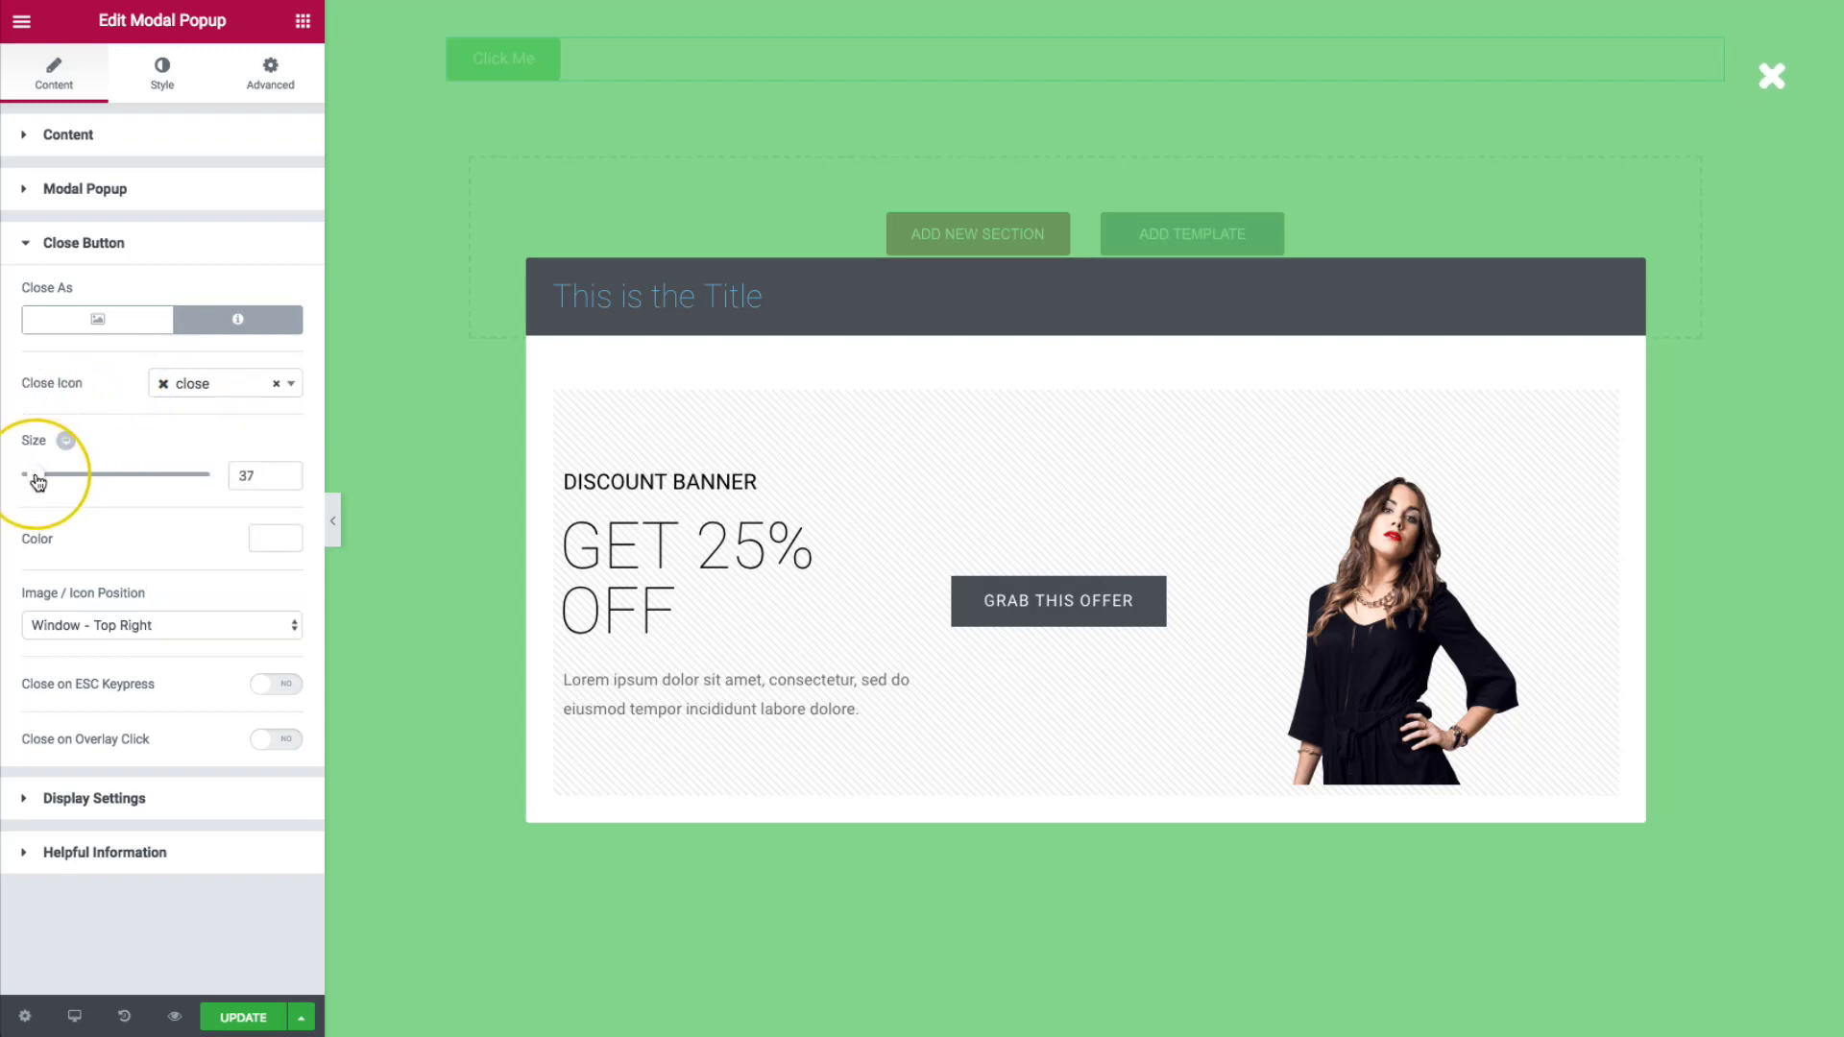
left_click(286, 535)
left_click(140, 796)
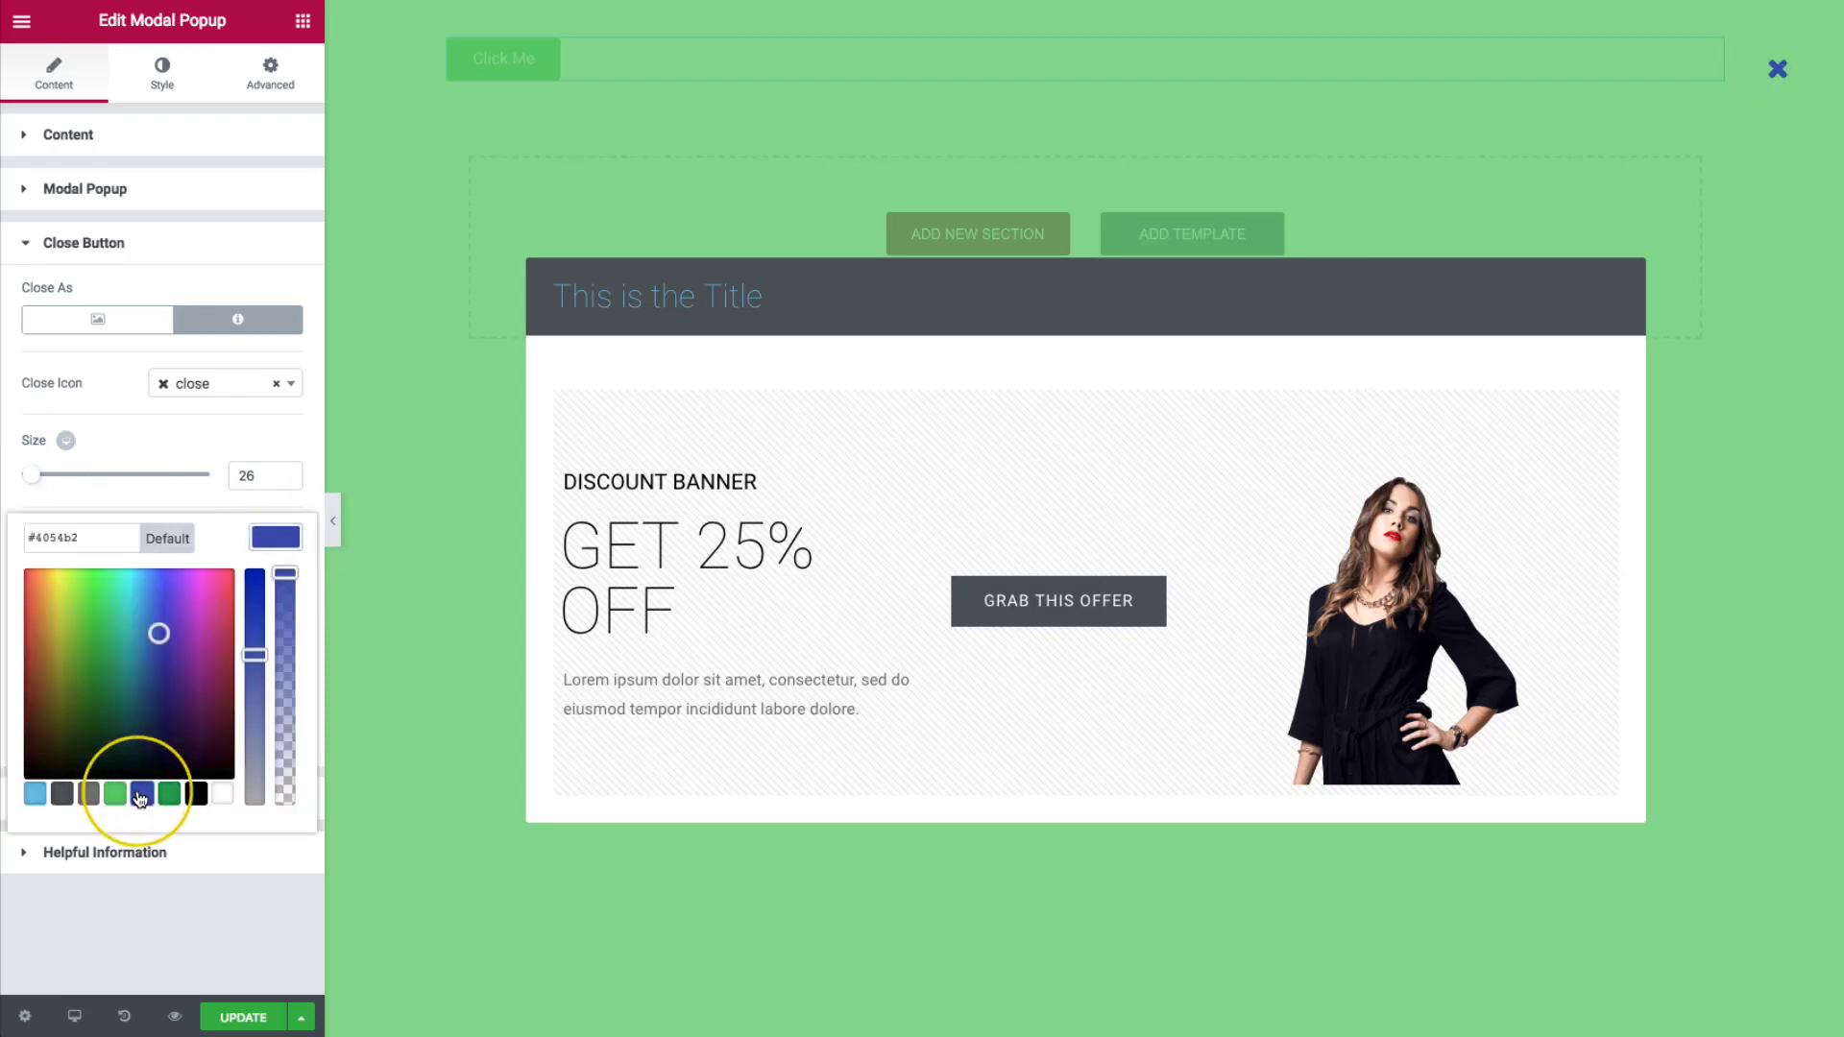
left_click(35, 794)
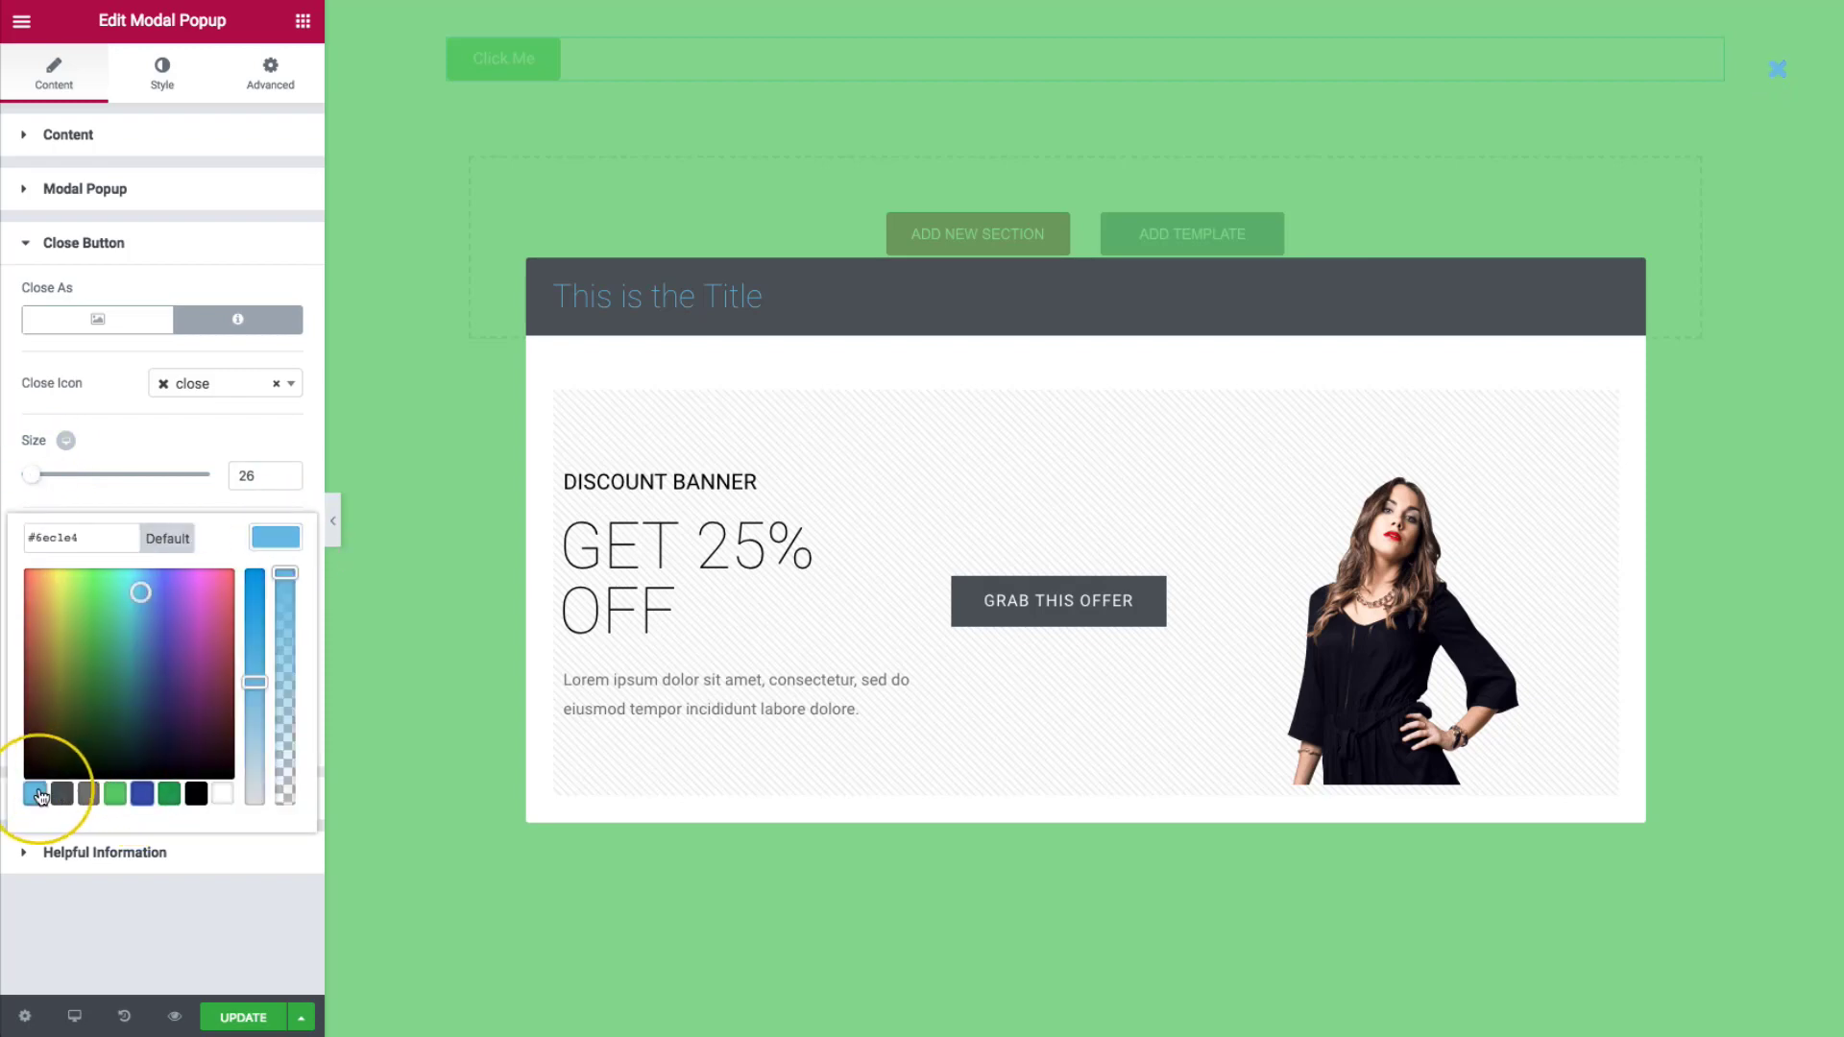
left_click(222, 795)
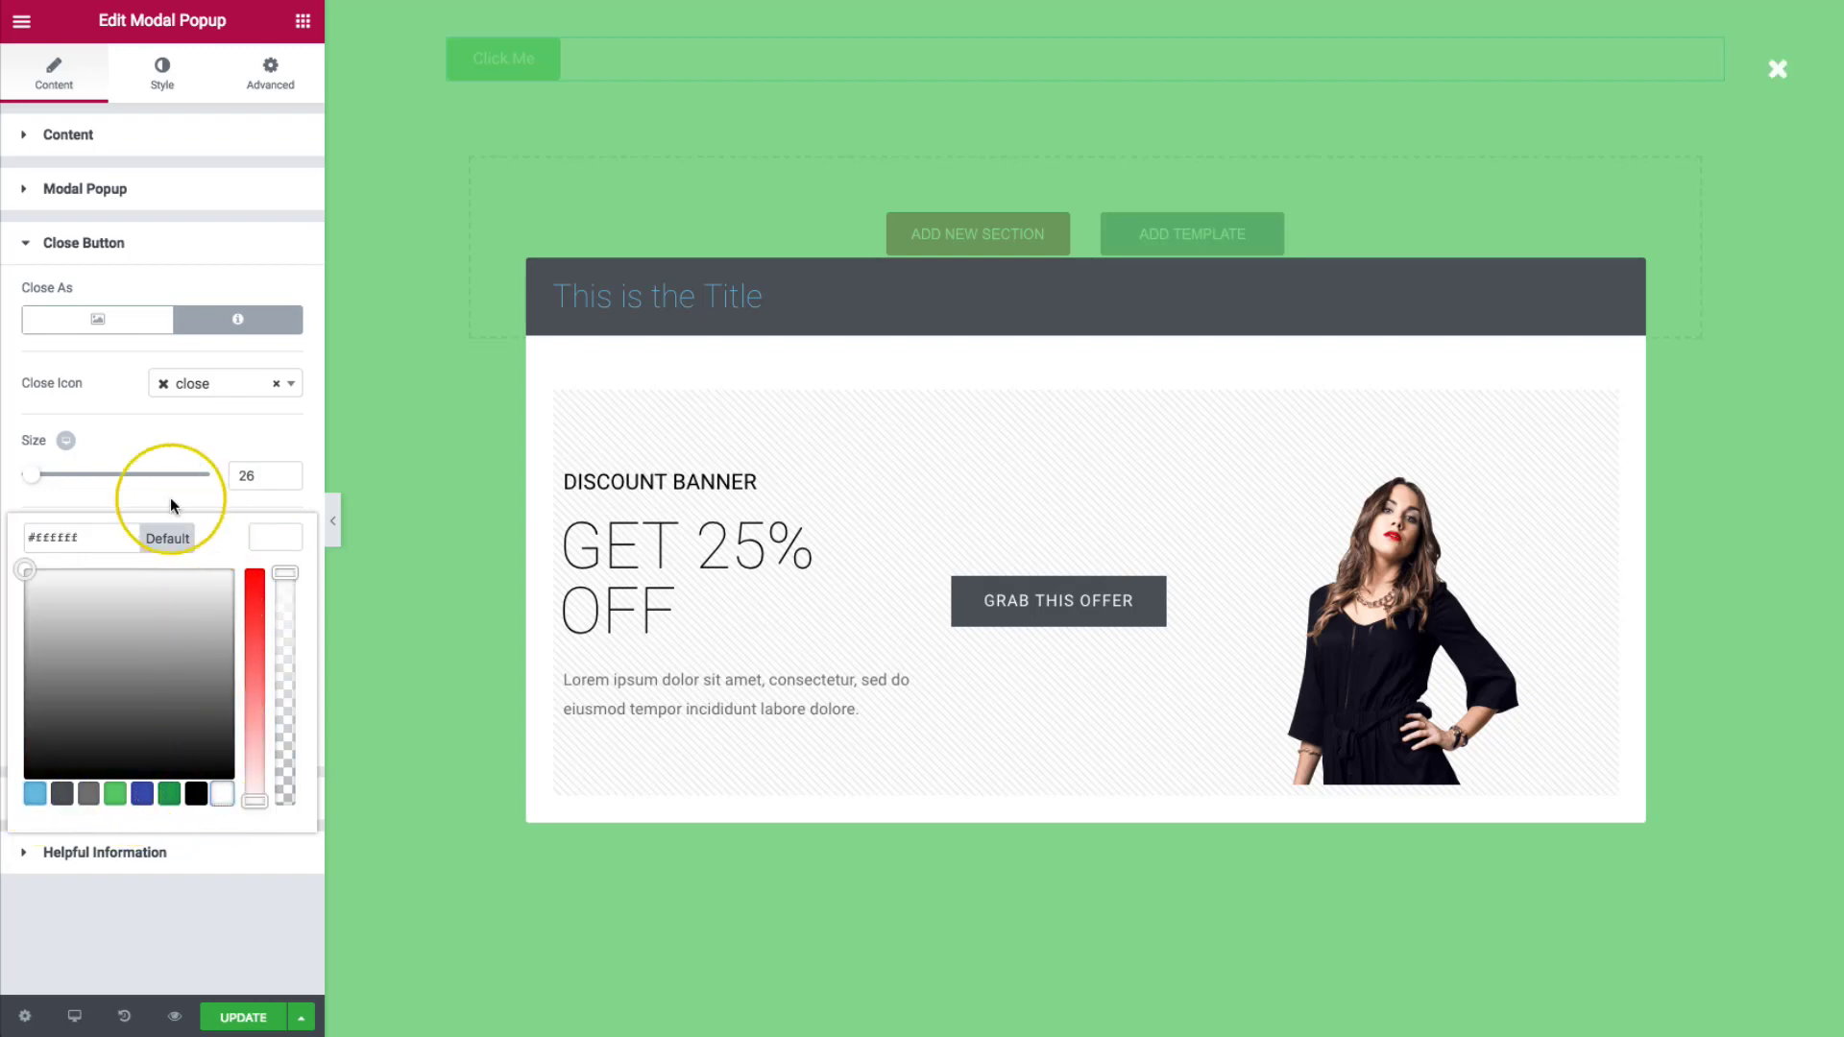
left_click(146, 440)
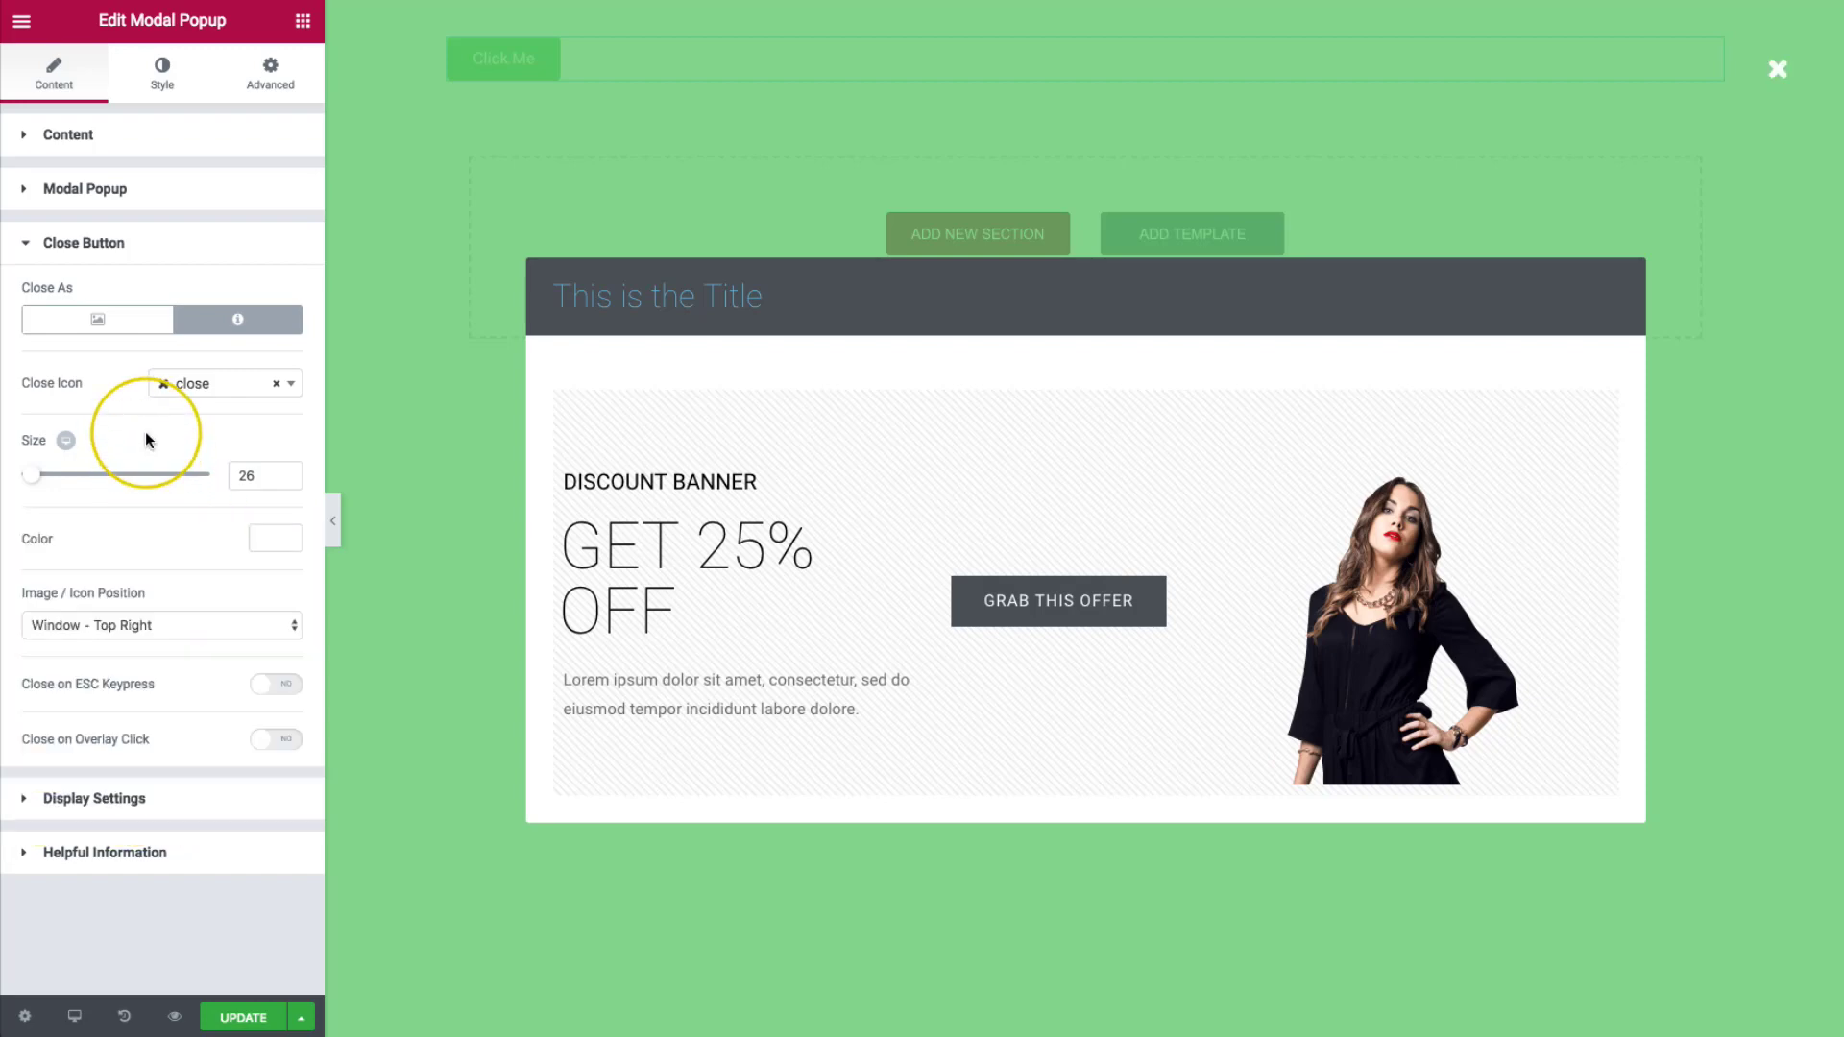
- Try the Window - Top Left, both Popup and both Popup Edge positions for the close icon and restore Window - Top Right
left_click(93, 626)
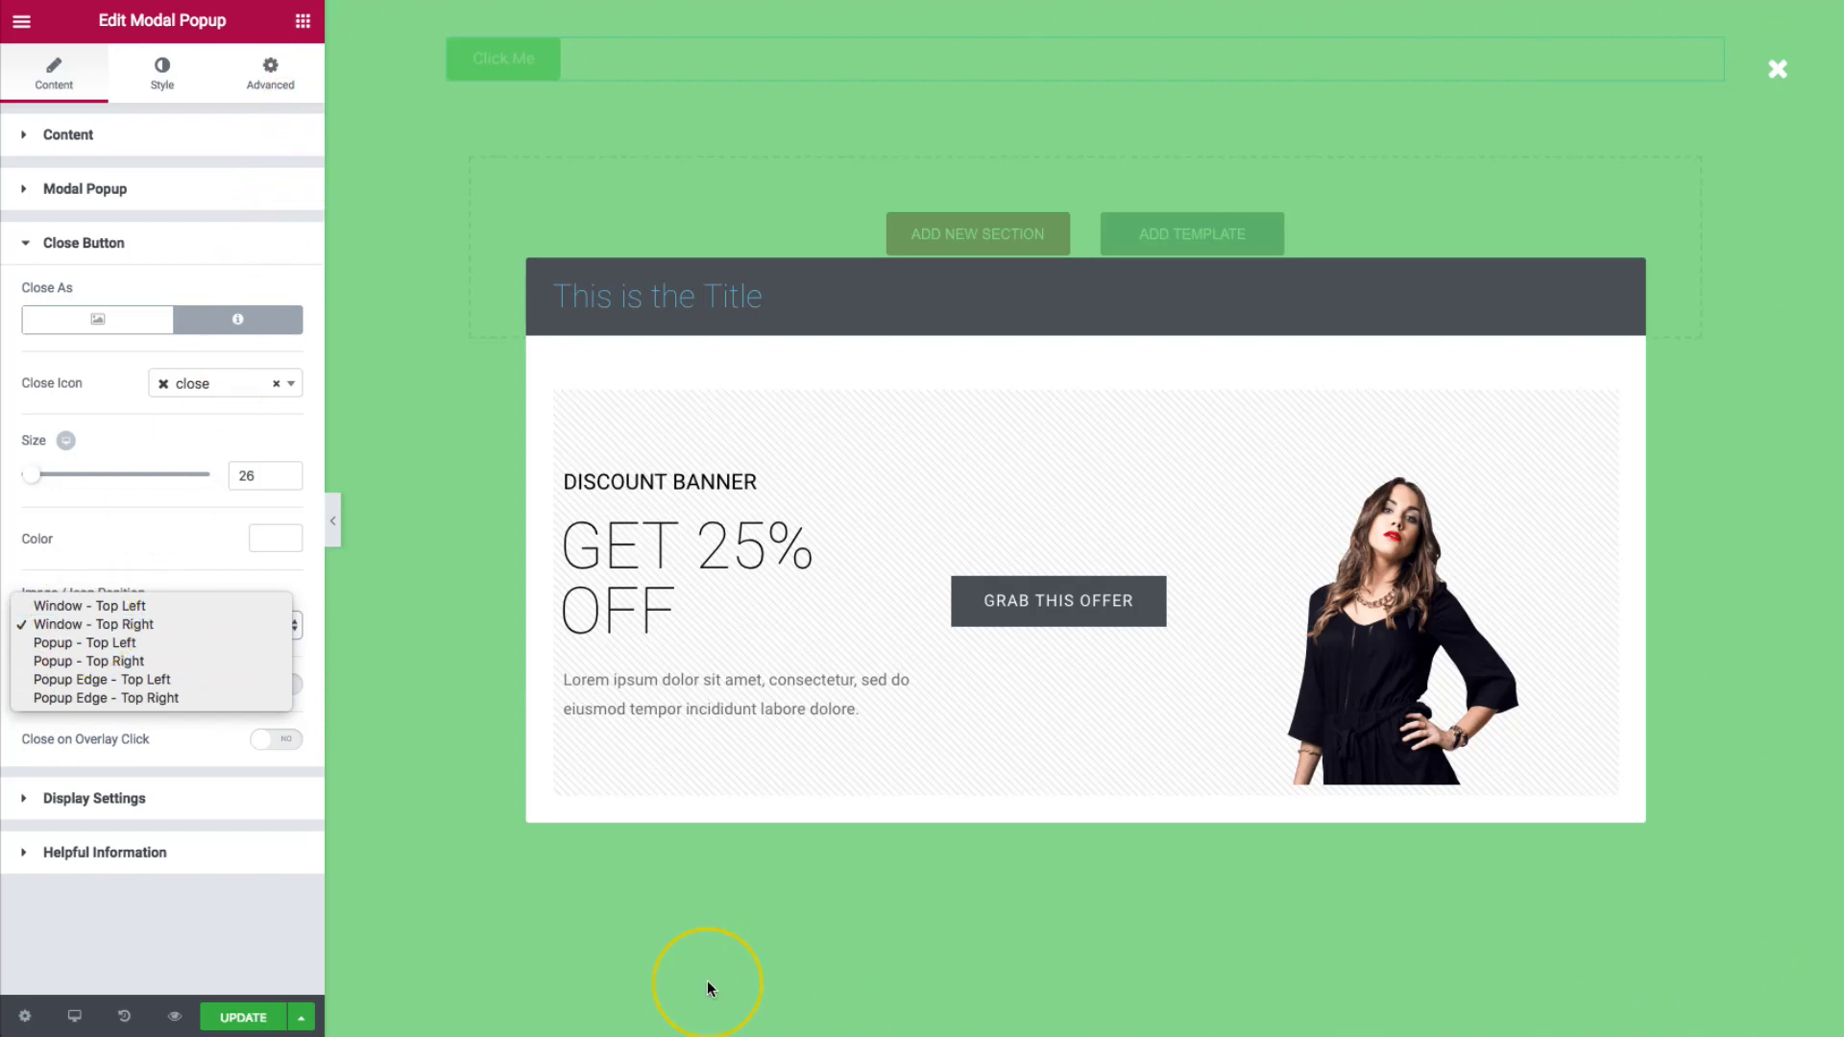
left_click(106, 606)
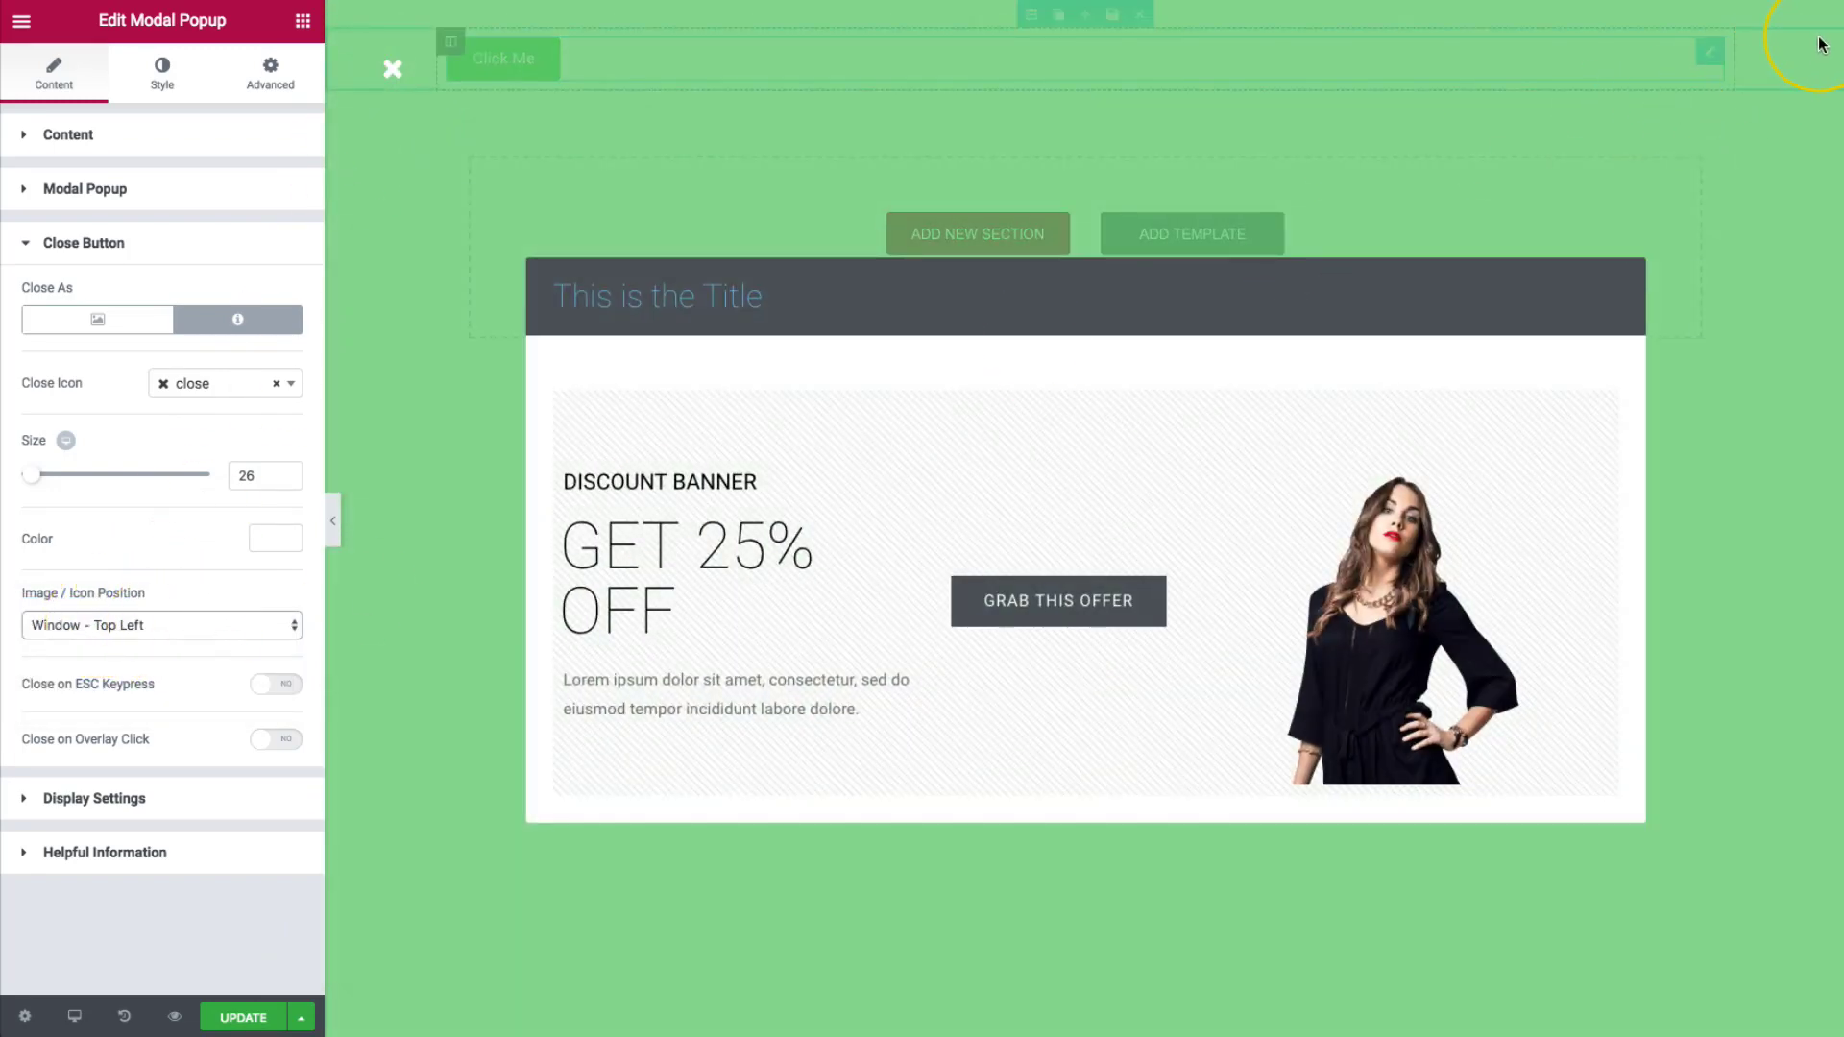
left_click(153, 625)
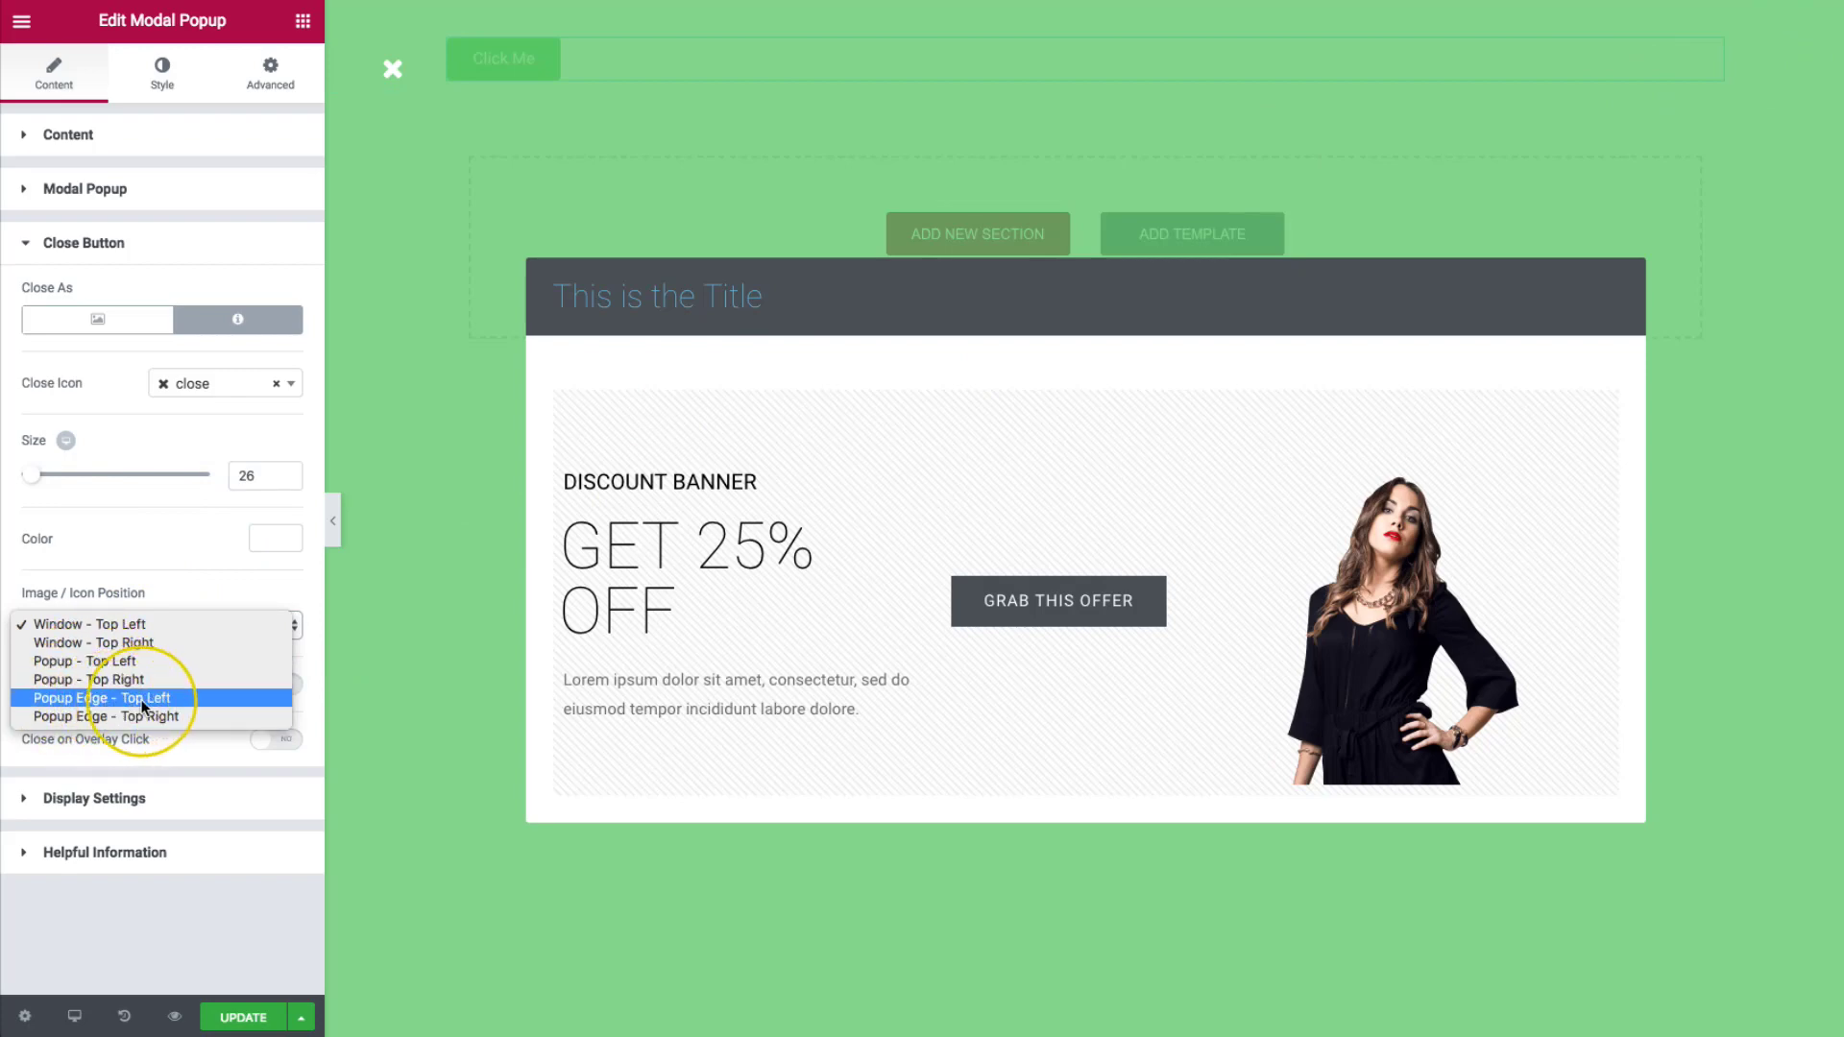
left_click(96, 661)
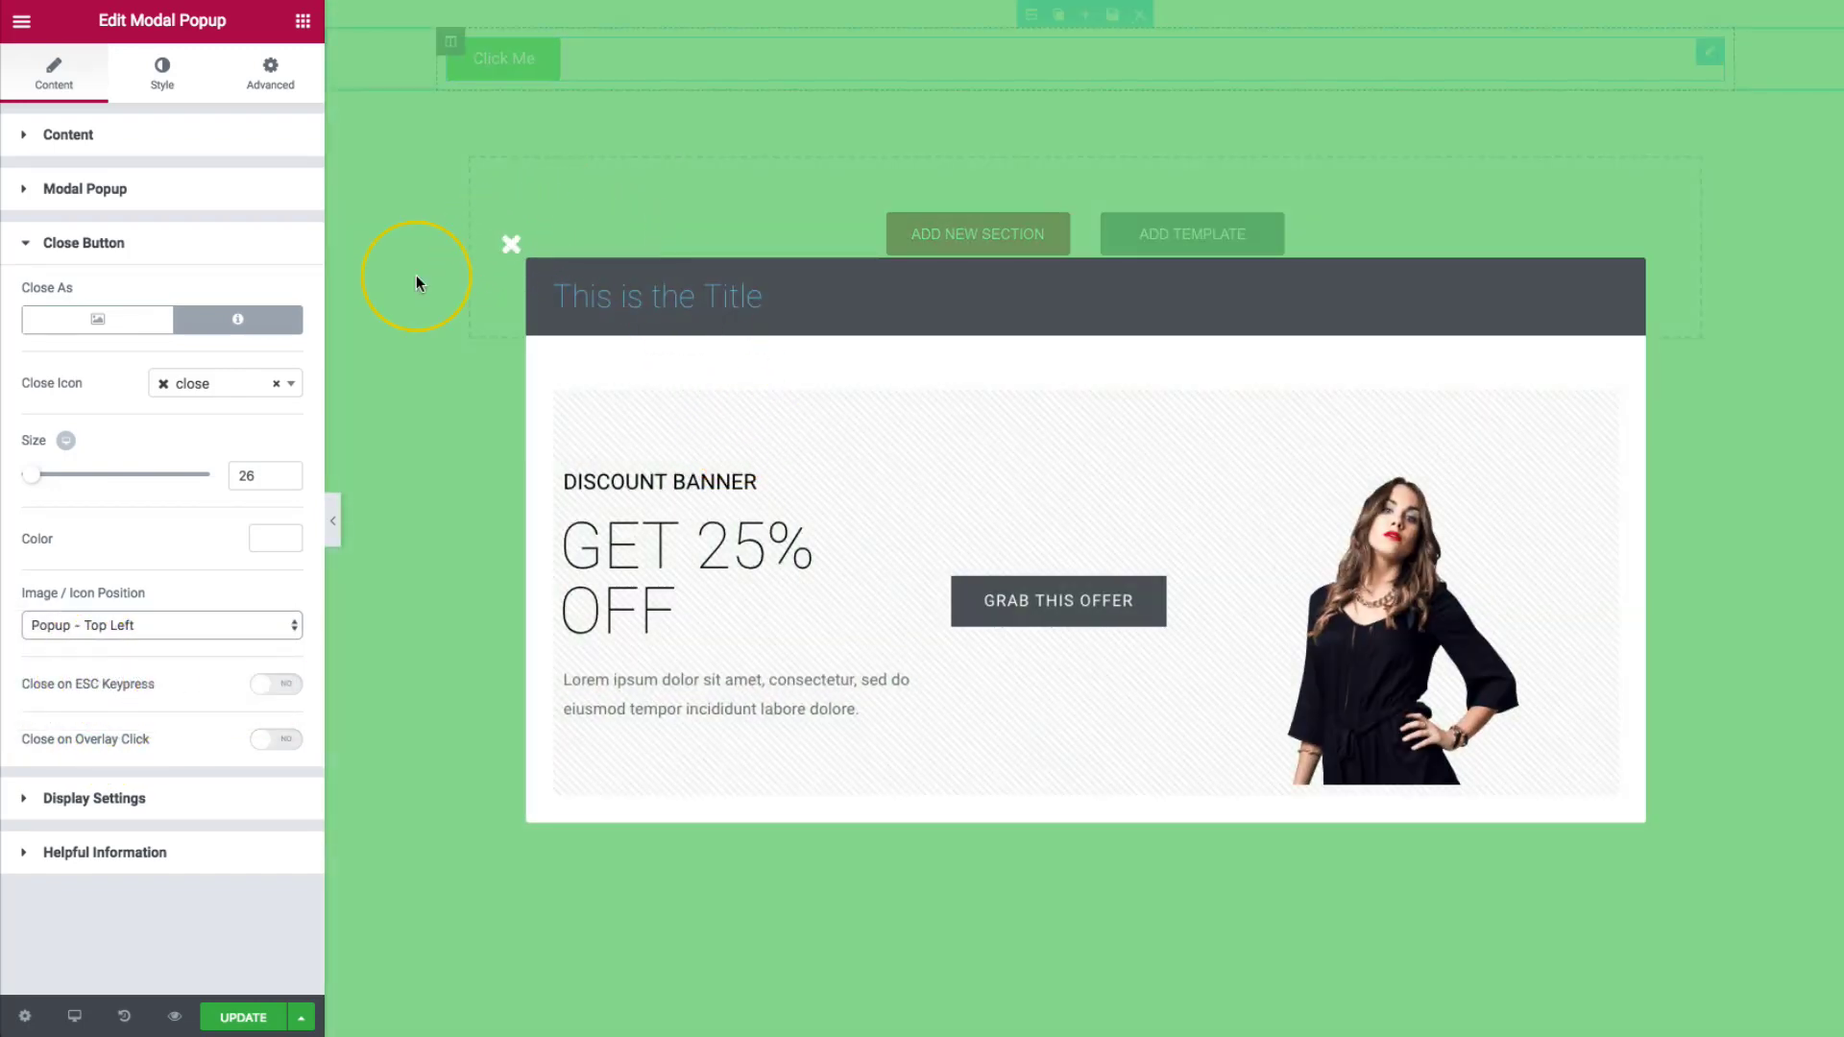
left_click(125, 624)
left_click(106, 646)
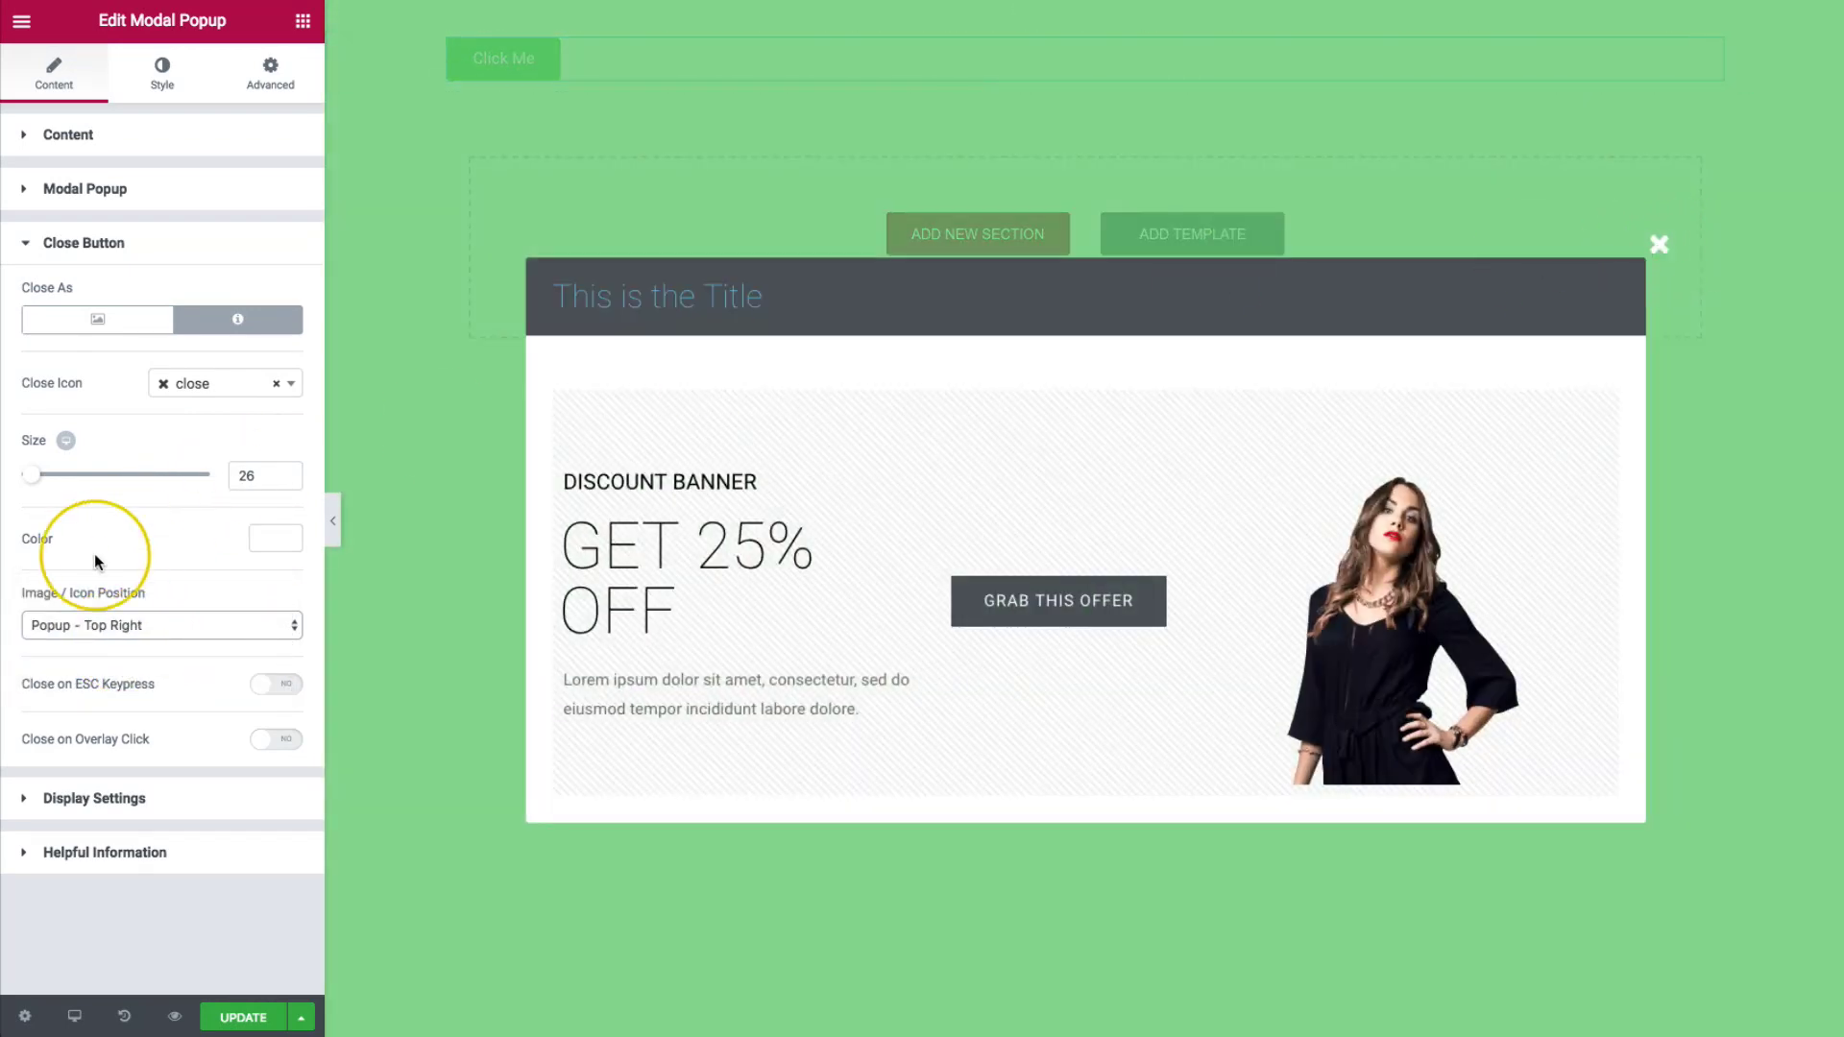
left_click(91, 626)
left_click(85, 642)
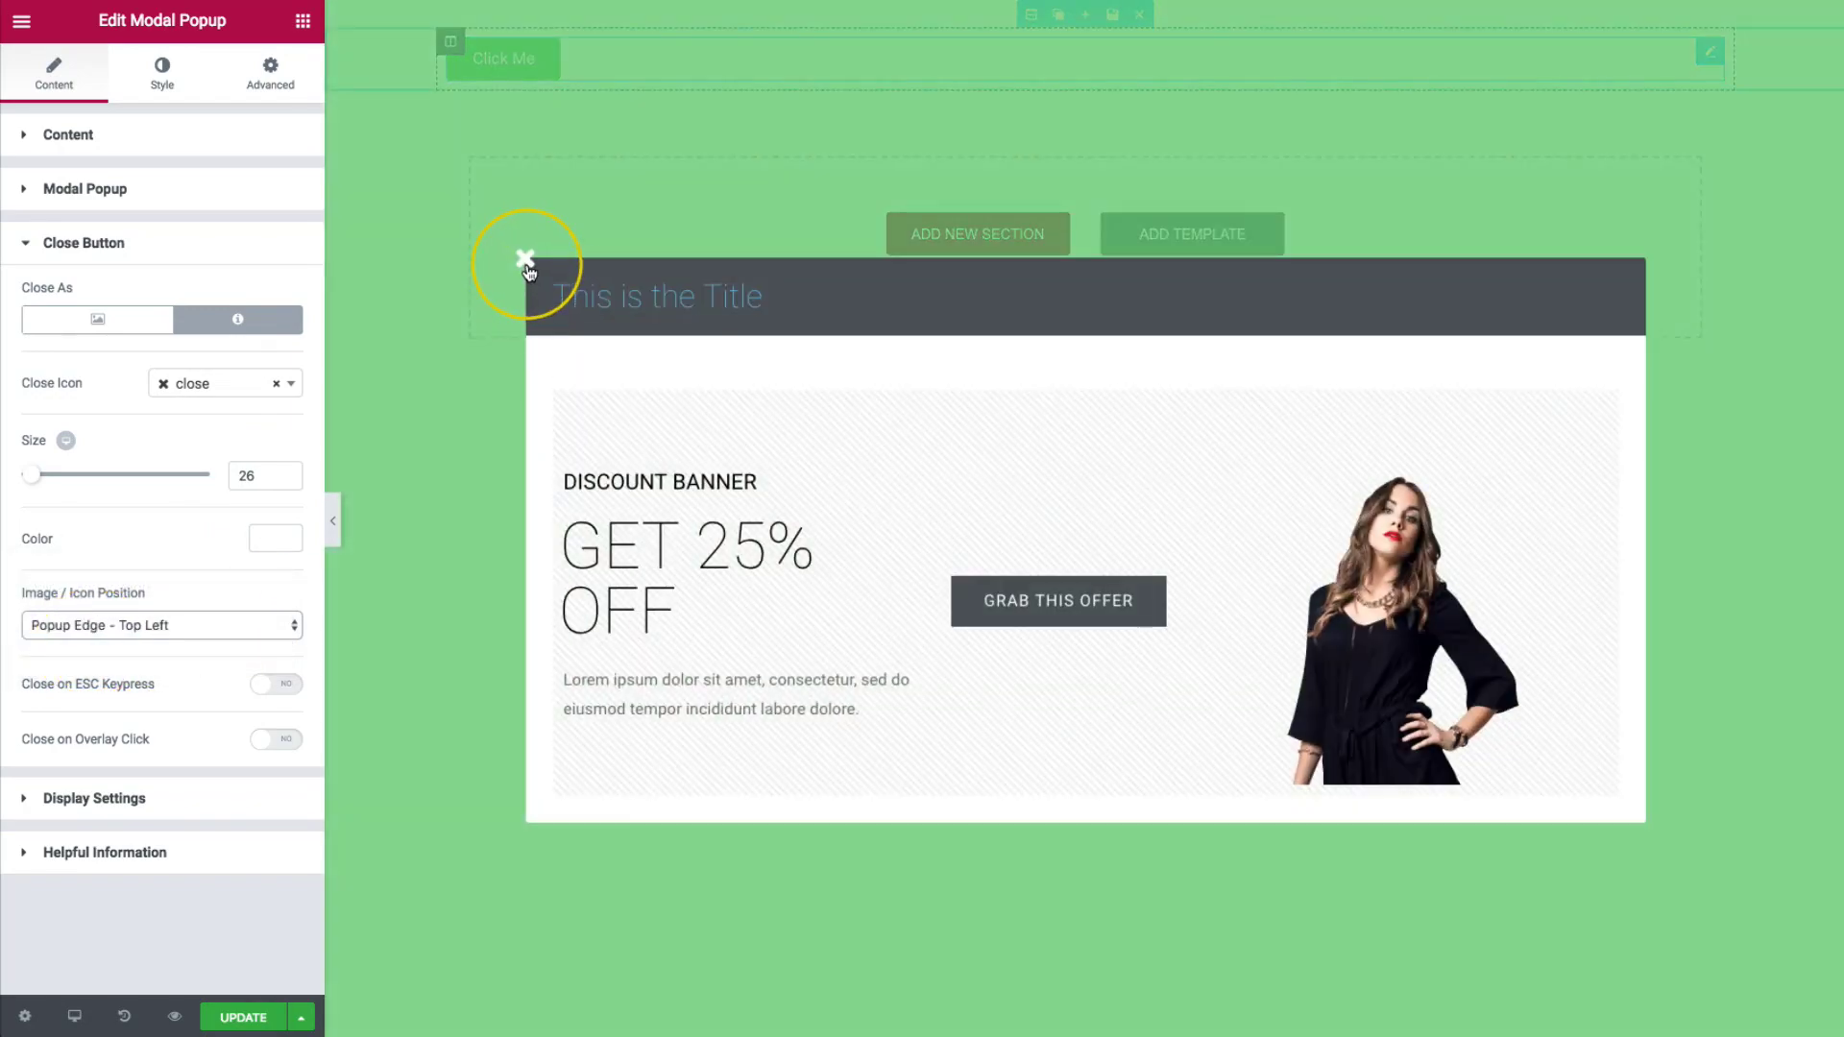
left_click(120, 629)
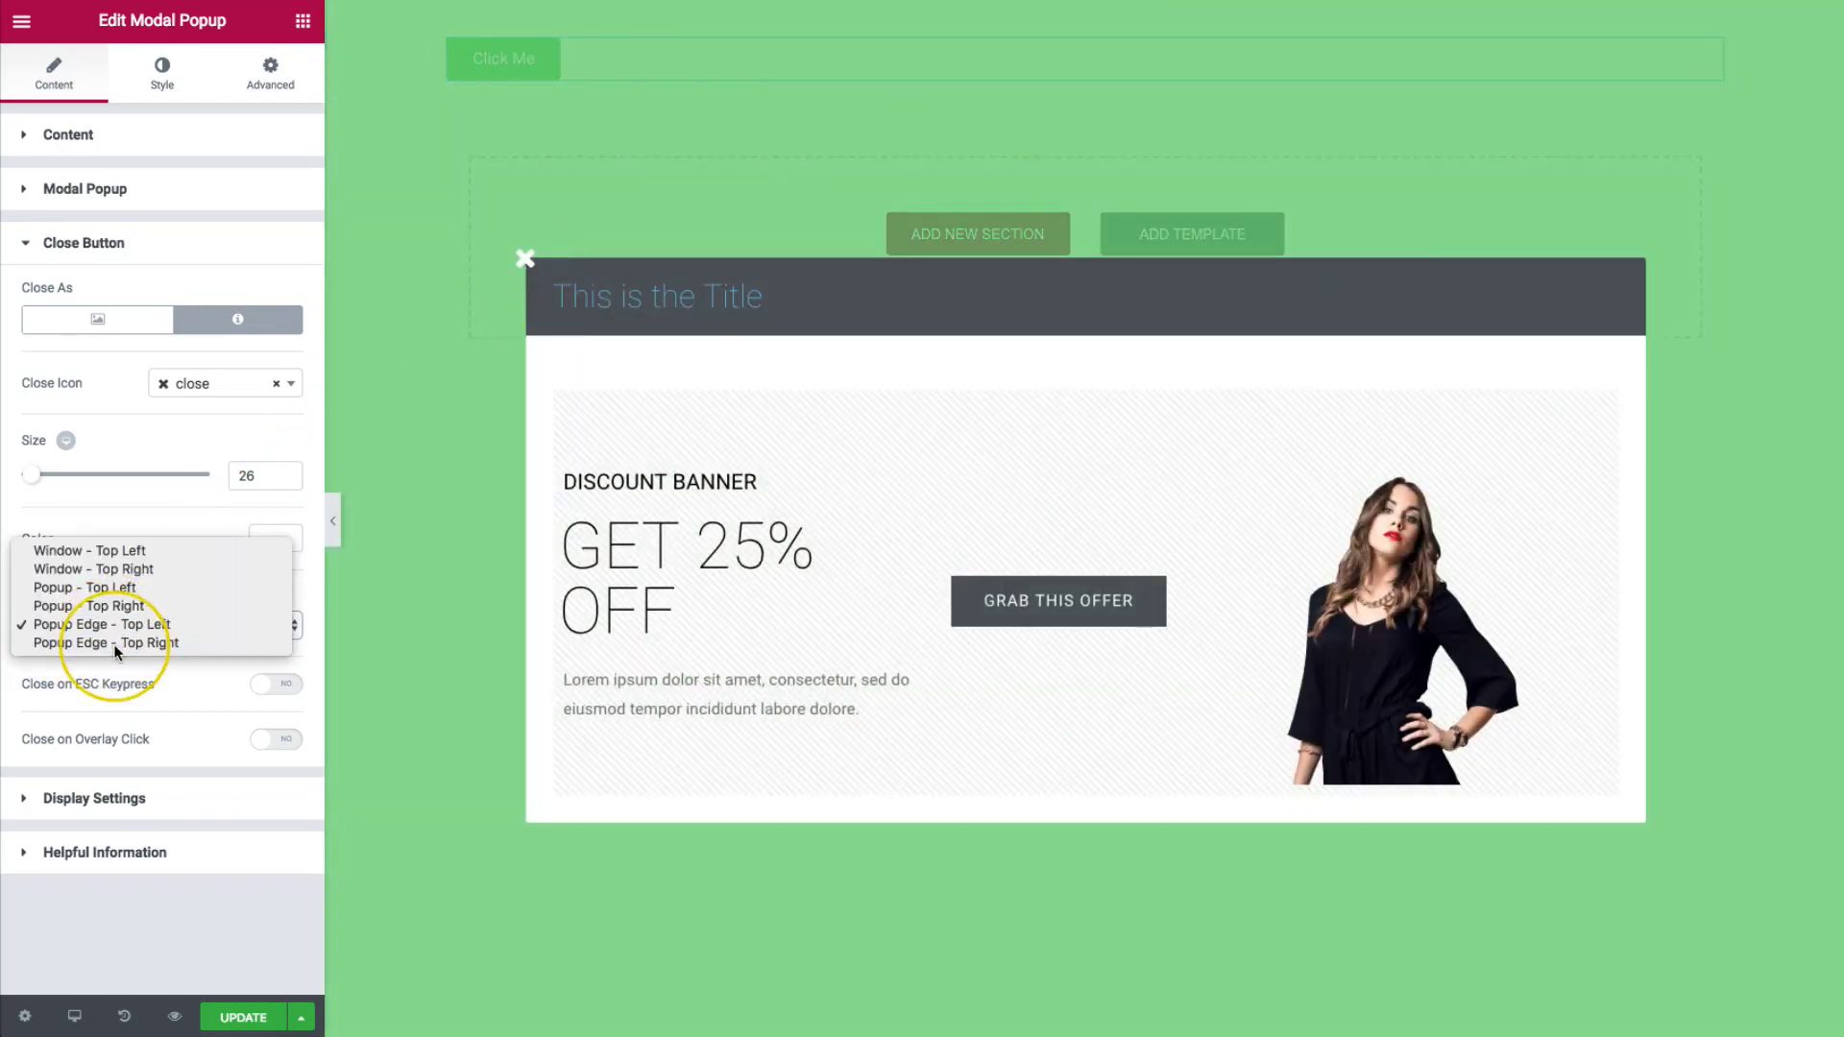
left_click(86, 647)
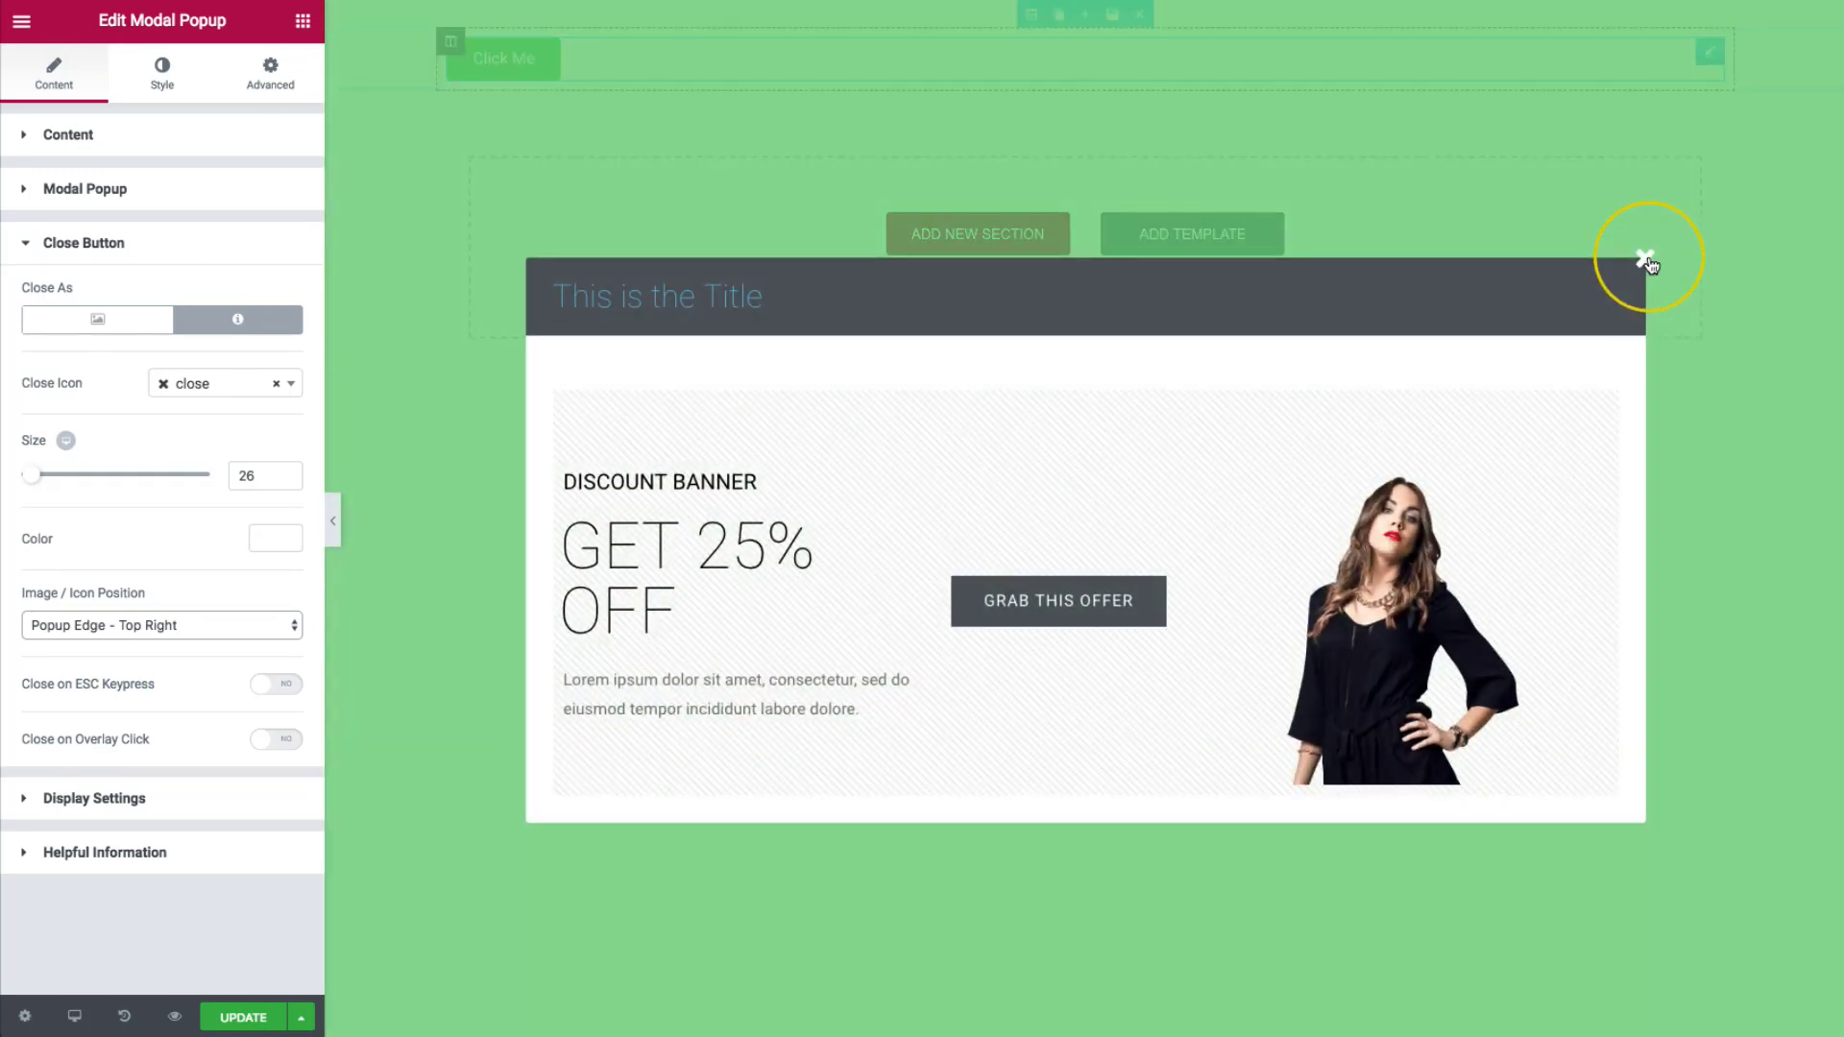
left_click(187, 626)
left_click(170, 545)
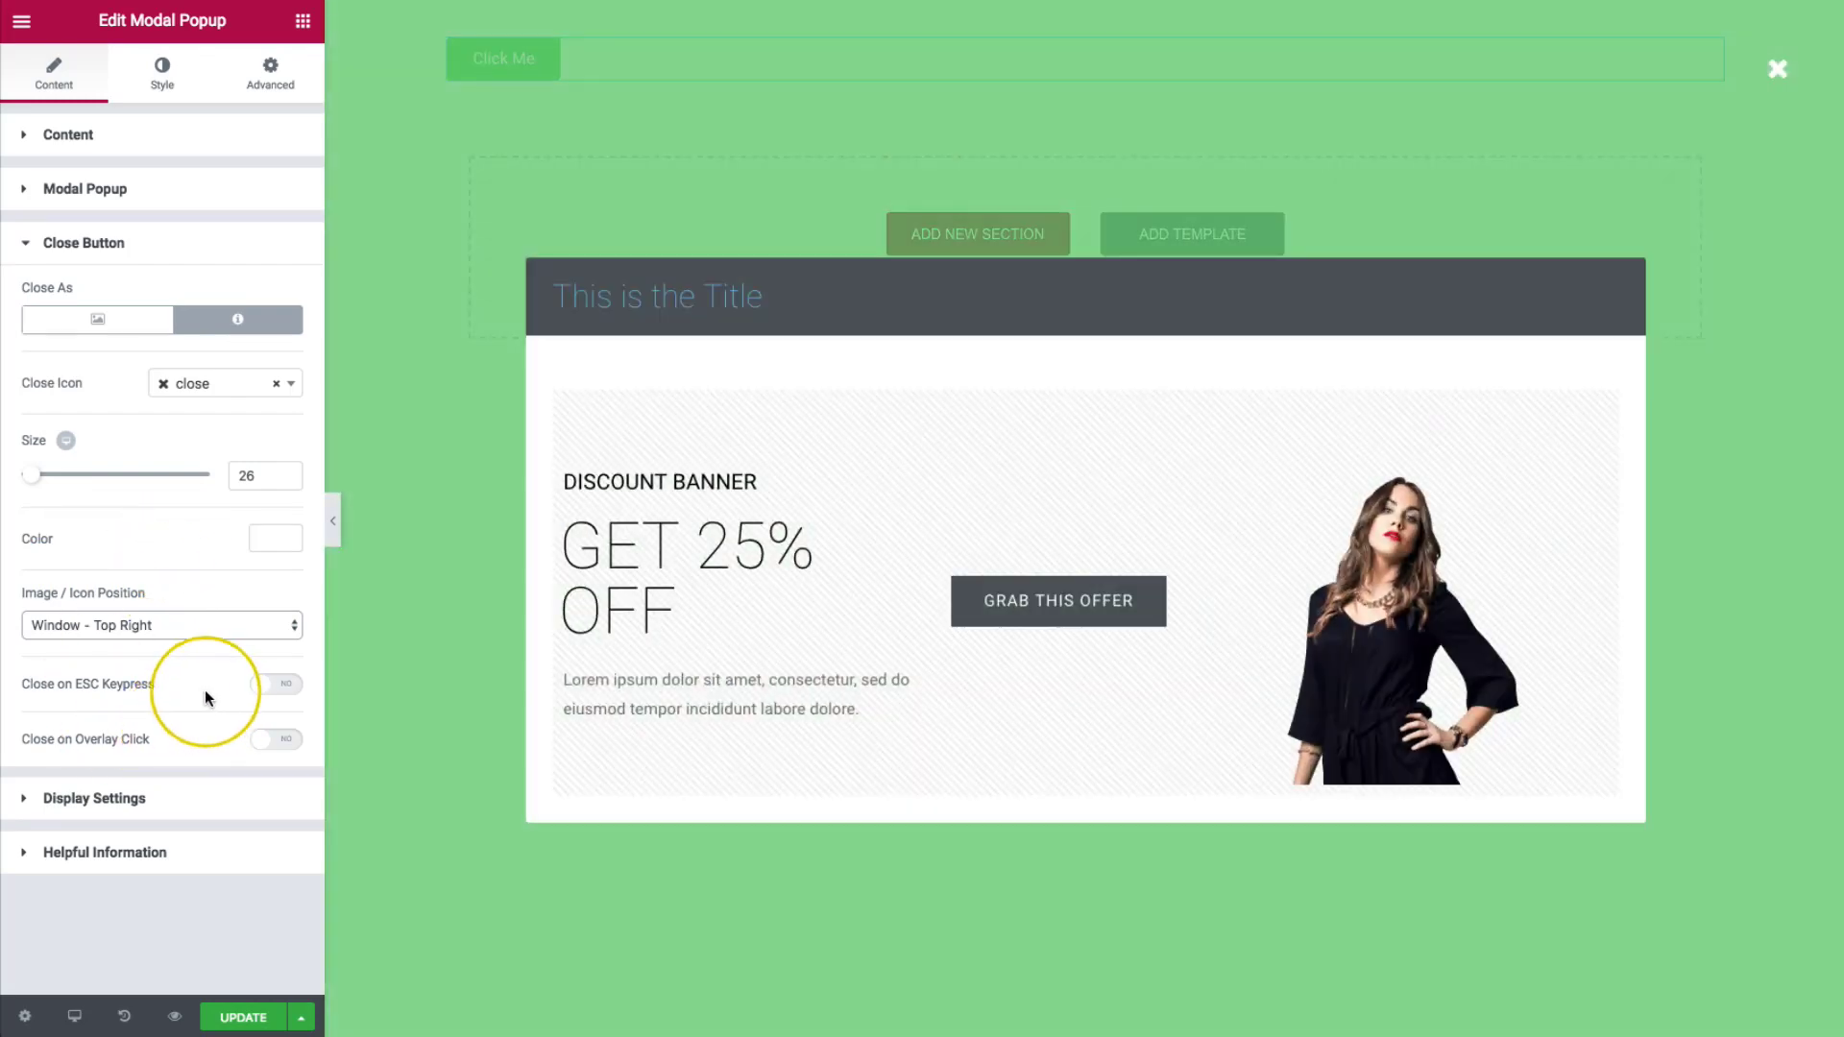
- Enable Close on Overlay Click, and switch Close on ESC Keypress on and back off
left_click(33, 682)
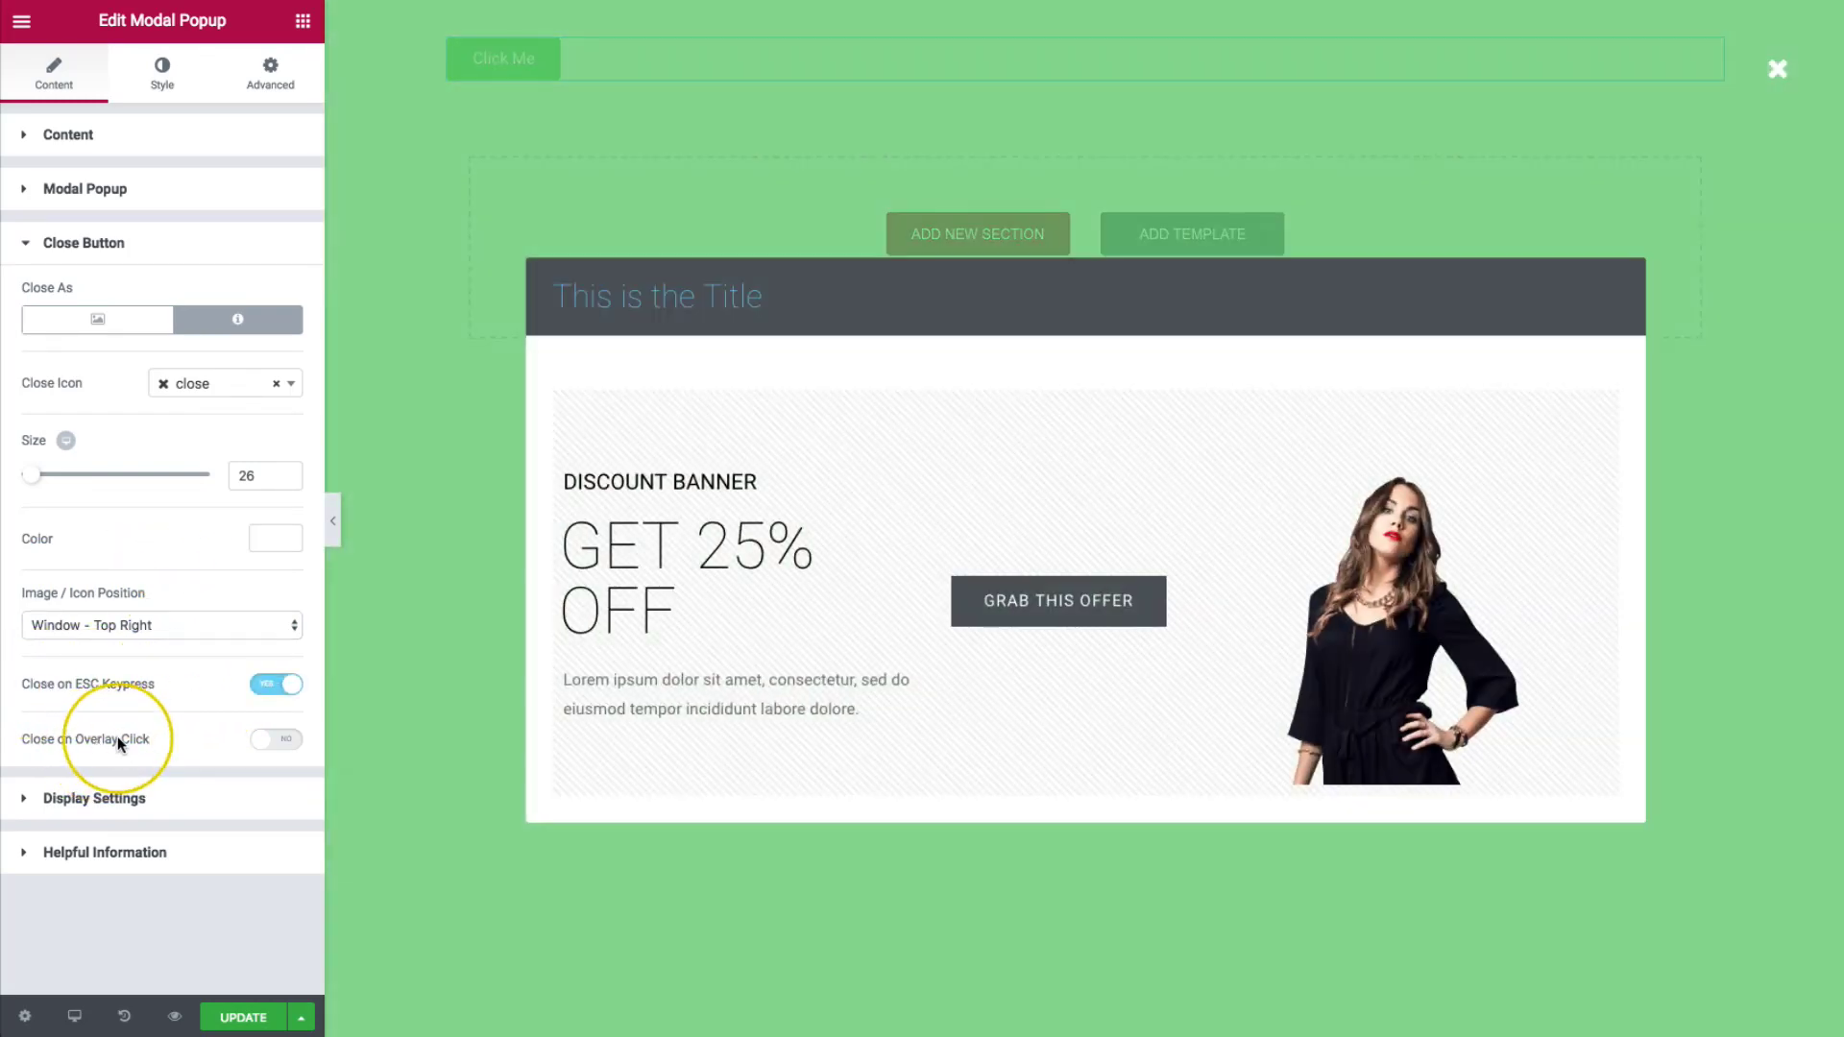
left_click(117, 739)
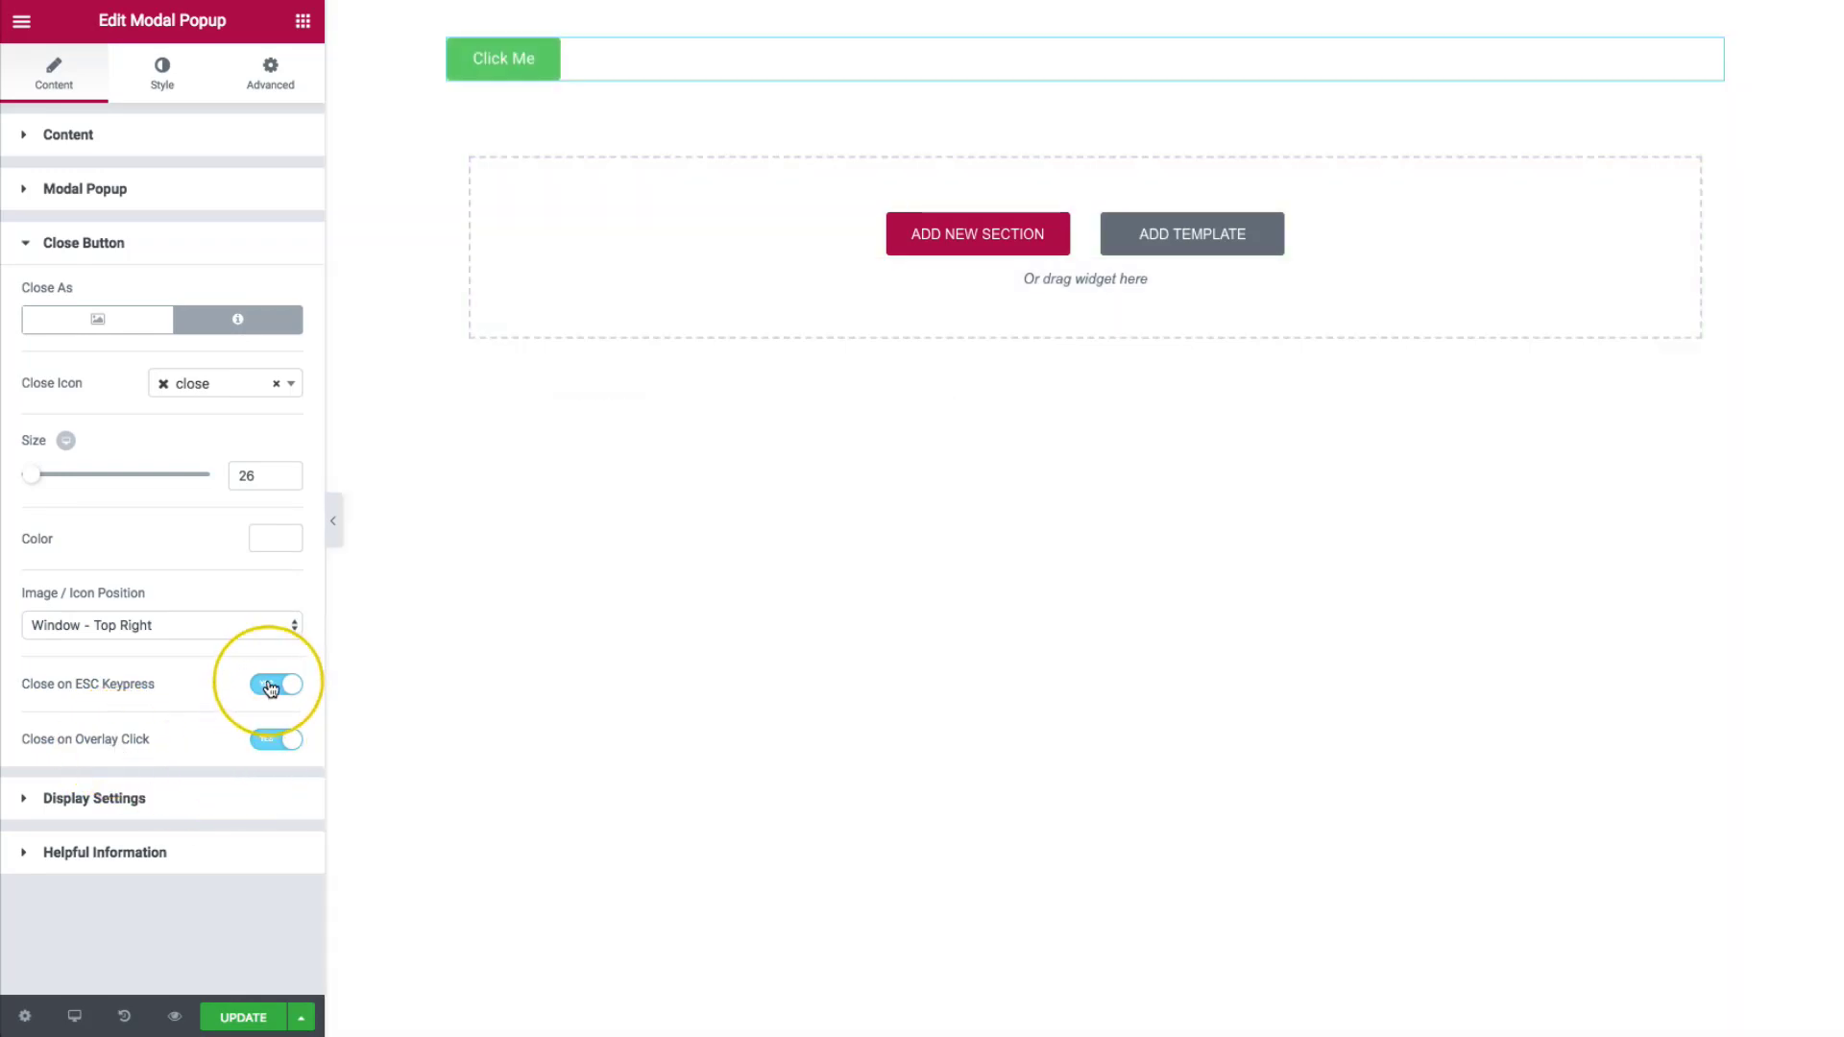
left_click(272, 685)
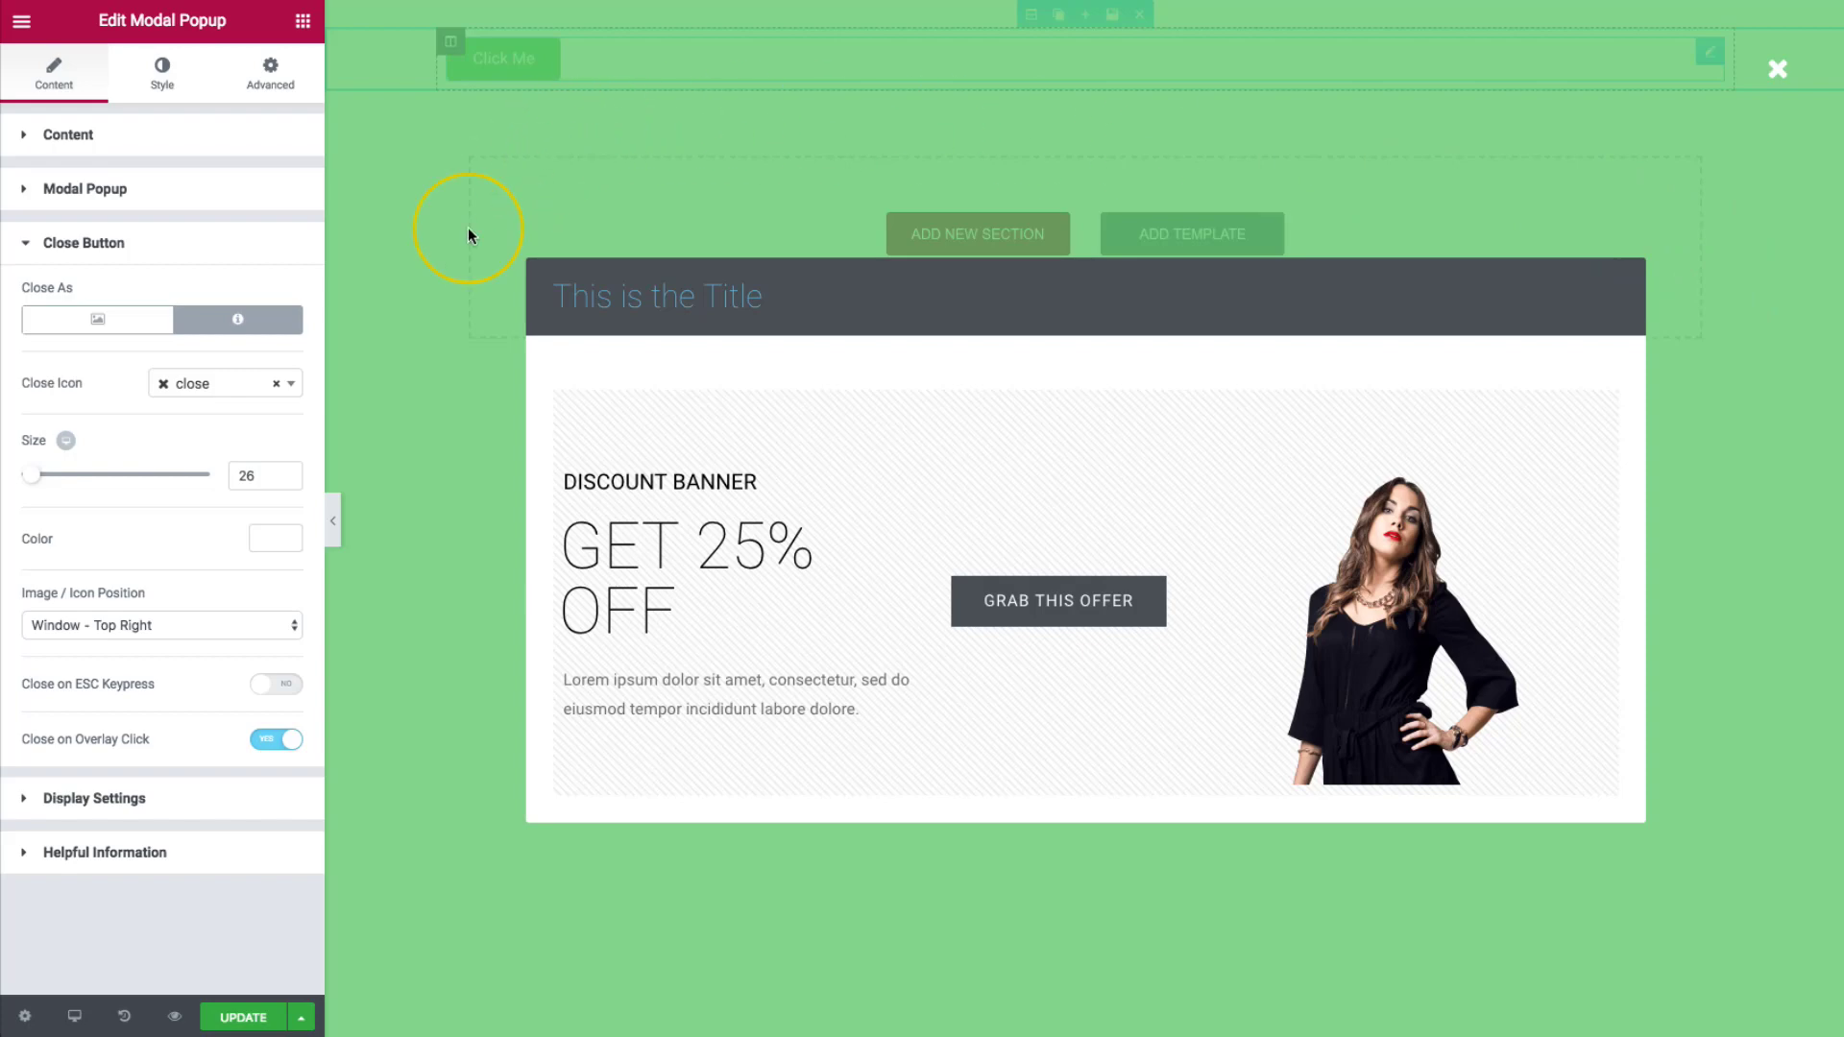
left_click(267, 685)
left_click(271, 686)
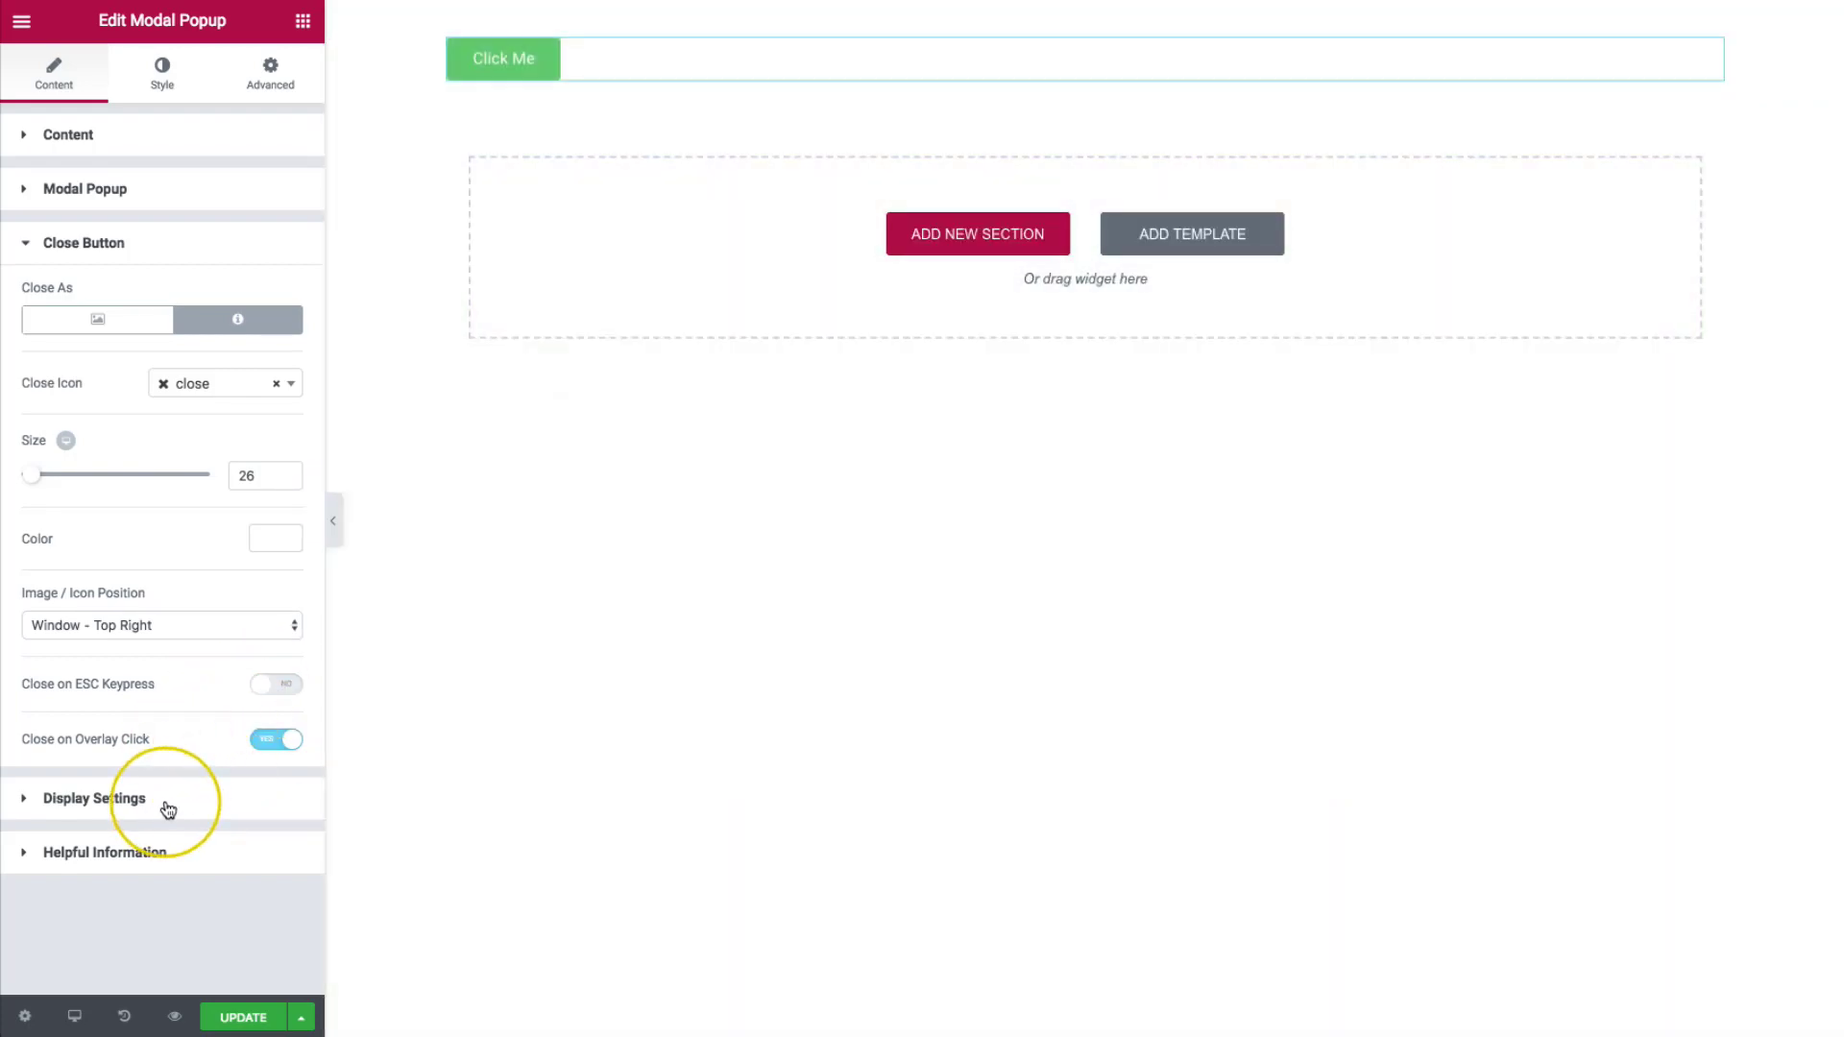
- Turn off the modal popup preview and open the Display Settings
left_click(167, 808)
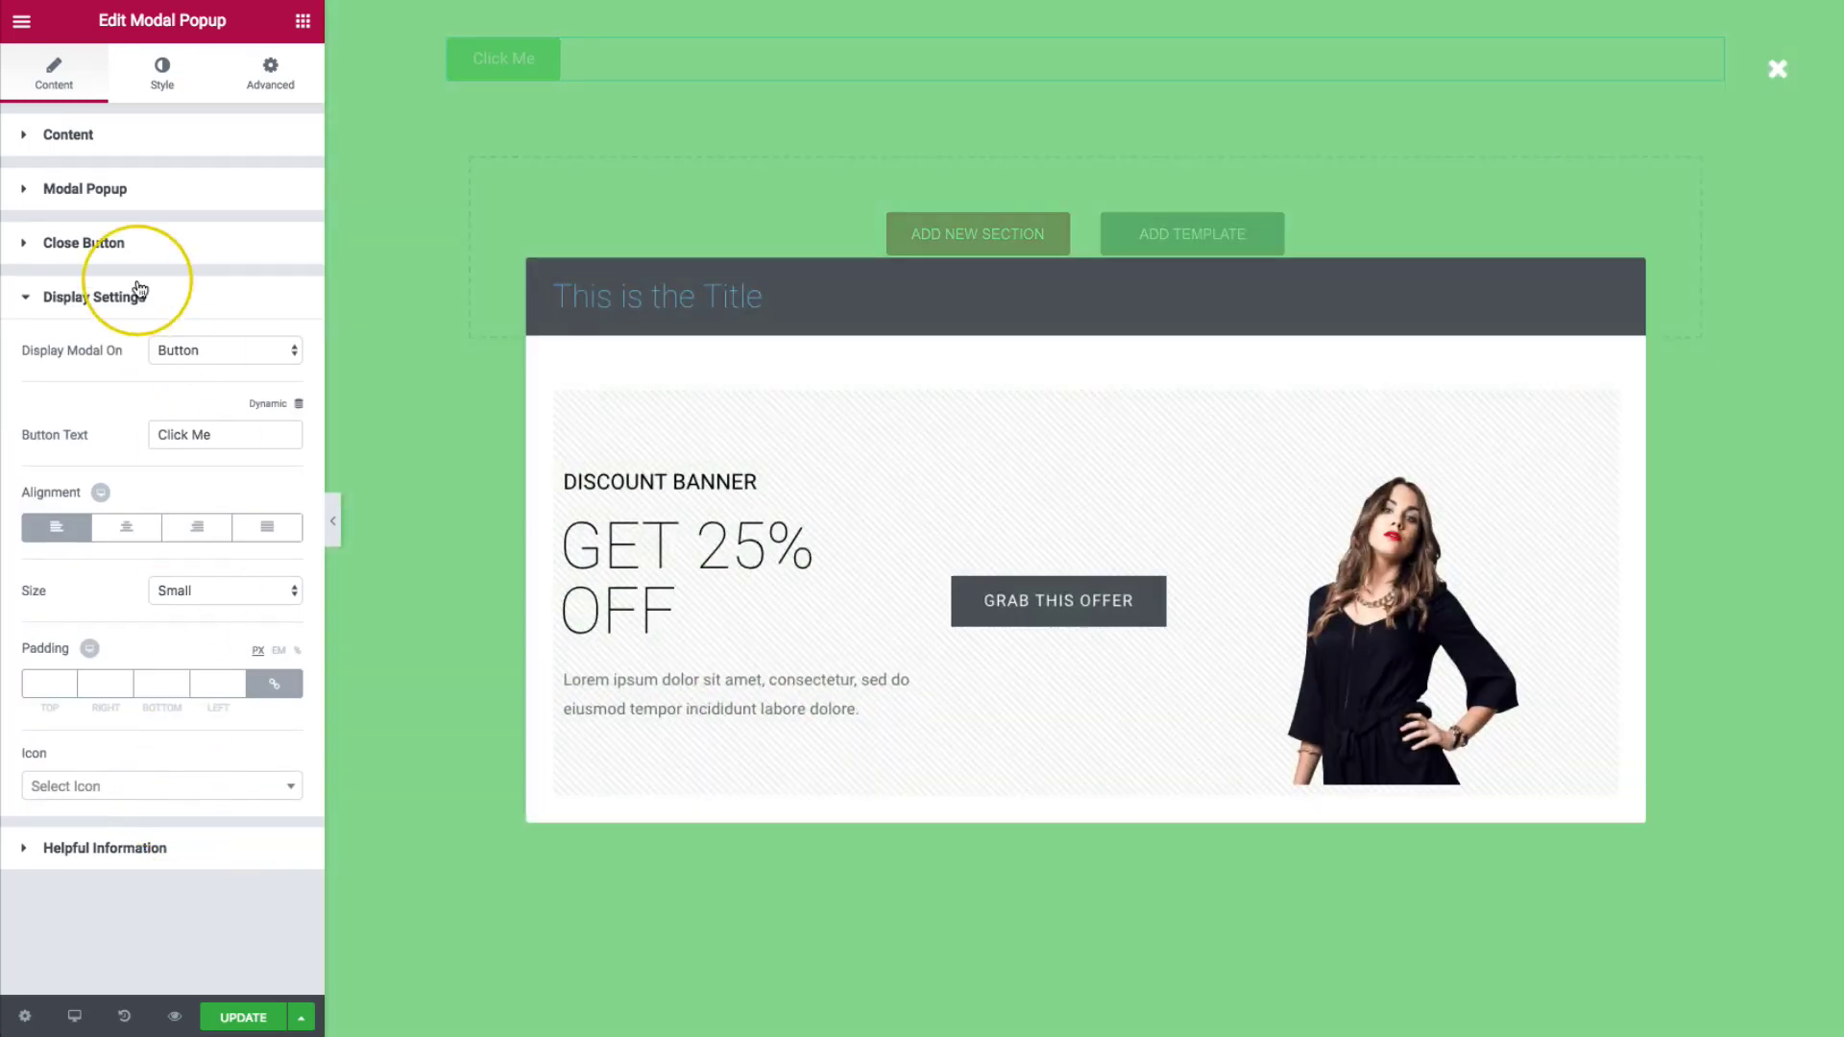
left_click(117, 195)
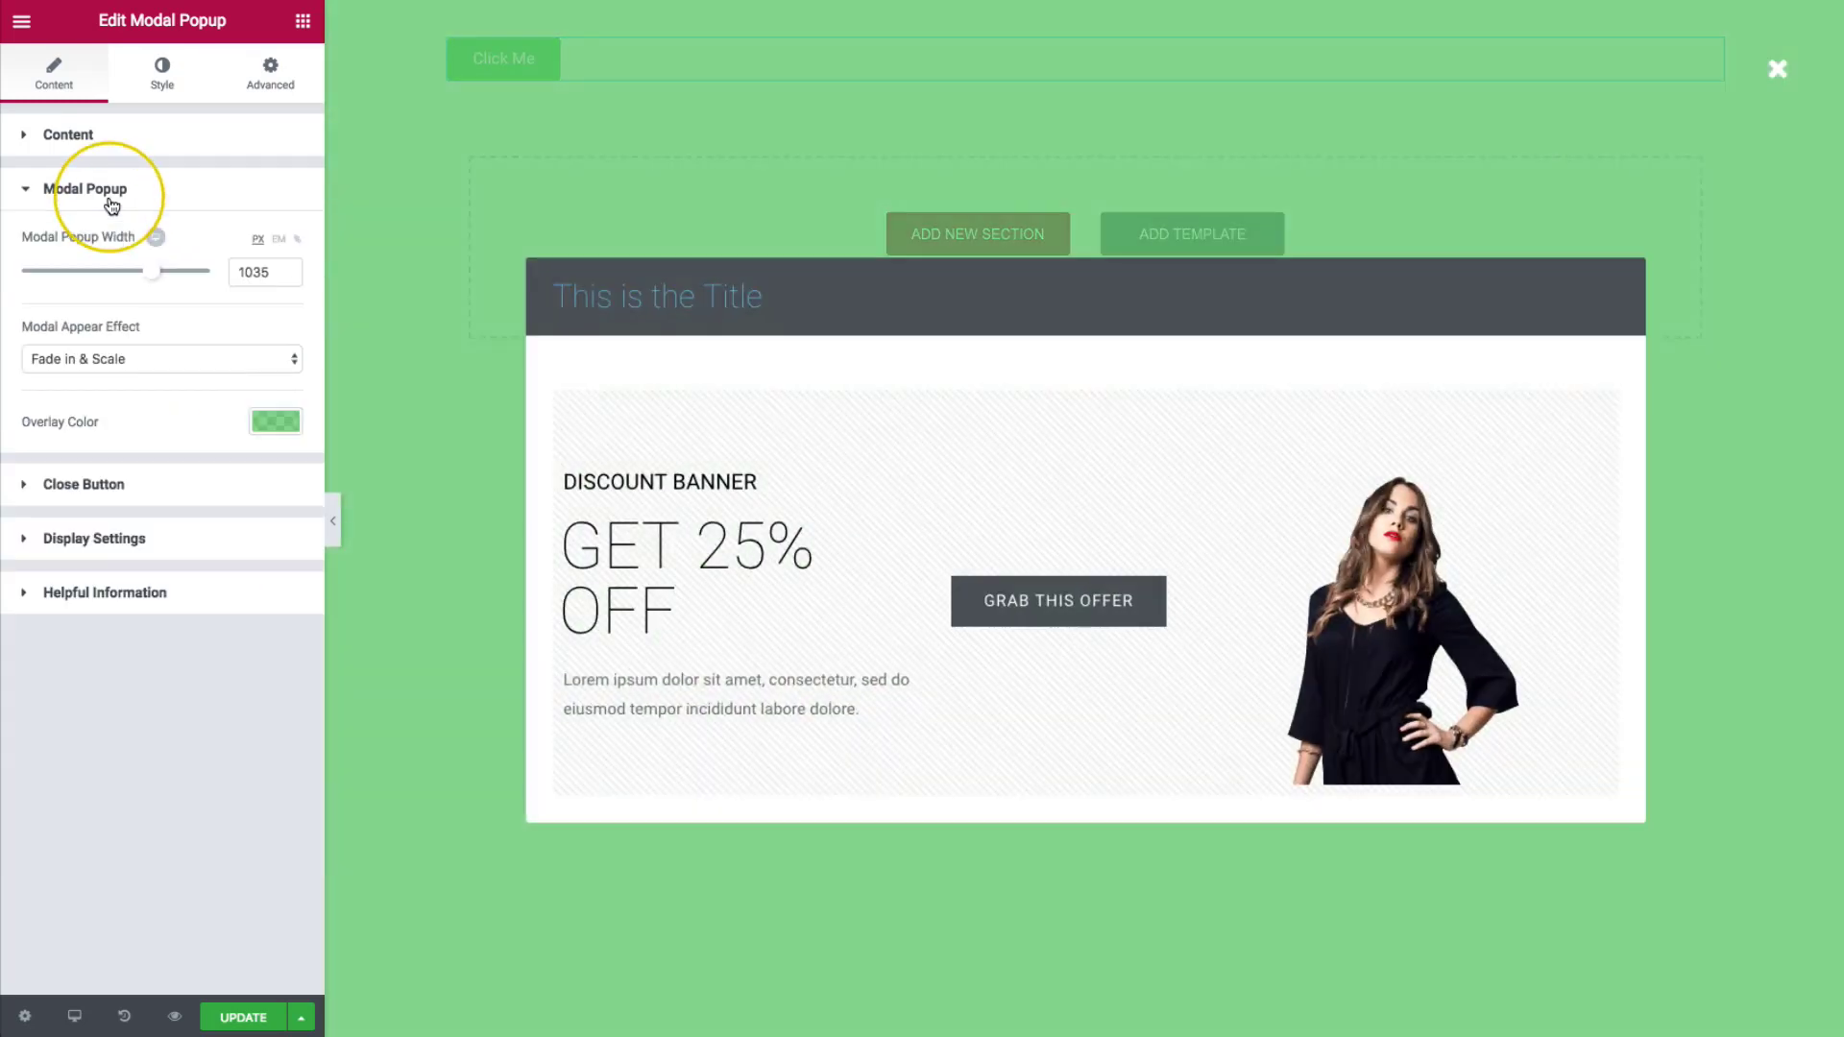
left_click(117, 150)
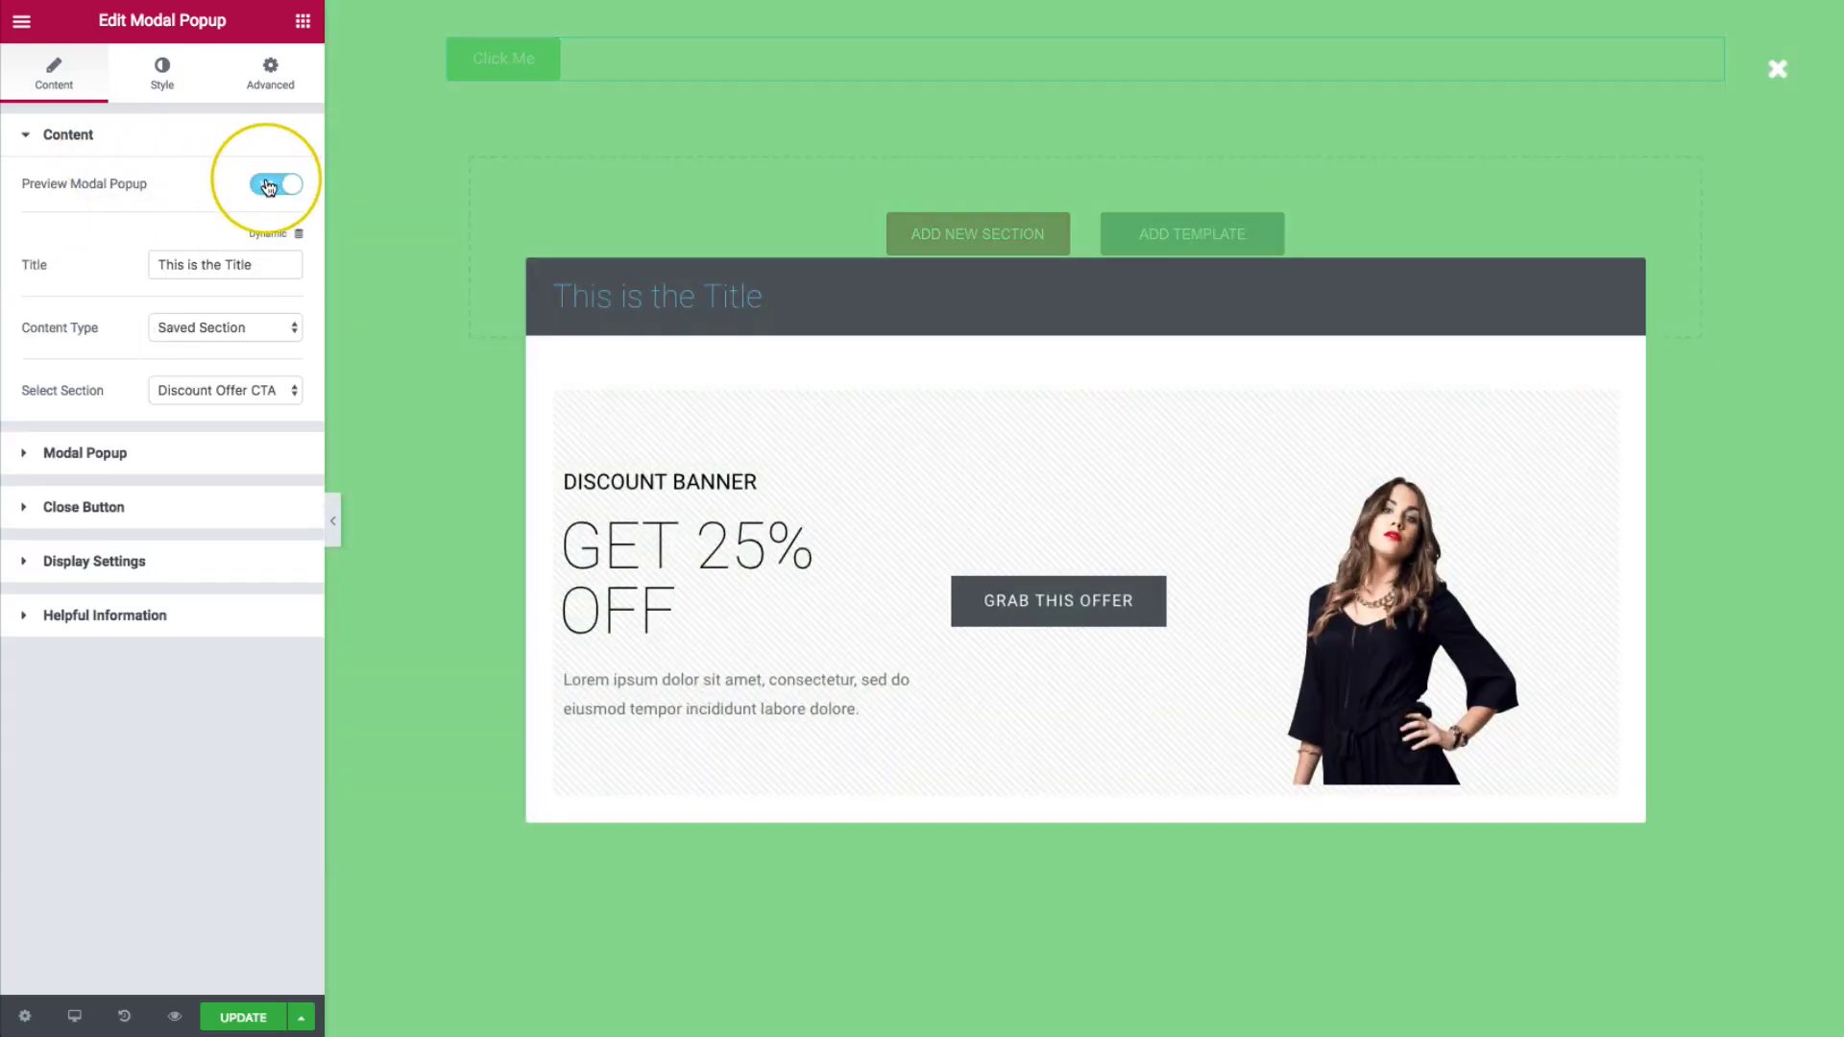
left_click(272, 183)
left_click(135, 565)
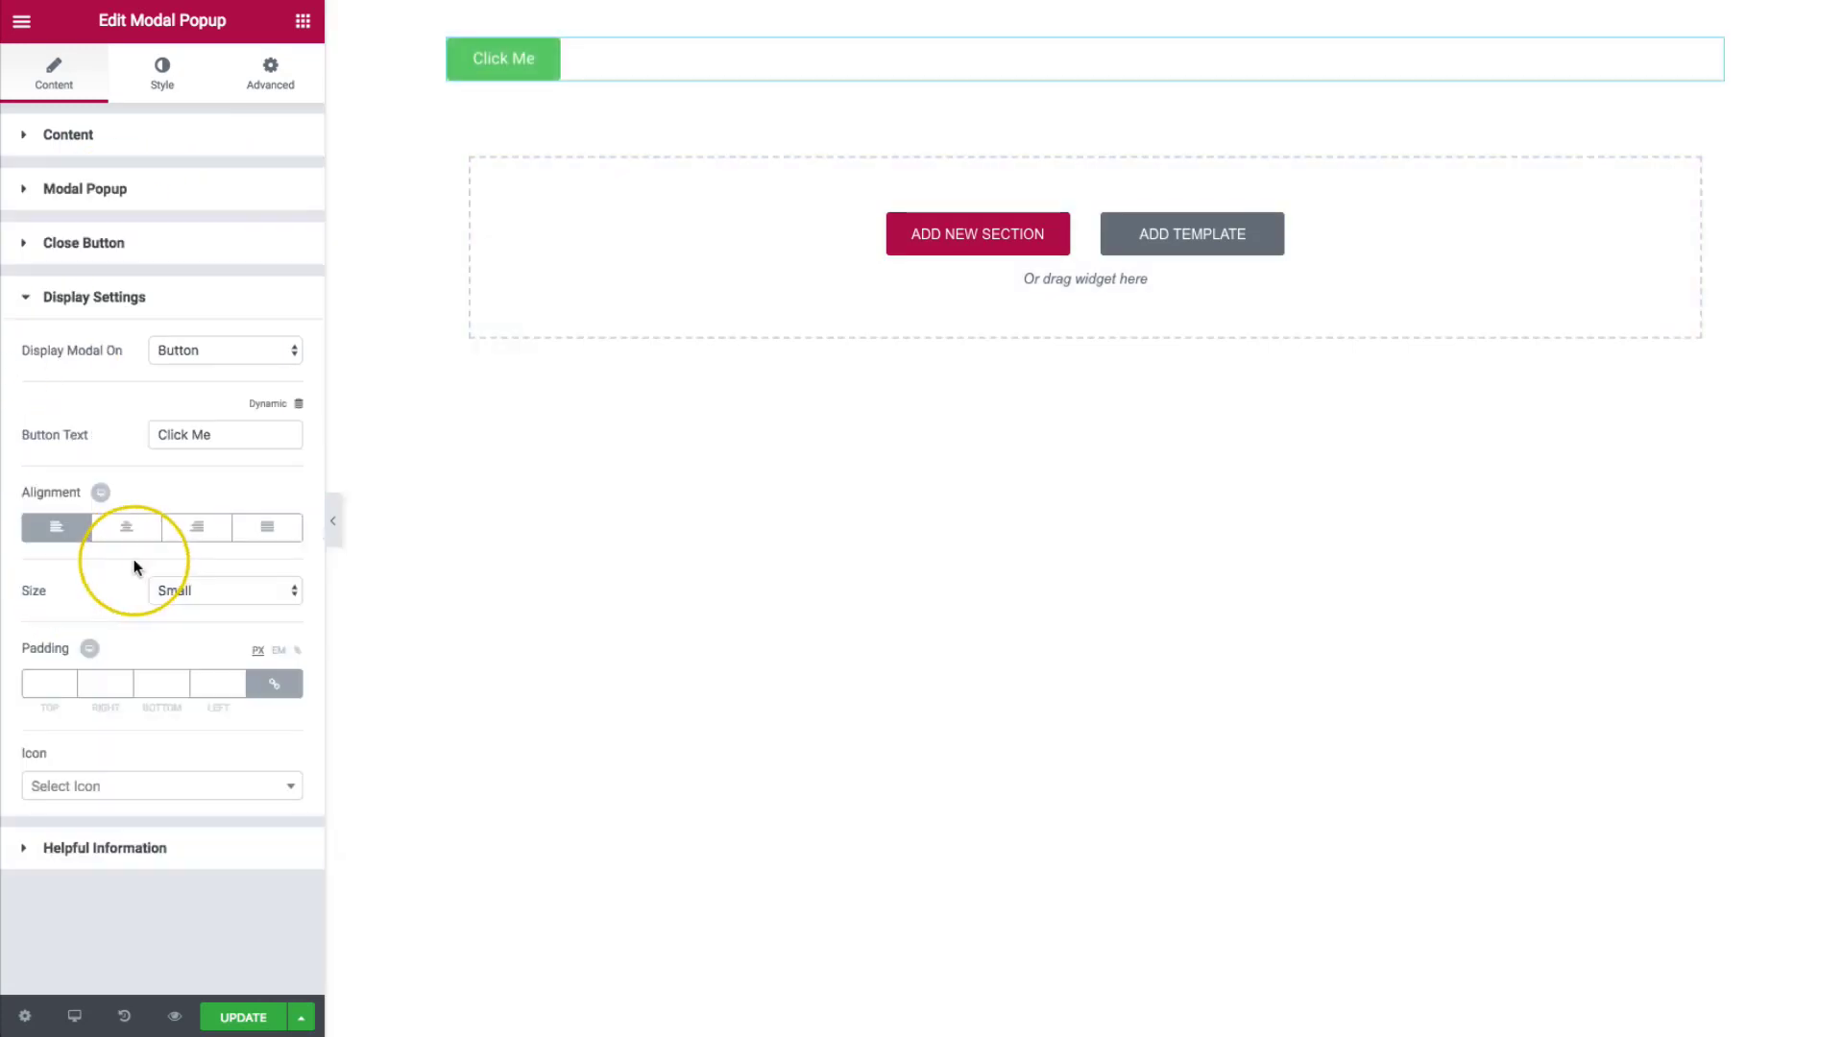
- Try Icon, Image, Text and Button as the trigger for displaying the modal, and set it to Custom Class
left_click(193, 360)
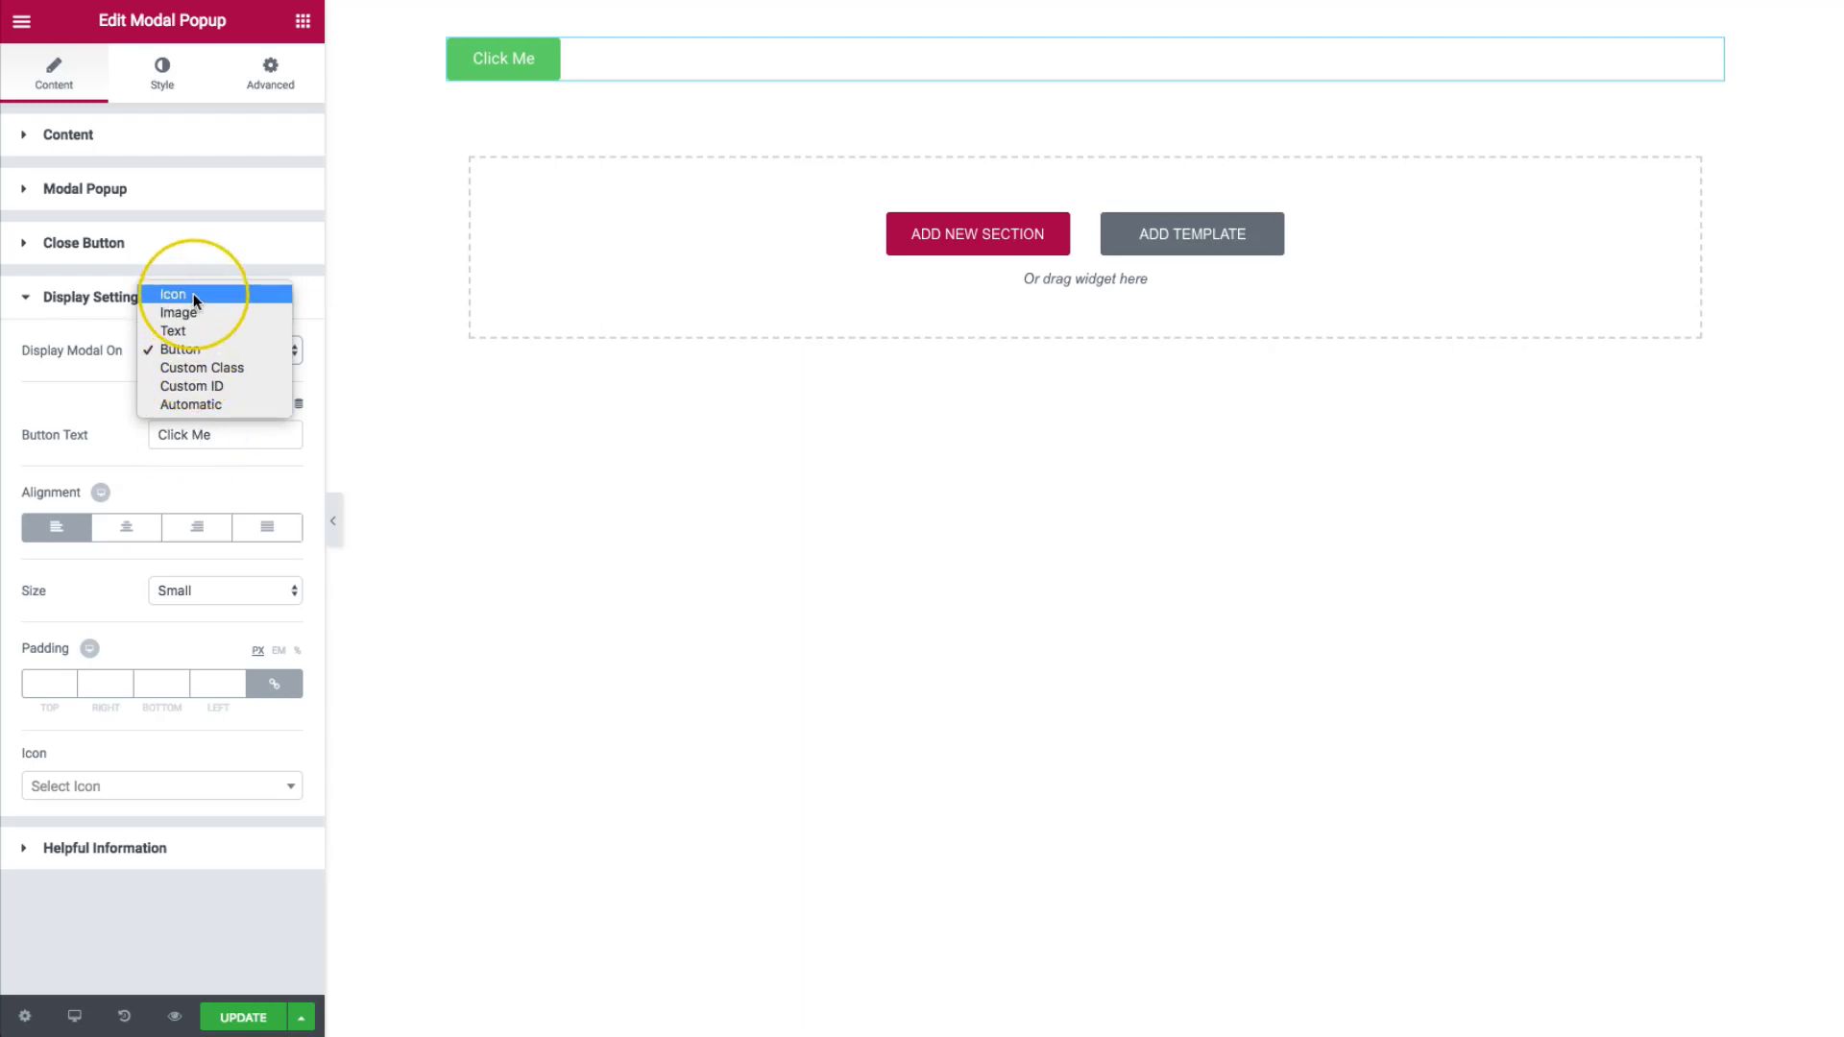
left_click(193, 292)
left_click(182, 356)
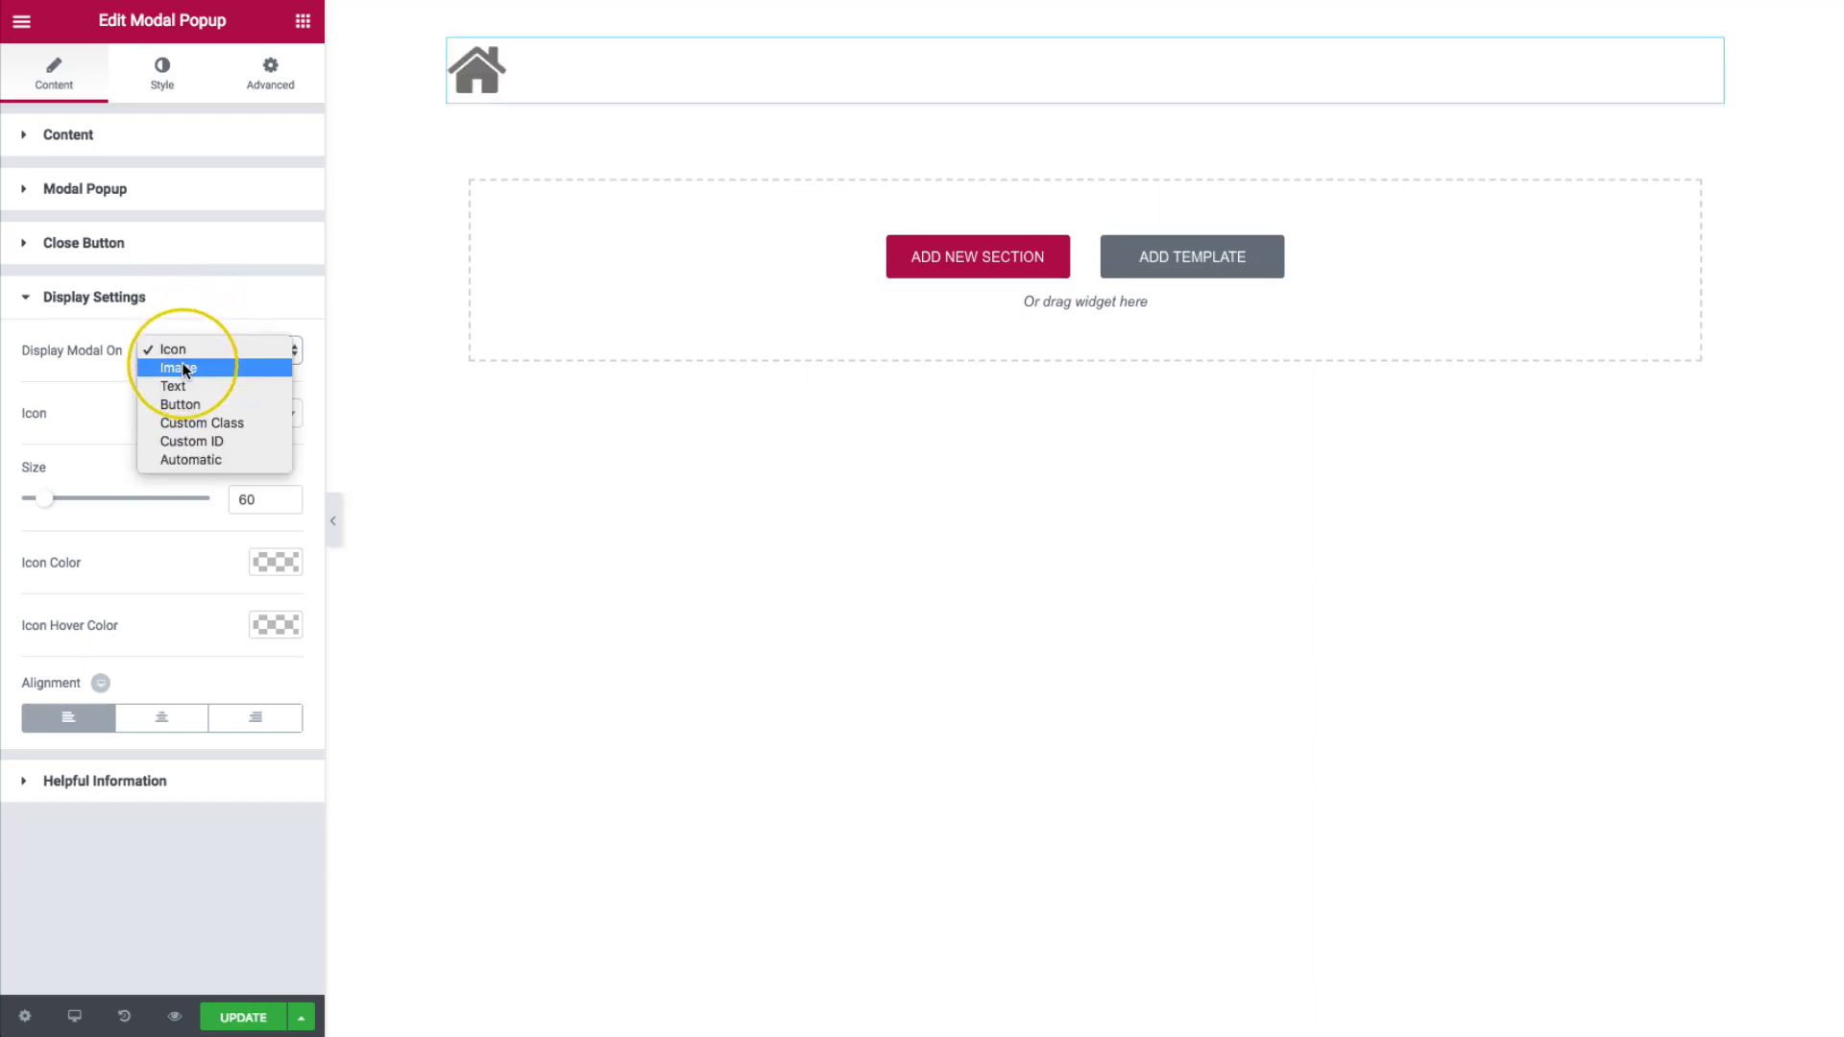
left_click(183, 365)
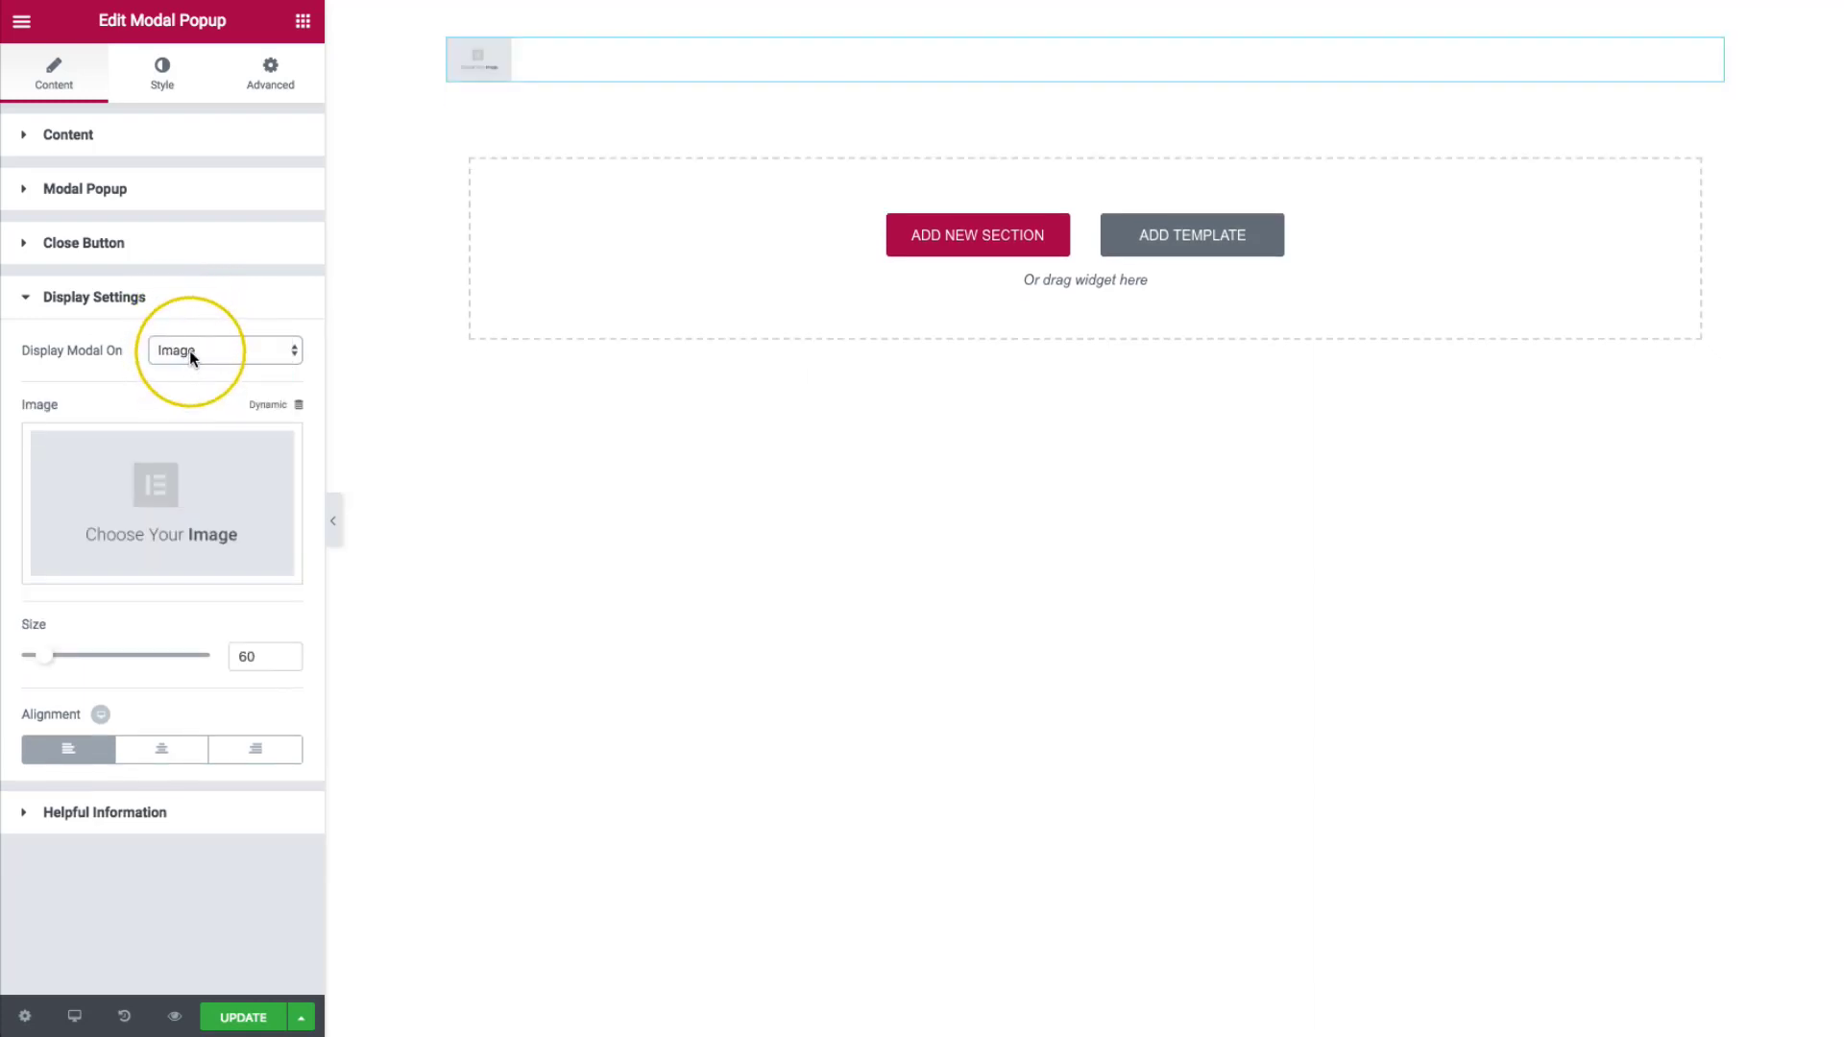
left_click(190, 355)
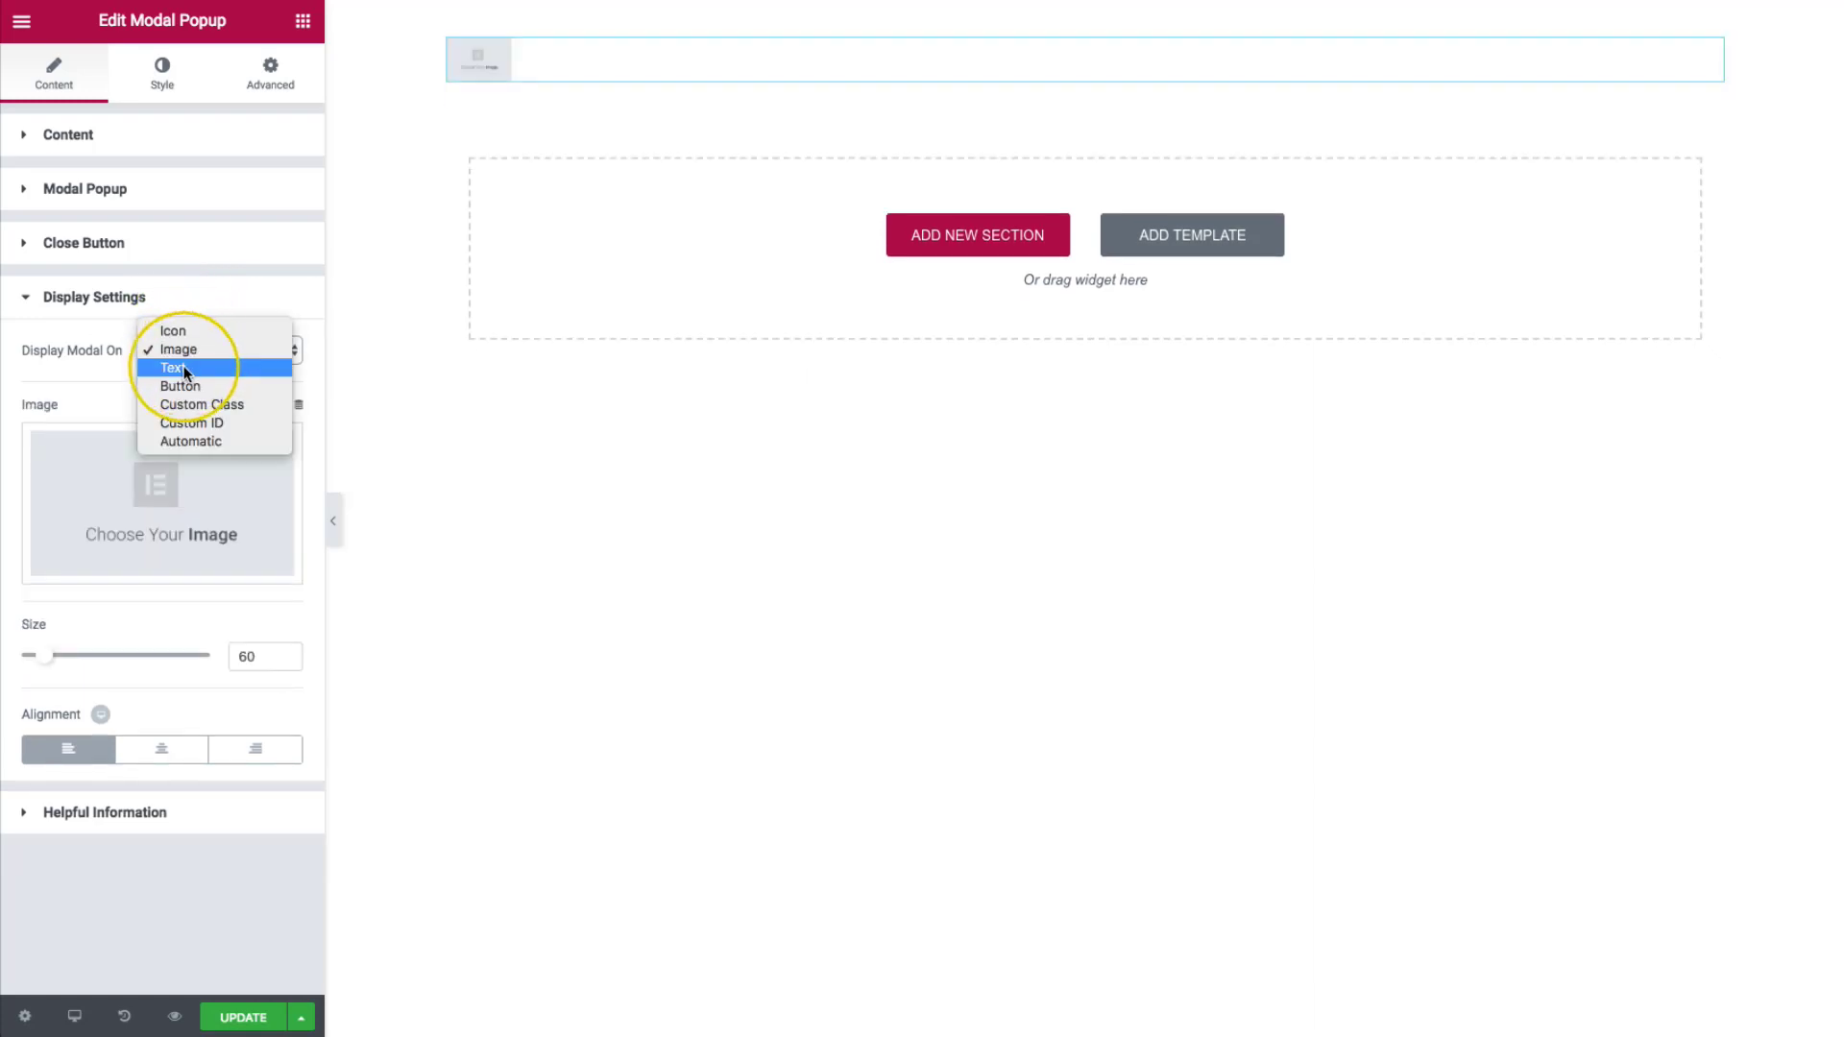
left_click(181, 370)
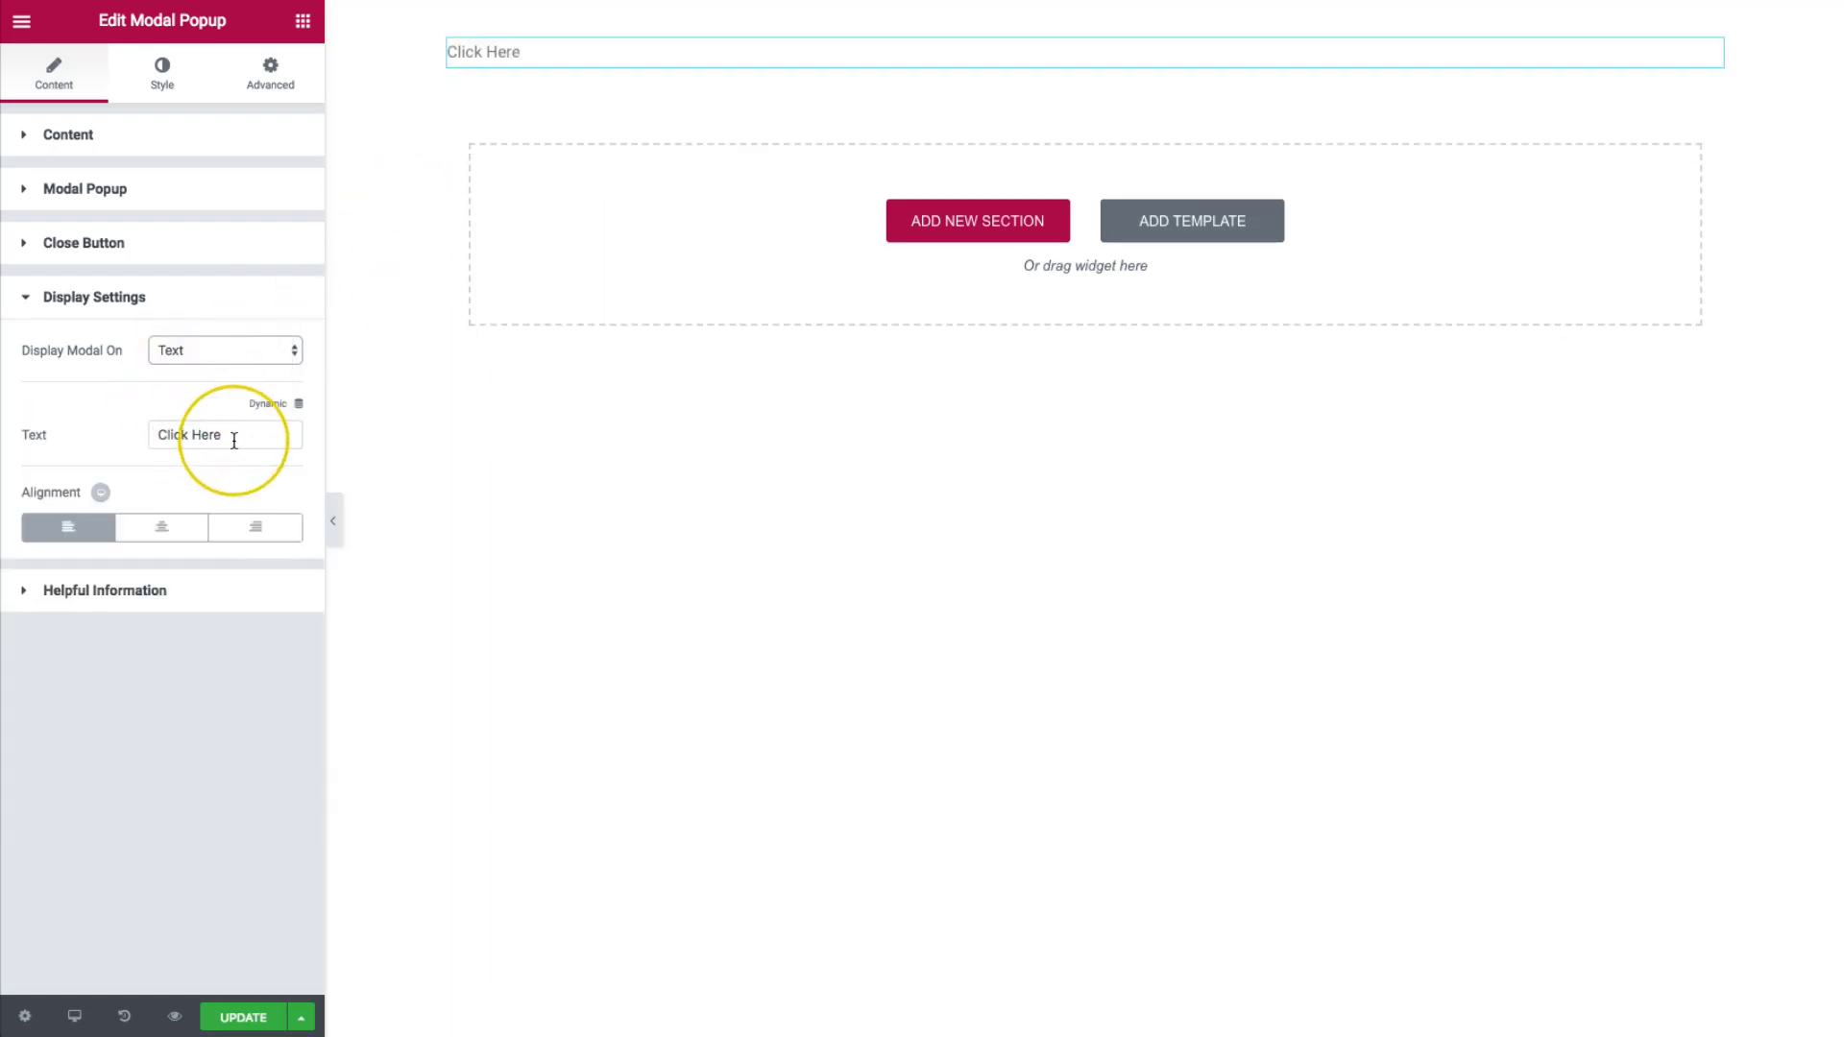
left_click_drag(234, 437, 154, 434)
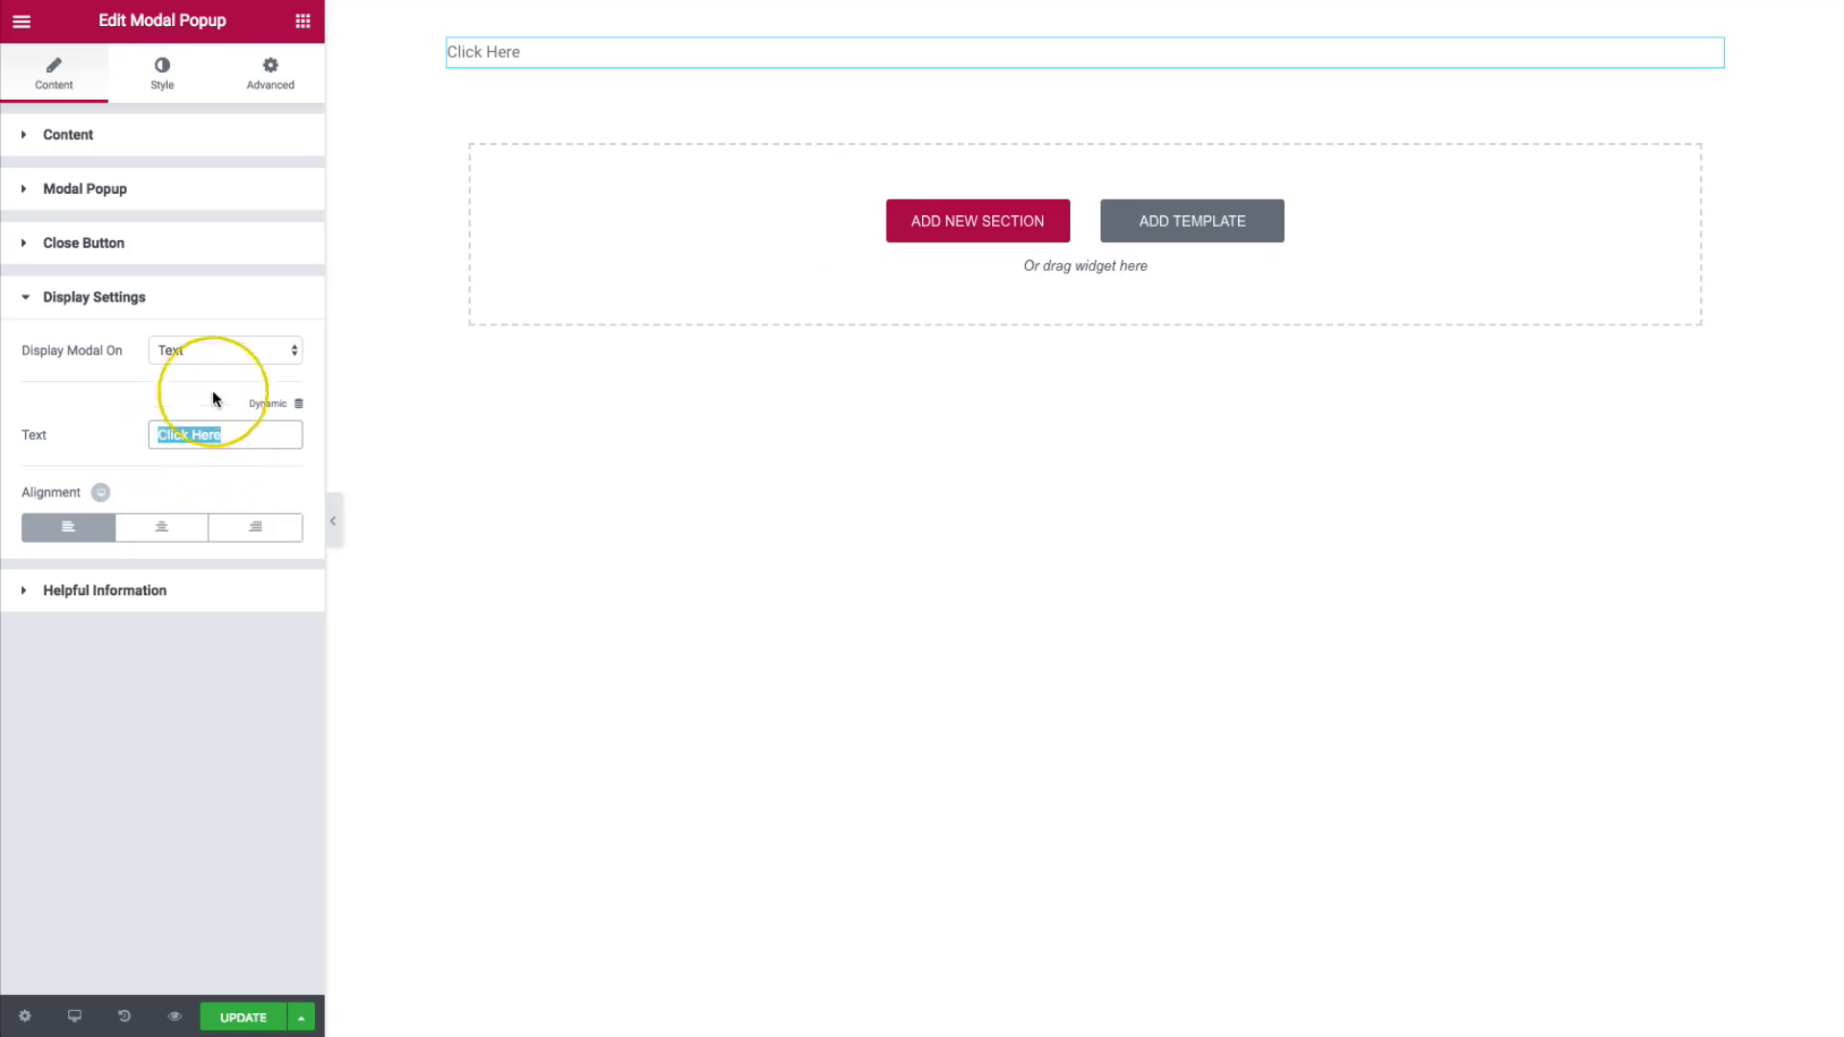
left_click(195, 351)
left_click(190, 367)
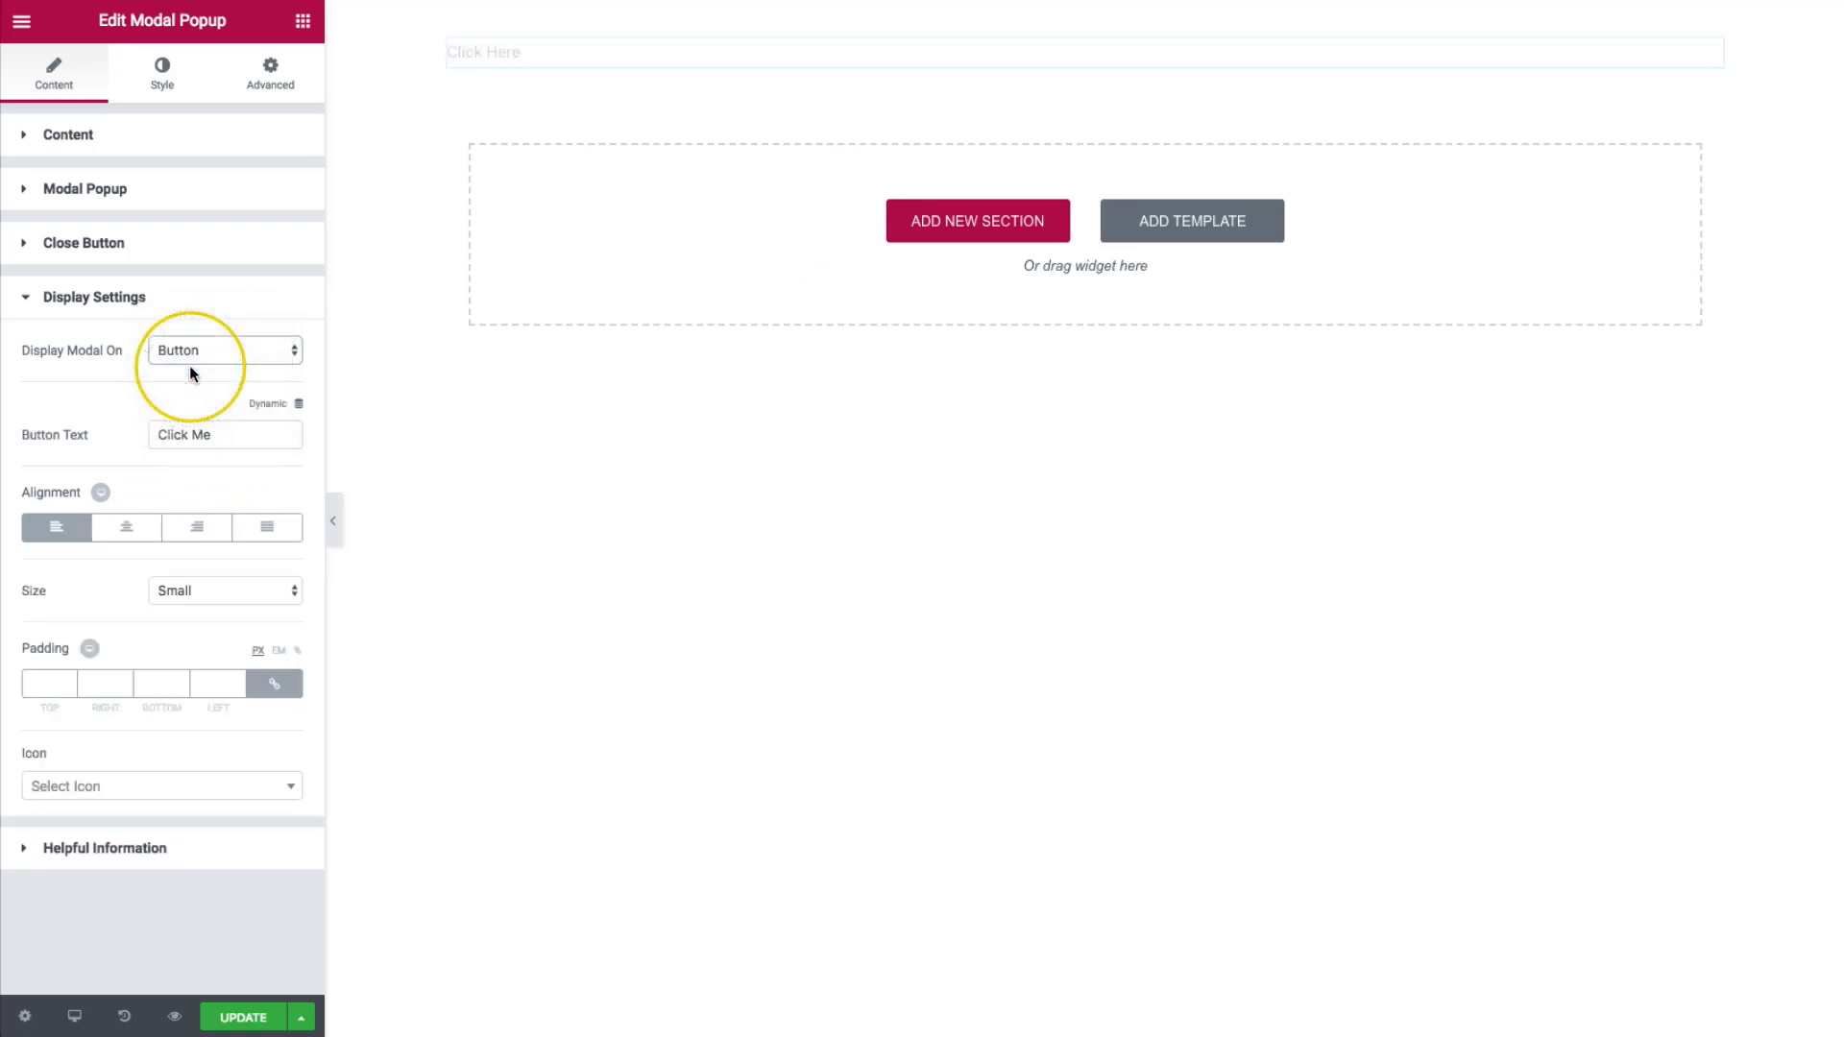
left_click(192, 360)
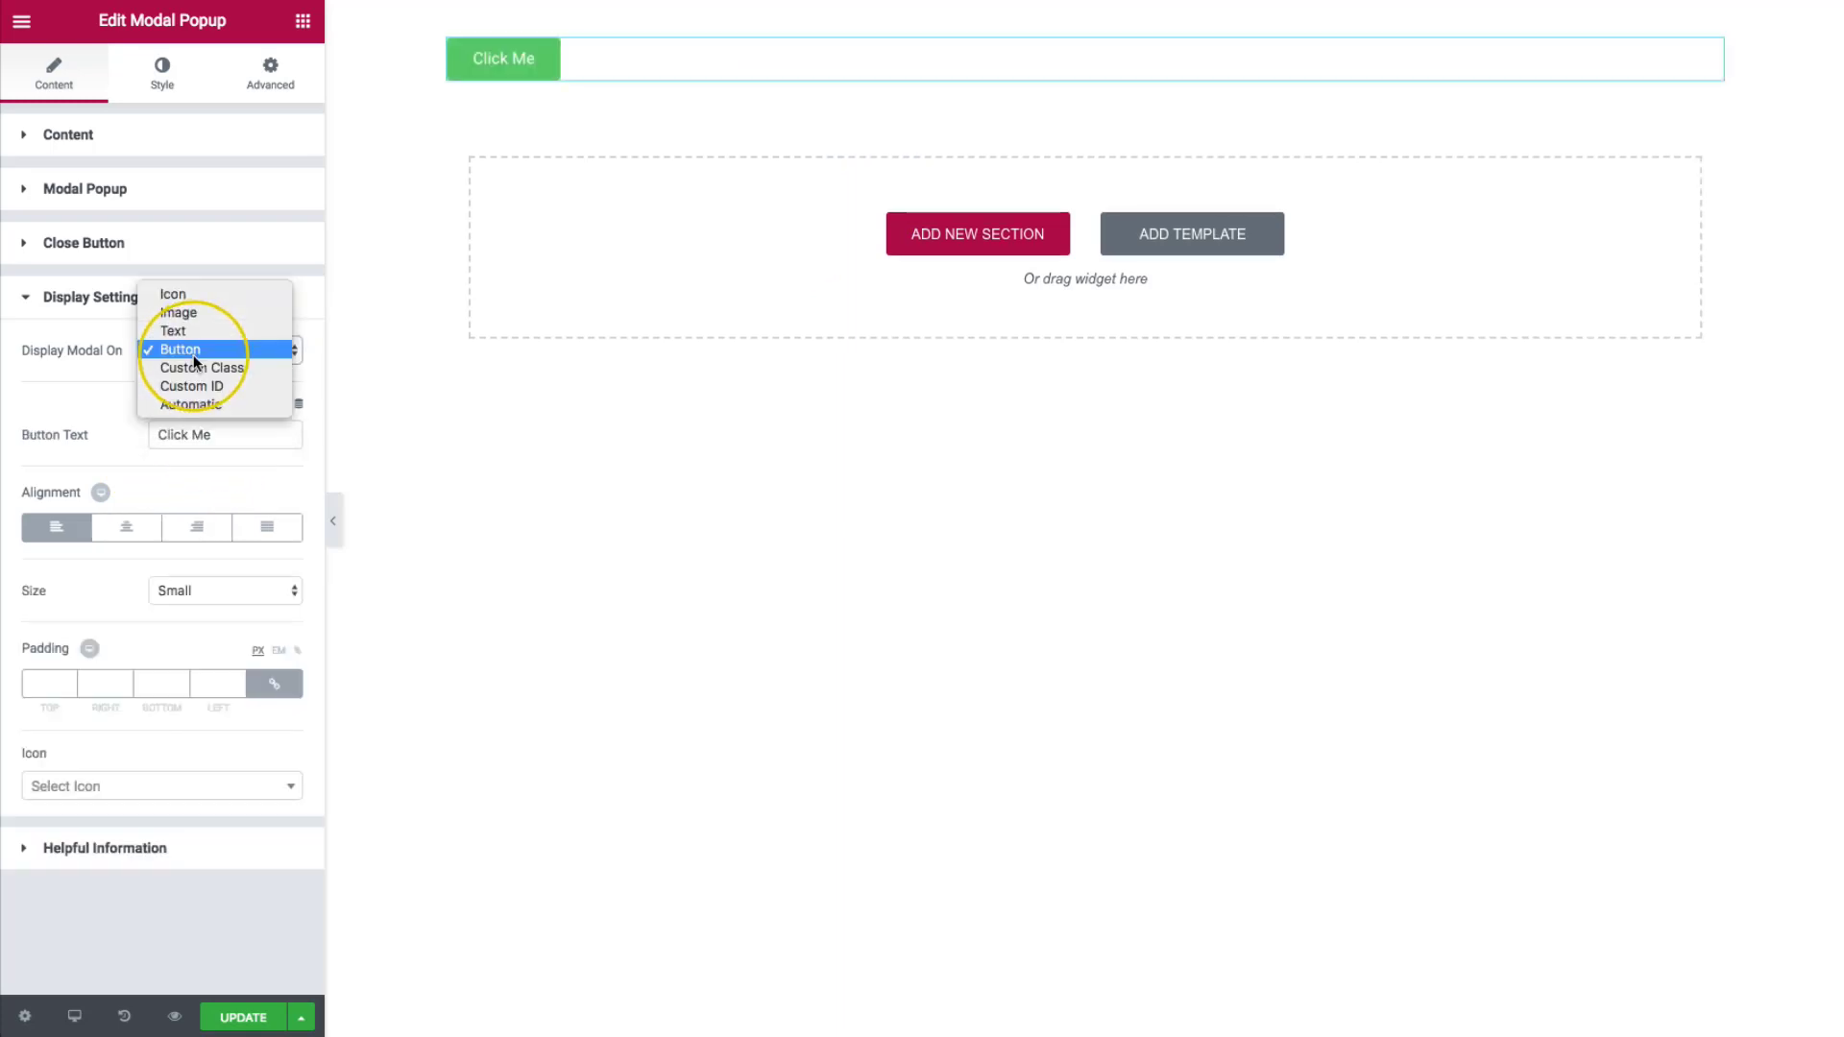
left_click(207, 368)
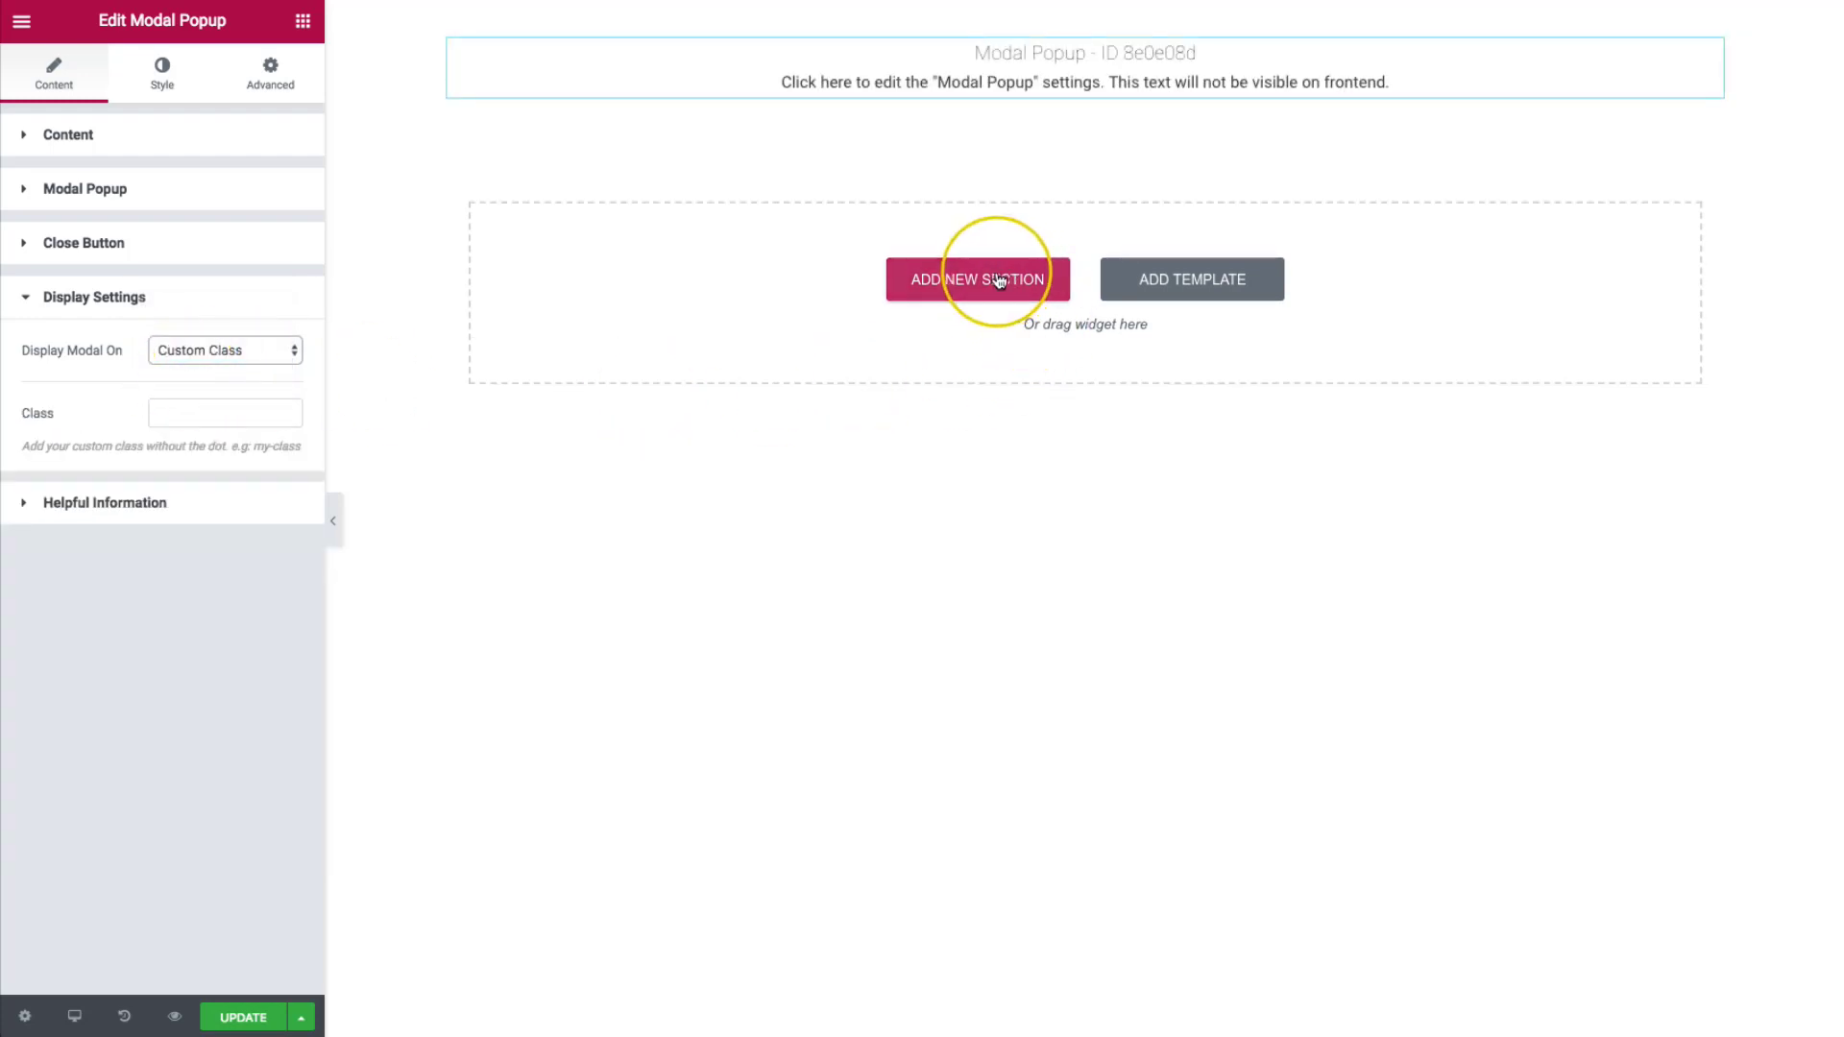
- Insert the "Join Over Million People" block from the template library below the modal popup
left_click(1165, 288)
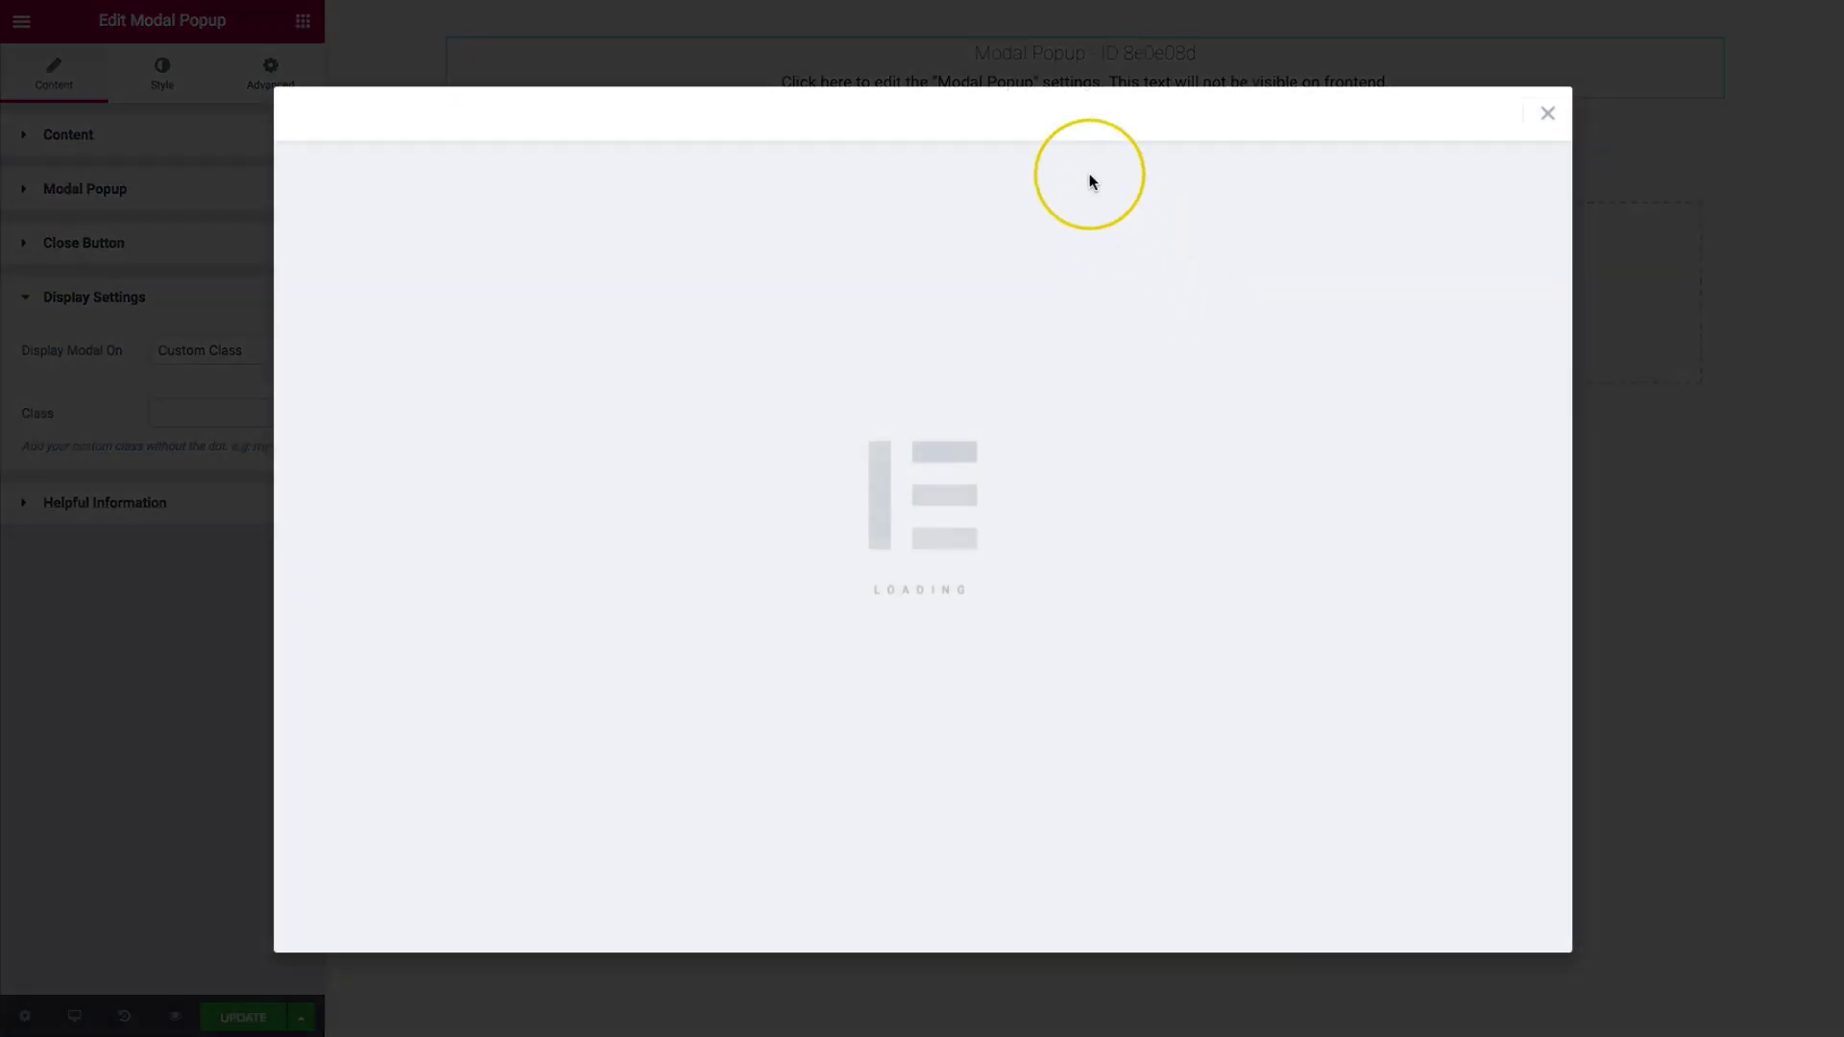
scroll(894, 465, "down", 2)
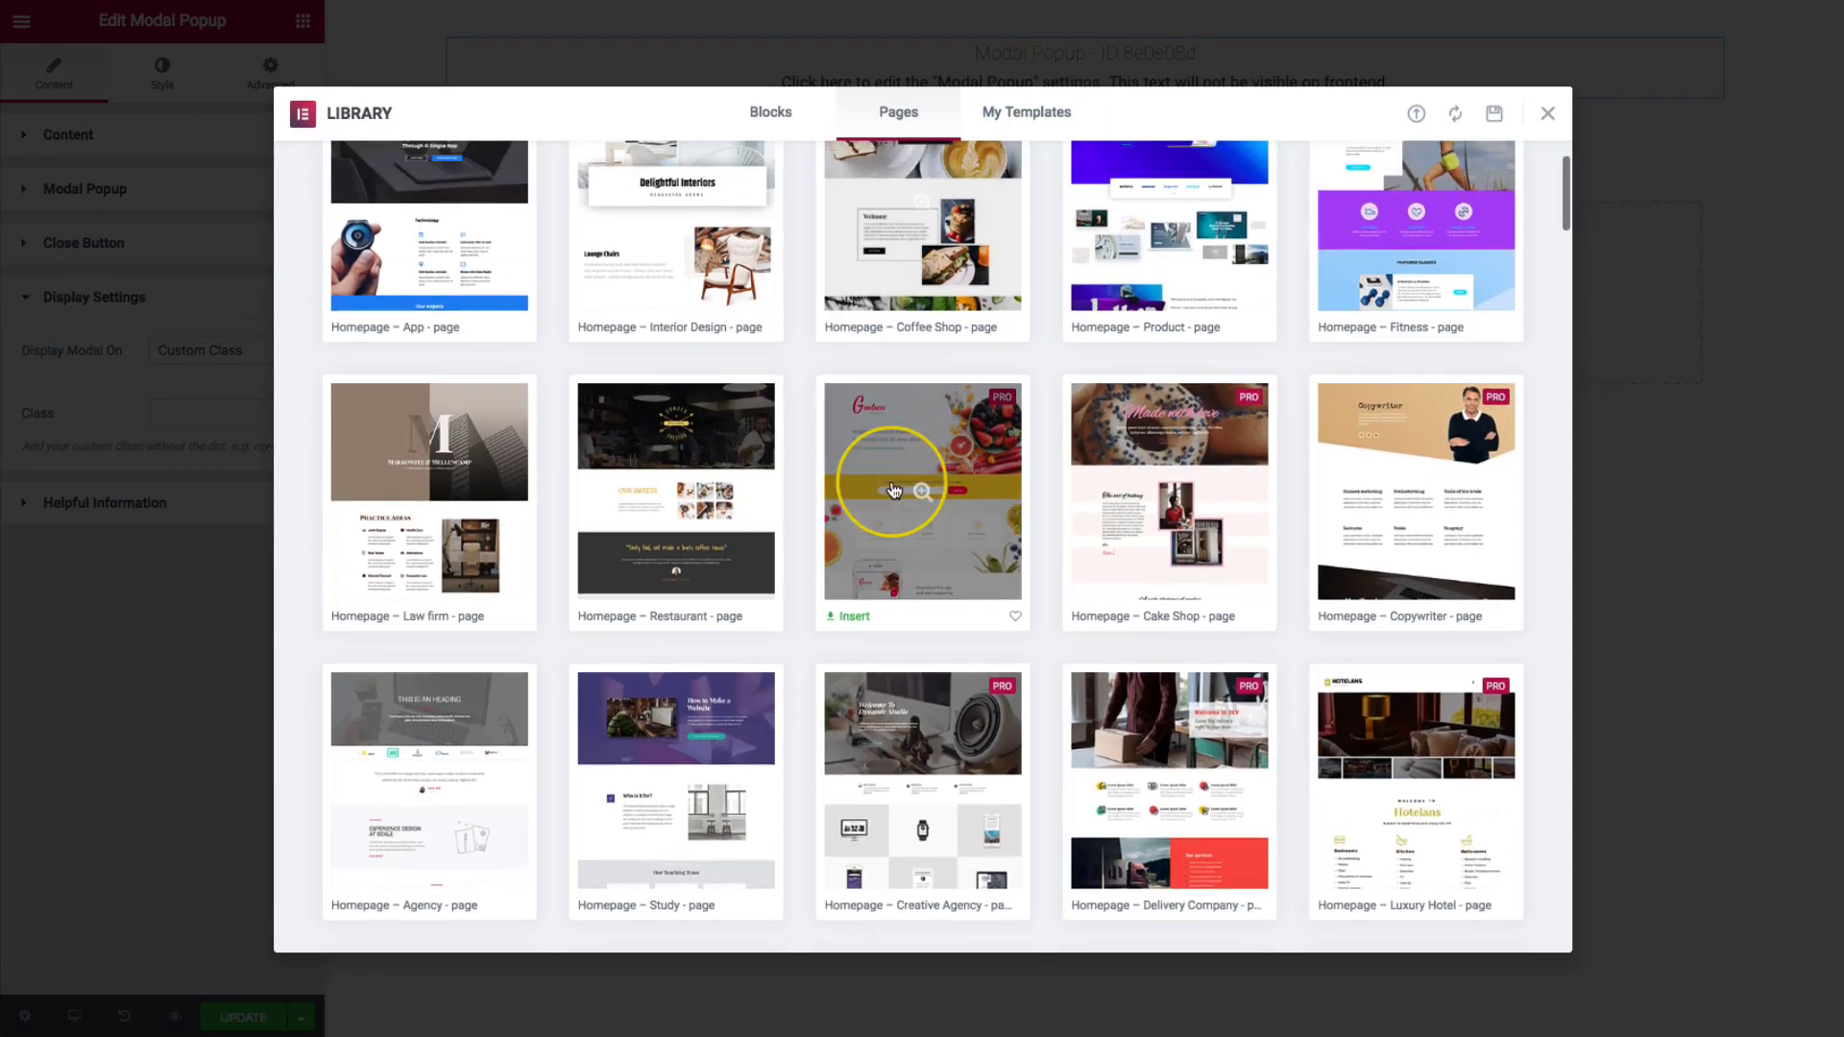
scroll(893, 465, "up", 2)
left_click(731, 154)
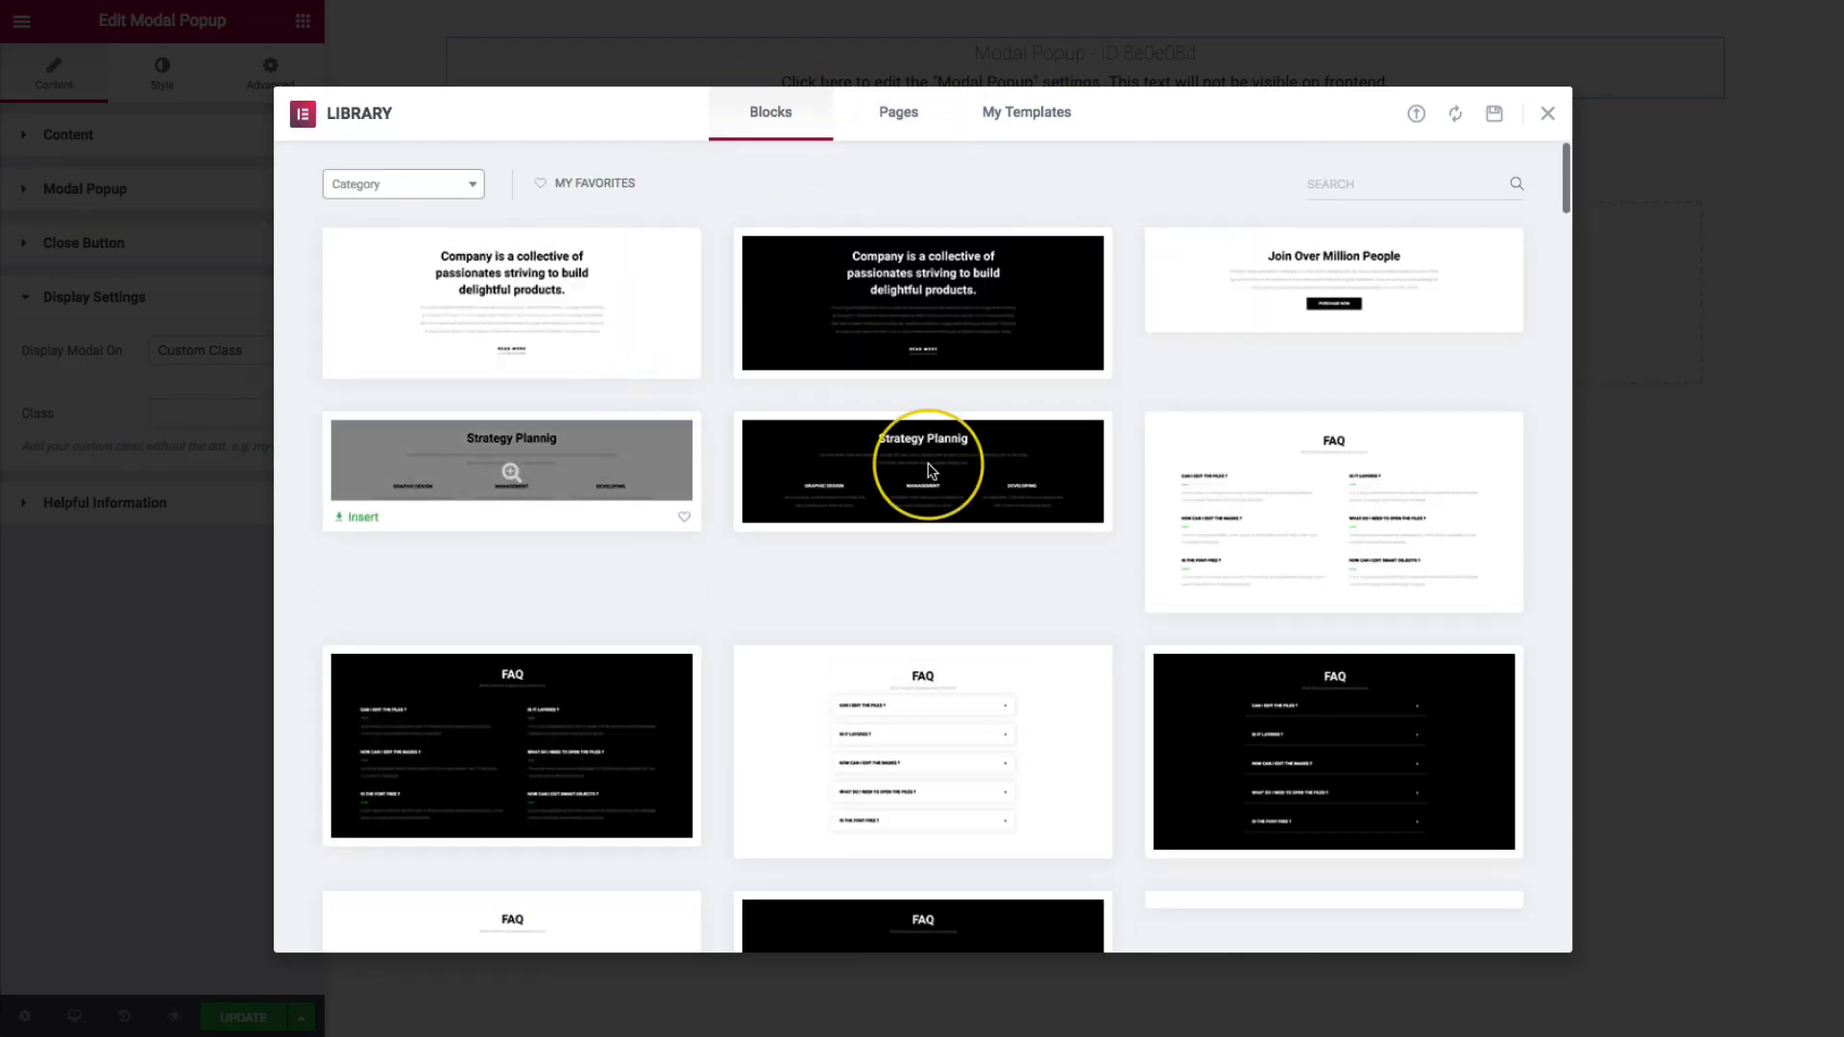
mouse_move(1408, 259)
scroll(1335, 308, "down", 1)
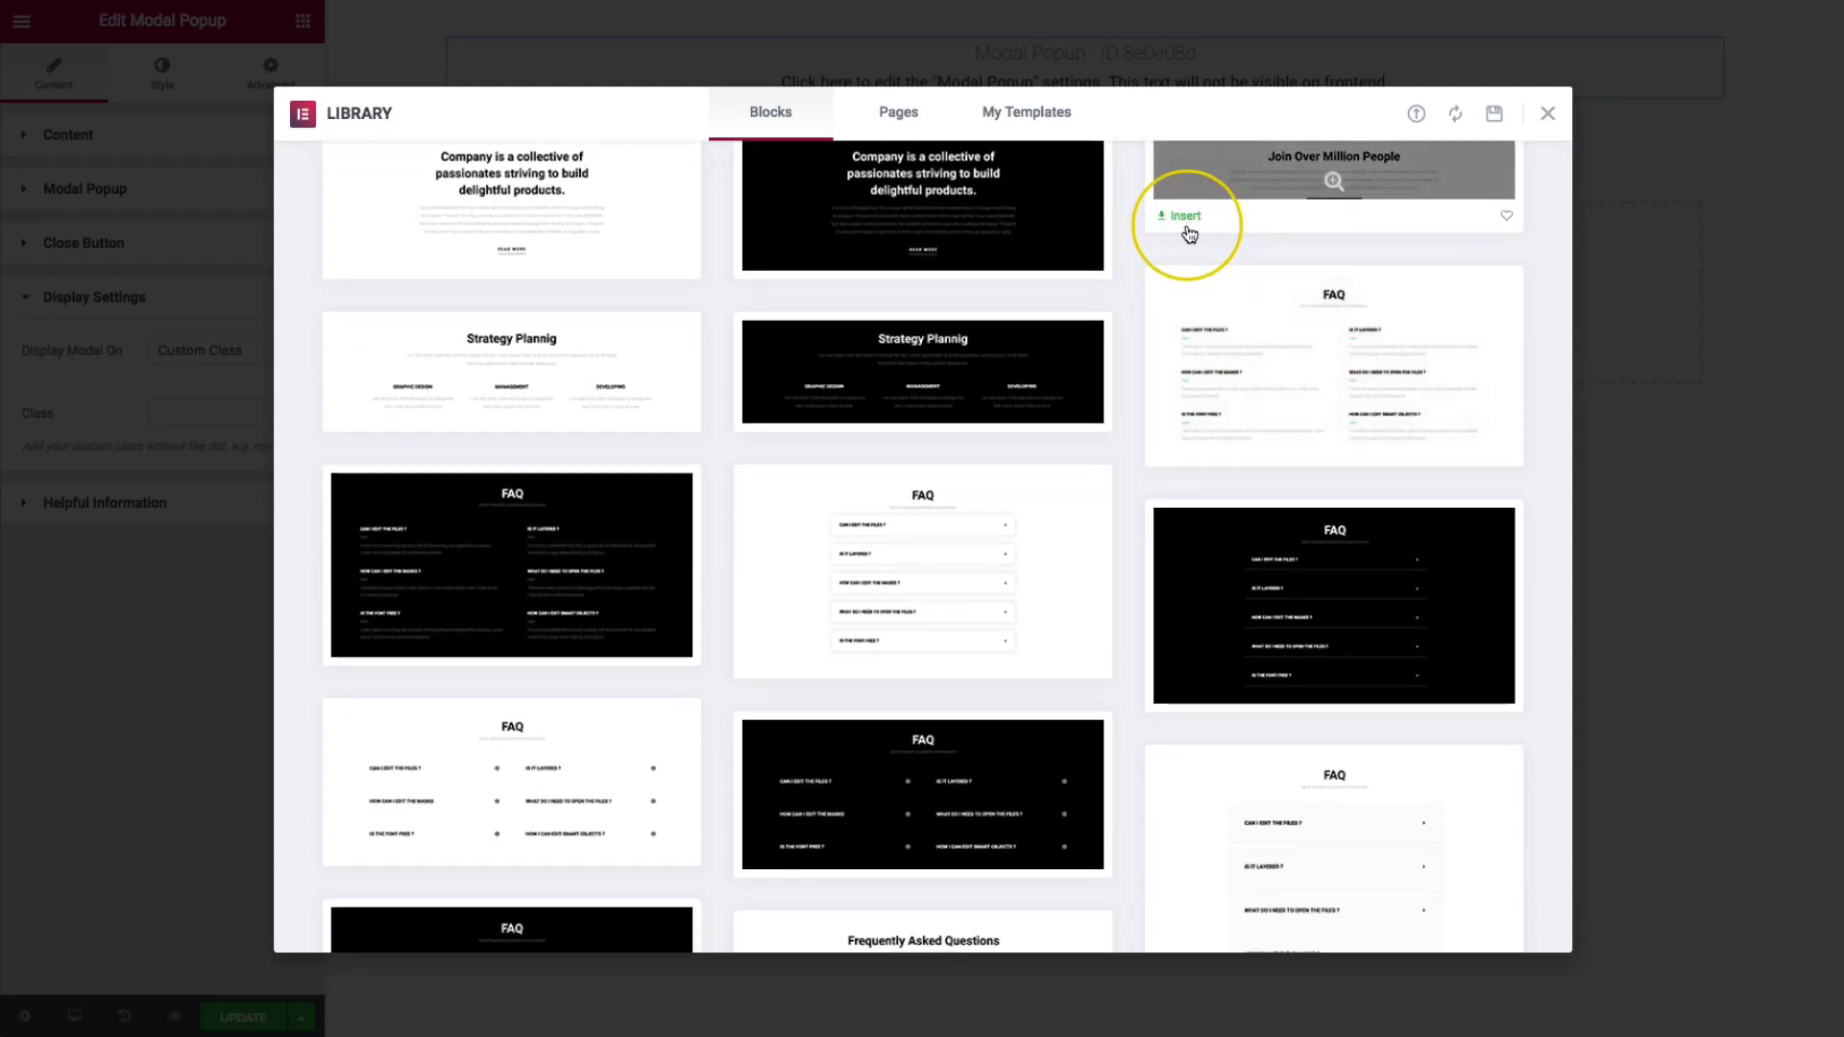
scroll(1190, 252, "up", 1)
left_click(1183, 308)
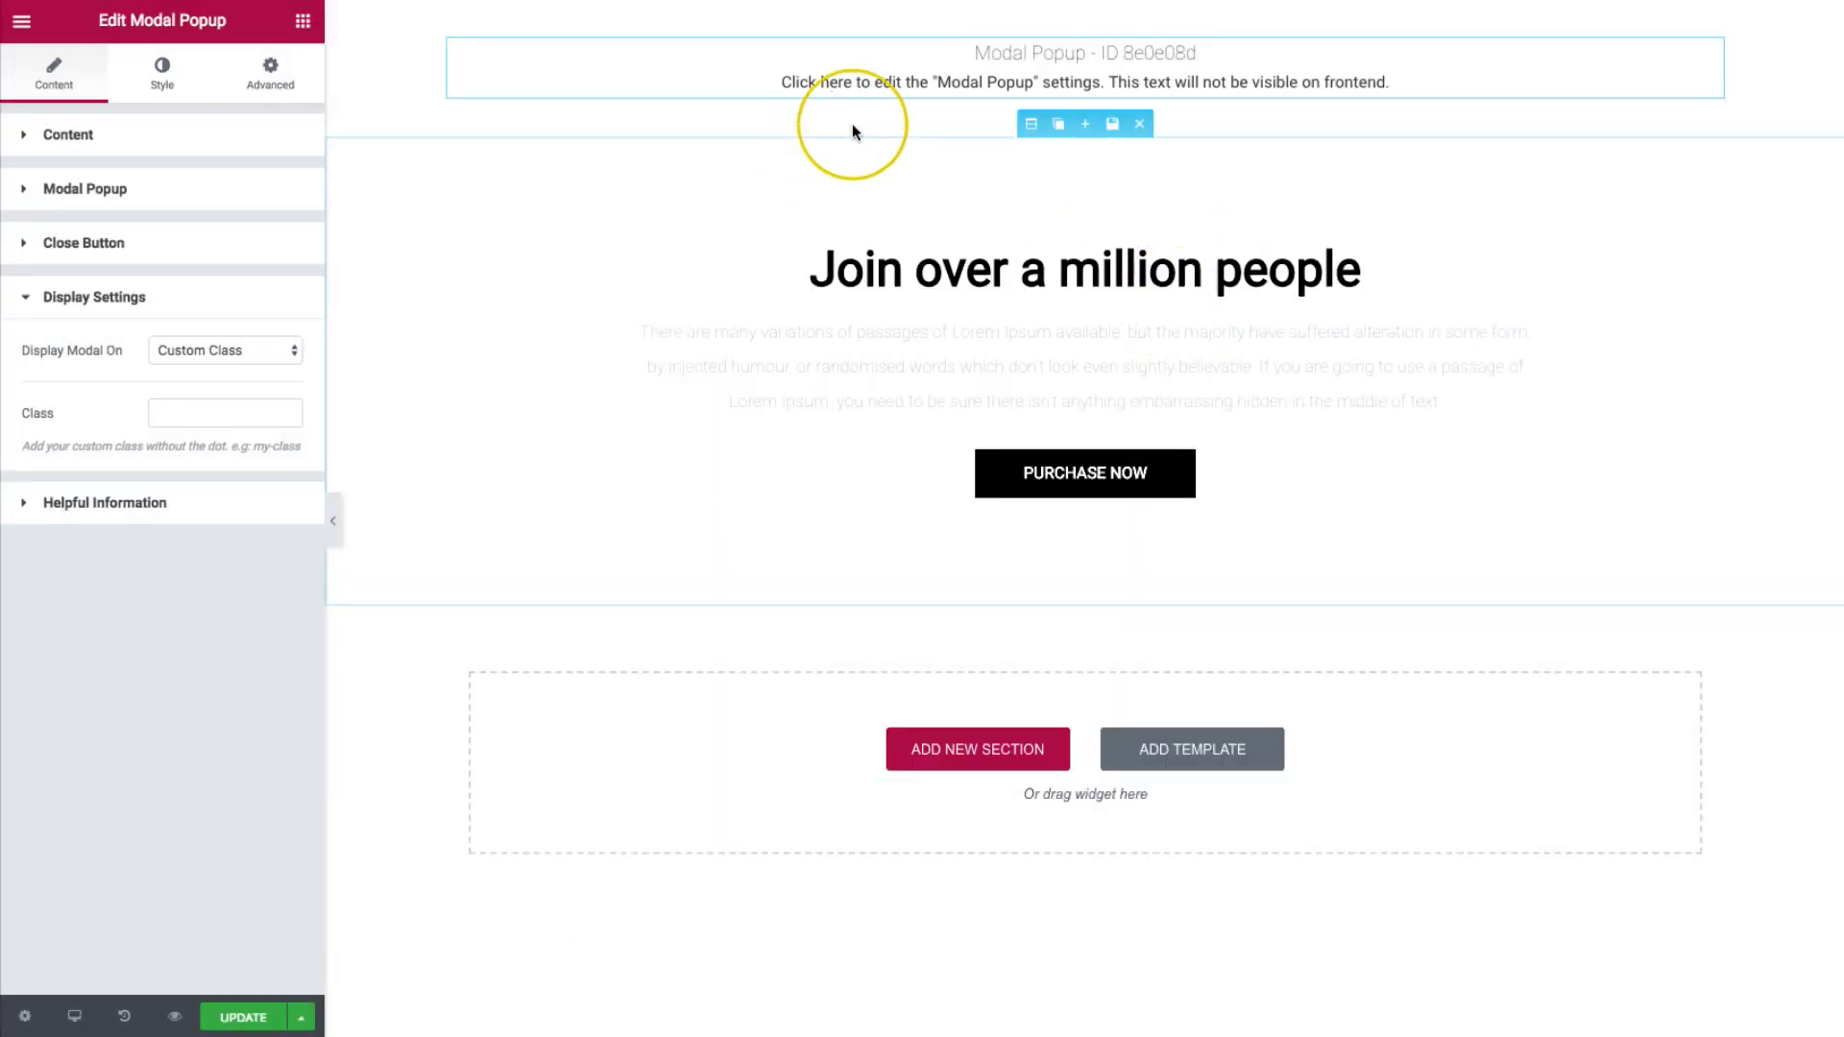
- Give the inserted section a Classic background, trying a dark grey color and settling on white
left_click(1029, 124)
left_click(162, 72)
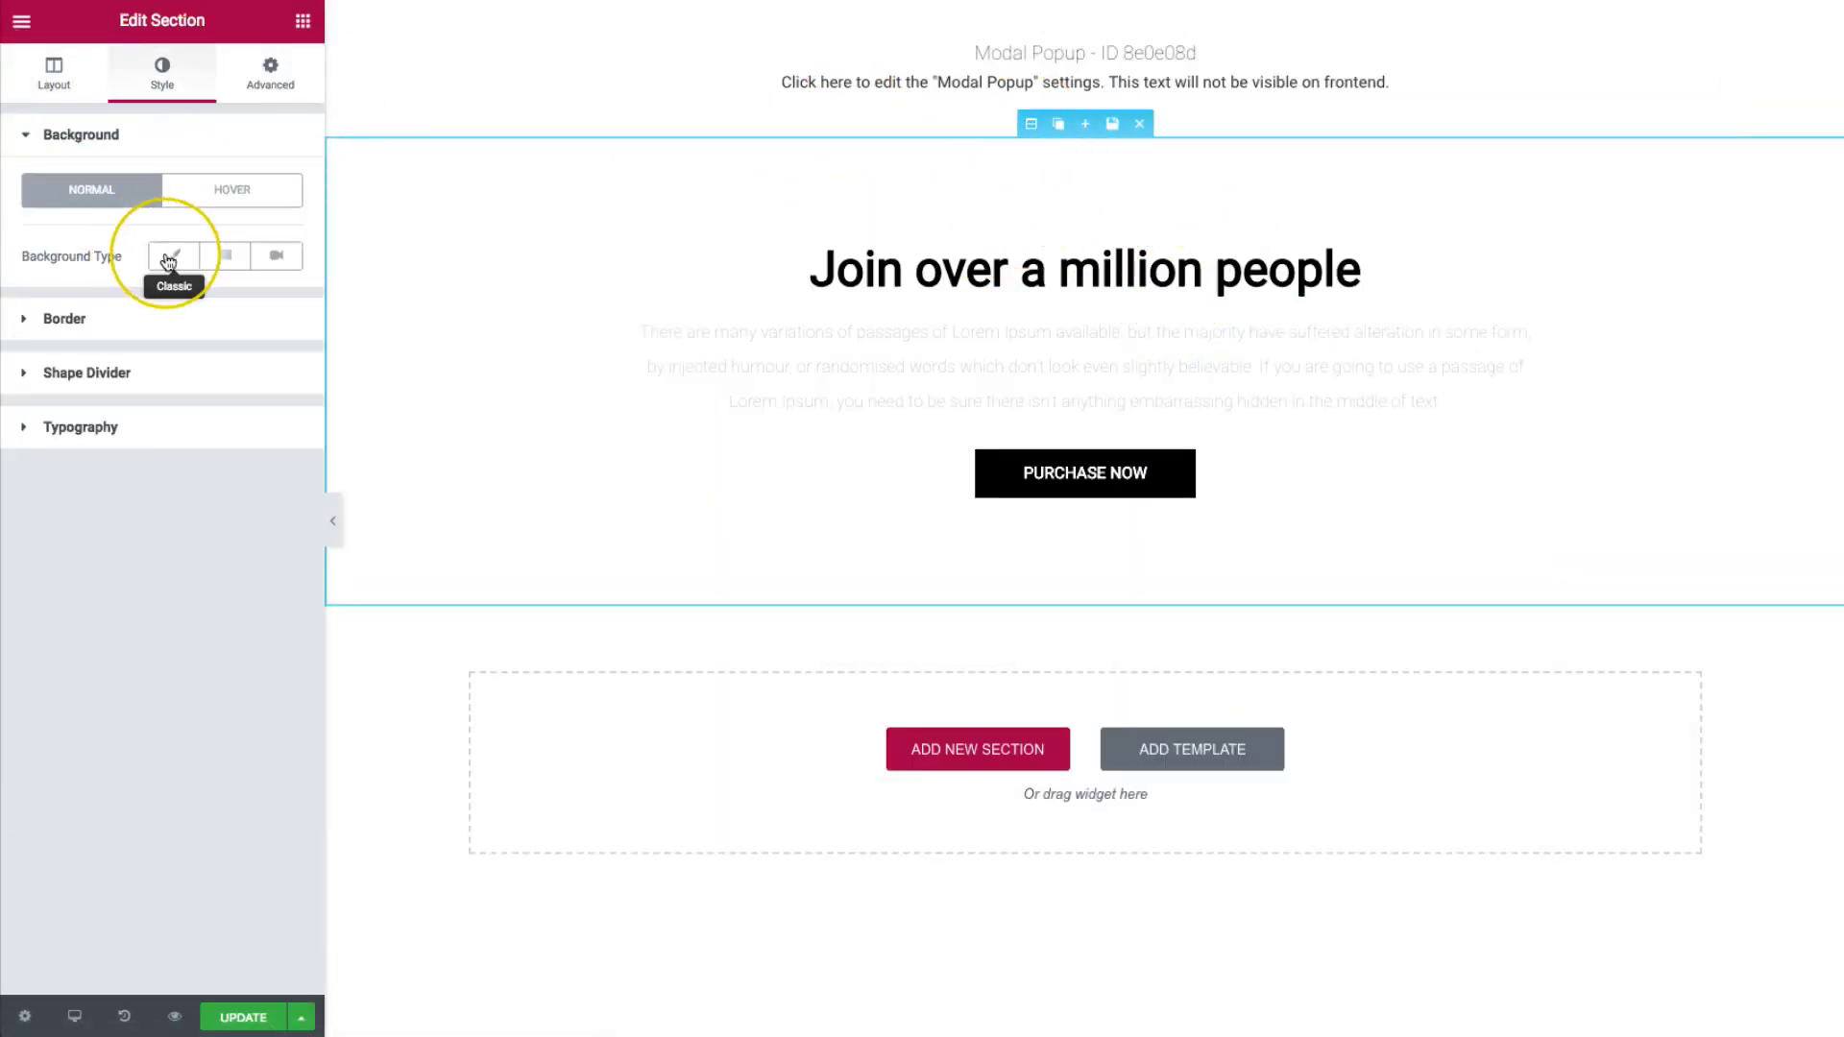
left_click(172, 255)
left_click(274, 315)
left_click_drag(107, 416, 4, 464)
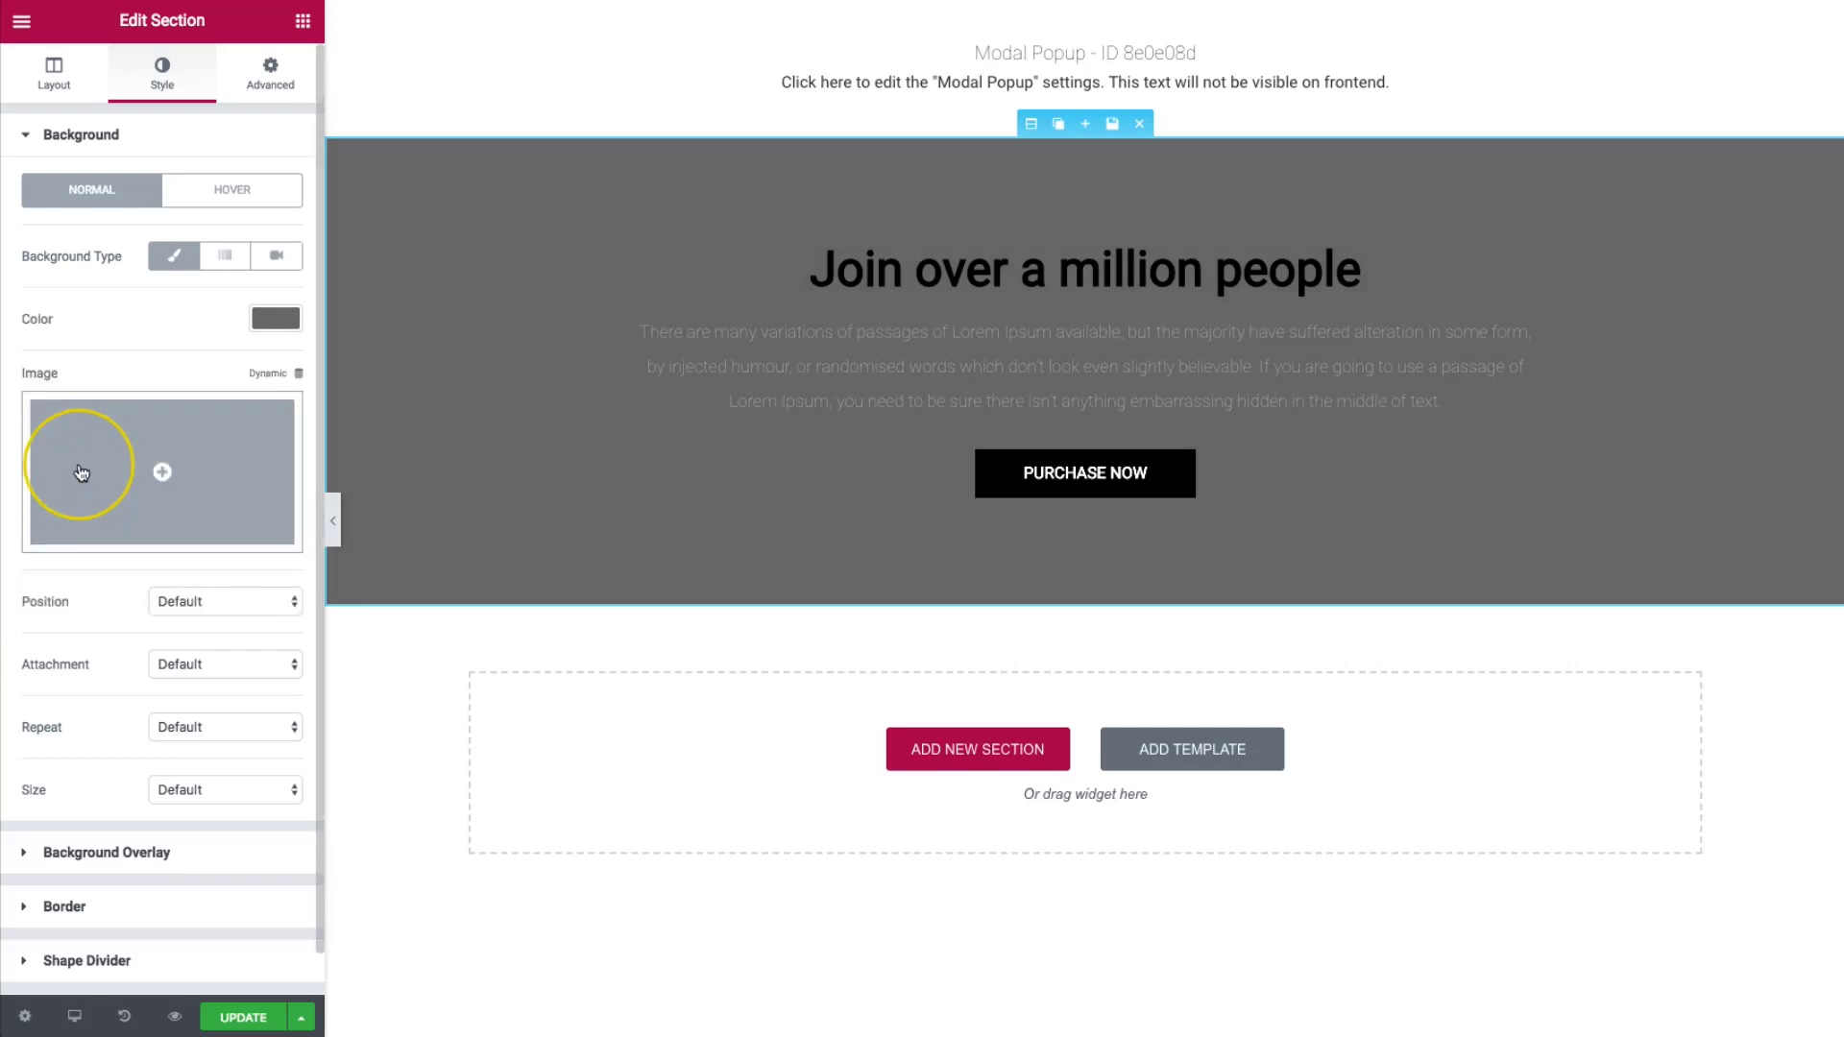
left_click(276, 318)
left_click_drag(164, 399, 38, 323)
- Set the text color of the paragraph under the "Join over a million people" heading to black
left_click(1143, 323)
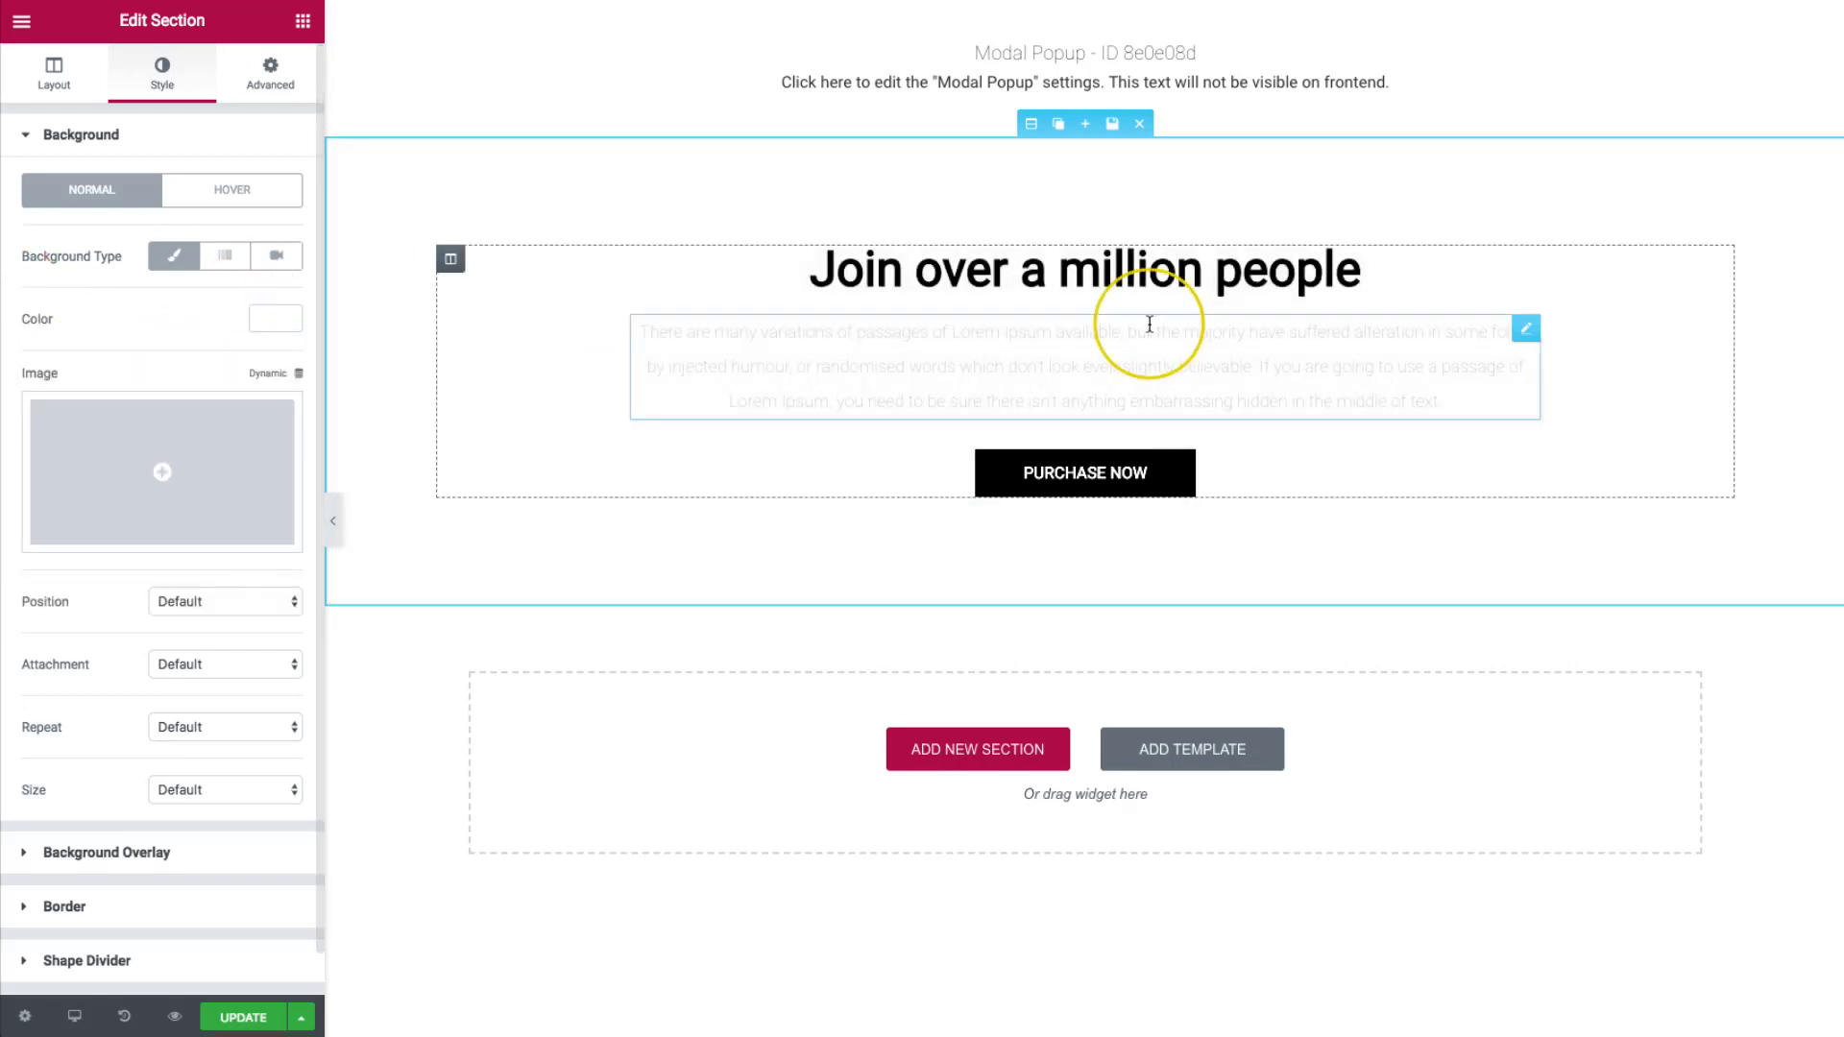
left_click(162, 72)
left_click(274, 280)
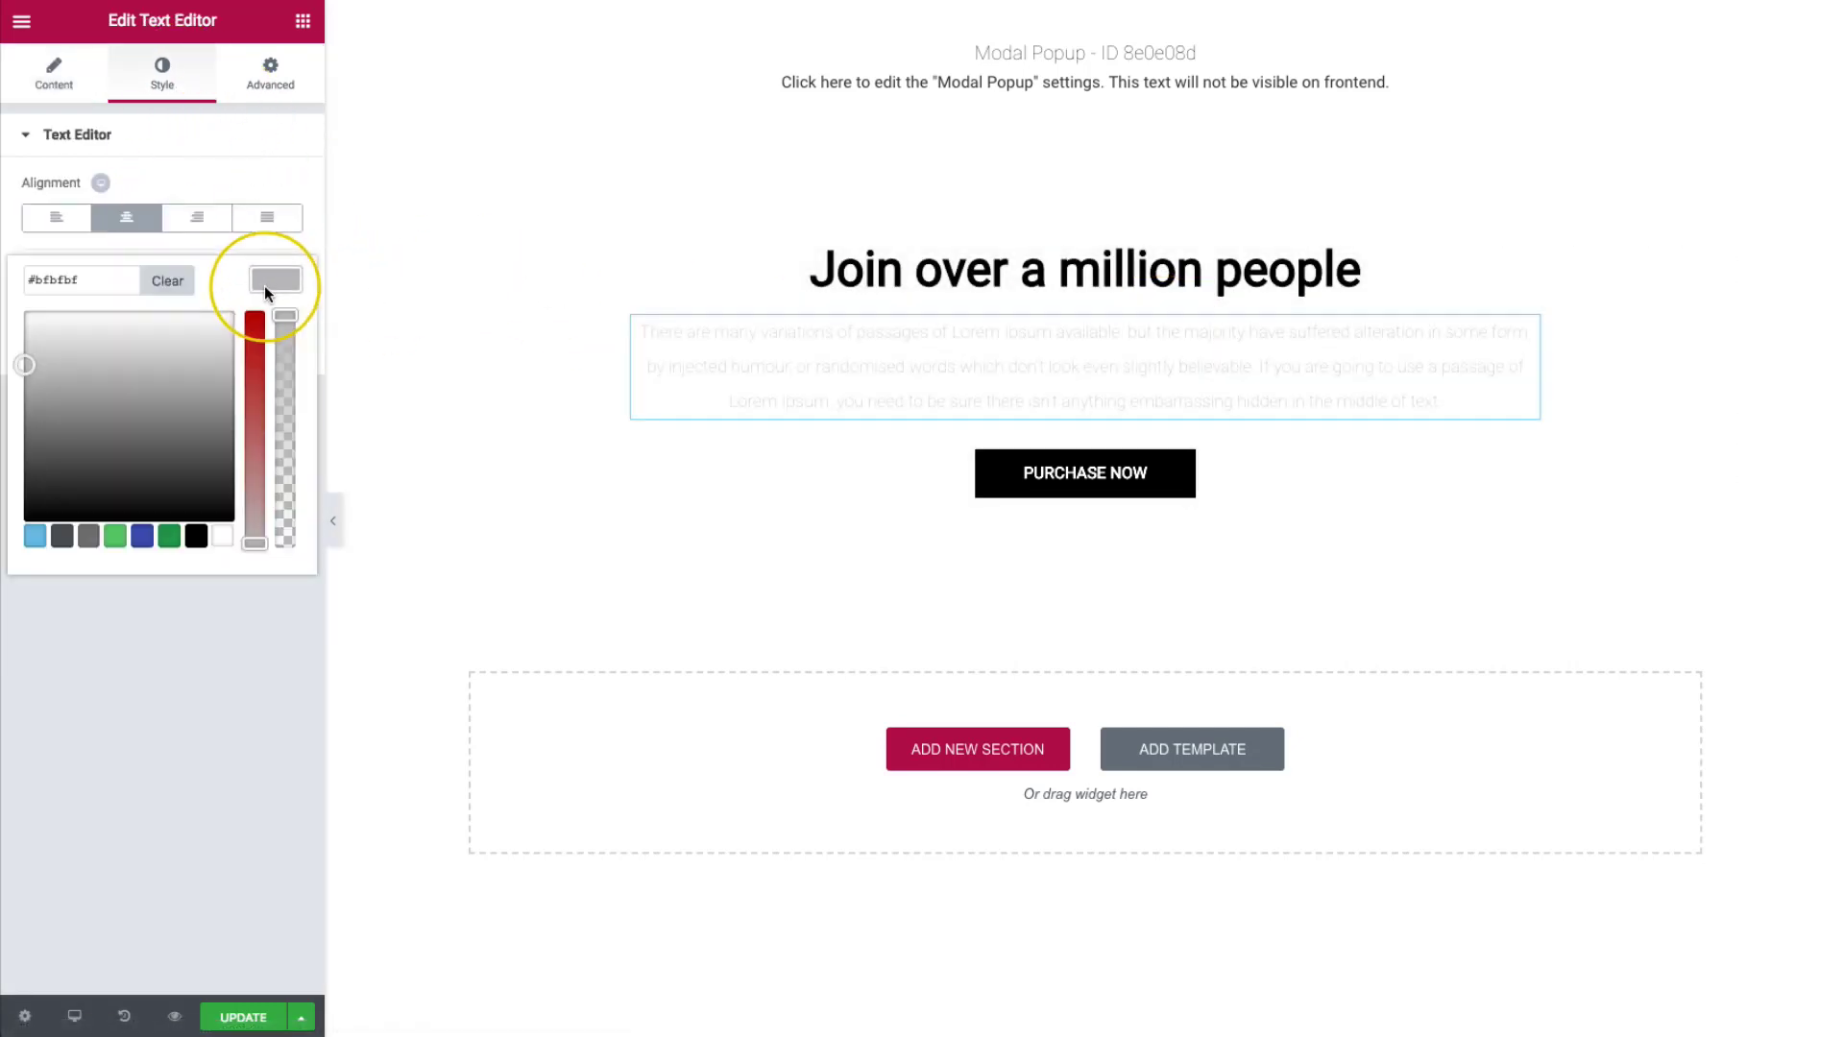
left_click(71, 496)
left_click_drag(69, 499, 7, 572)
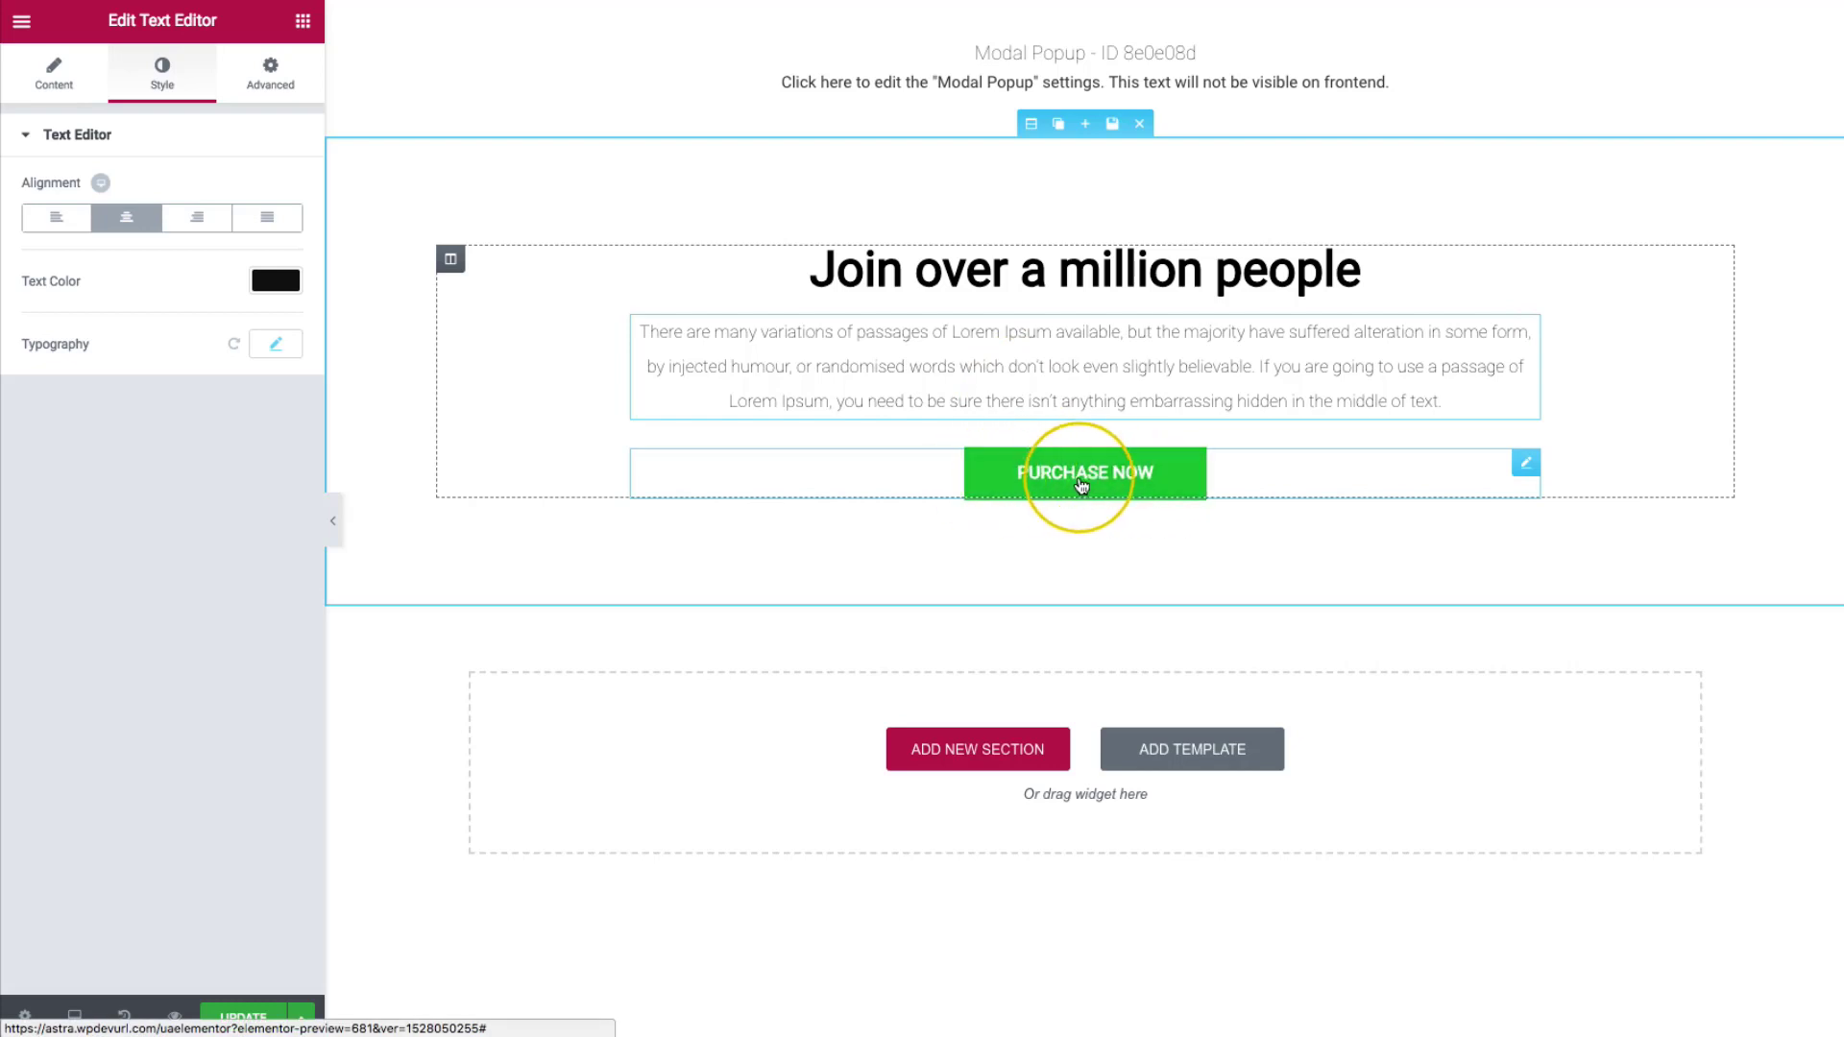
- Set the trigger class in the modal popup's Display Settings to cta_button
left_click(992, 73)
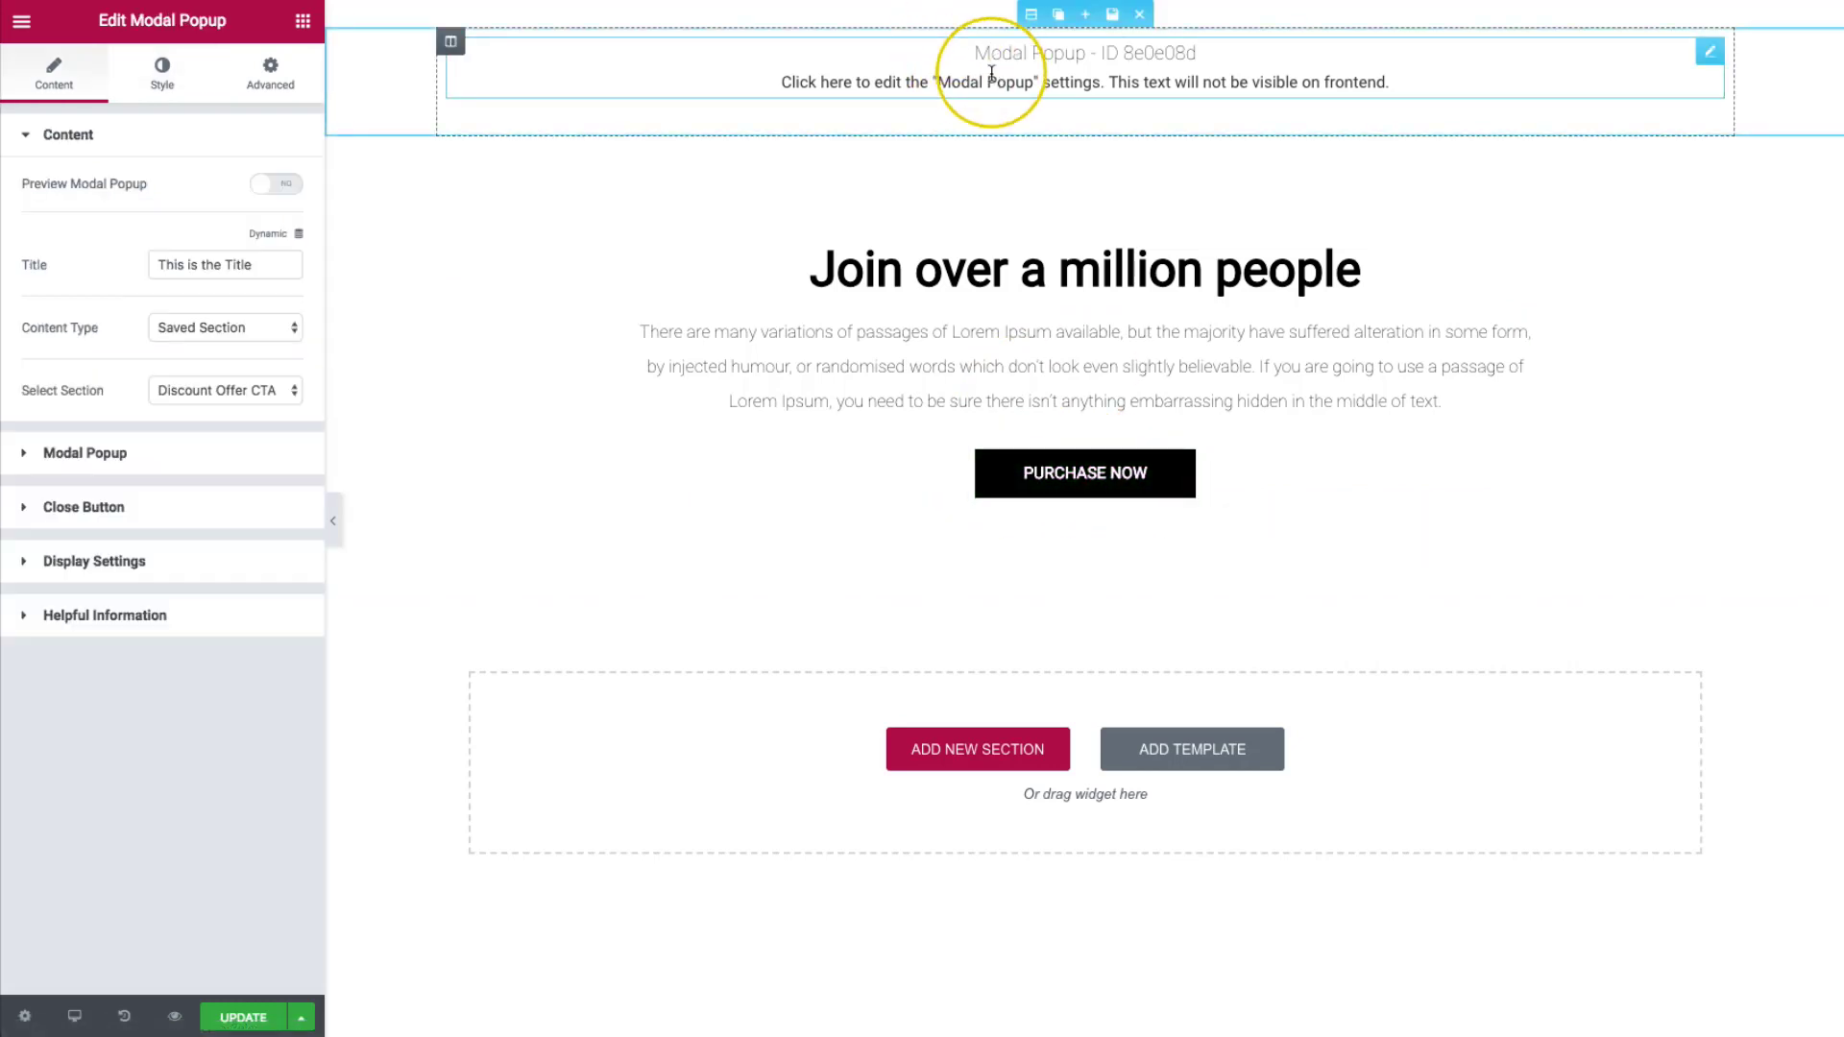
left_click(88, 558)
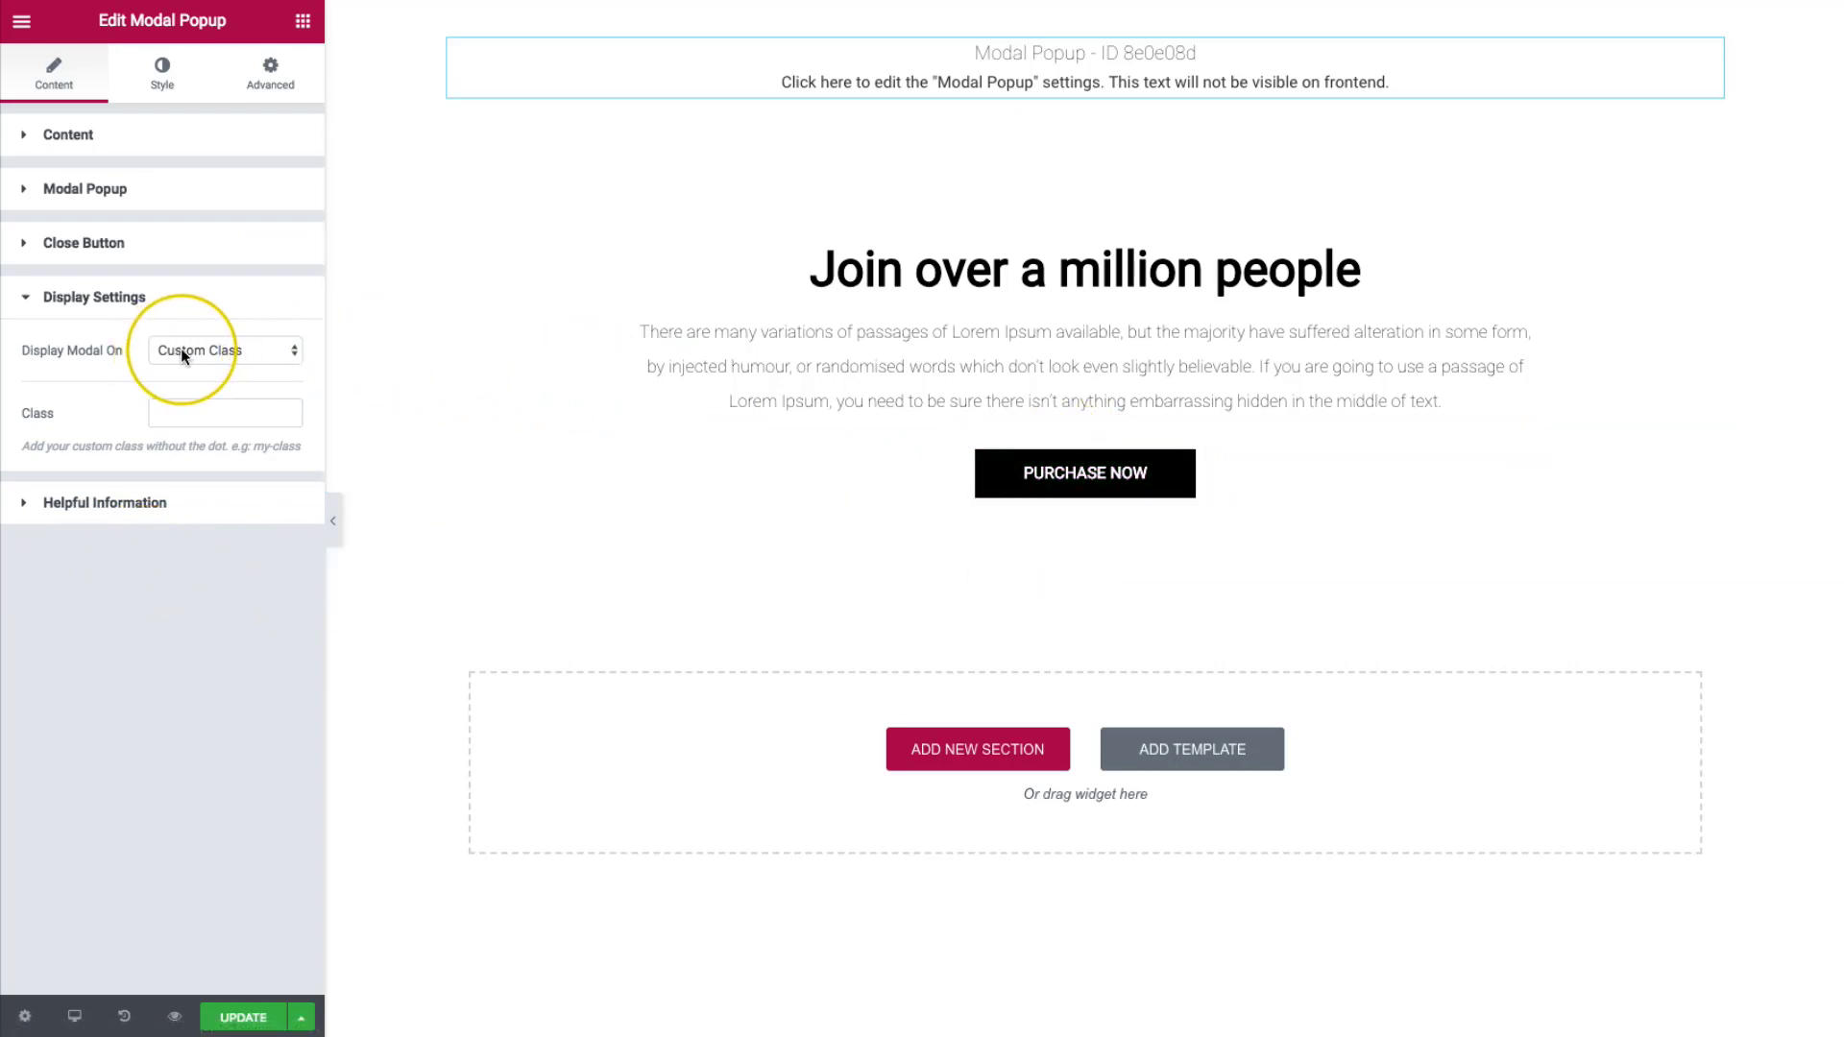
left_click(186, 407)
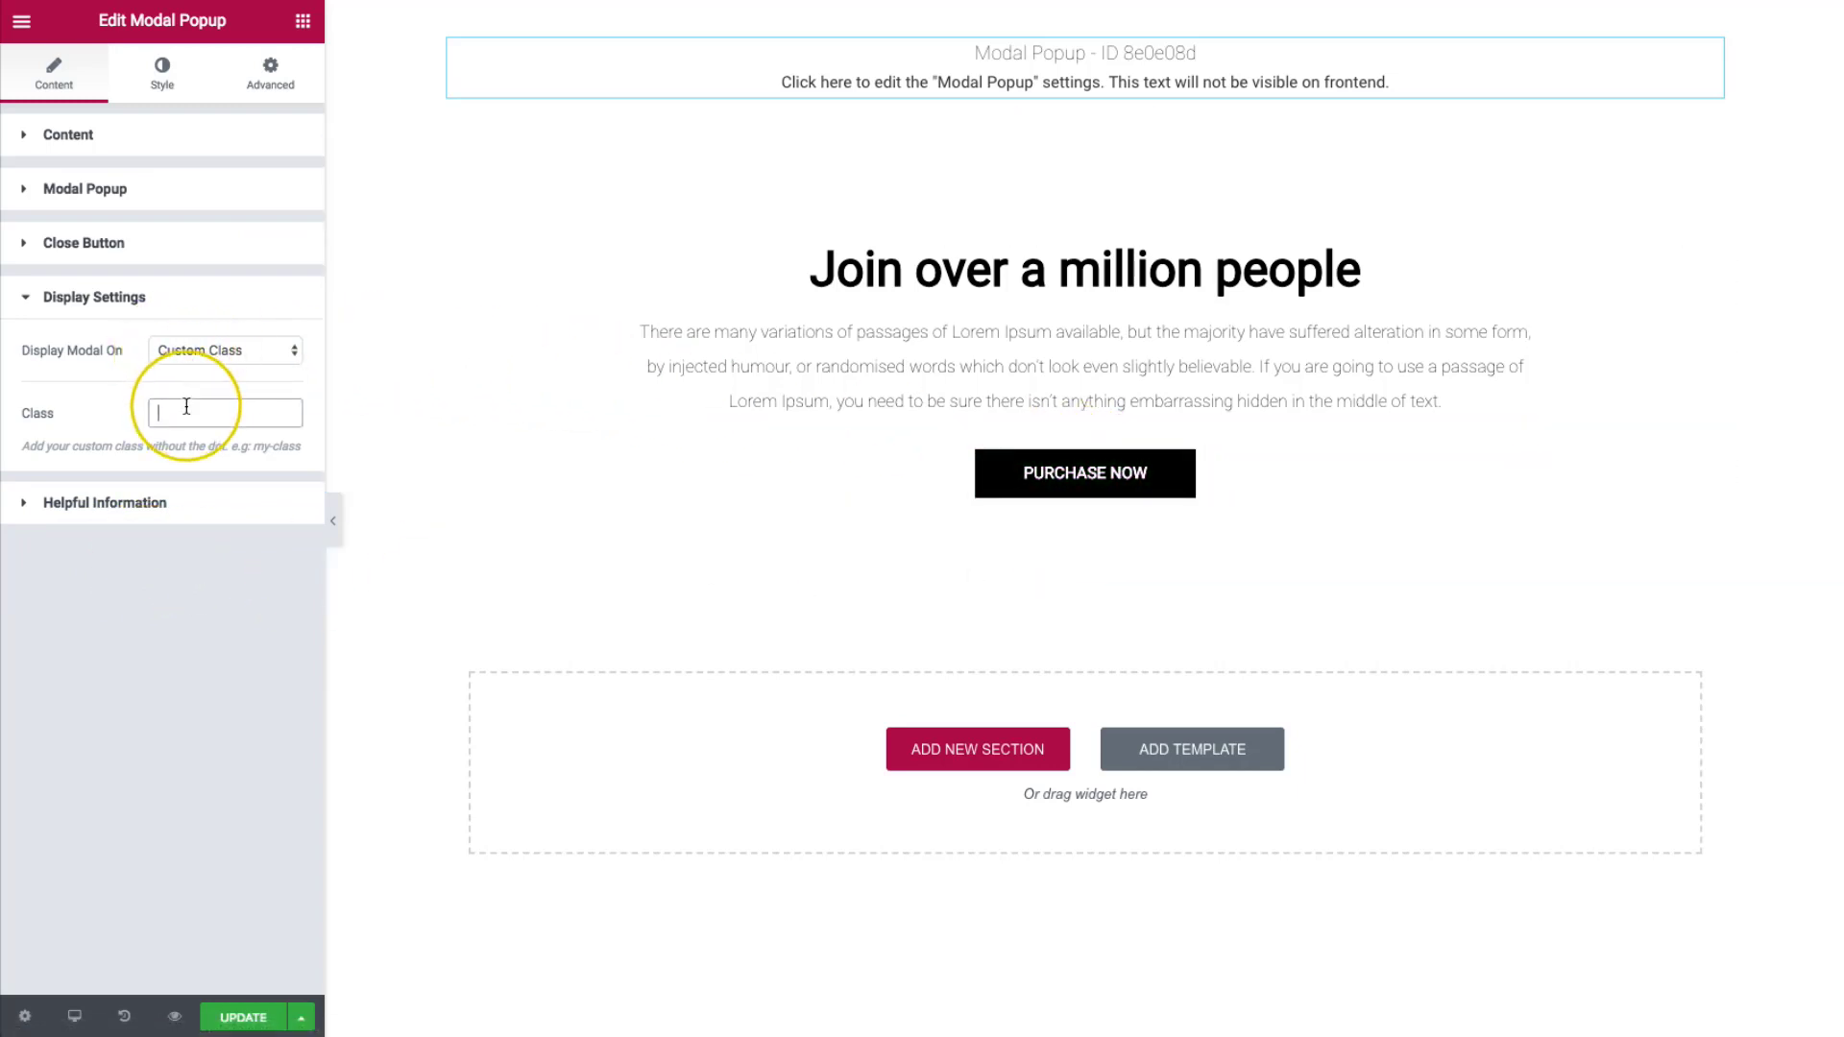
type("cta_button")
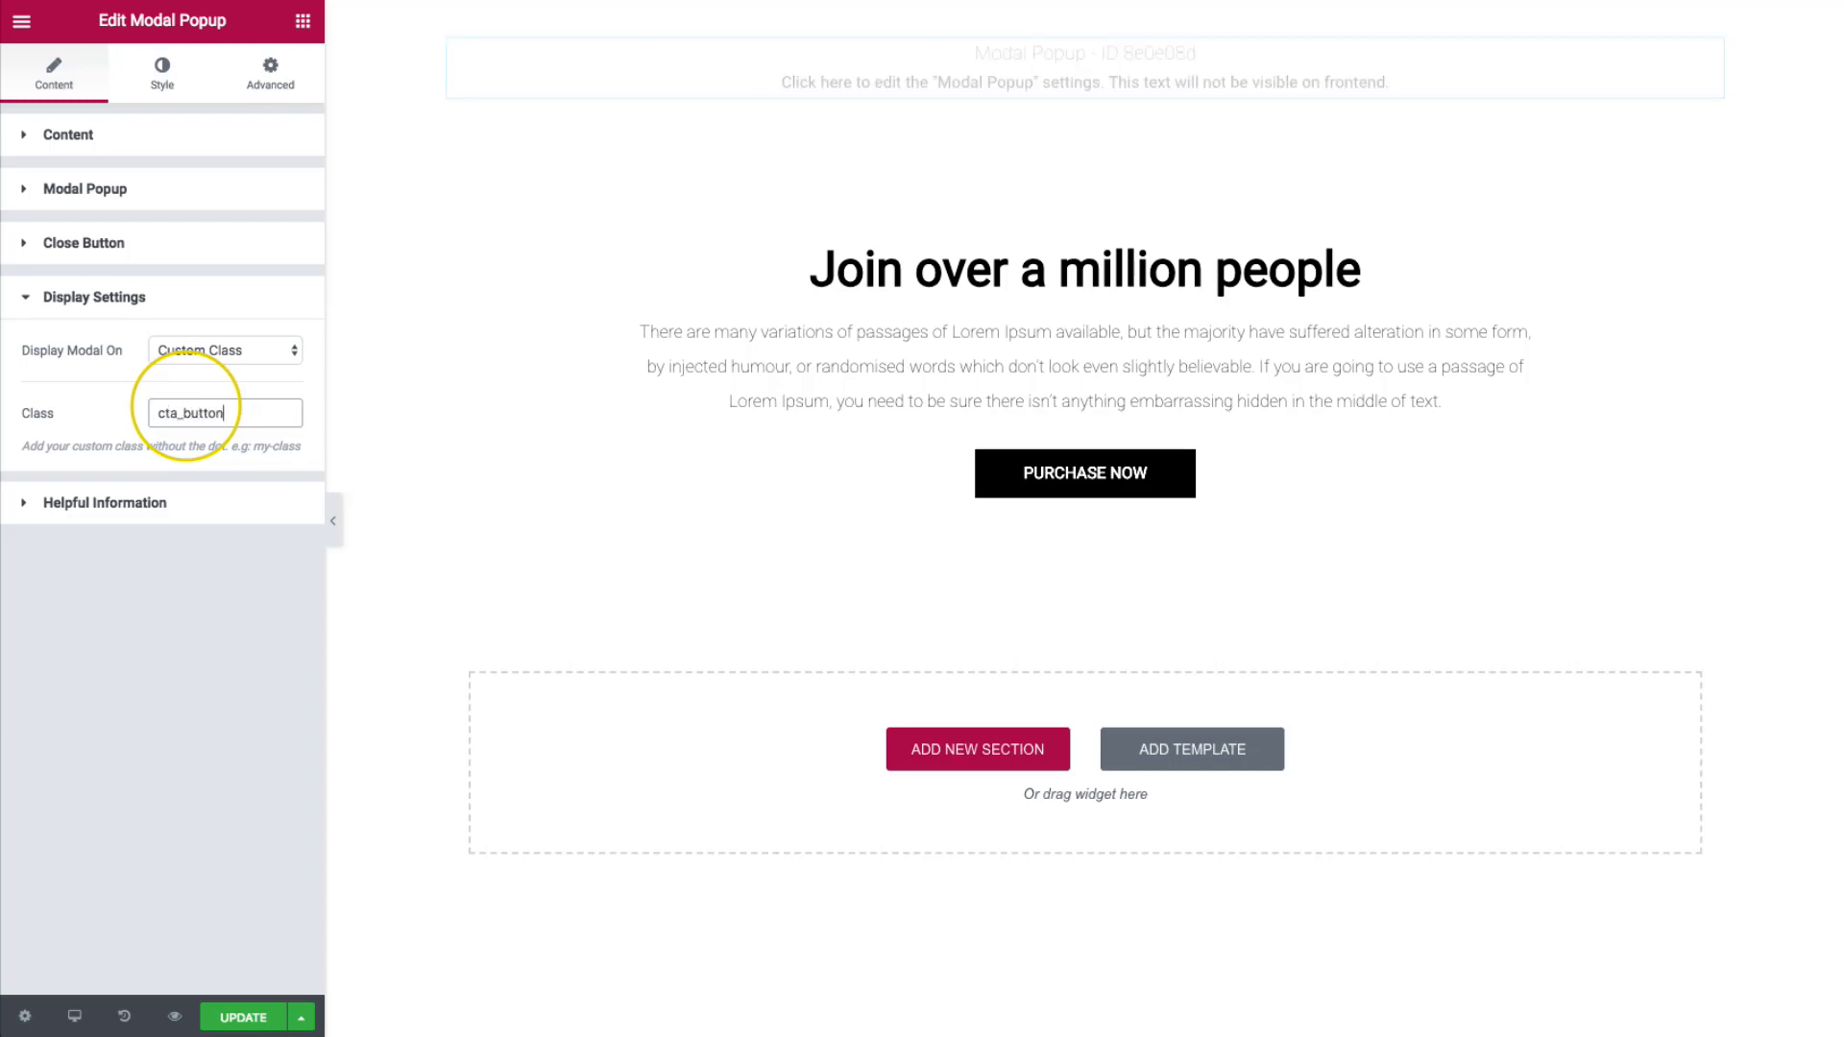
- Copy the trigger class cta_button into the CSS Classes of the Purchase Now button
key("ctrl+a")
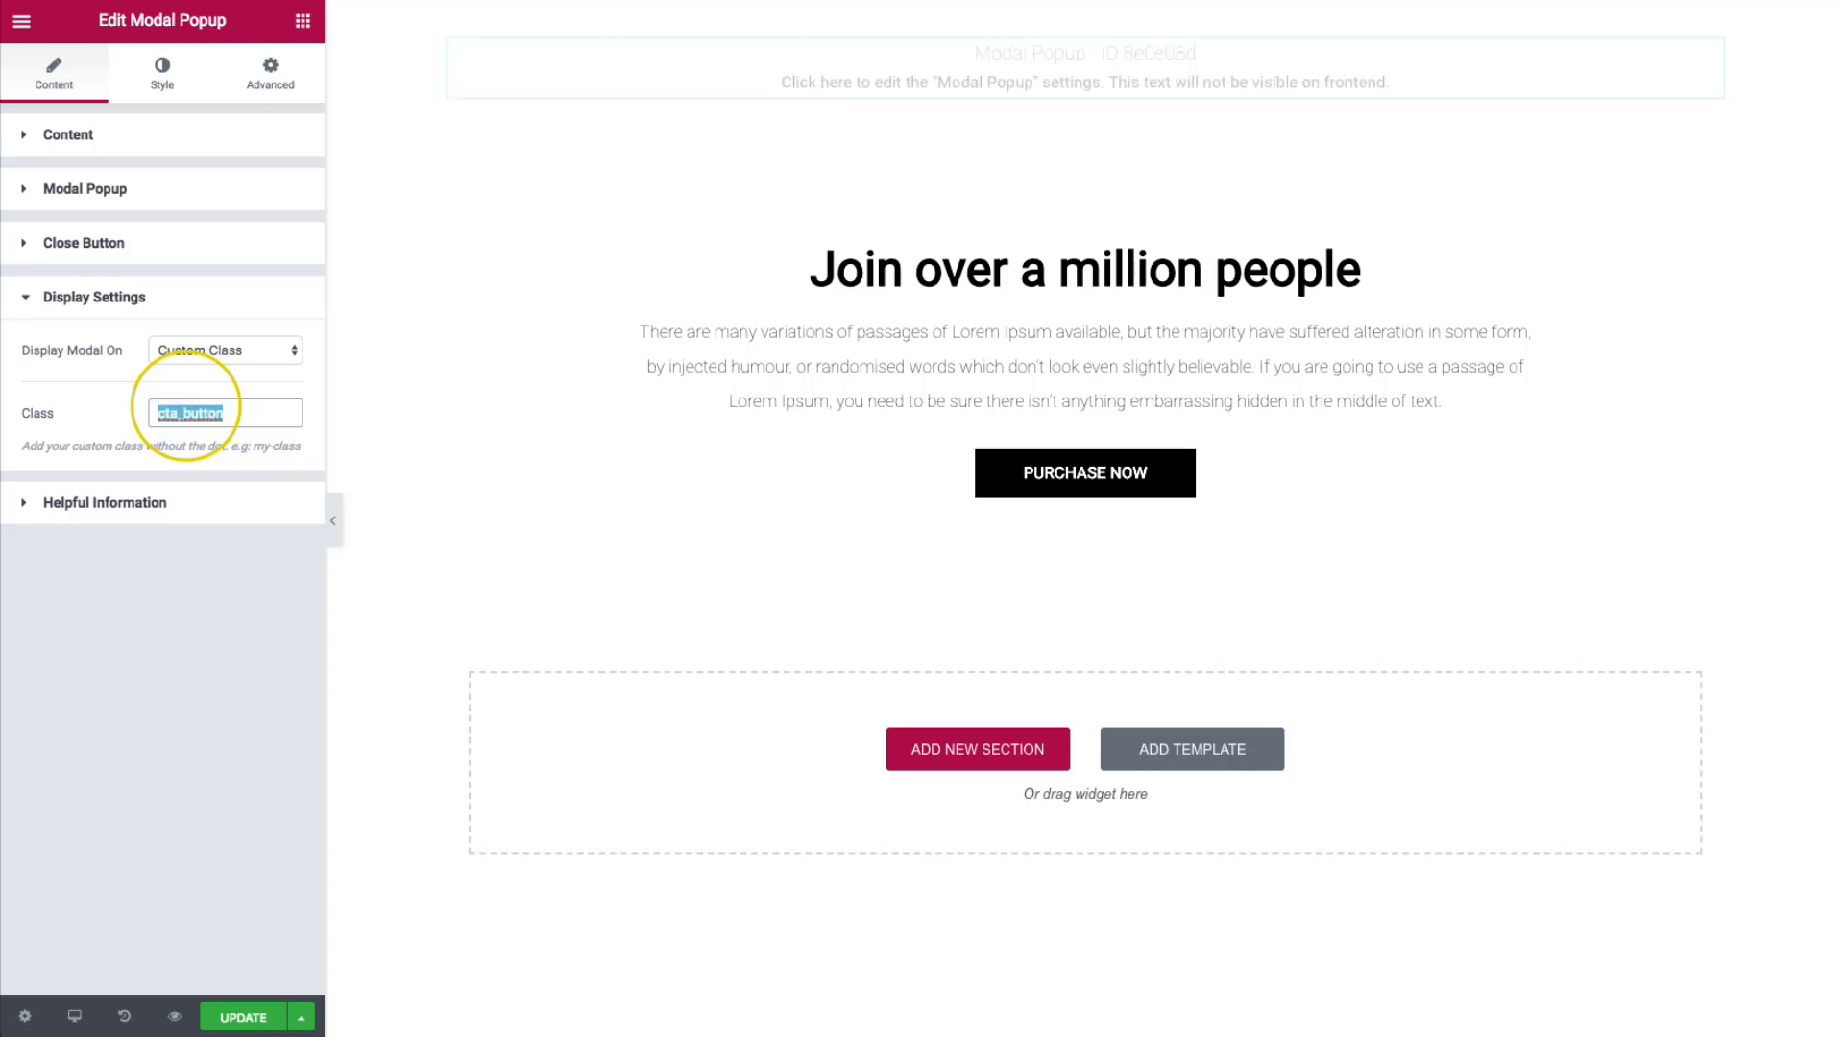
left_click(1082, 483)
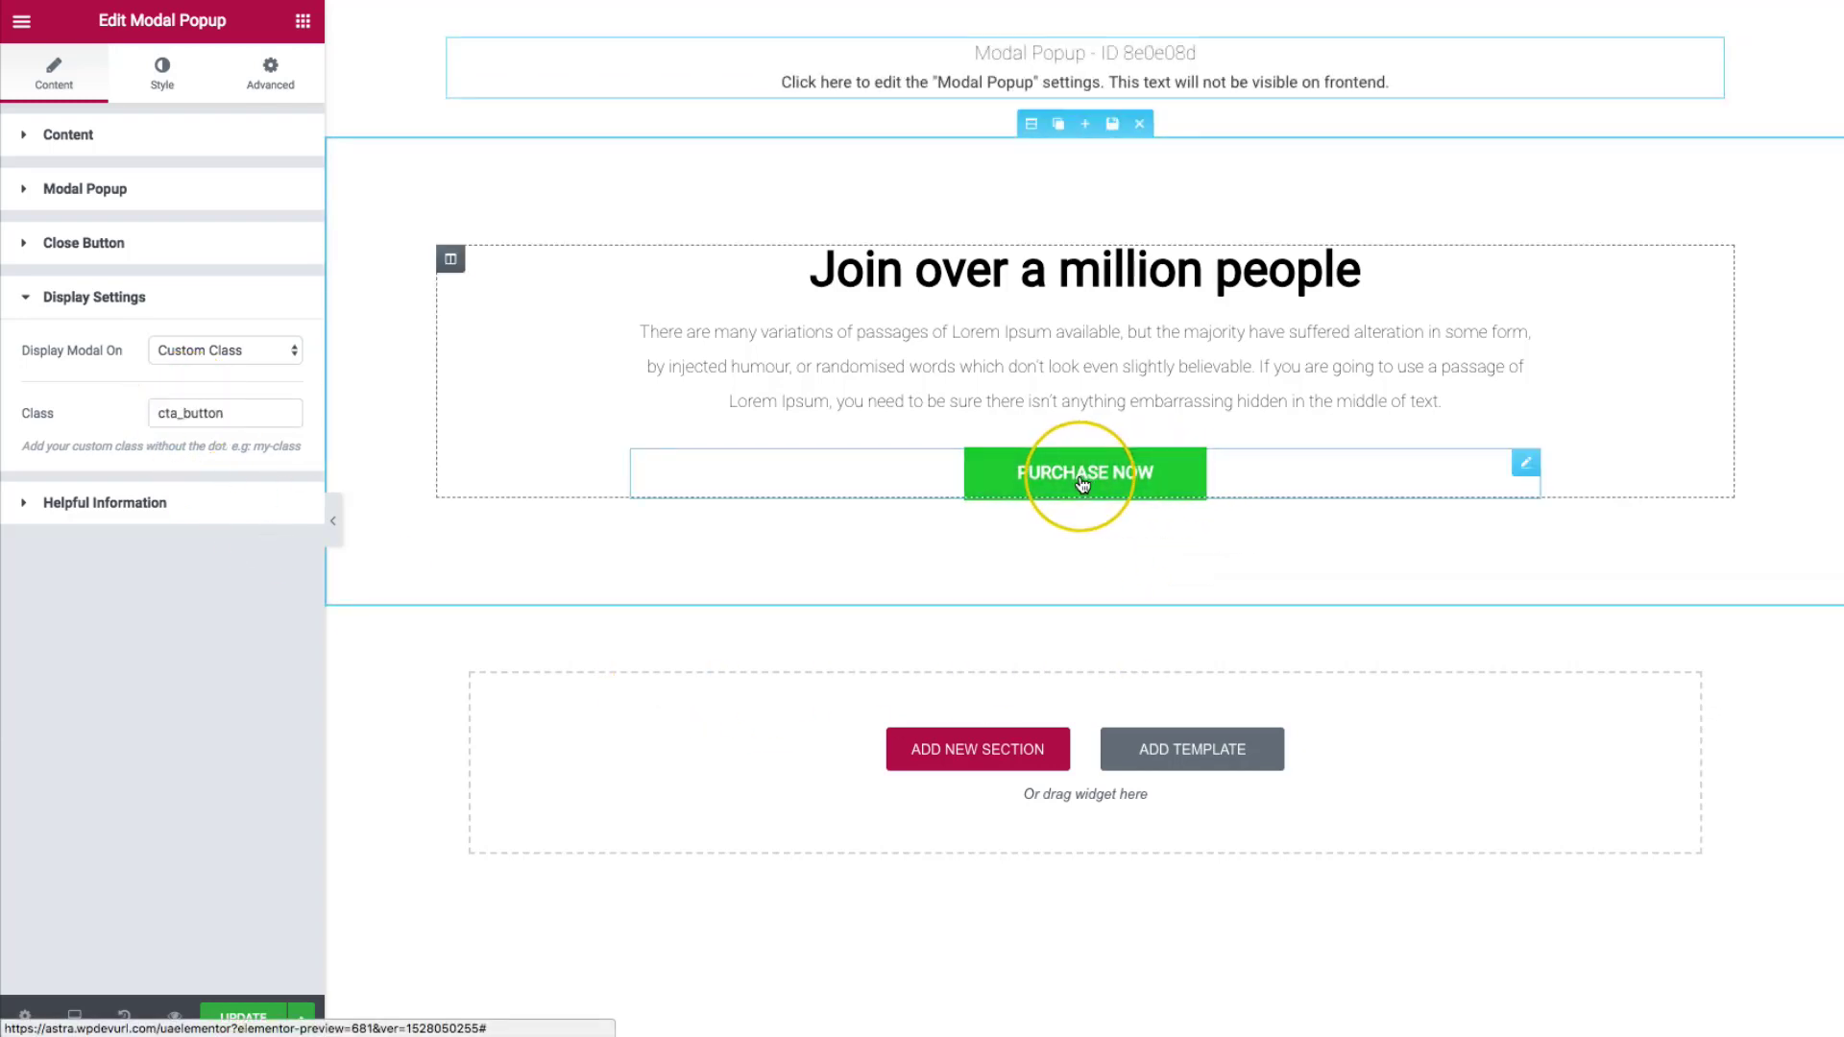
left_click(273, 72)
left_click(204, 594)
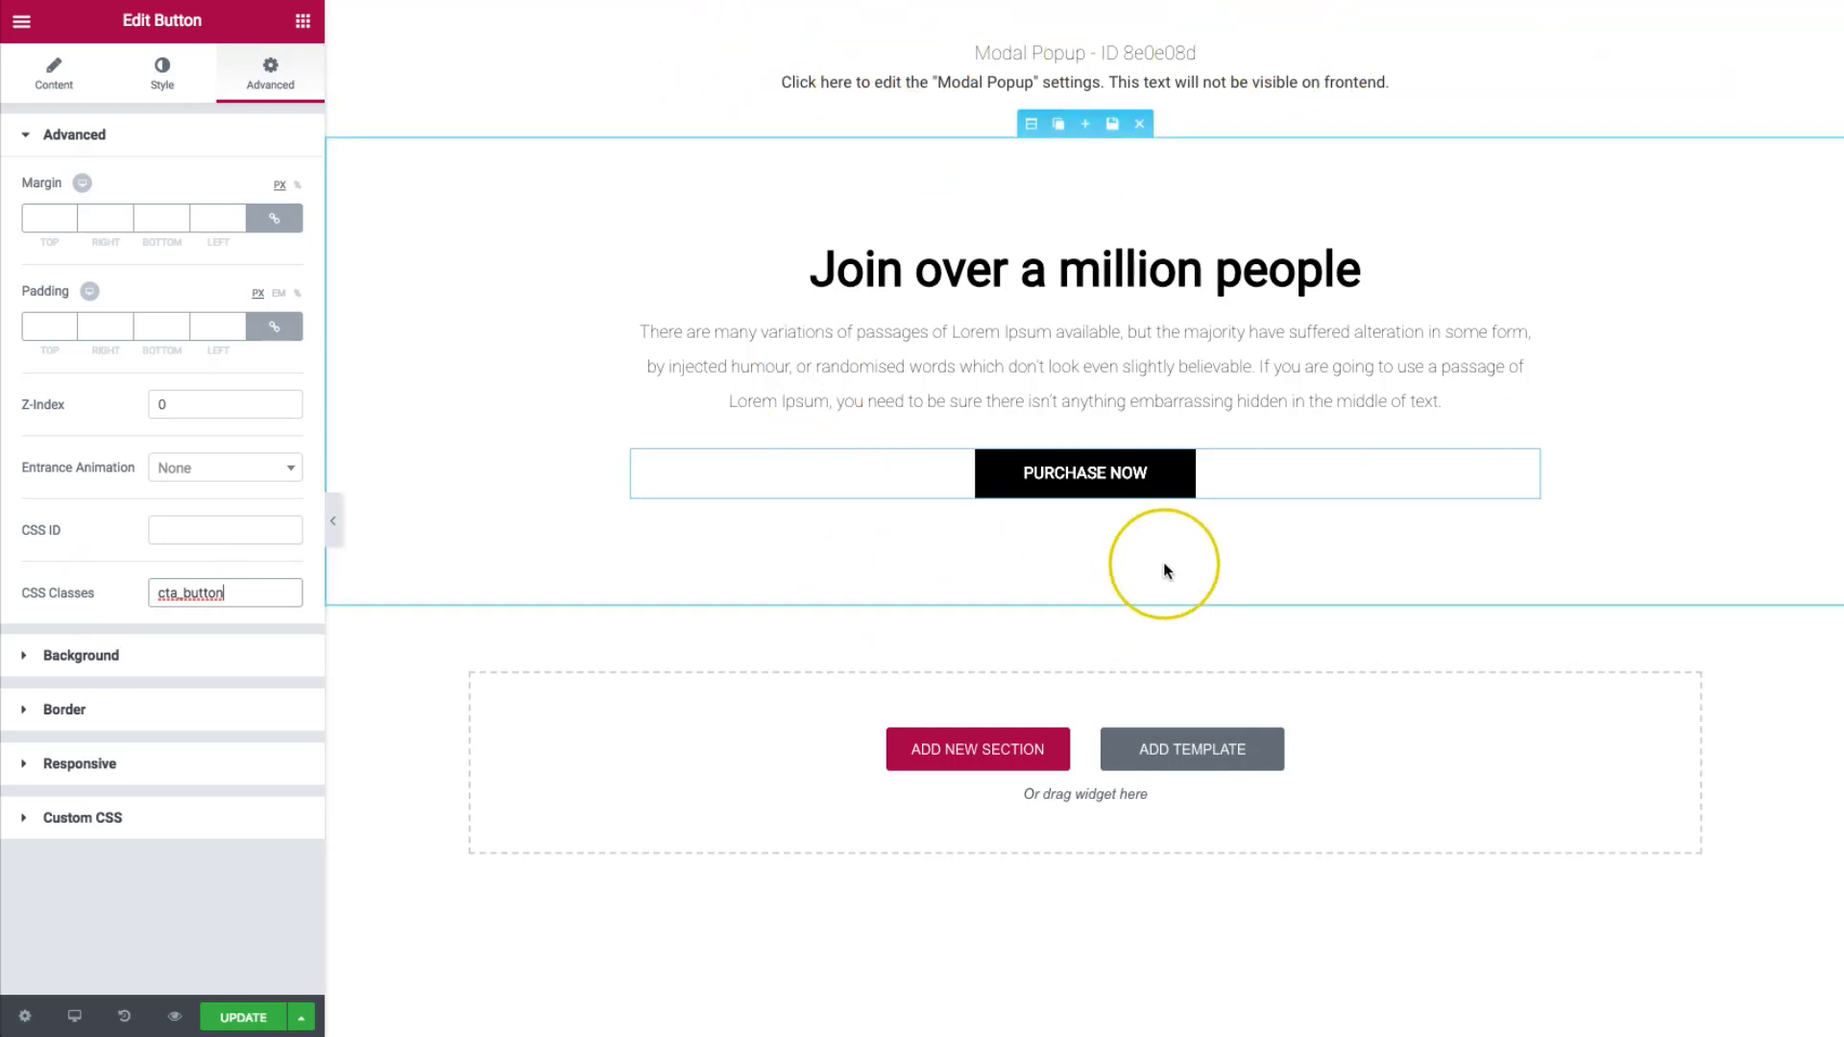
- Return to the modal popup's Display Settings and set Display Modal On to Automatic
left_click(1073, 62)
left_click(204, 390)
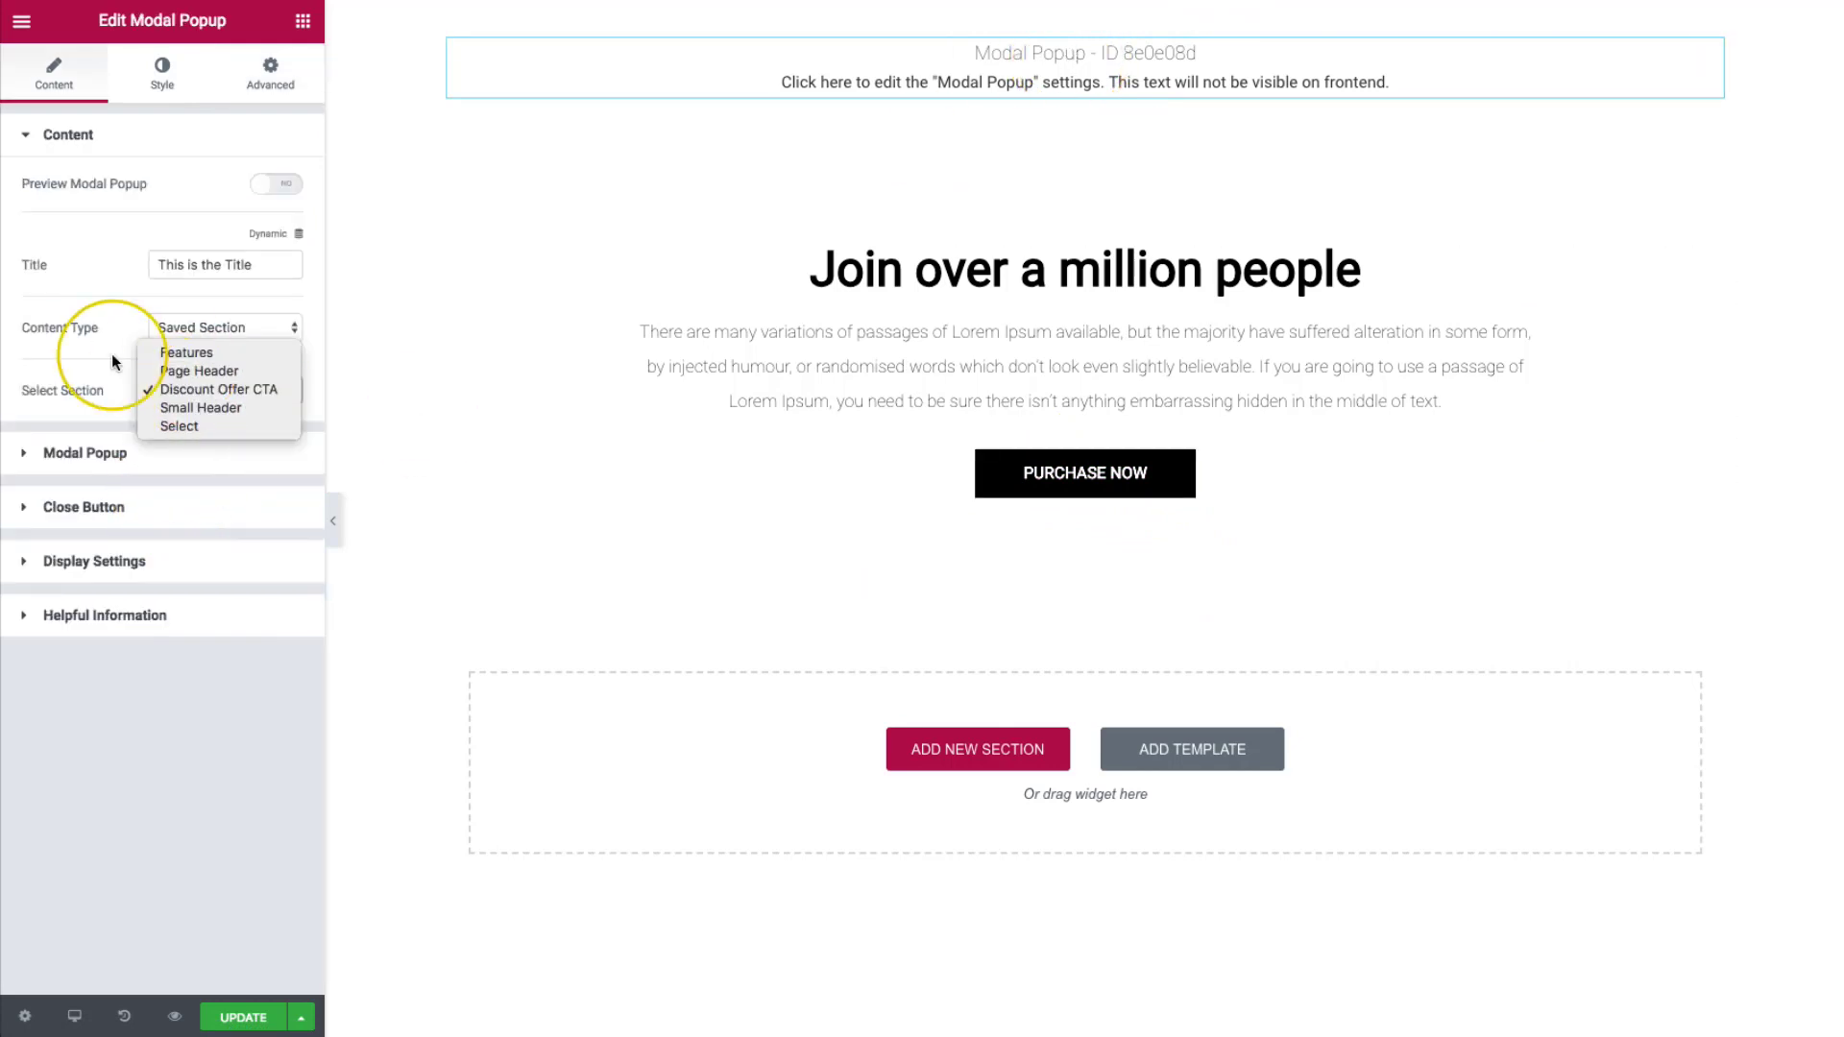
left_click(124, 561)
left_click(124, 561)
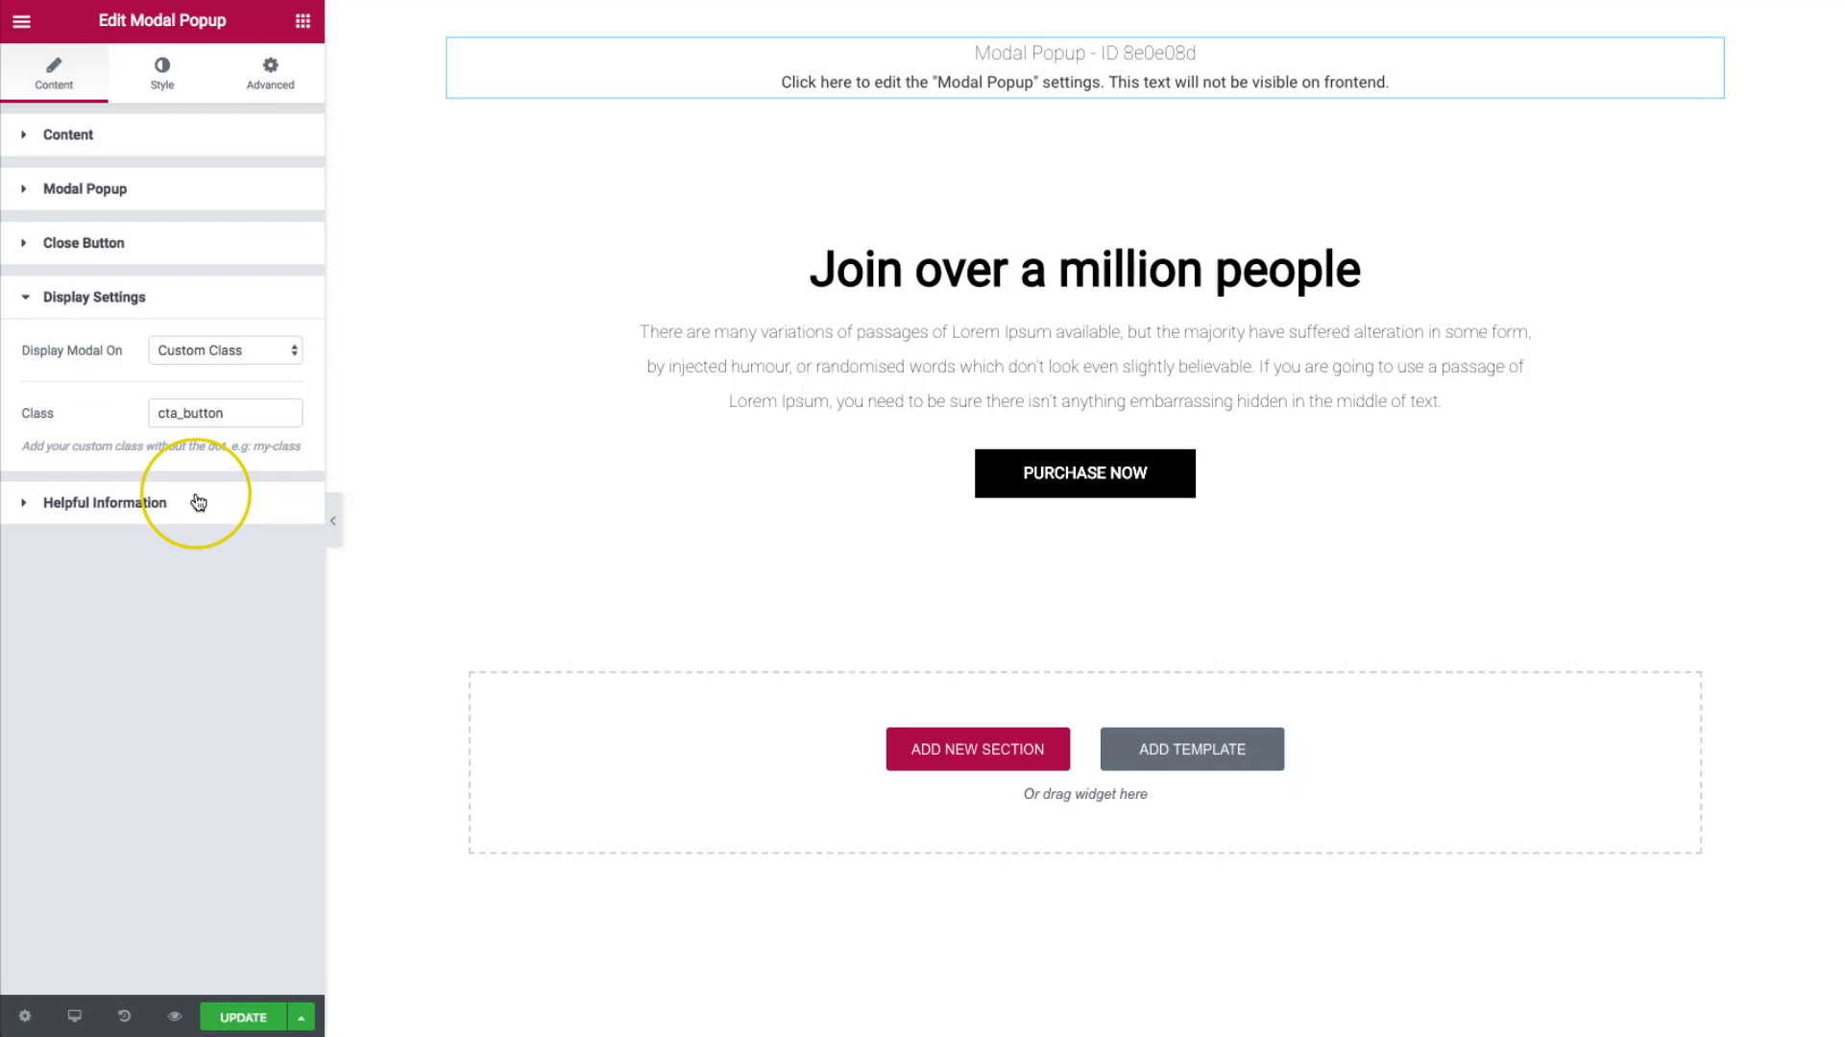
left_click(221, 356)
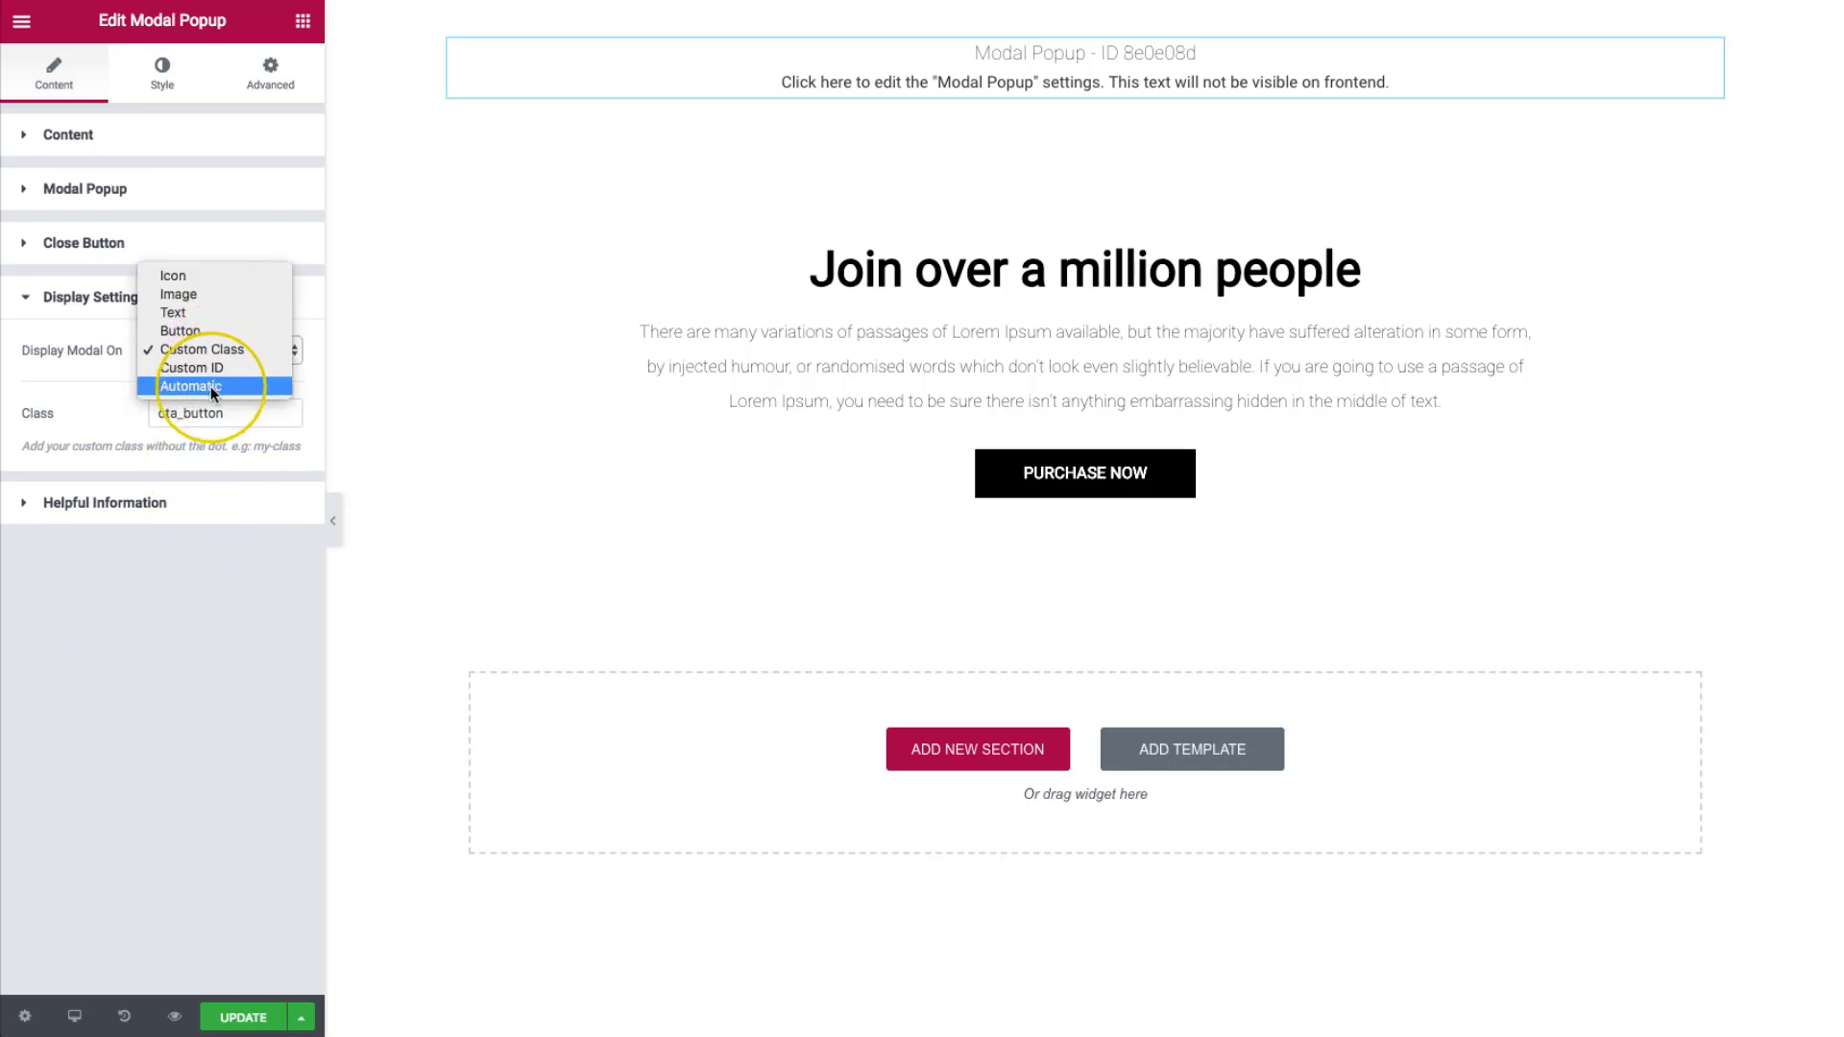
left_click(210, 386)
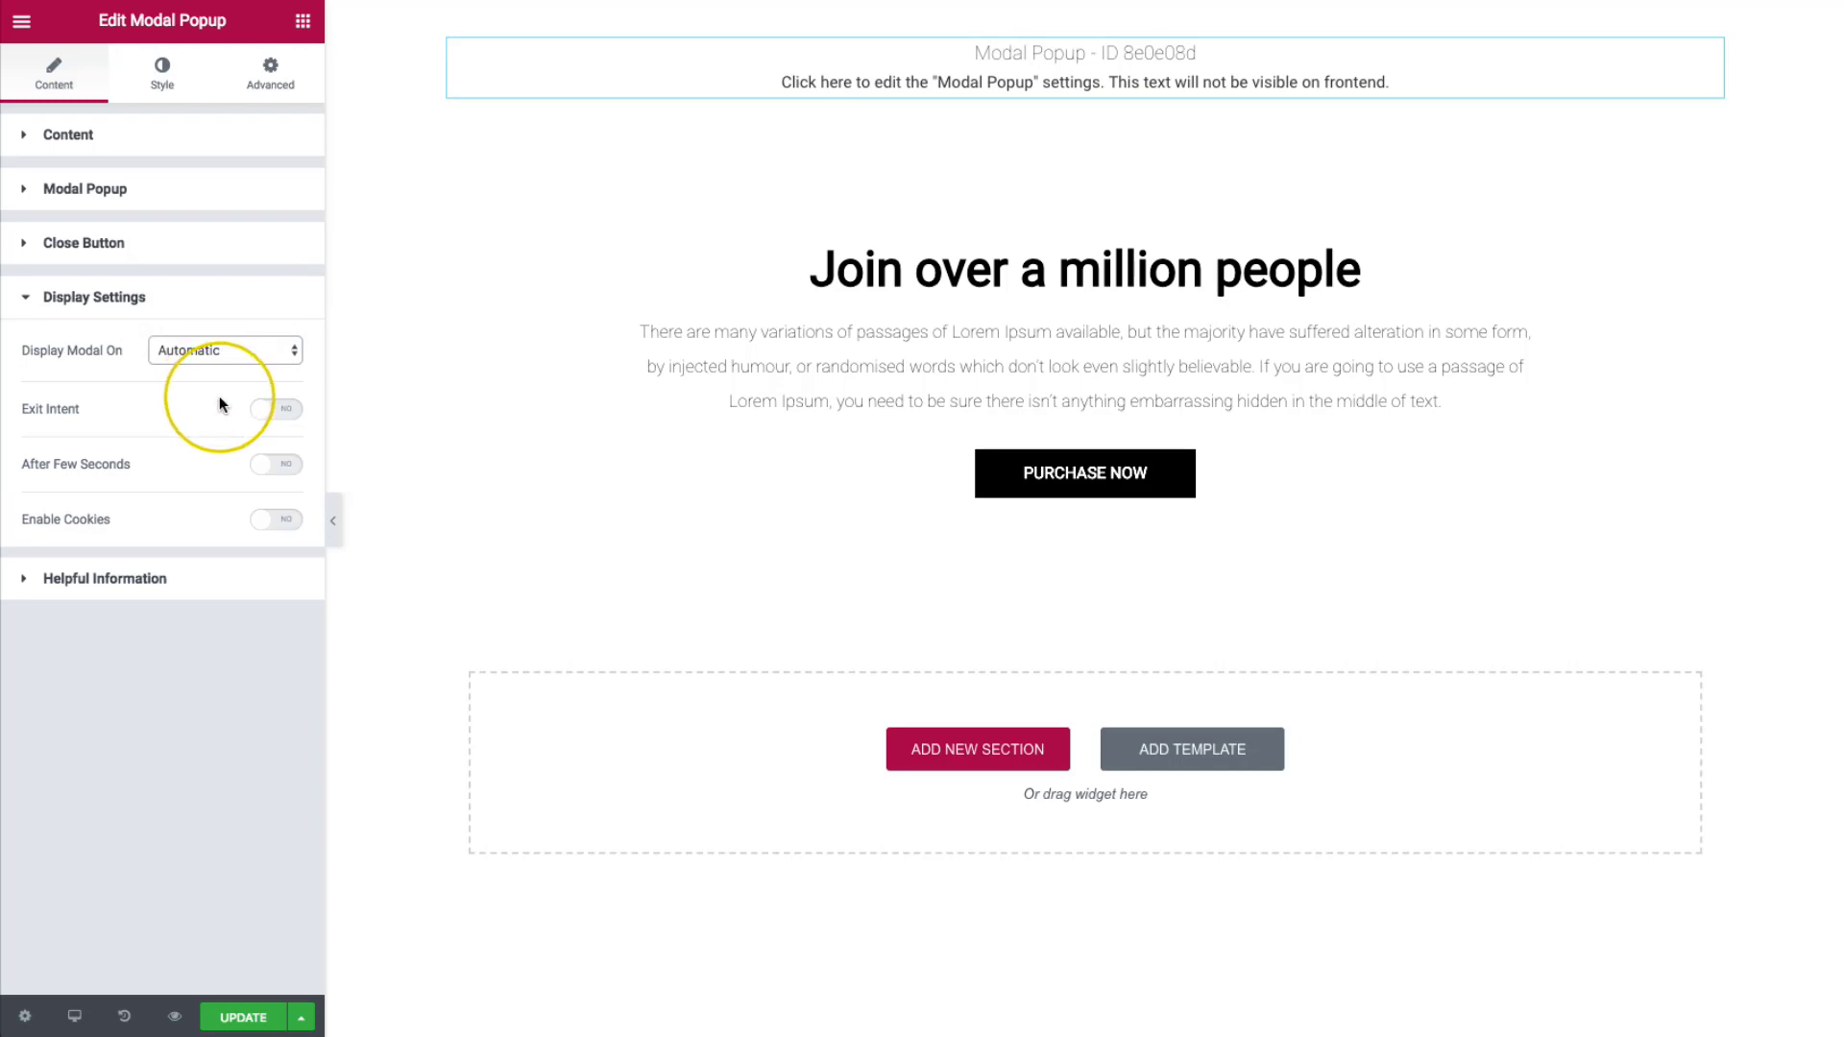
- Switch Exit Intent on and back off, and try After Few Seconds with a load delay of 0 before disabling it
left_click(79, 409)
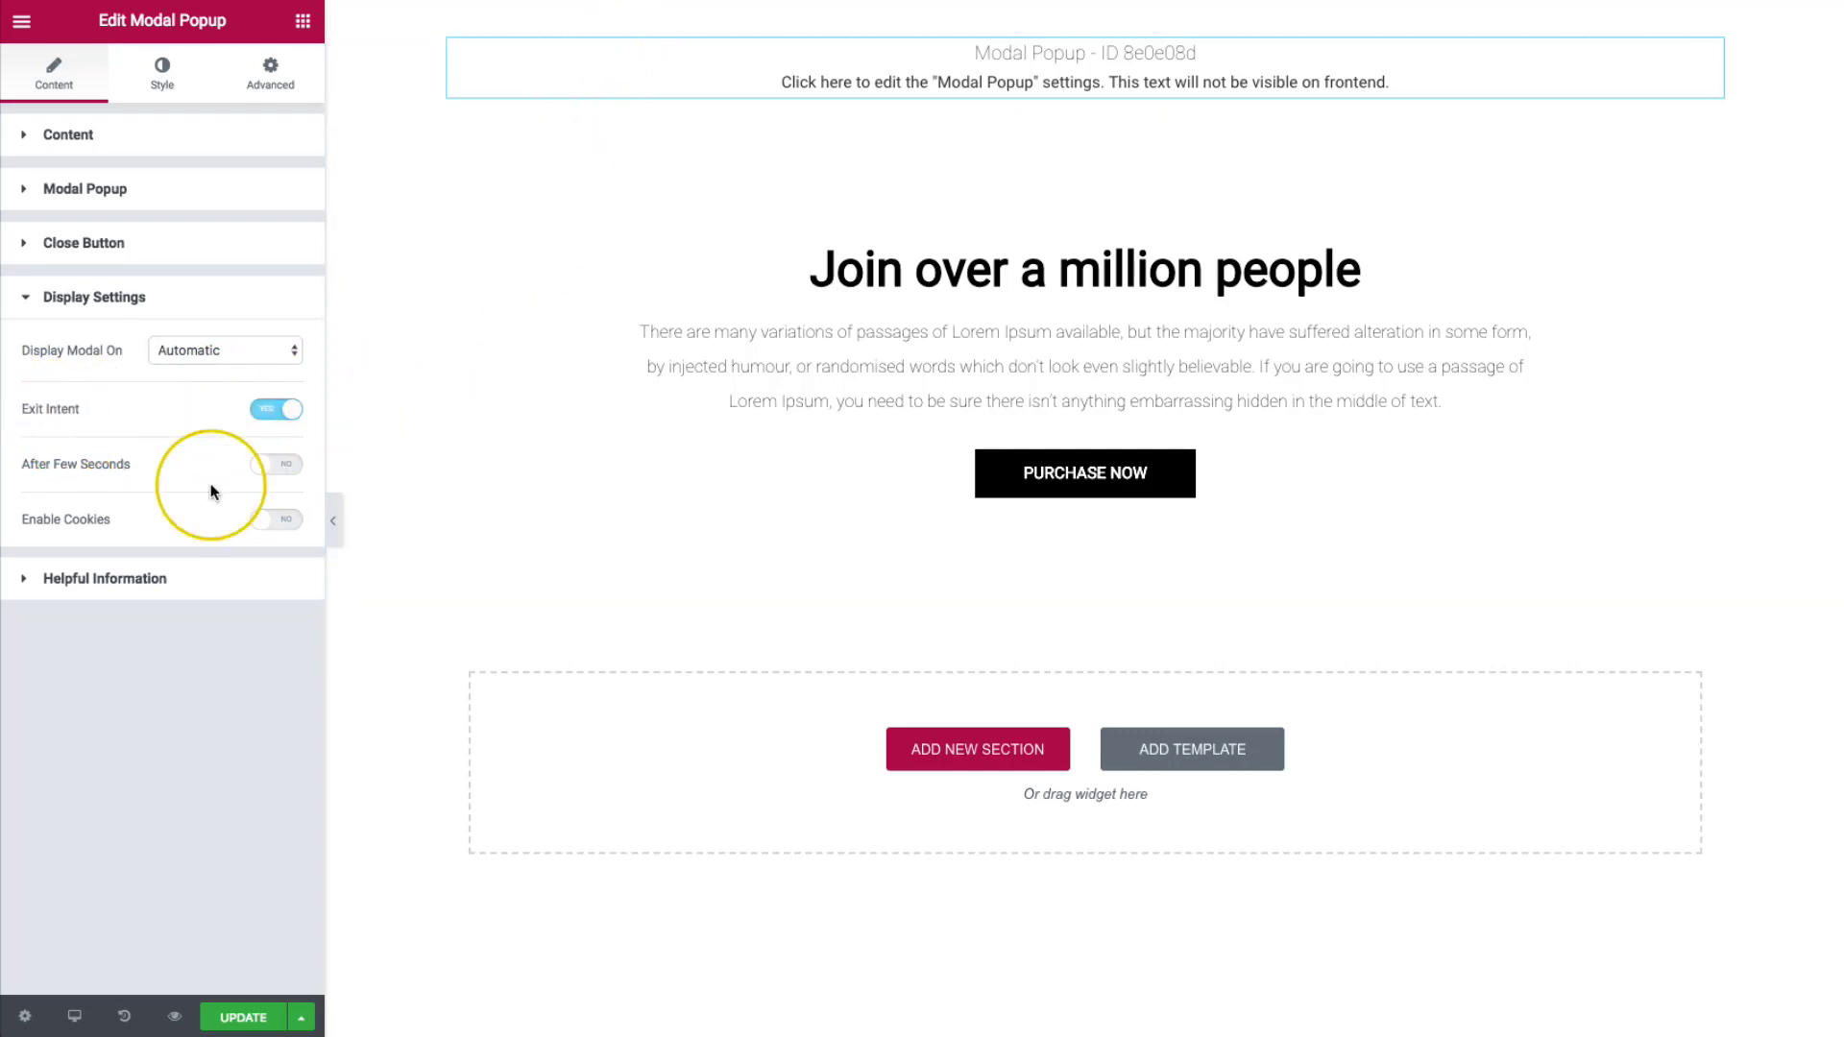
left_click(274, 409)
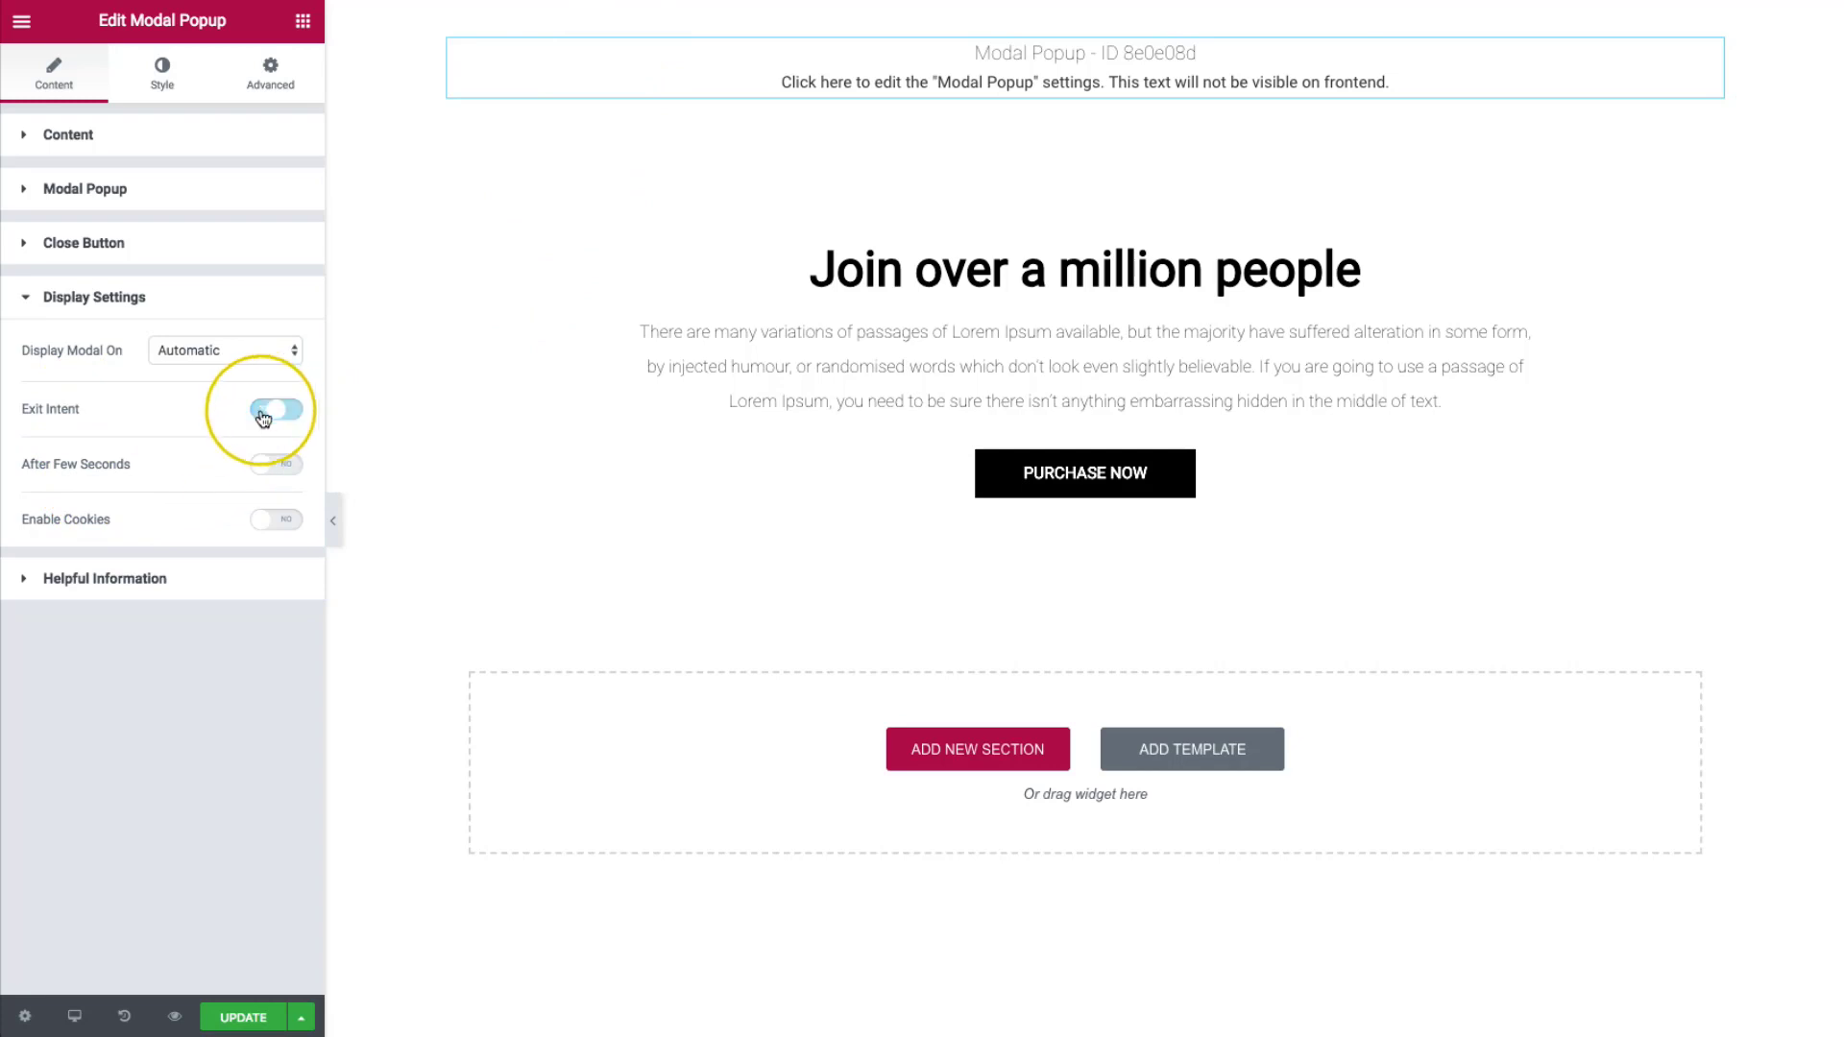
left_click(276, 467)
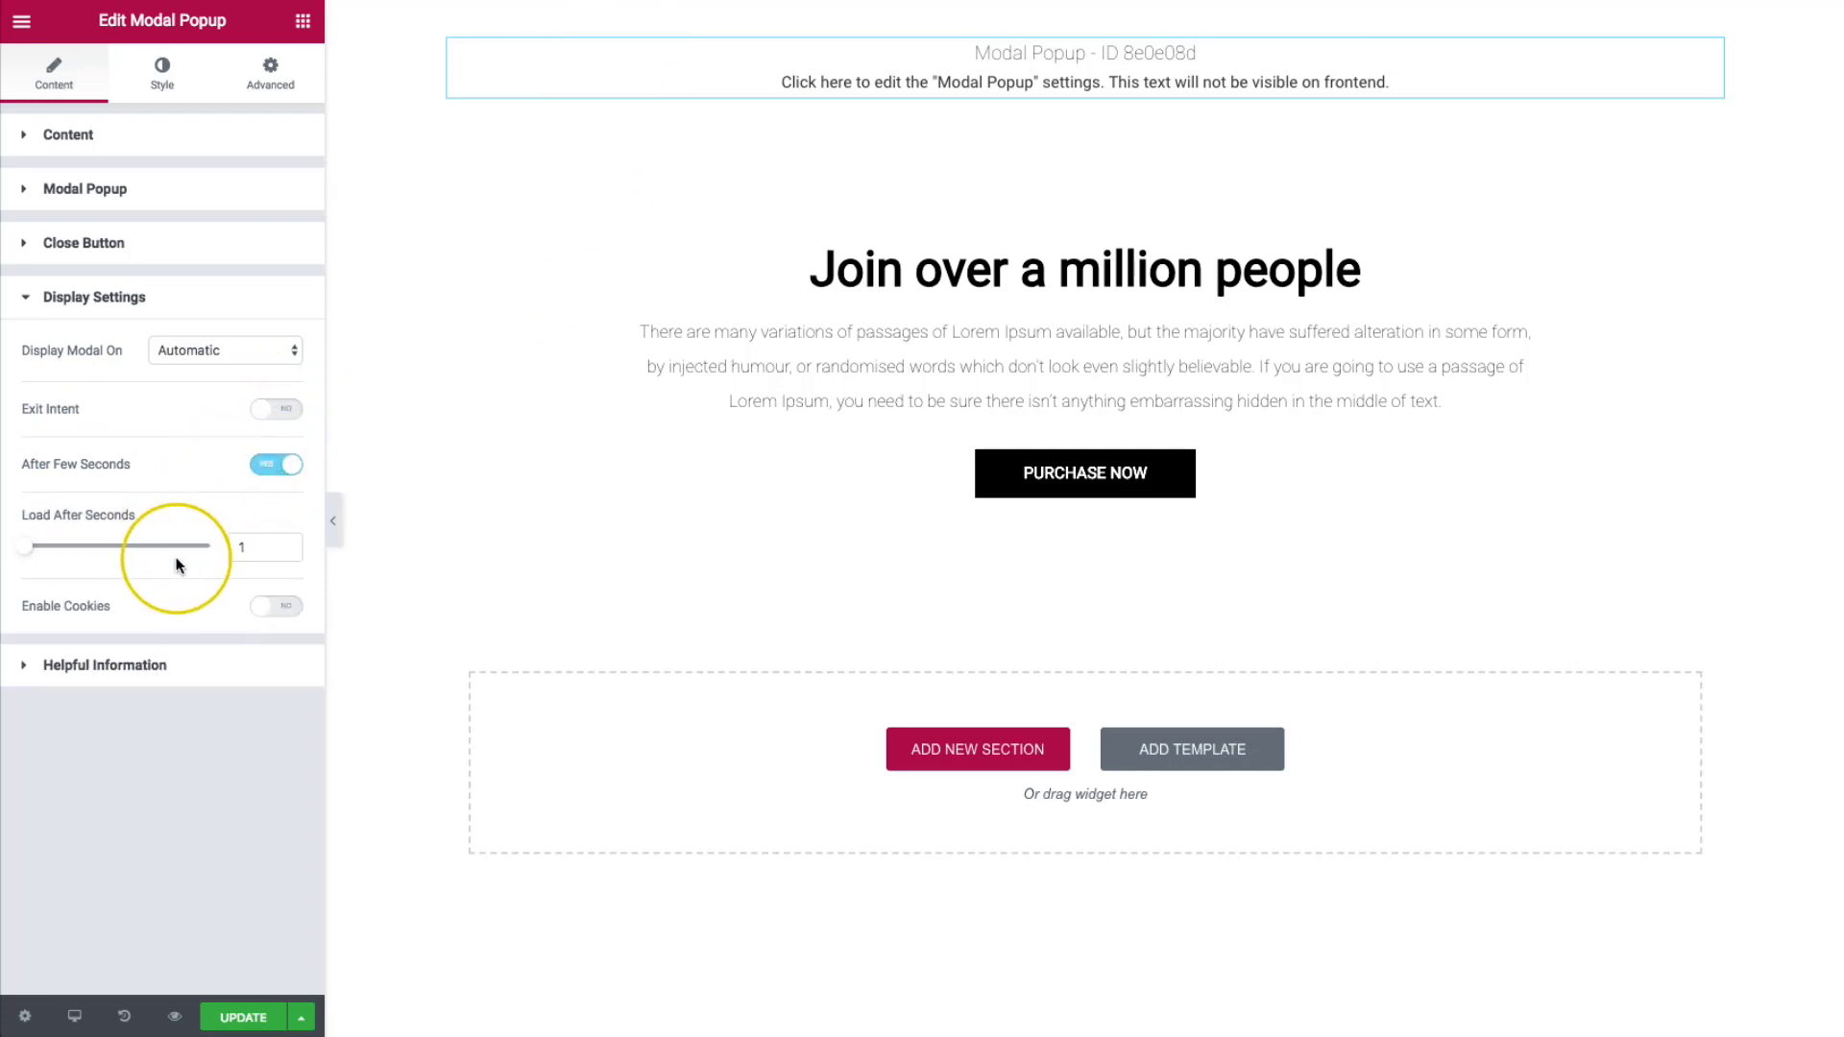
mouse_move(29, 551)
left_mouse_down()
mouse_move(74, 551)
mouse_move(11, 555)
left_mouse_up()
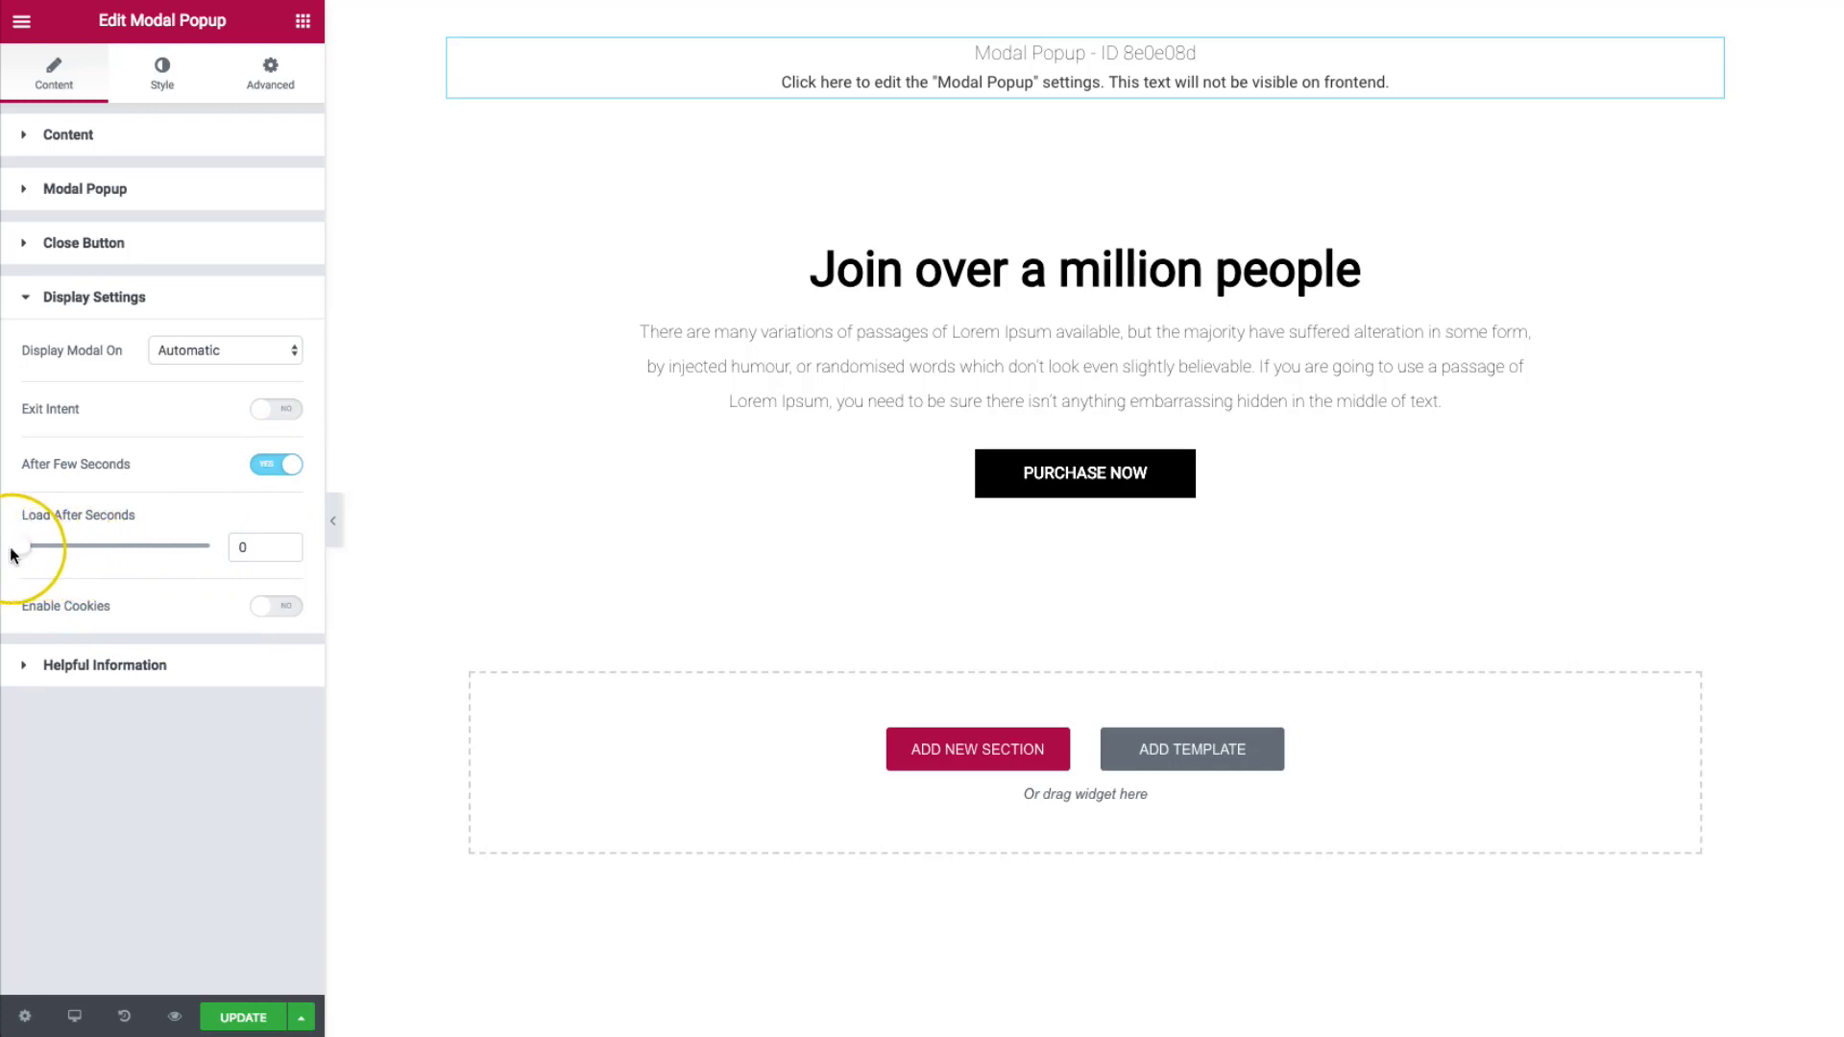
left_click(273, 465)
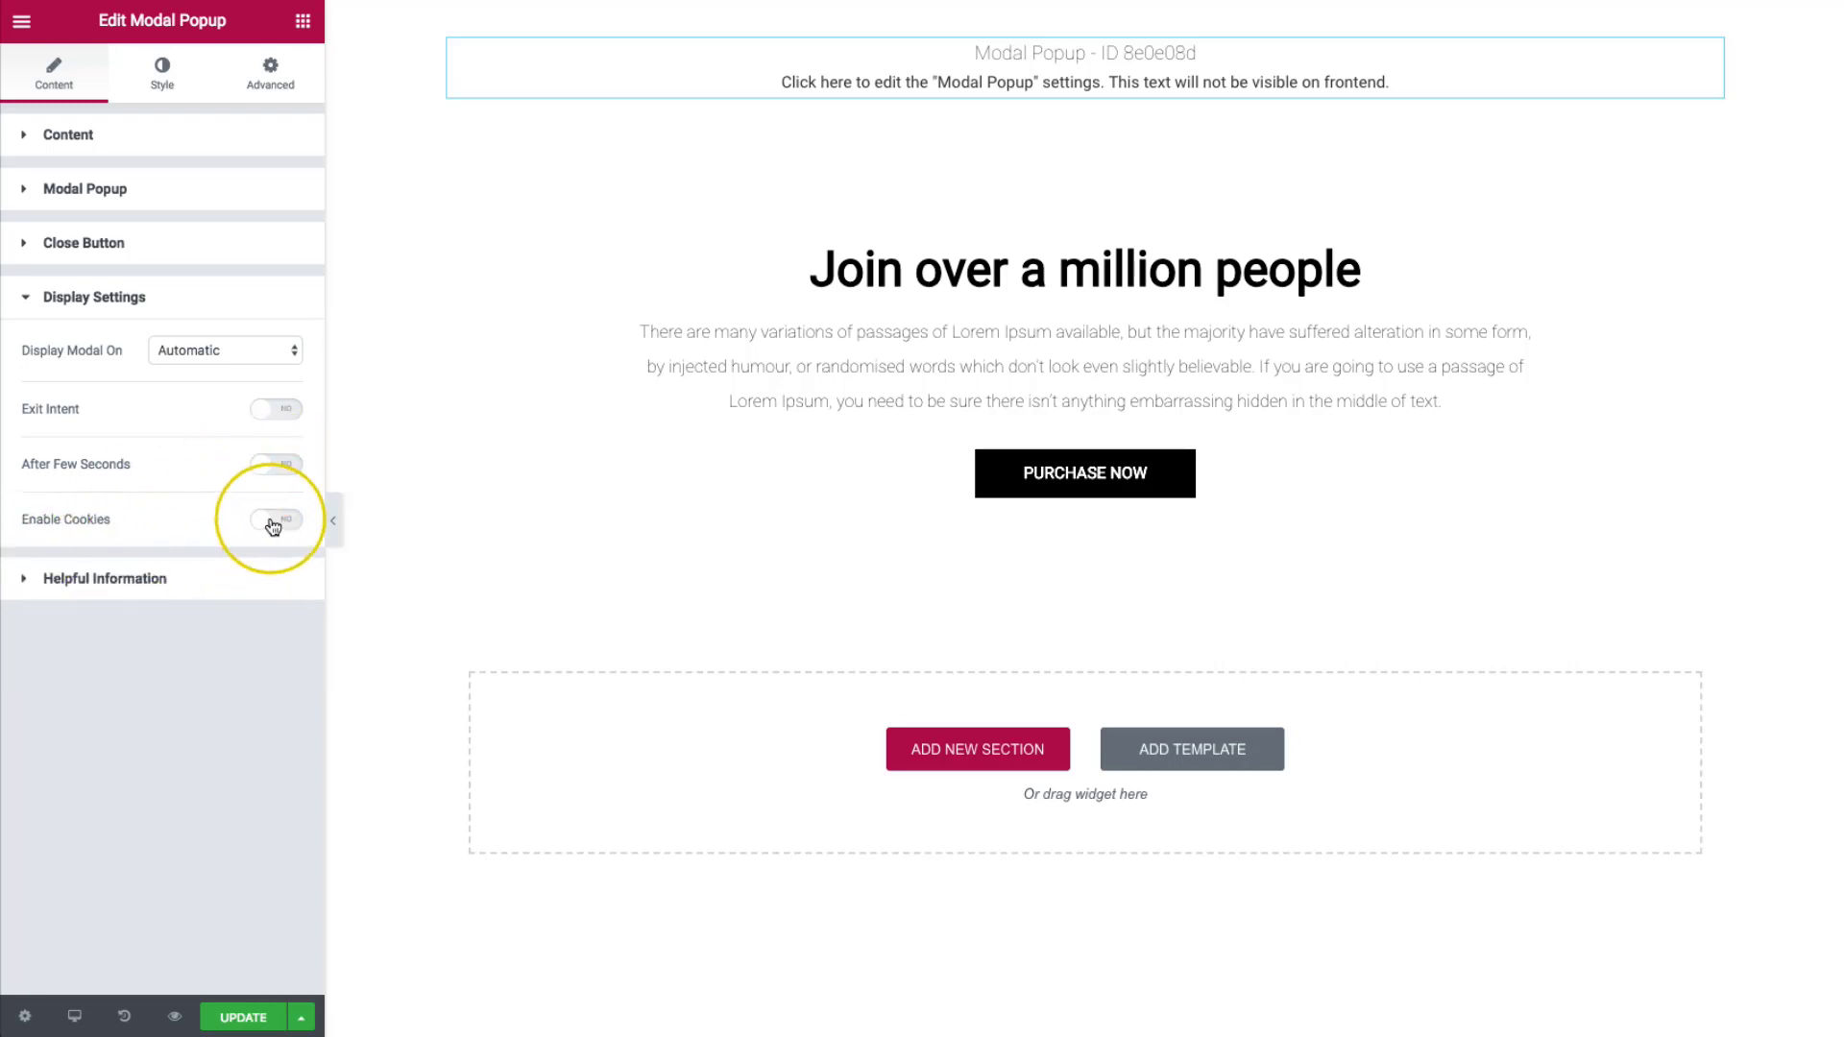
- Try Enable Cookies with Do Not Show After Closing set to 4 days, and switch it back off
left_click(273, 525)
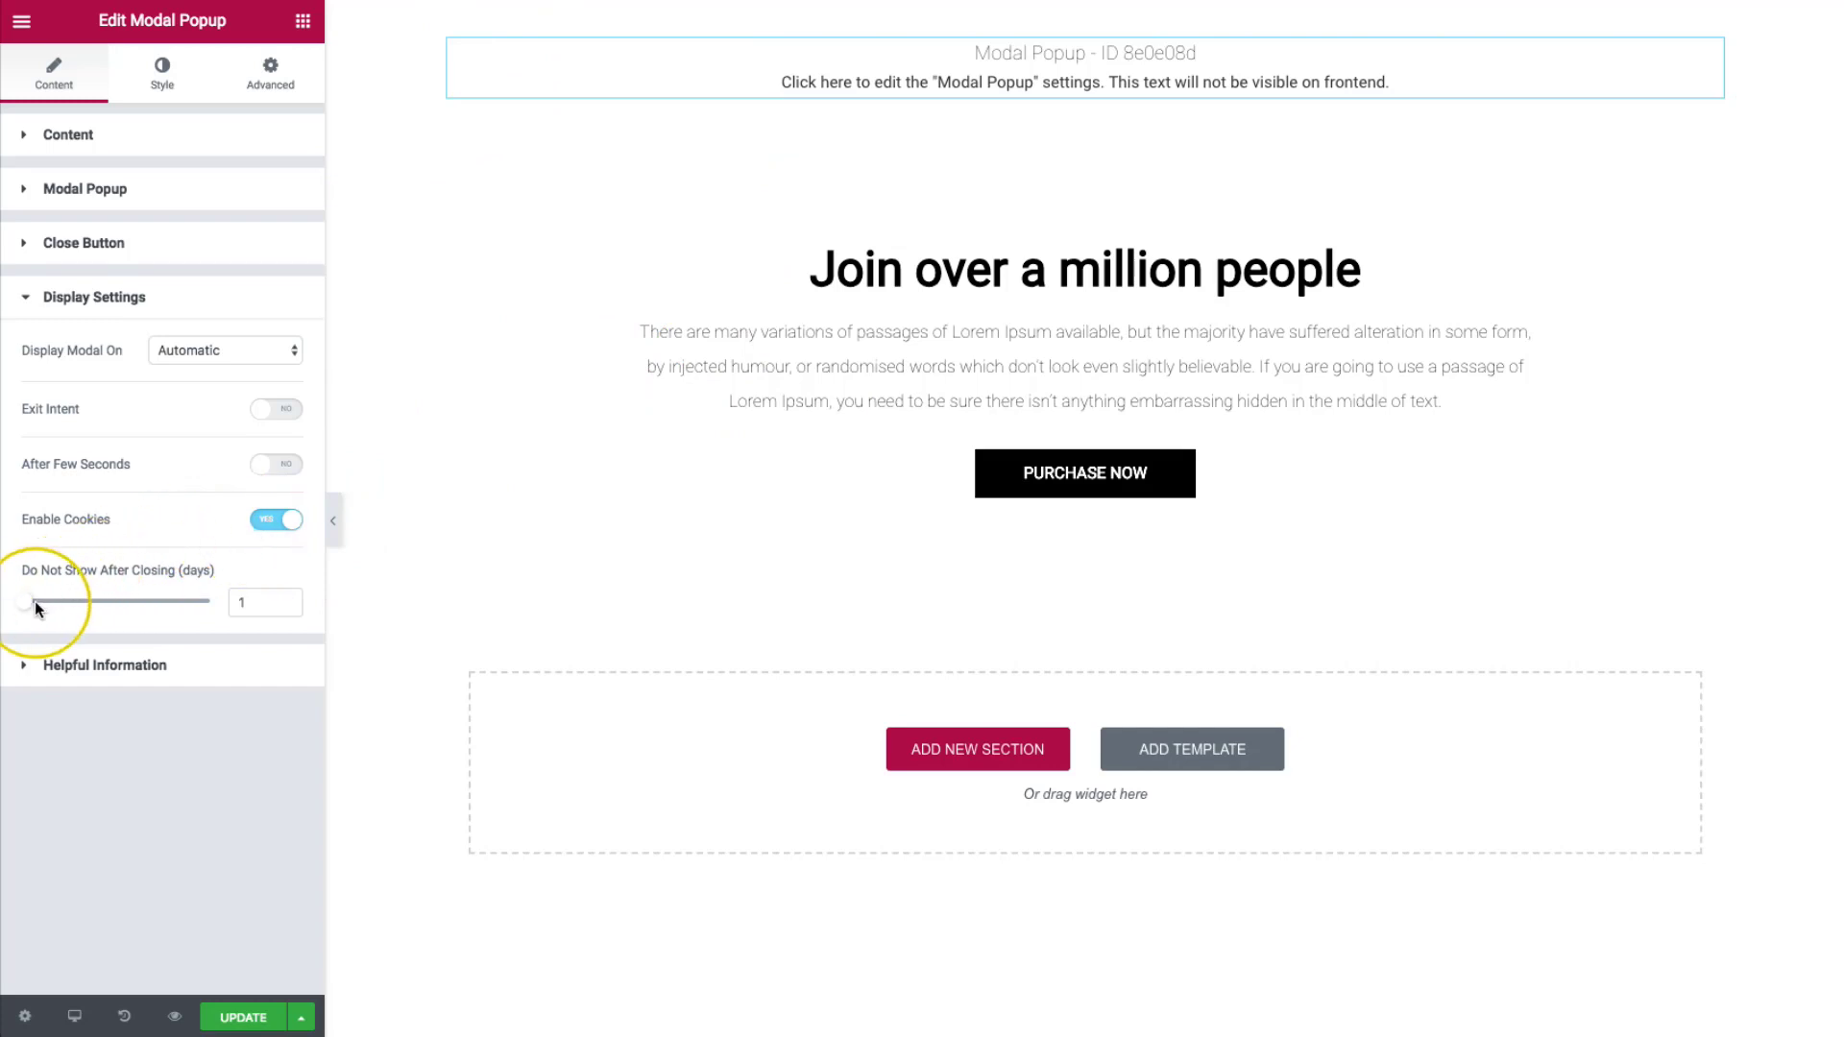
mouse_move(31, 605)
left_mouse_down()
mouse_move(211, 602)
mouse_move(16, 613)
left_mouse_up()
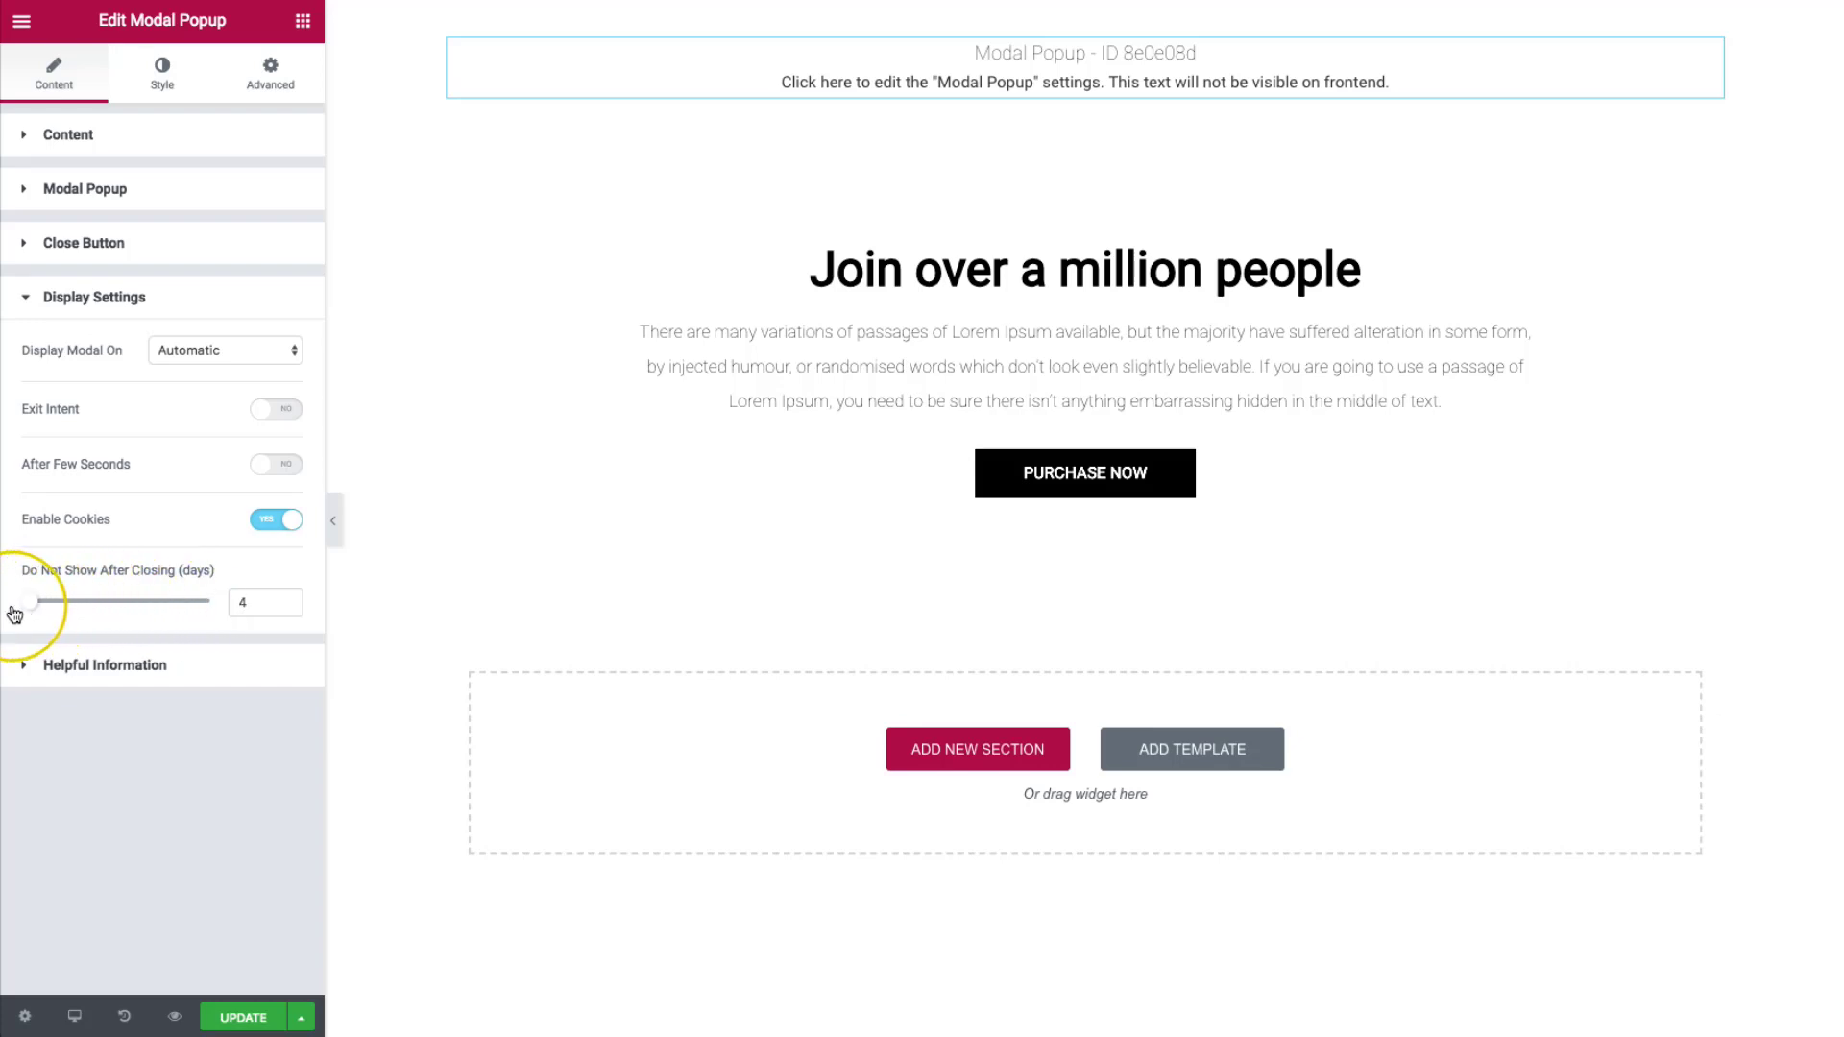
left_click(279, 527)
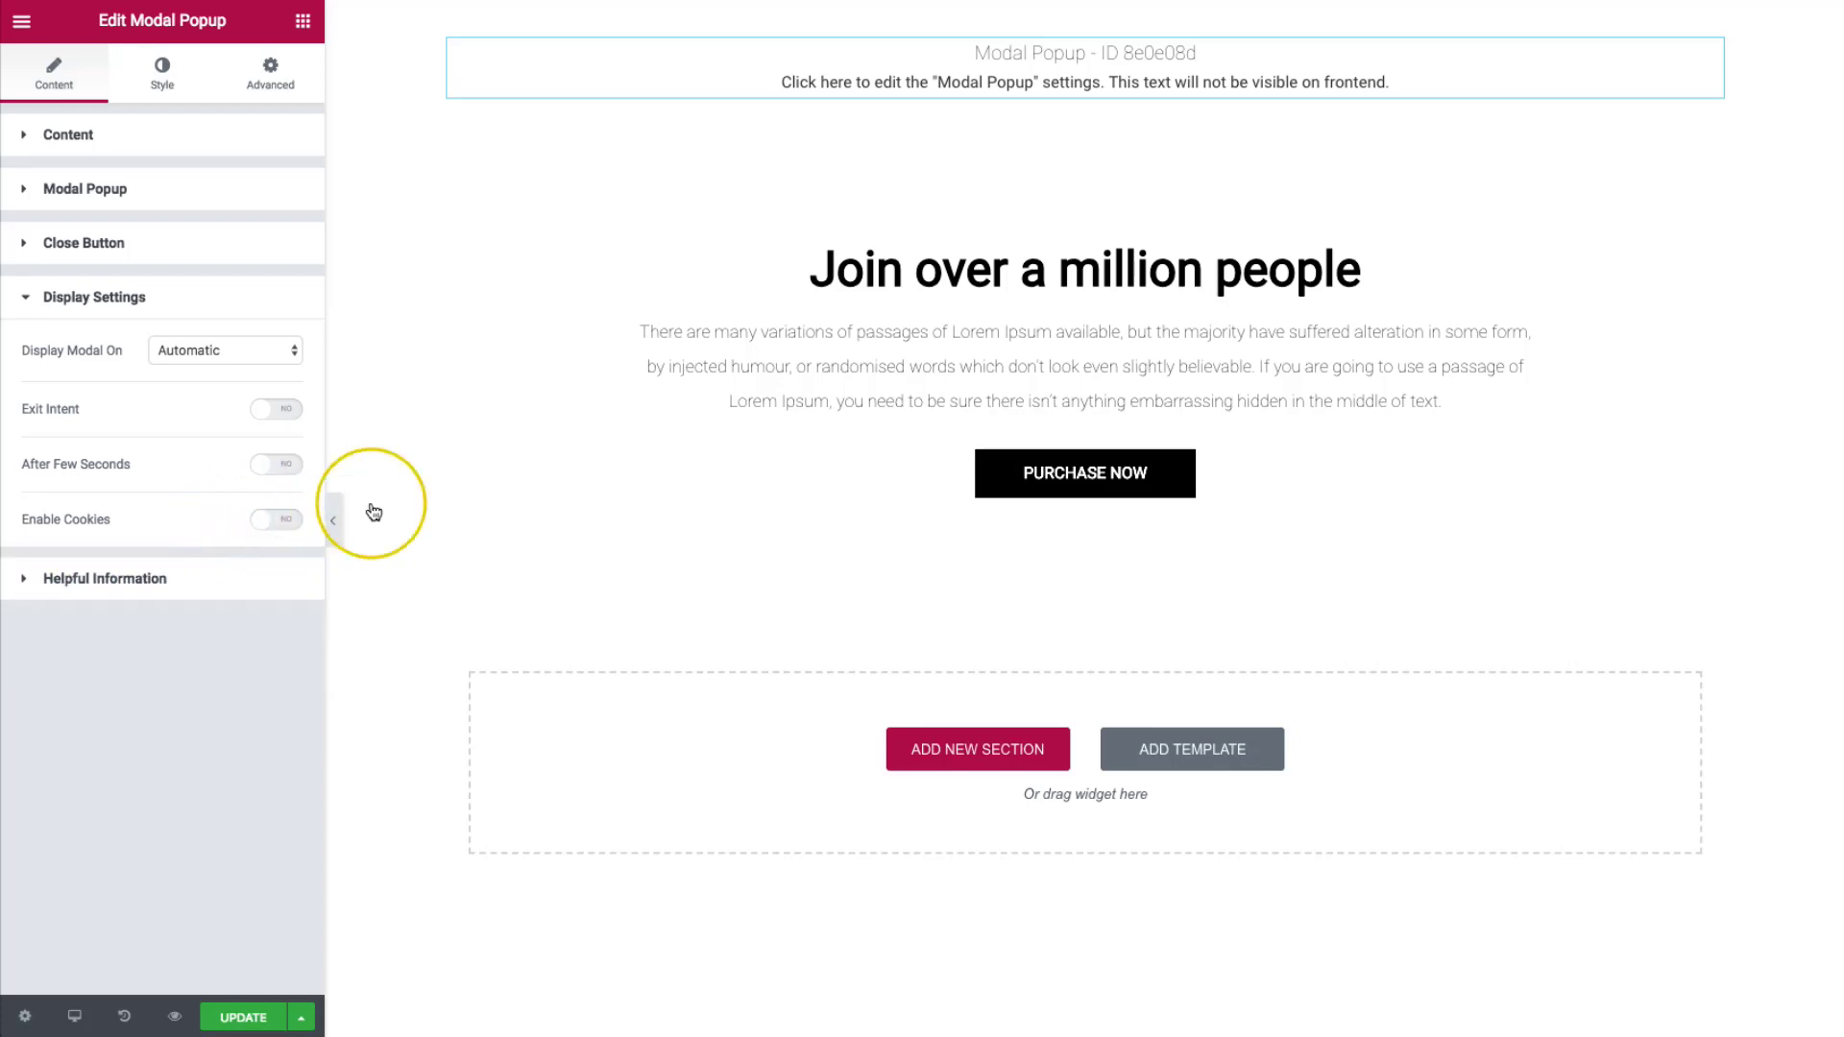
- Turn on the modal popup preview and open the style settings for its title
left_click(161, 80)
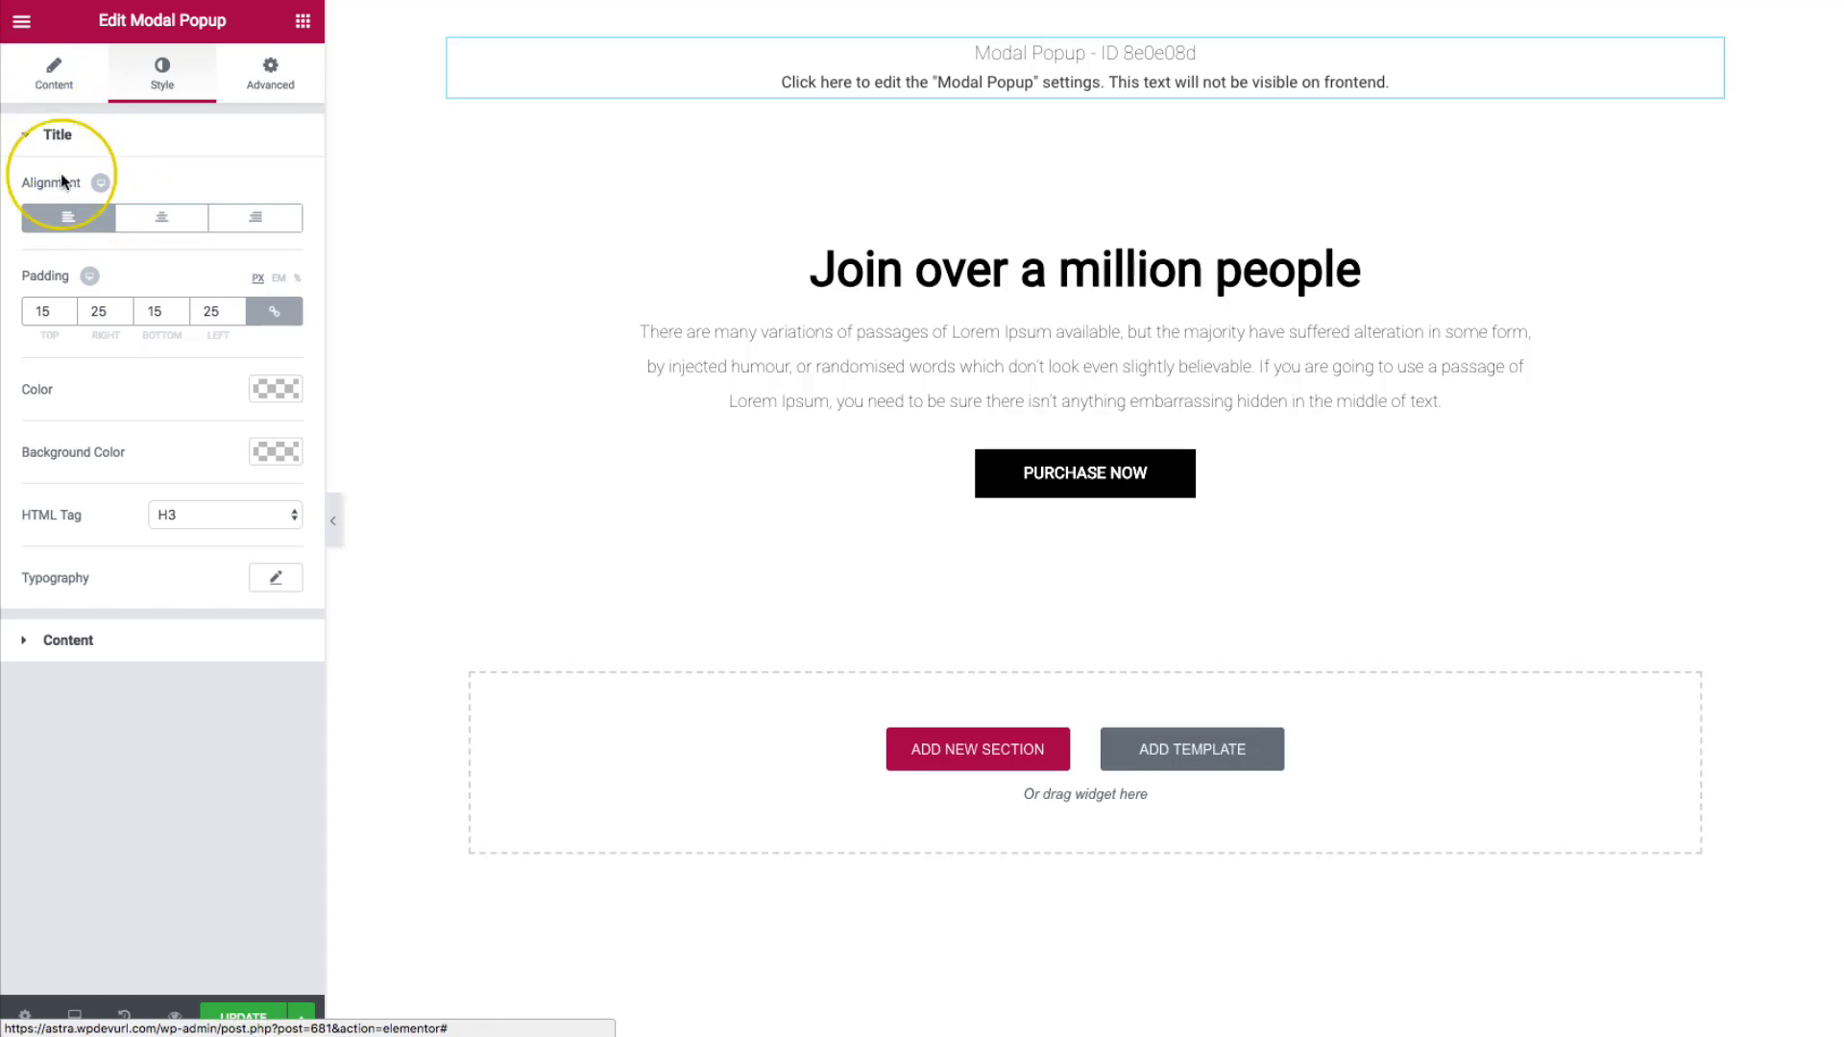
left_click(61, 84)
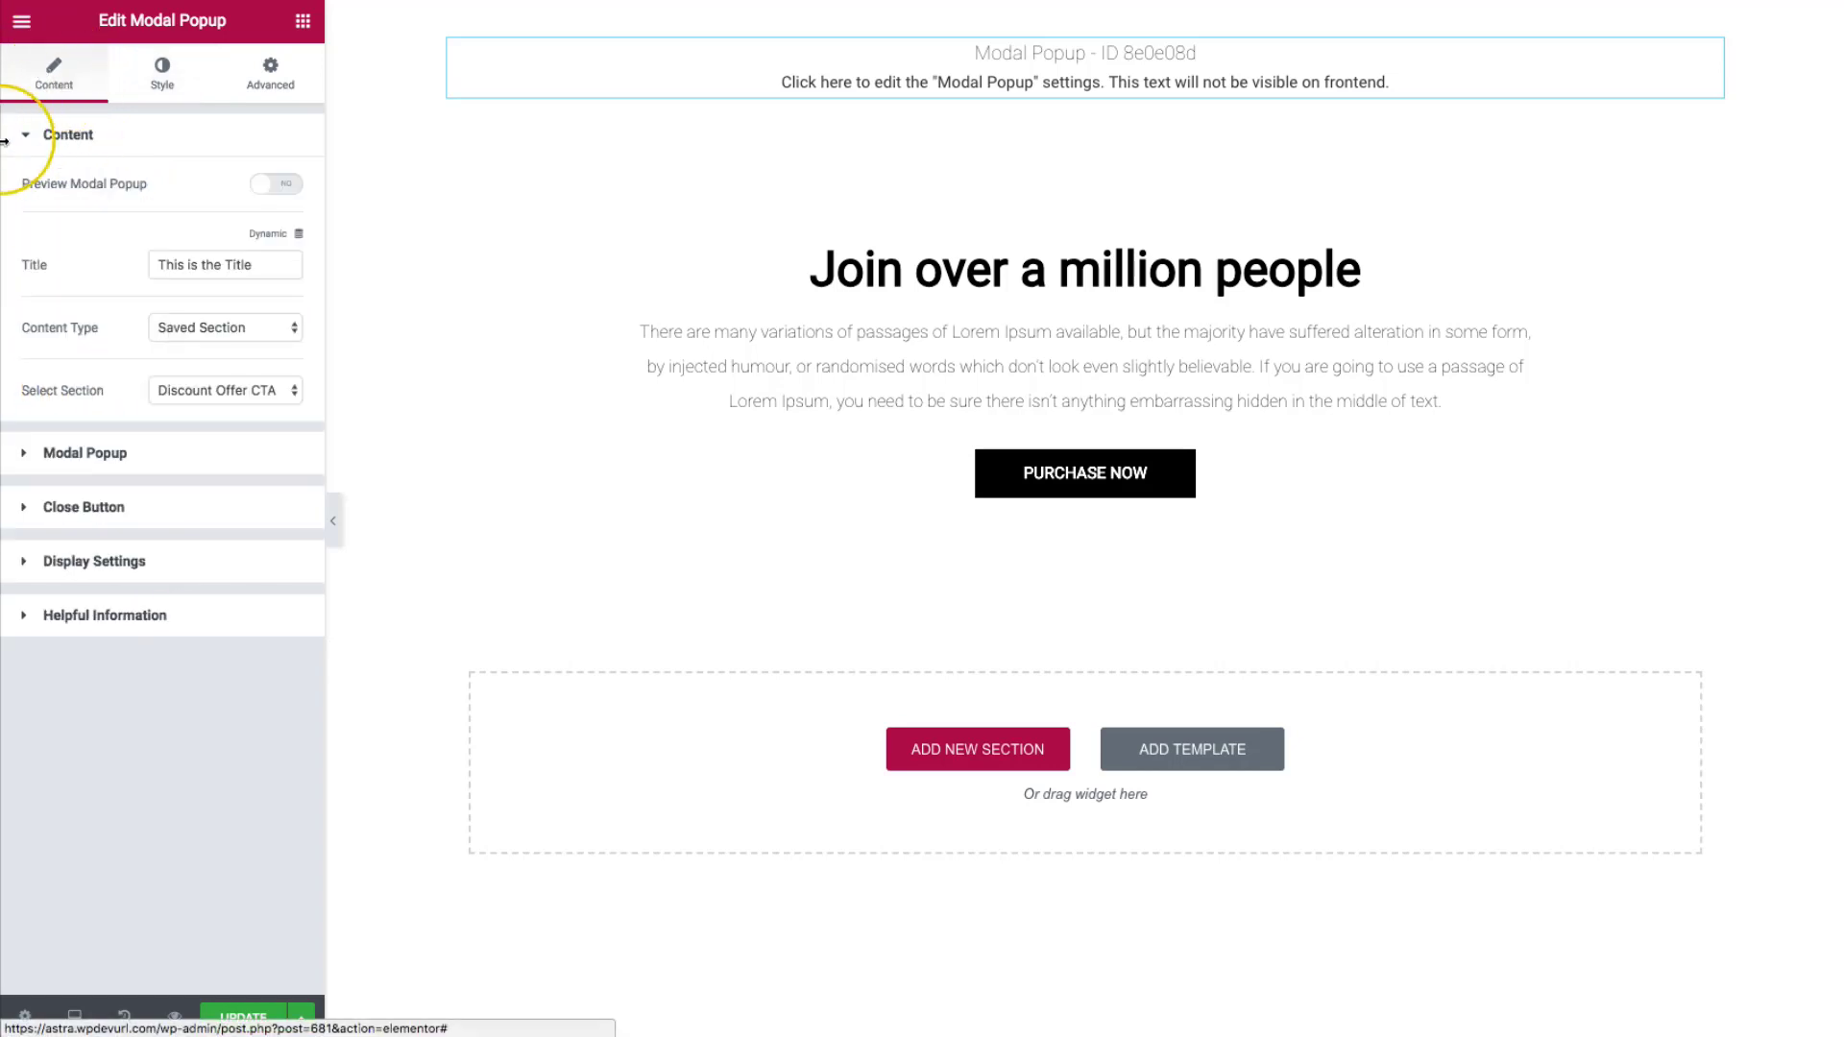
left_click(279, 185)
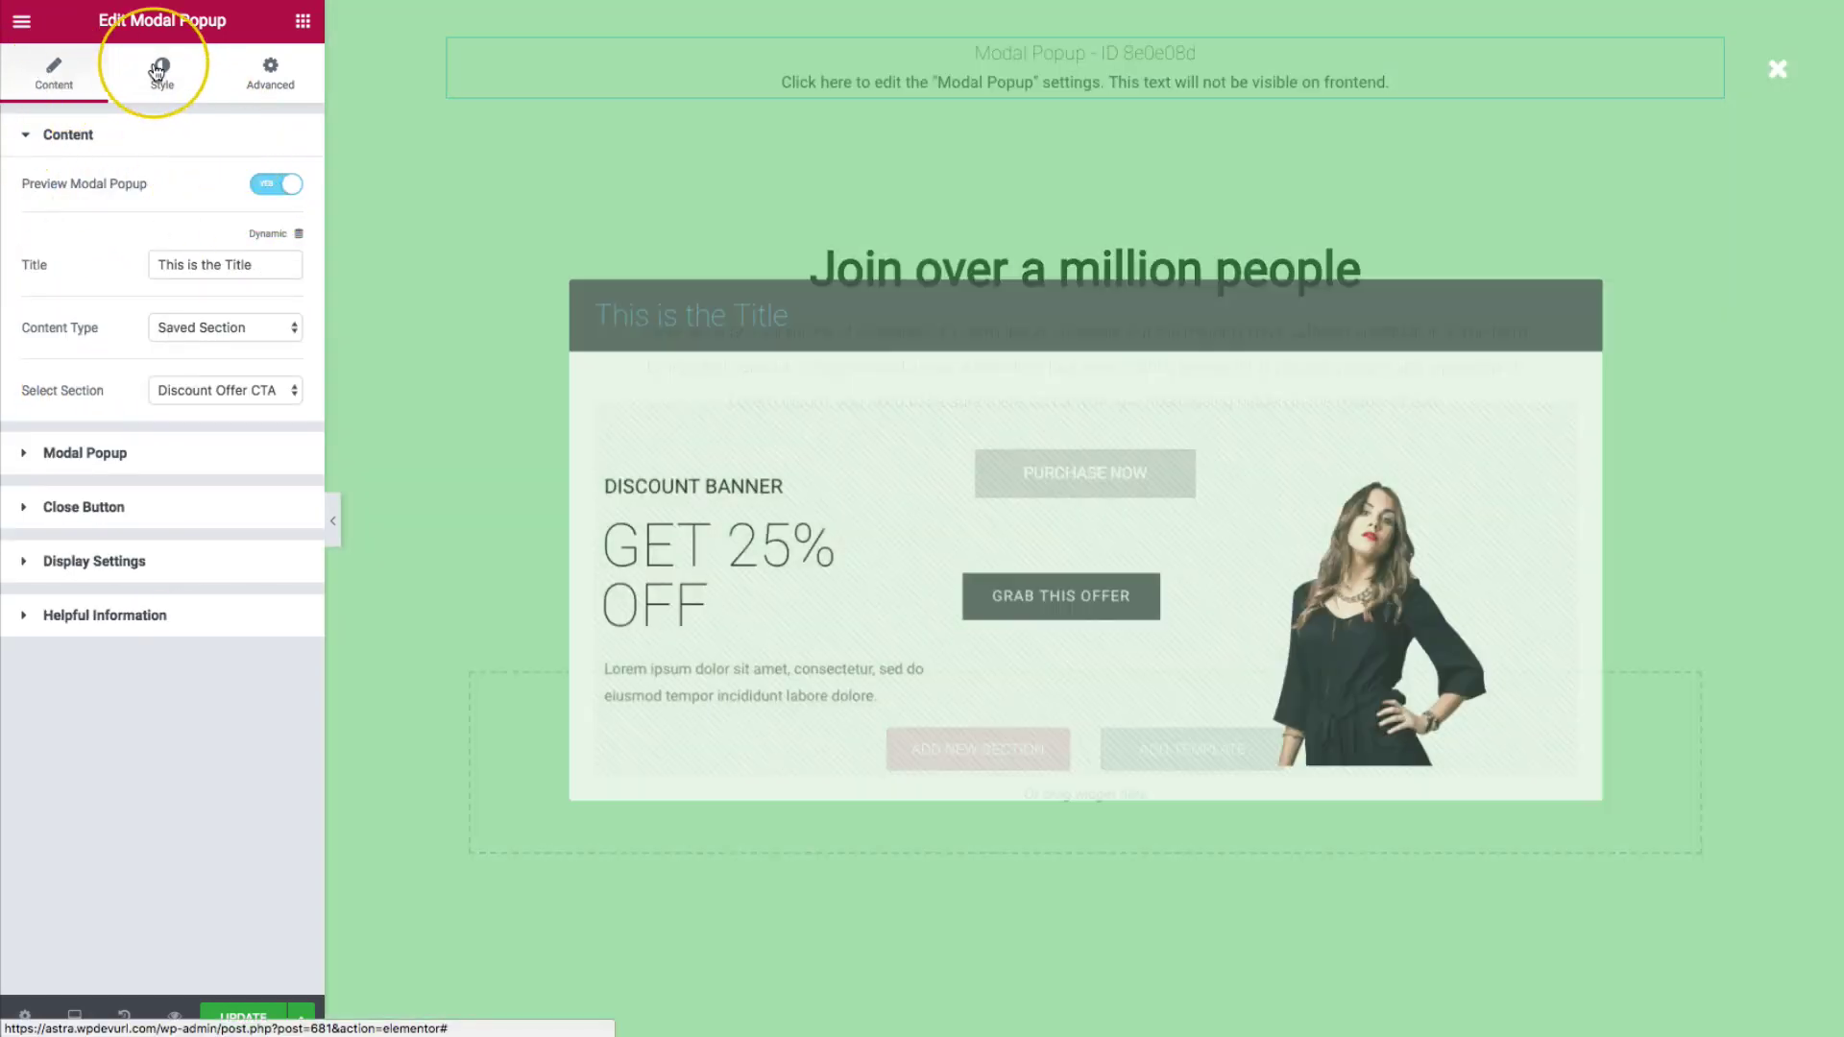
left_click(163, 77)
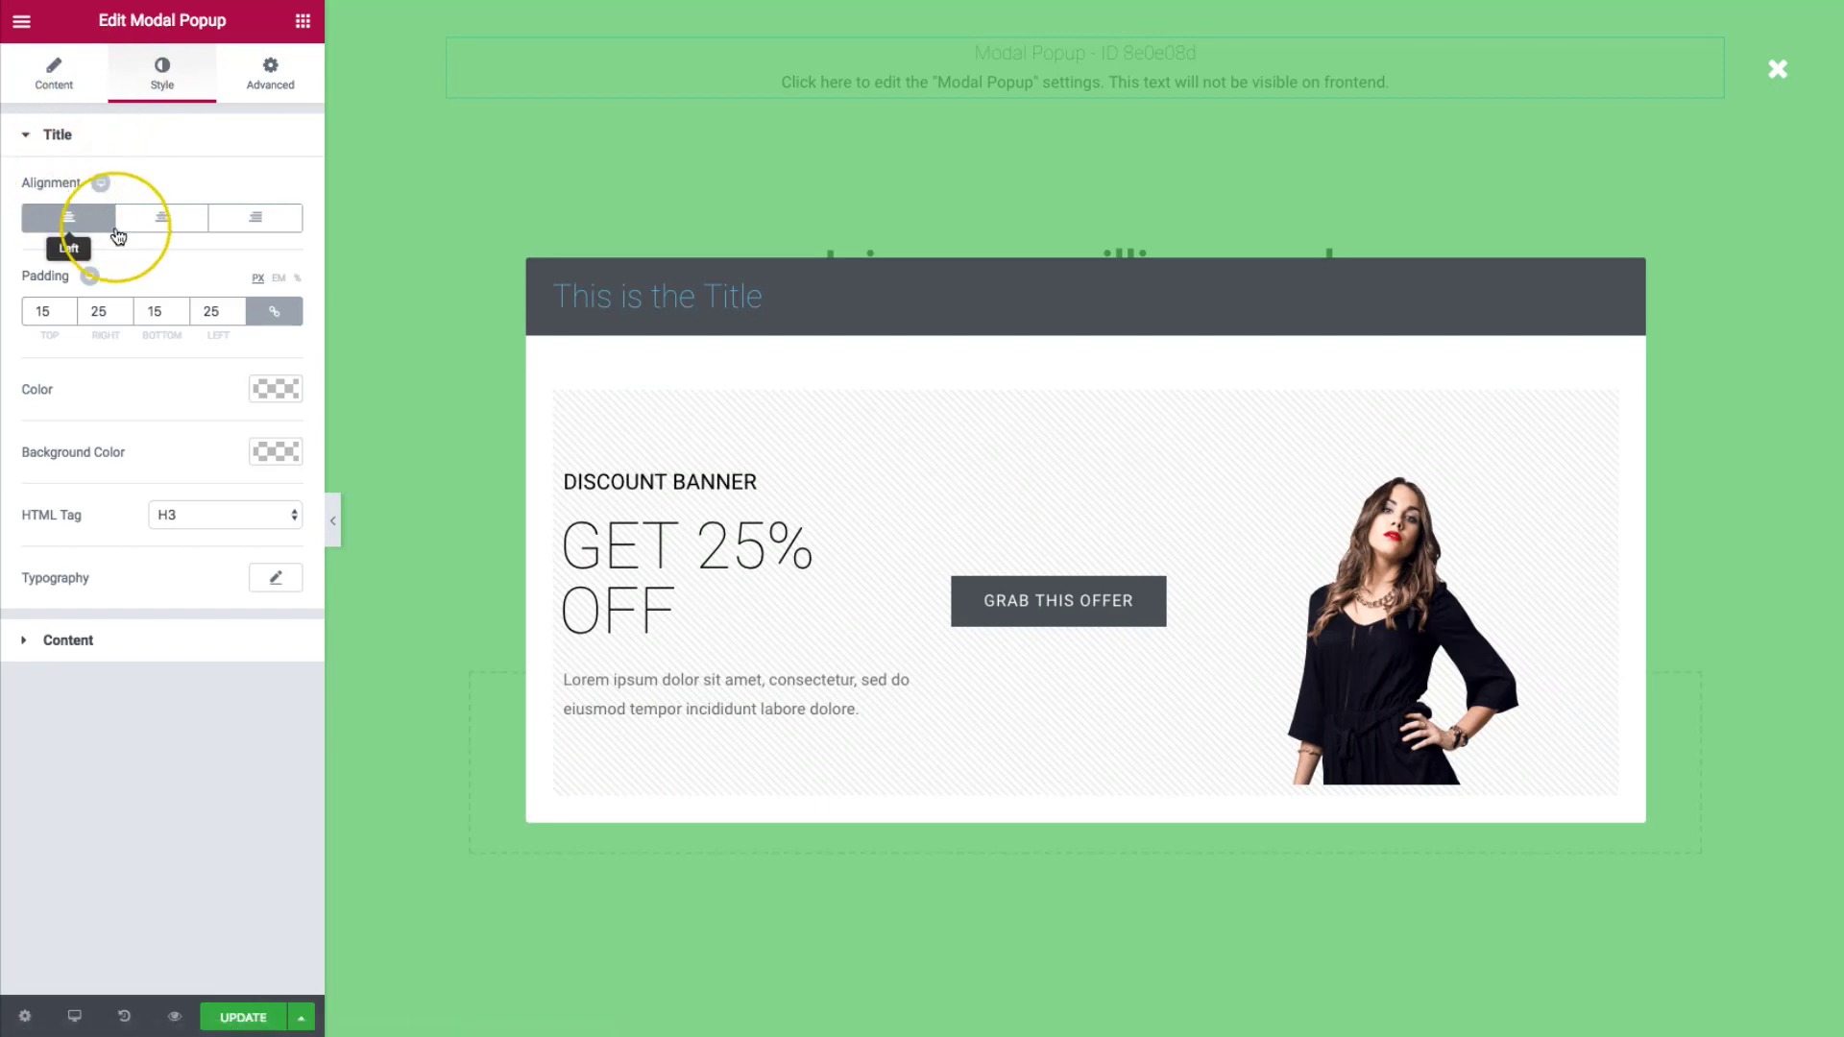
- Try center and right alignment for the popup title and restore left alignment
left_click(162, 219)
left_click(254, 225)
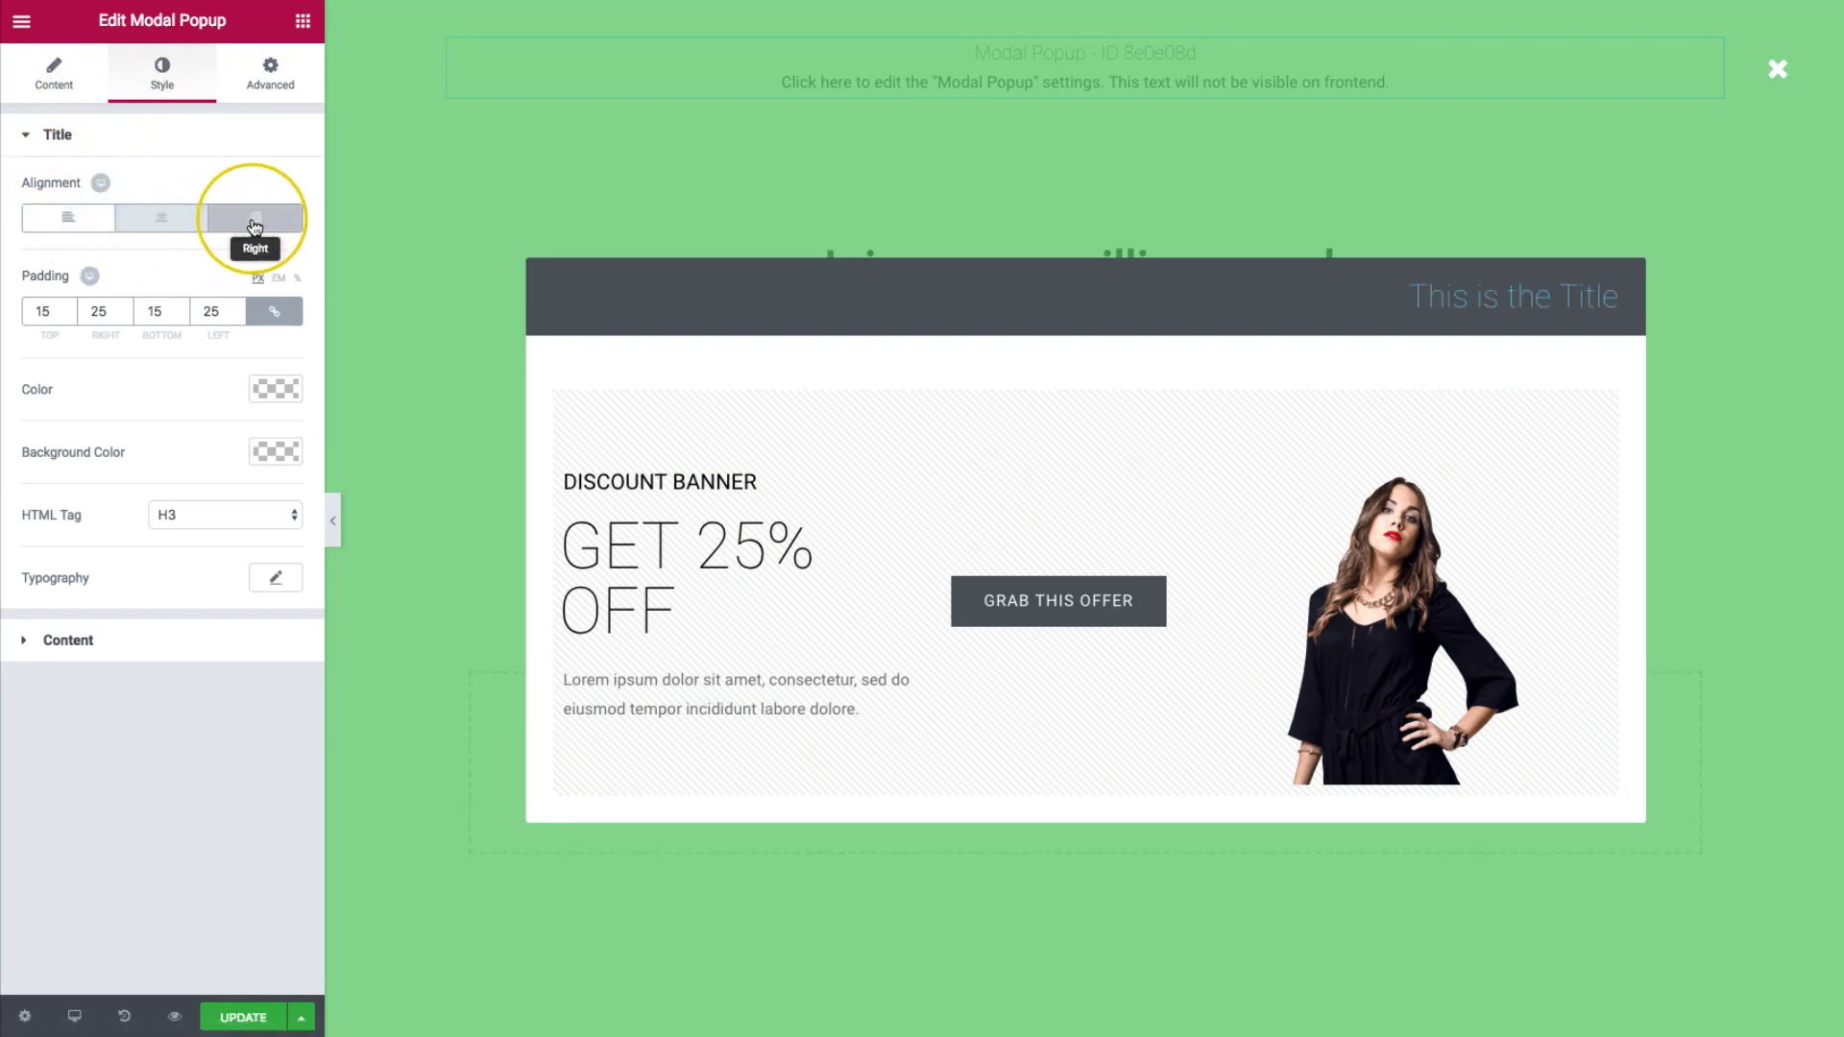
left_click(150, 220)
left_click(63, 220)
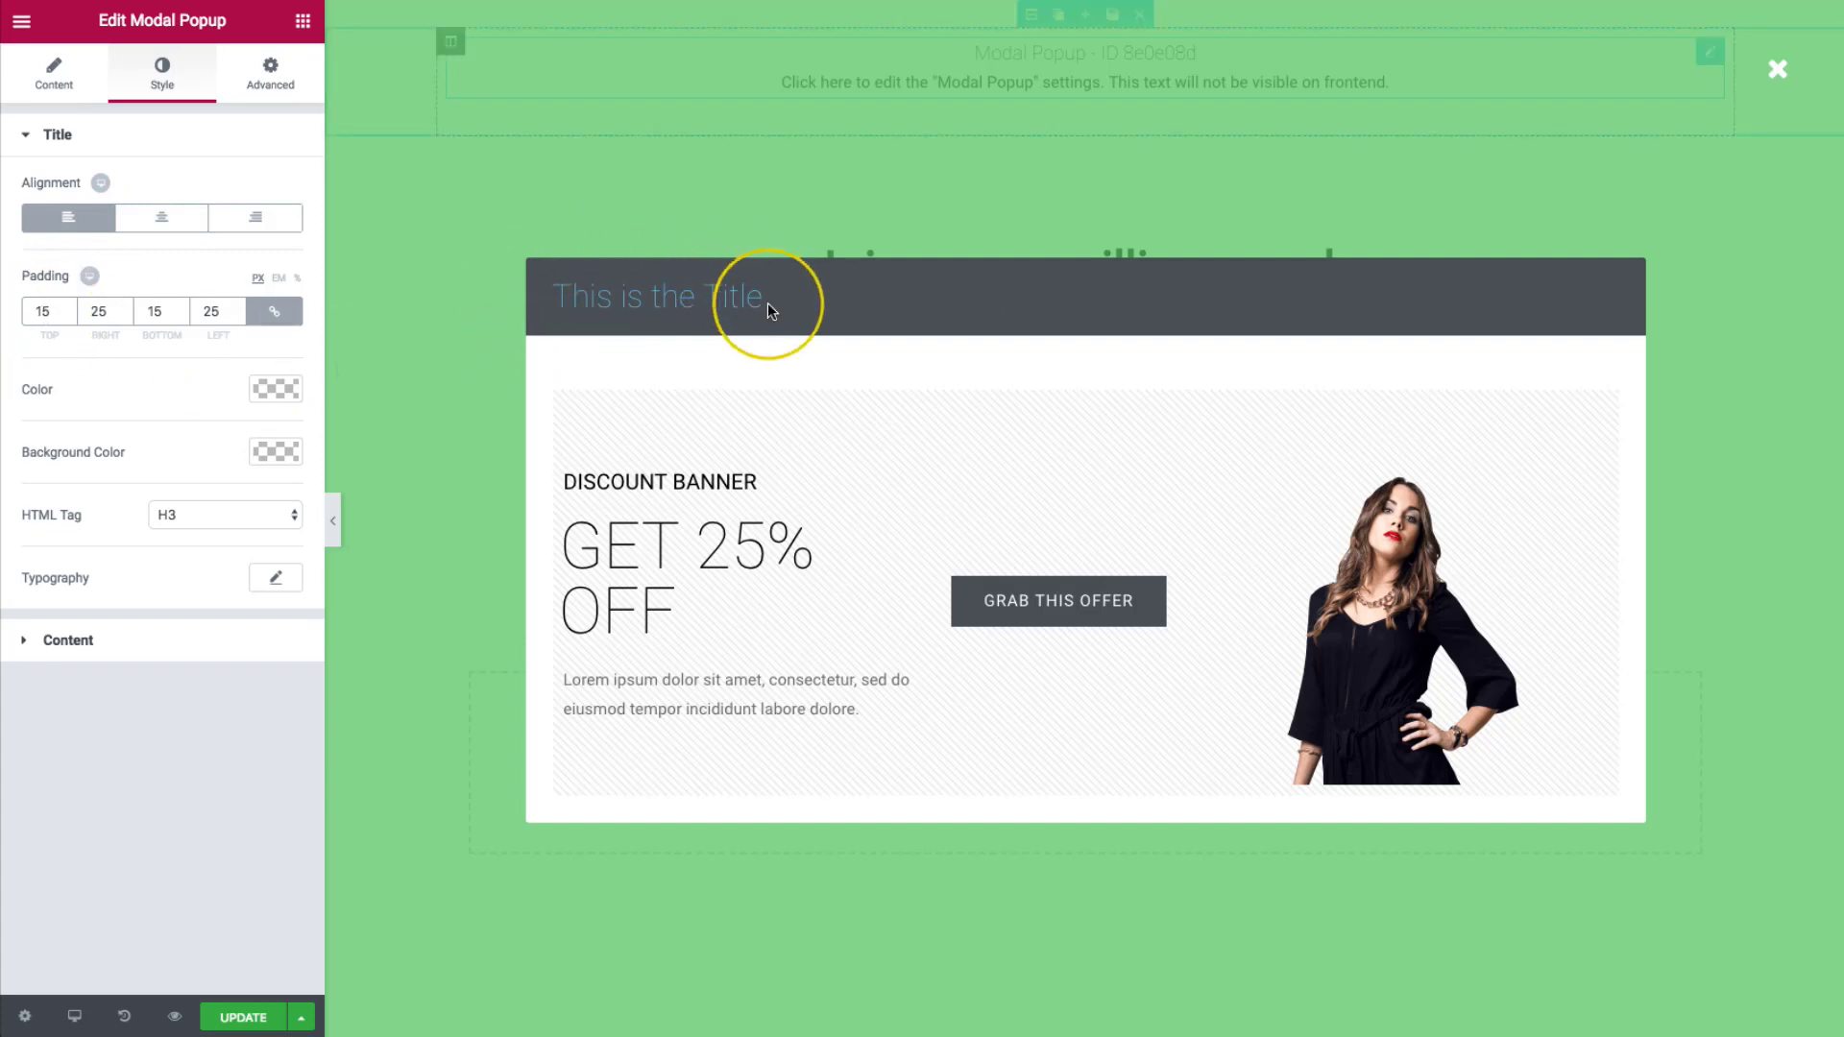
- Set the popup title's text color to white and its background color to black
left_click(300, 386)
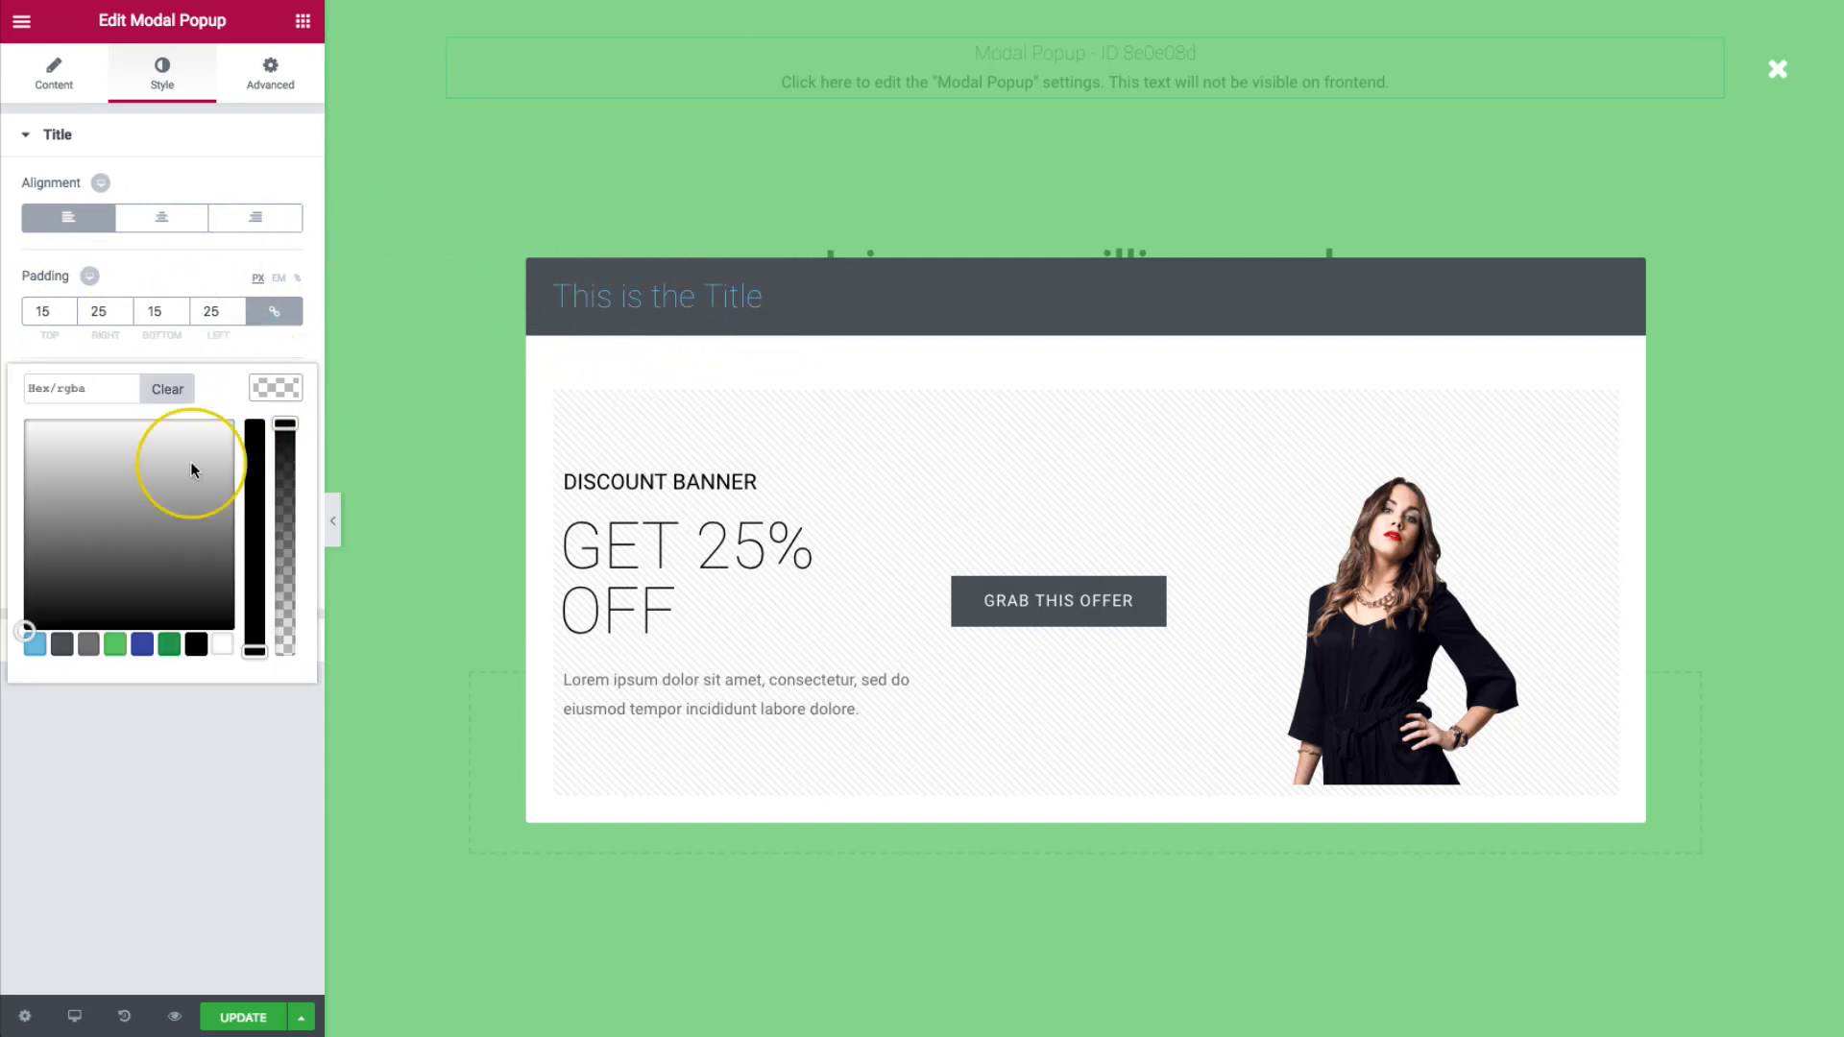
left_click(219, 639)
left_click(136, 762)
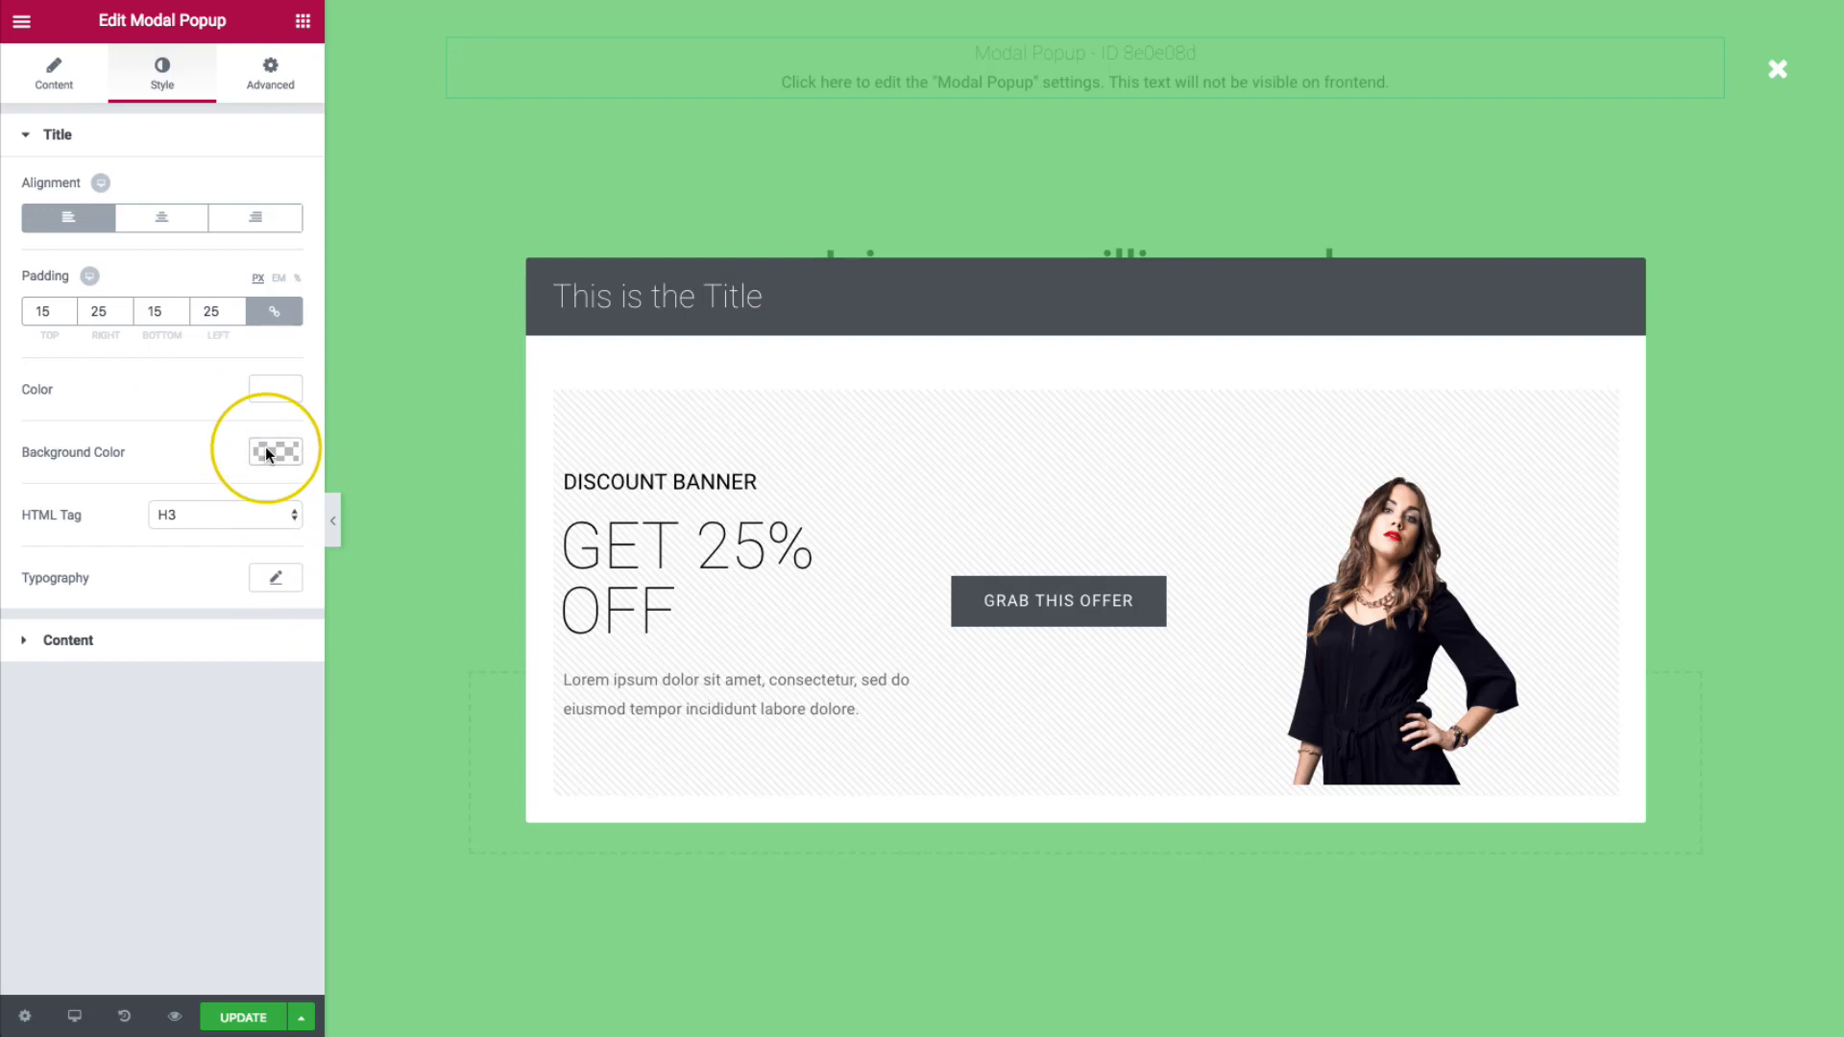
left_click(273, 451)
left_click(196, 708)
left_click(139, 812)
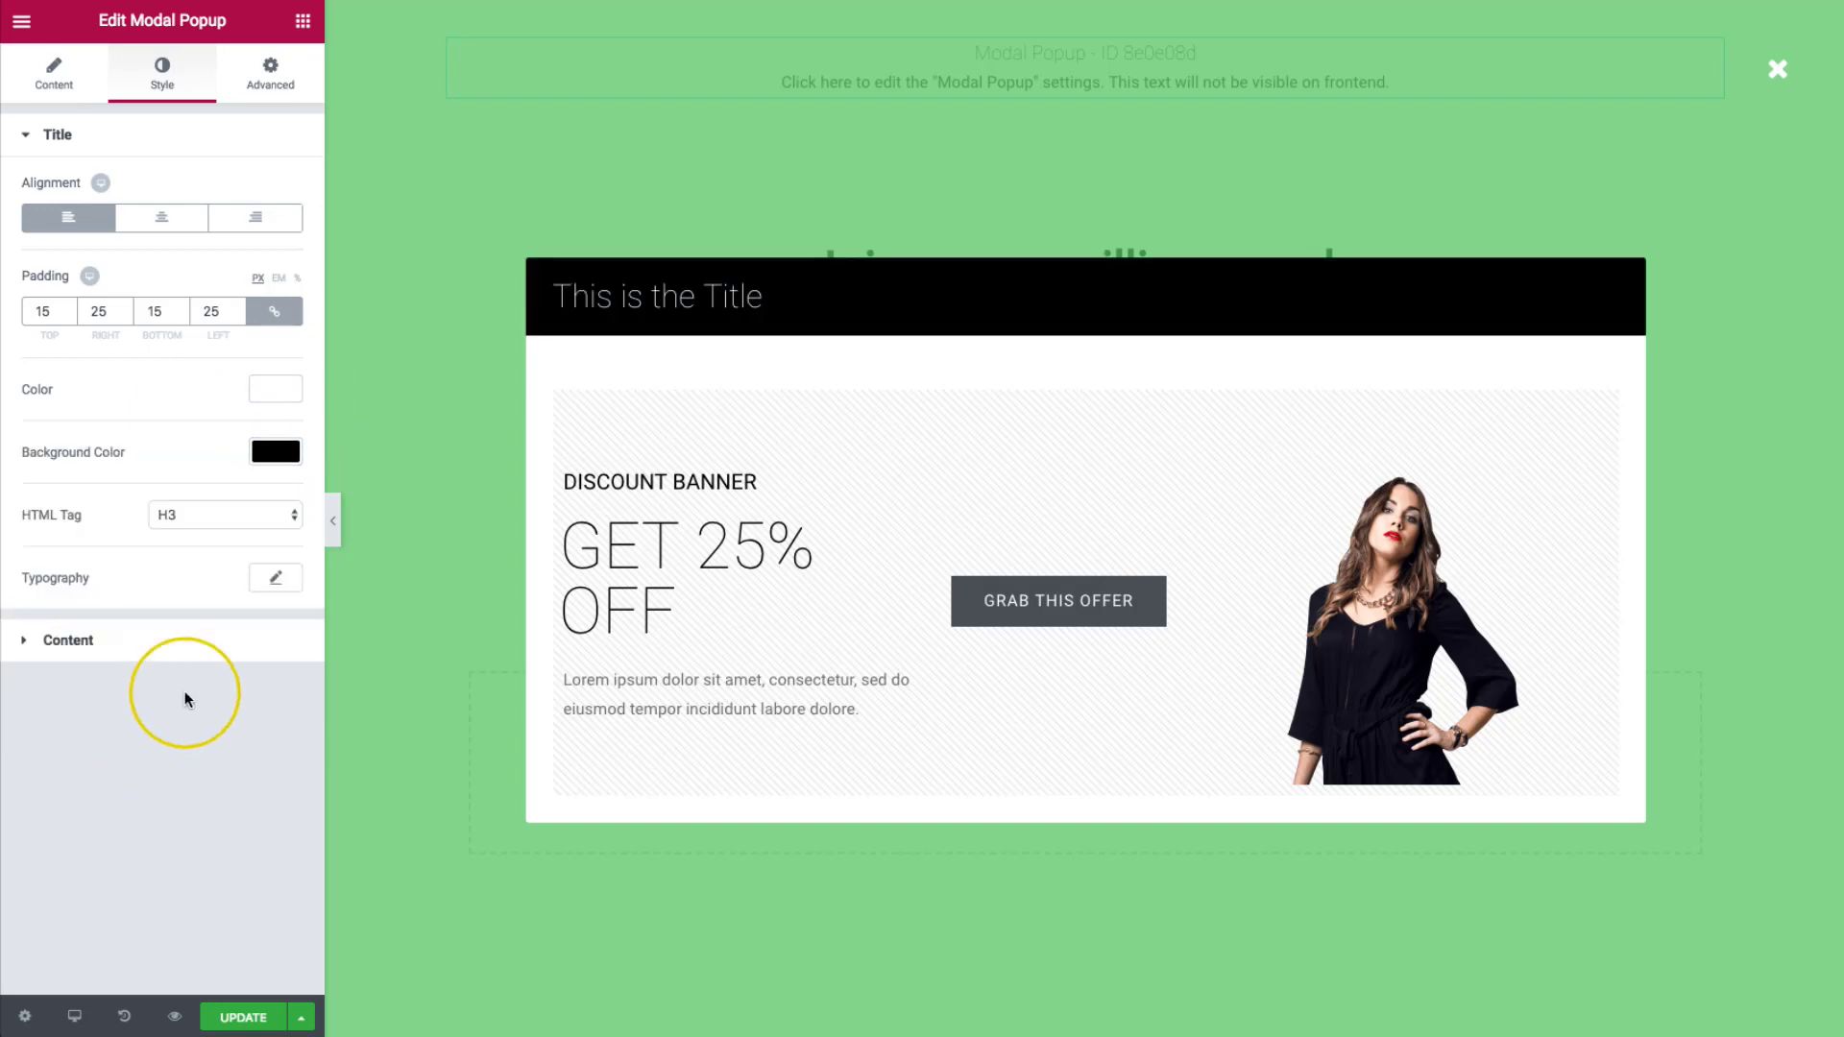
- Set the popup title's typography to size 31 px, weight 700 and uppercase transform, keeping the H3 tag
left_click(220, 518)
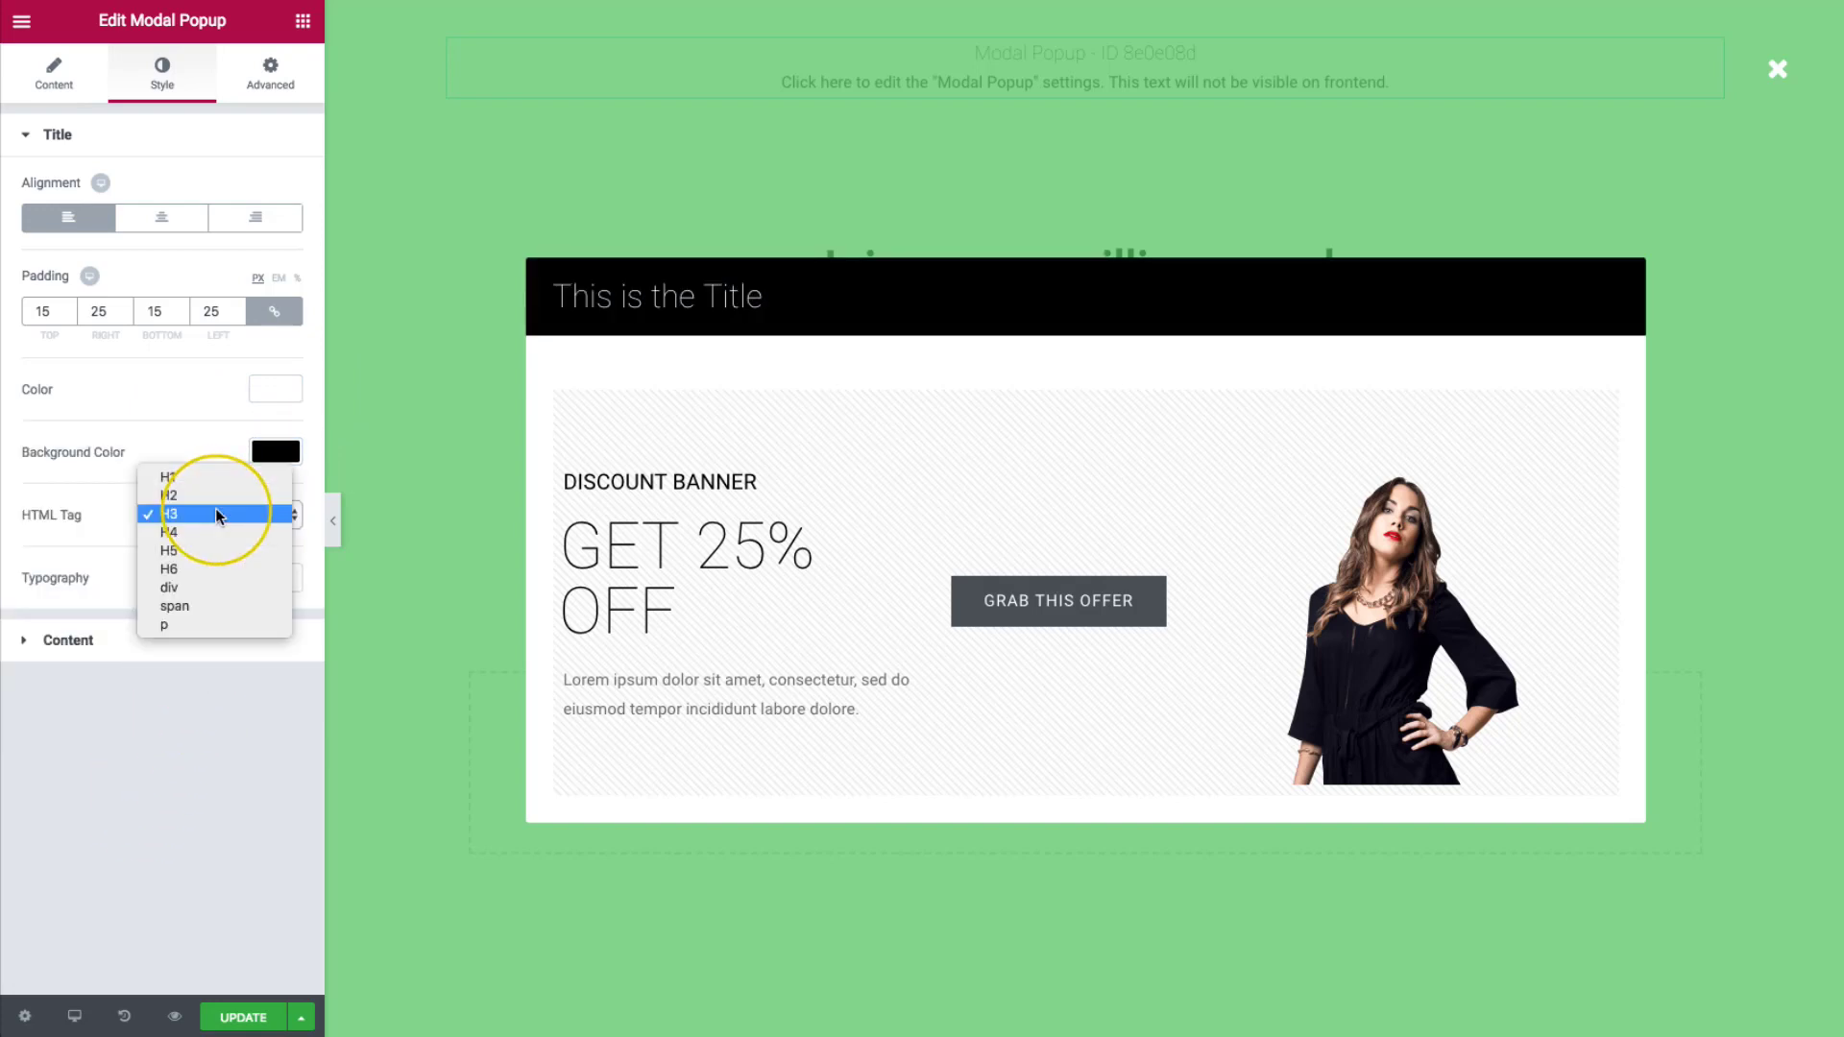
left_click(153, 708)
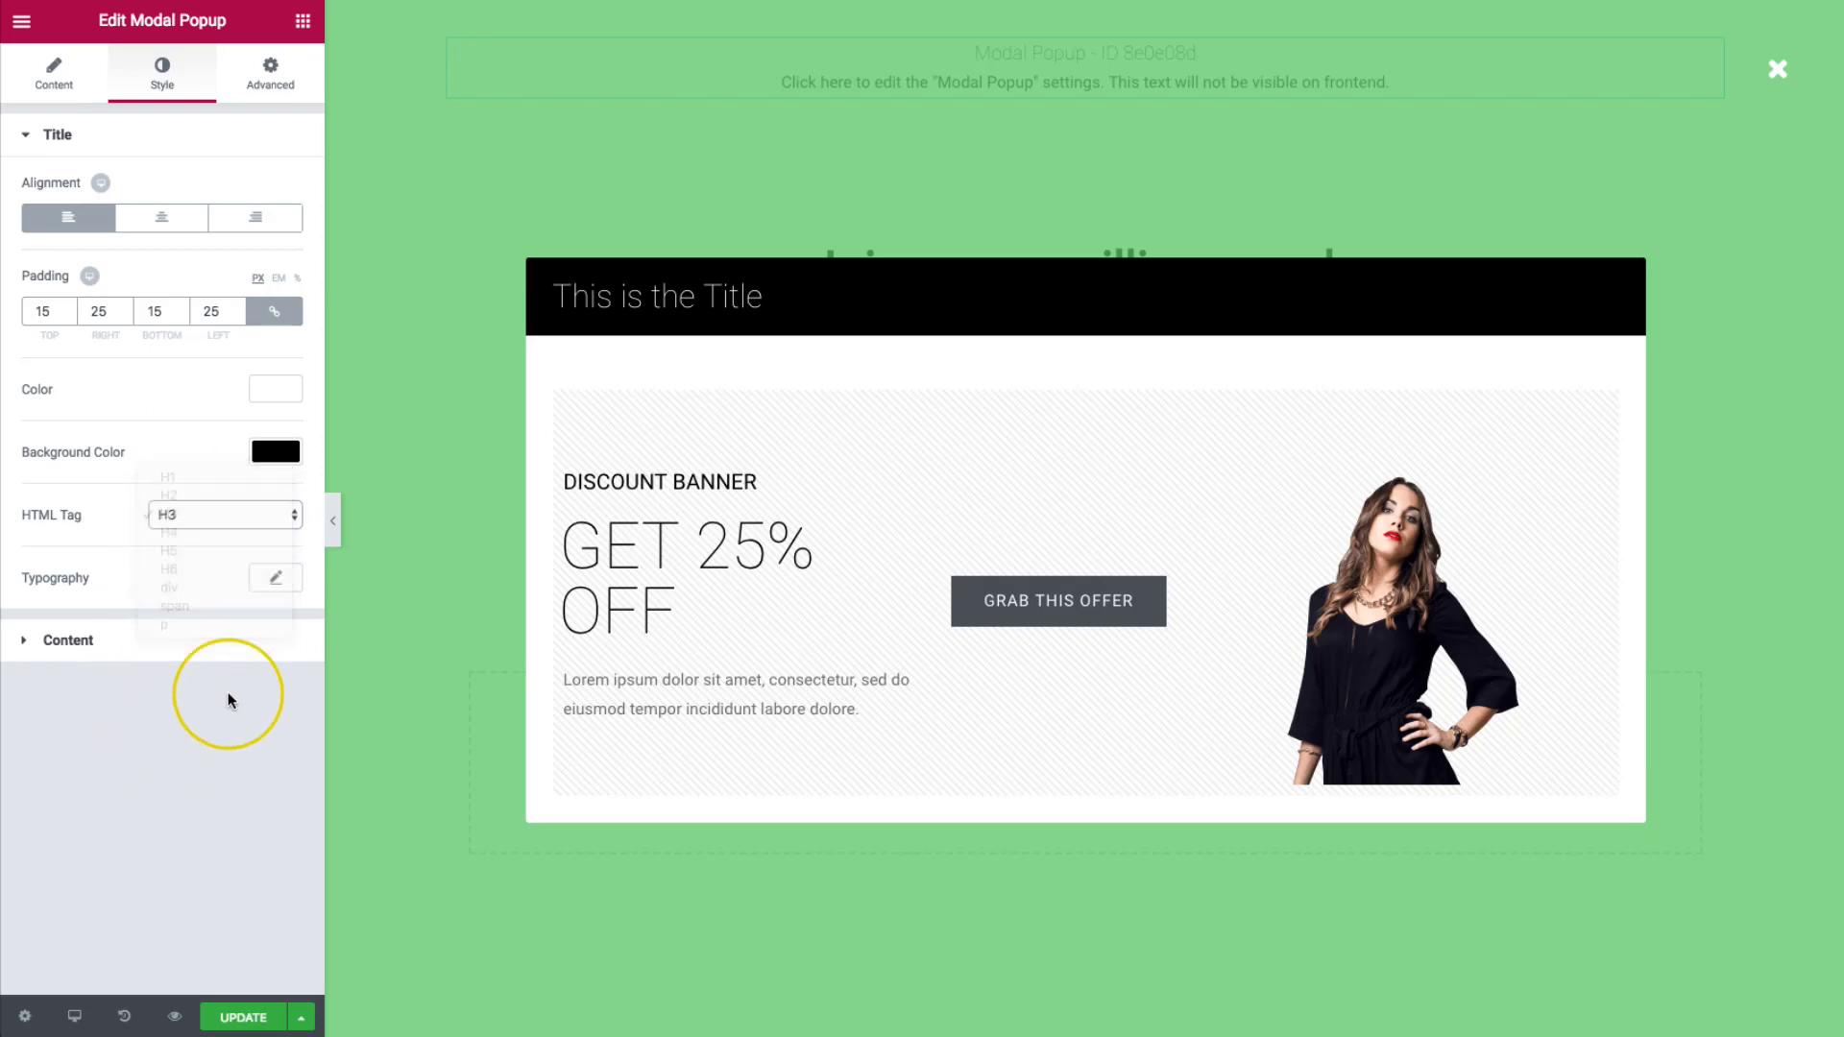
left_click(276, 577)
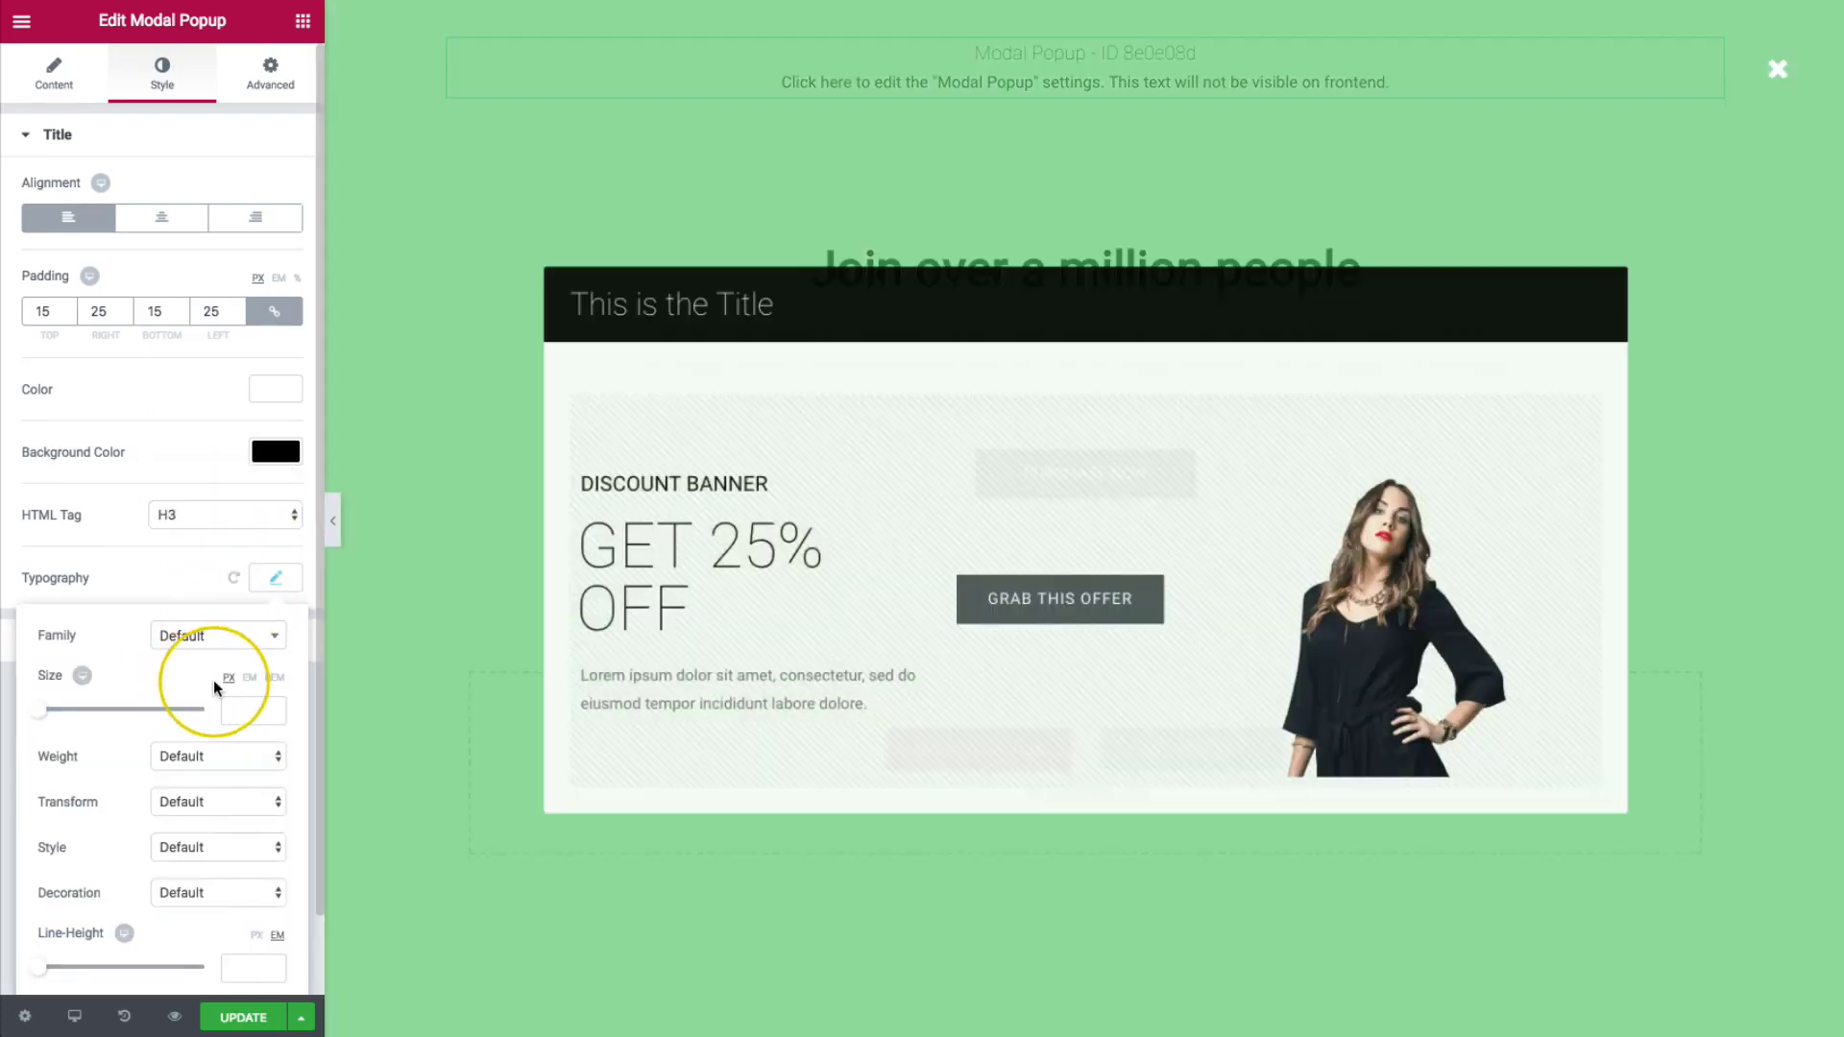
scroll(164, 638, "down", 2)
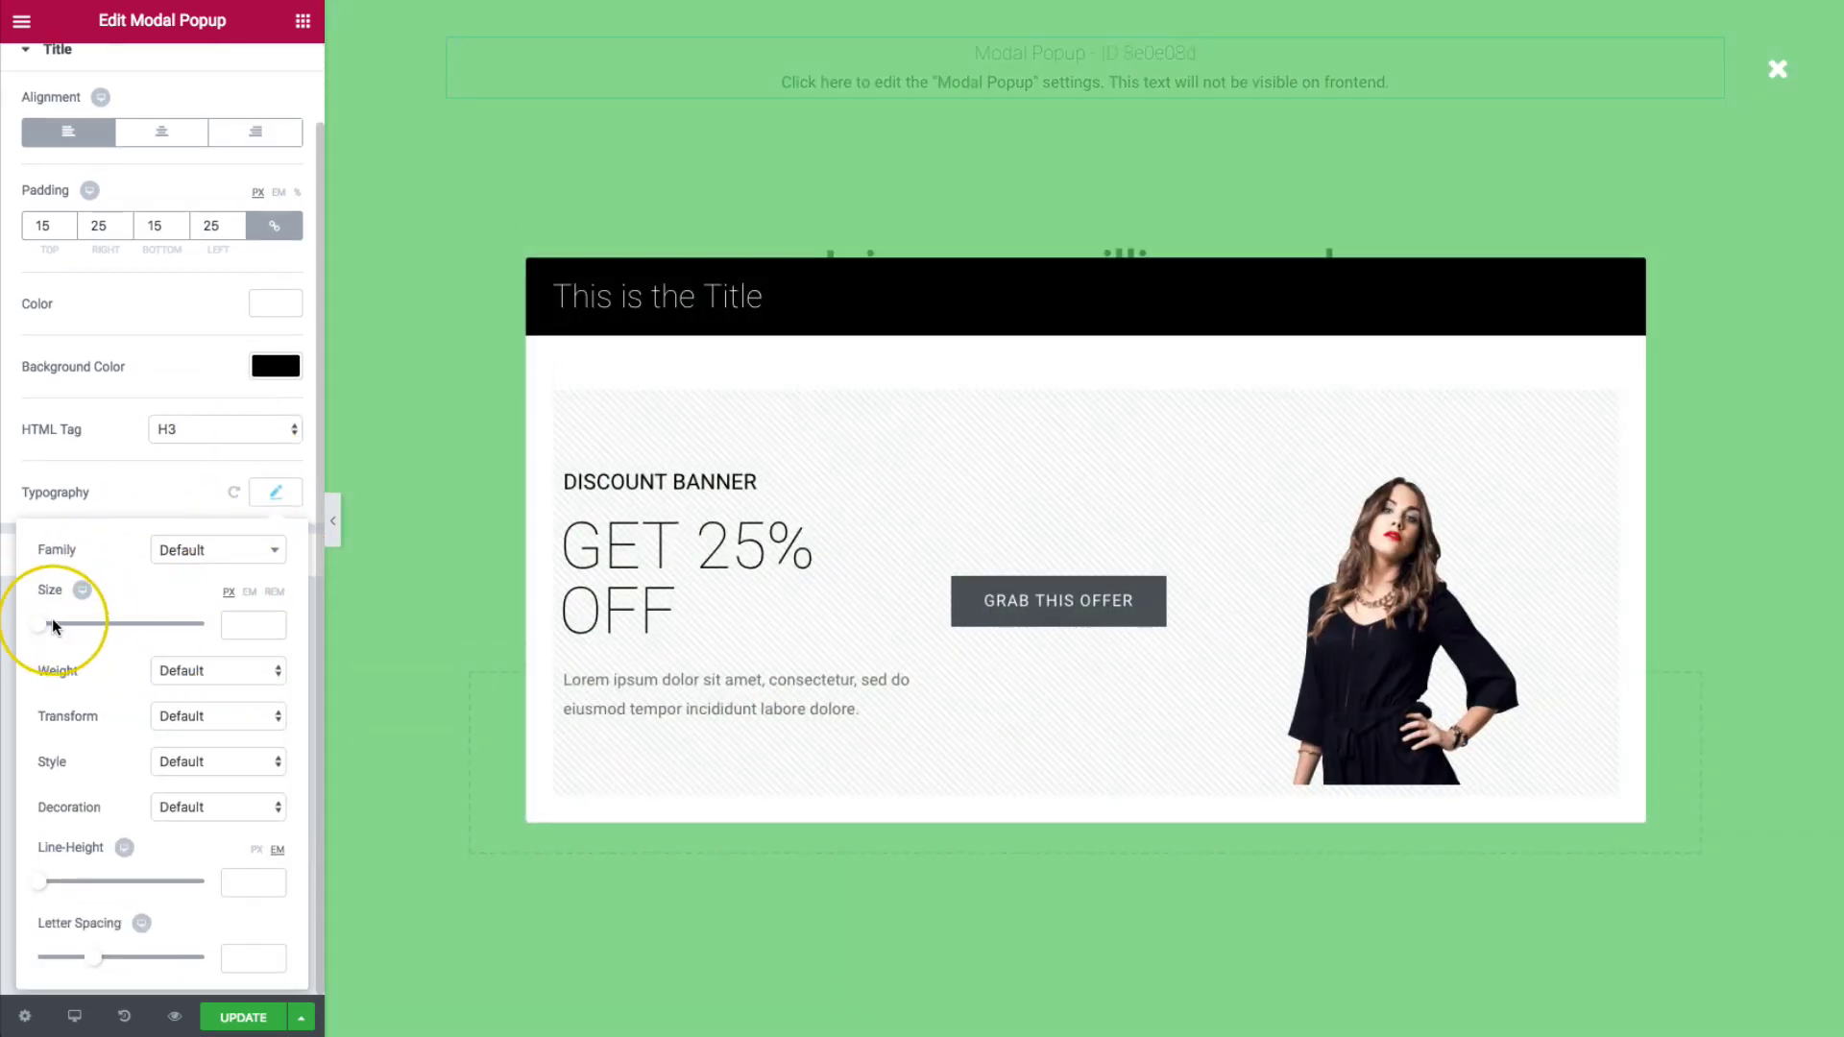
left_click_drag(49, 625, 62, 626)
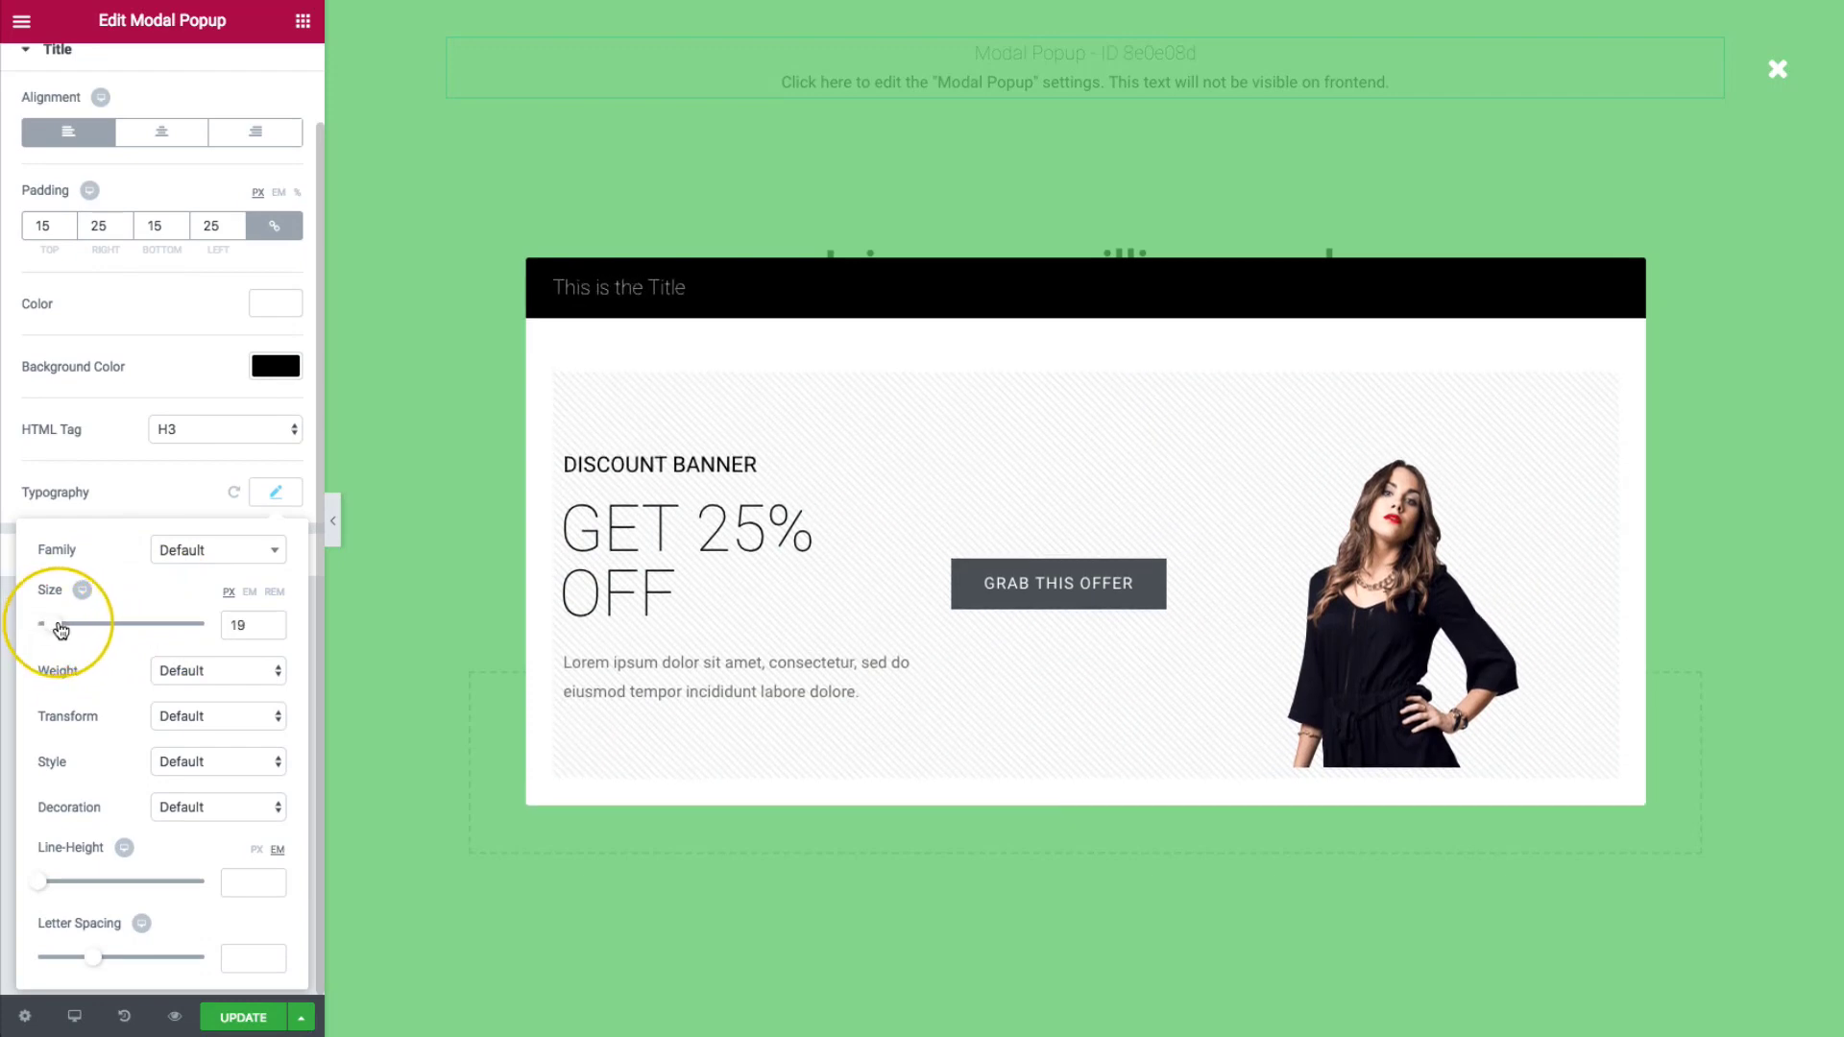
left_click(210, 670)
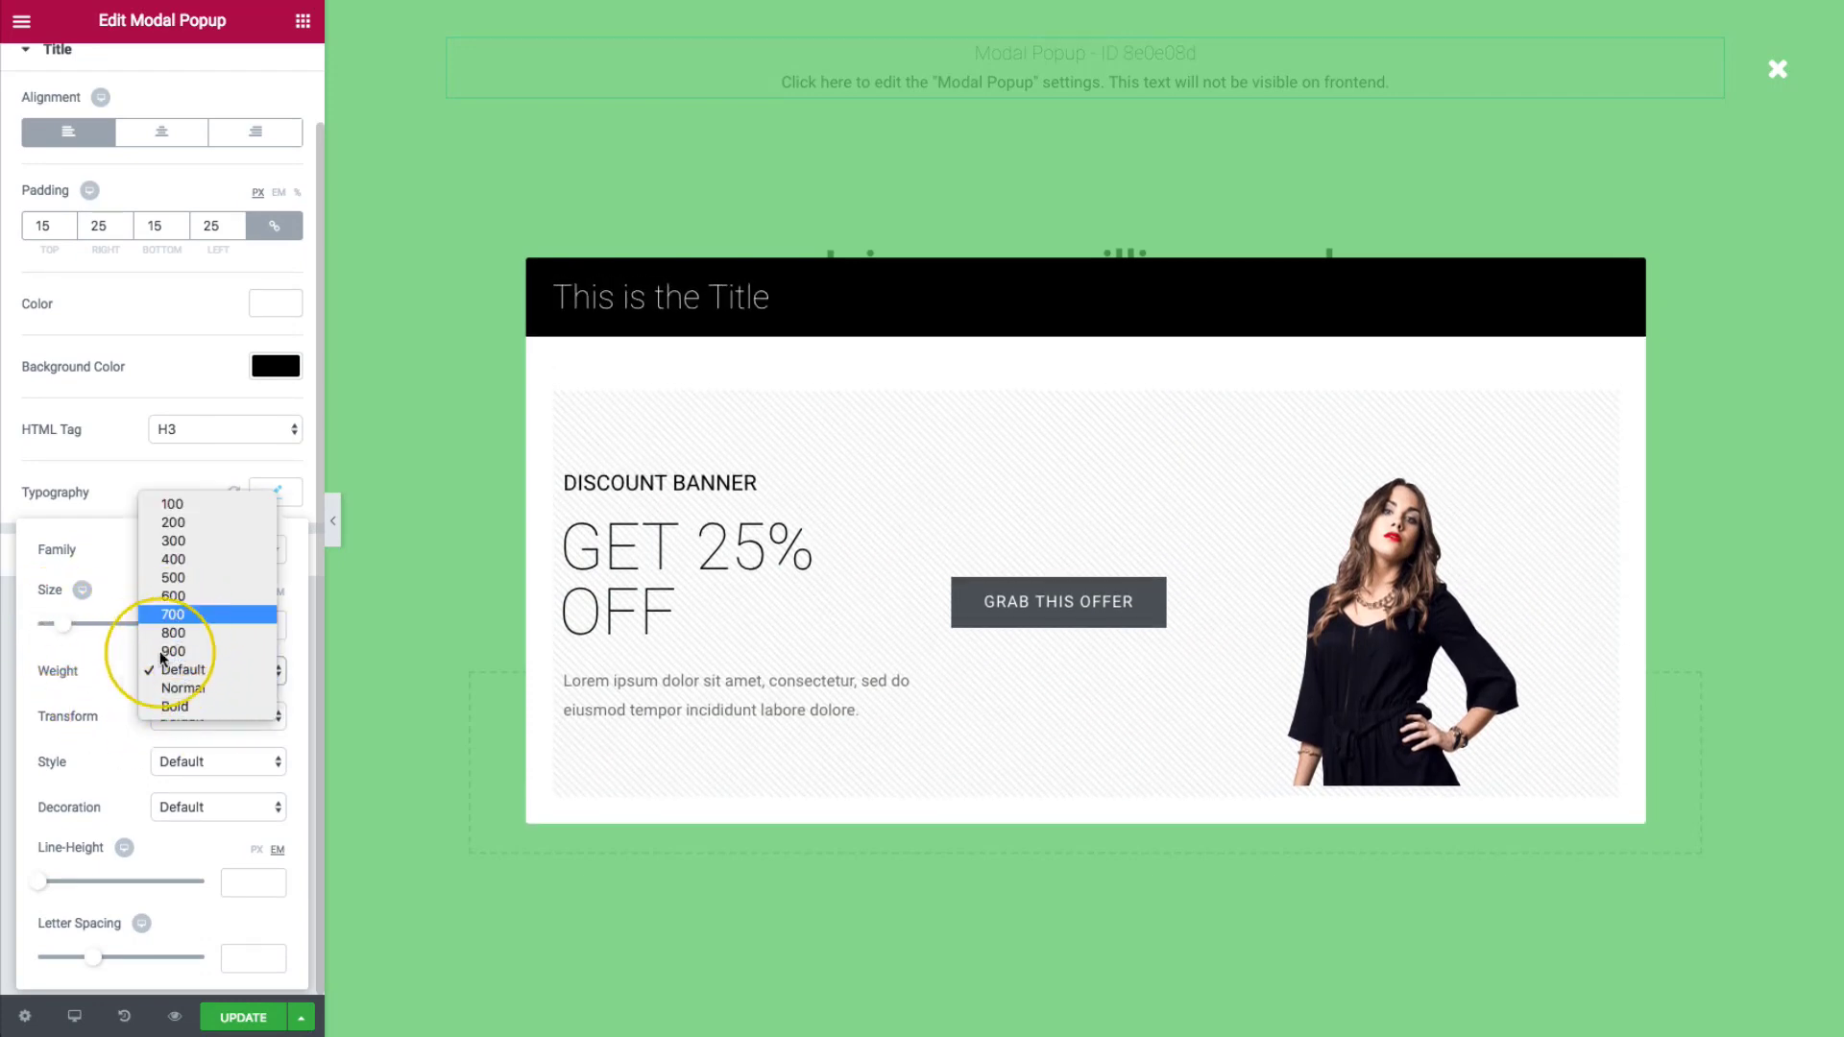
left_click(173, 614)
left_click(190, 716)
left_click(189, 735)
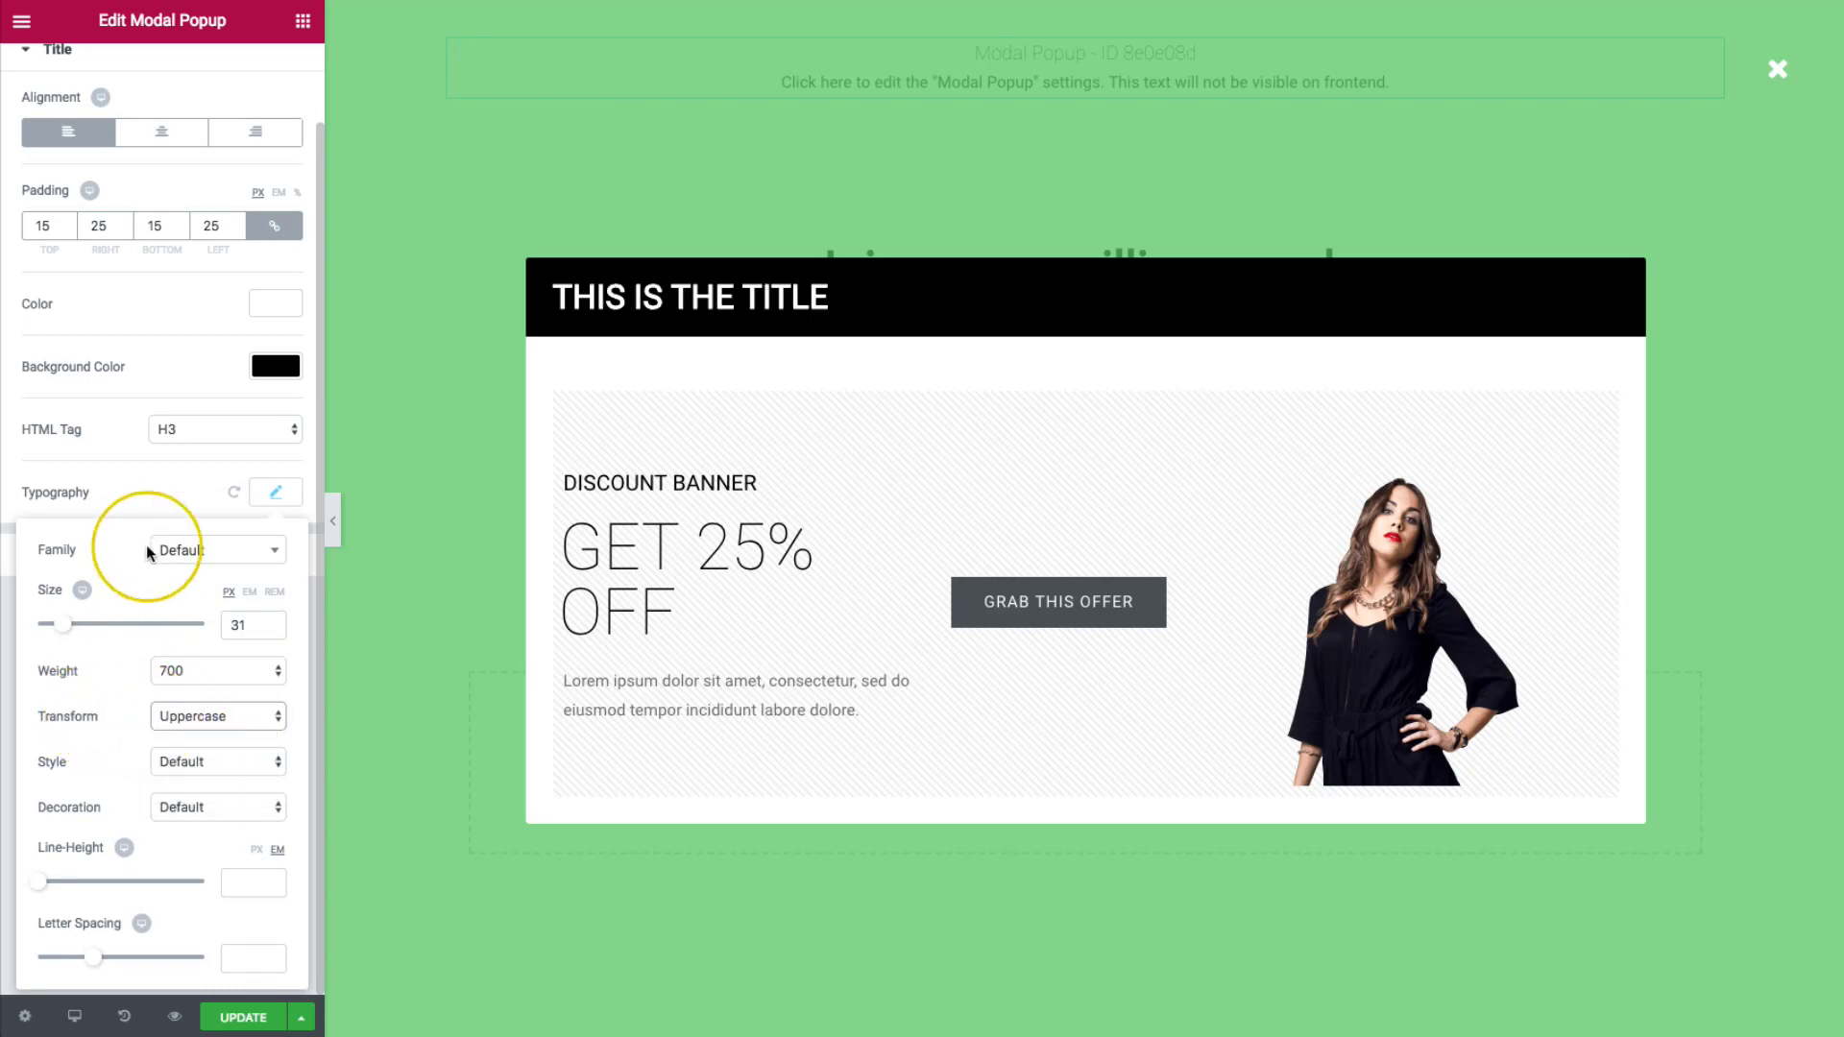
left_click(136, 486)
- Clear the popup content's linked padding values and set the content background color to black (#000000)
left_click(119, 563)
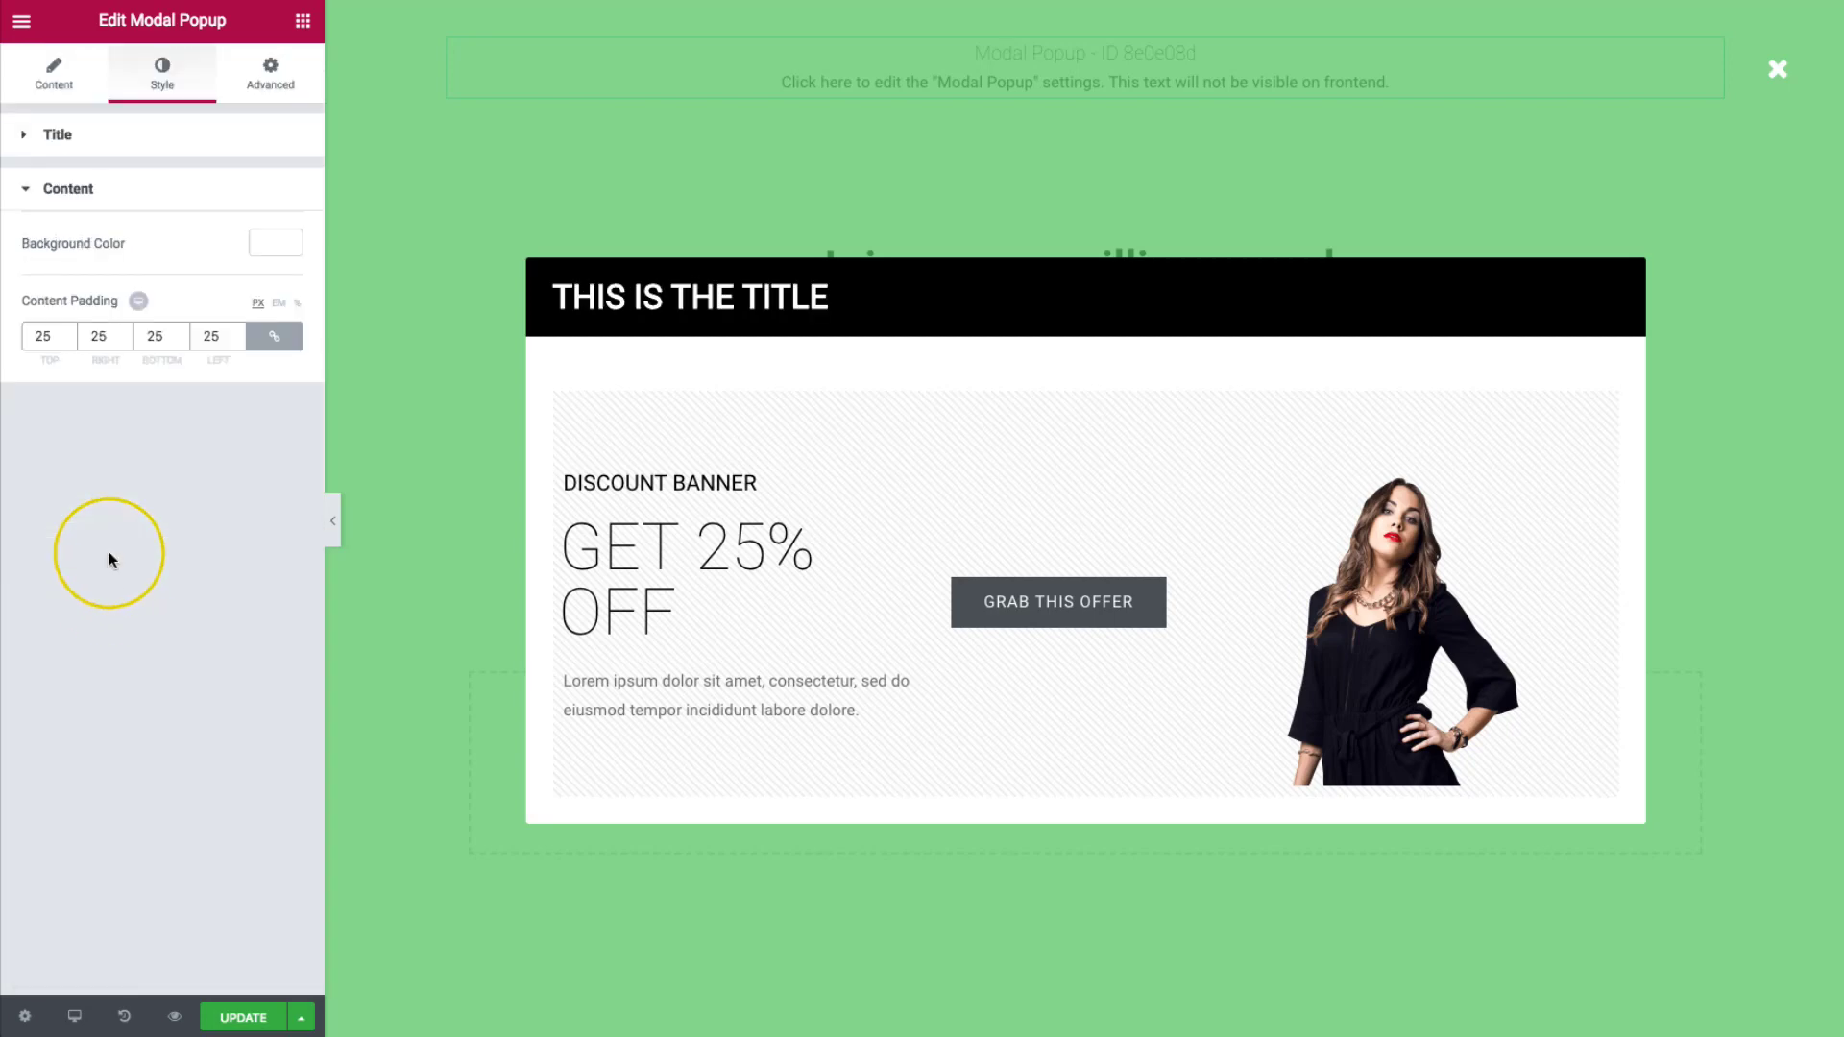
left_click(274, 246)
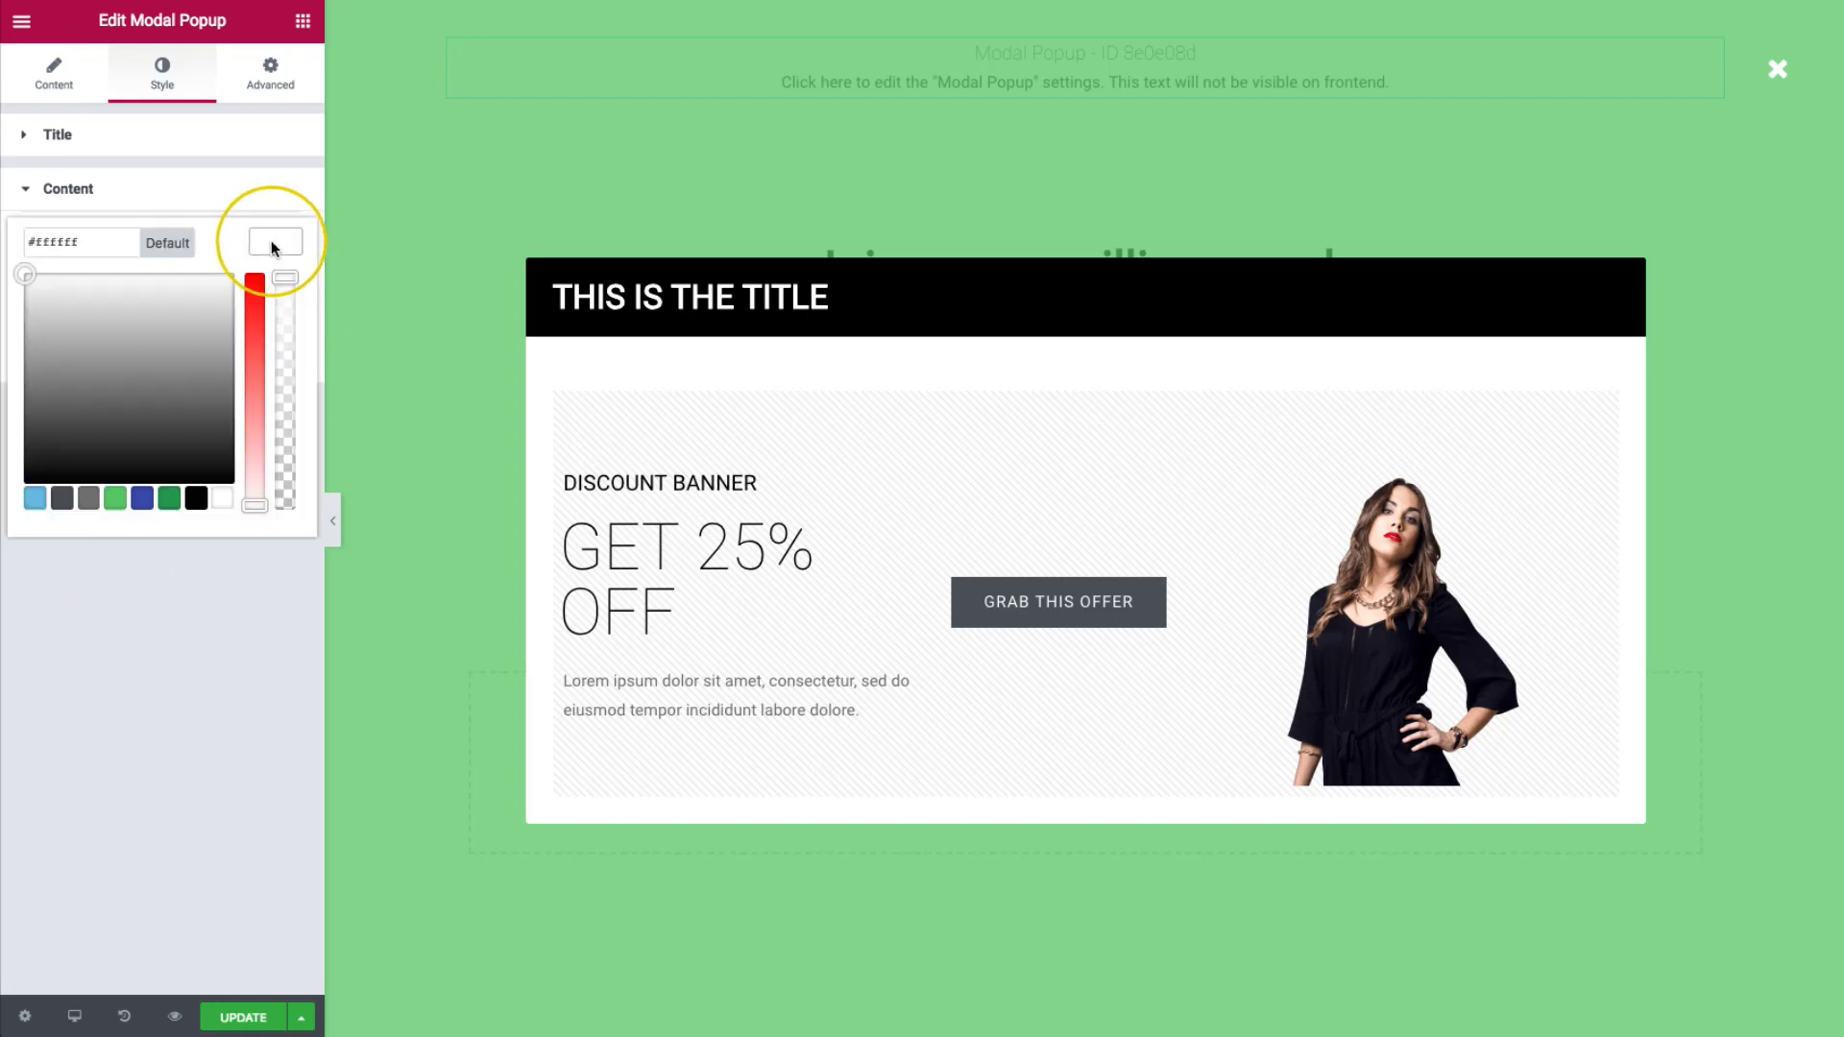
left_click(254, 645)
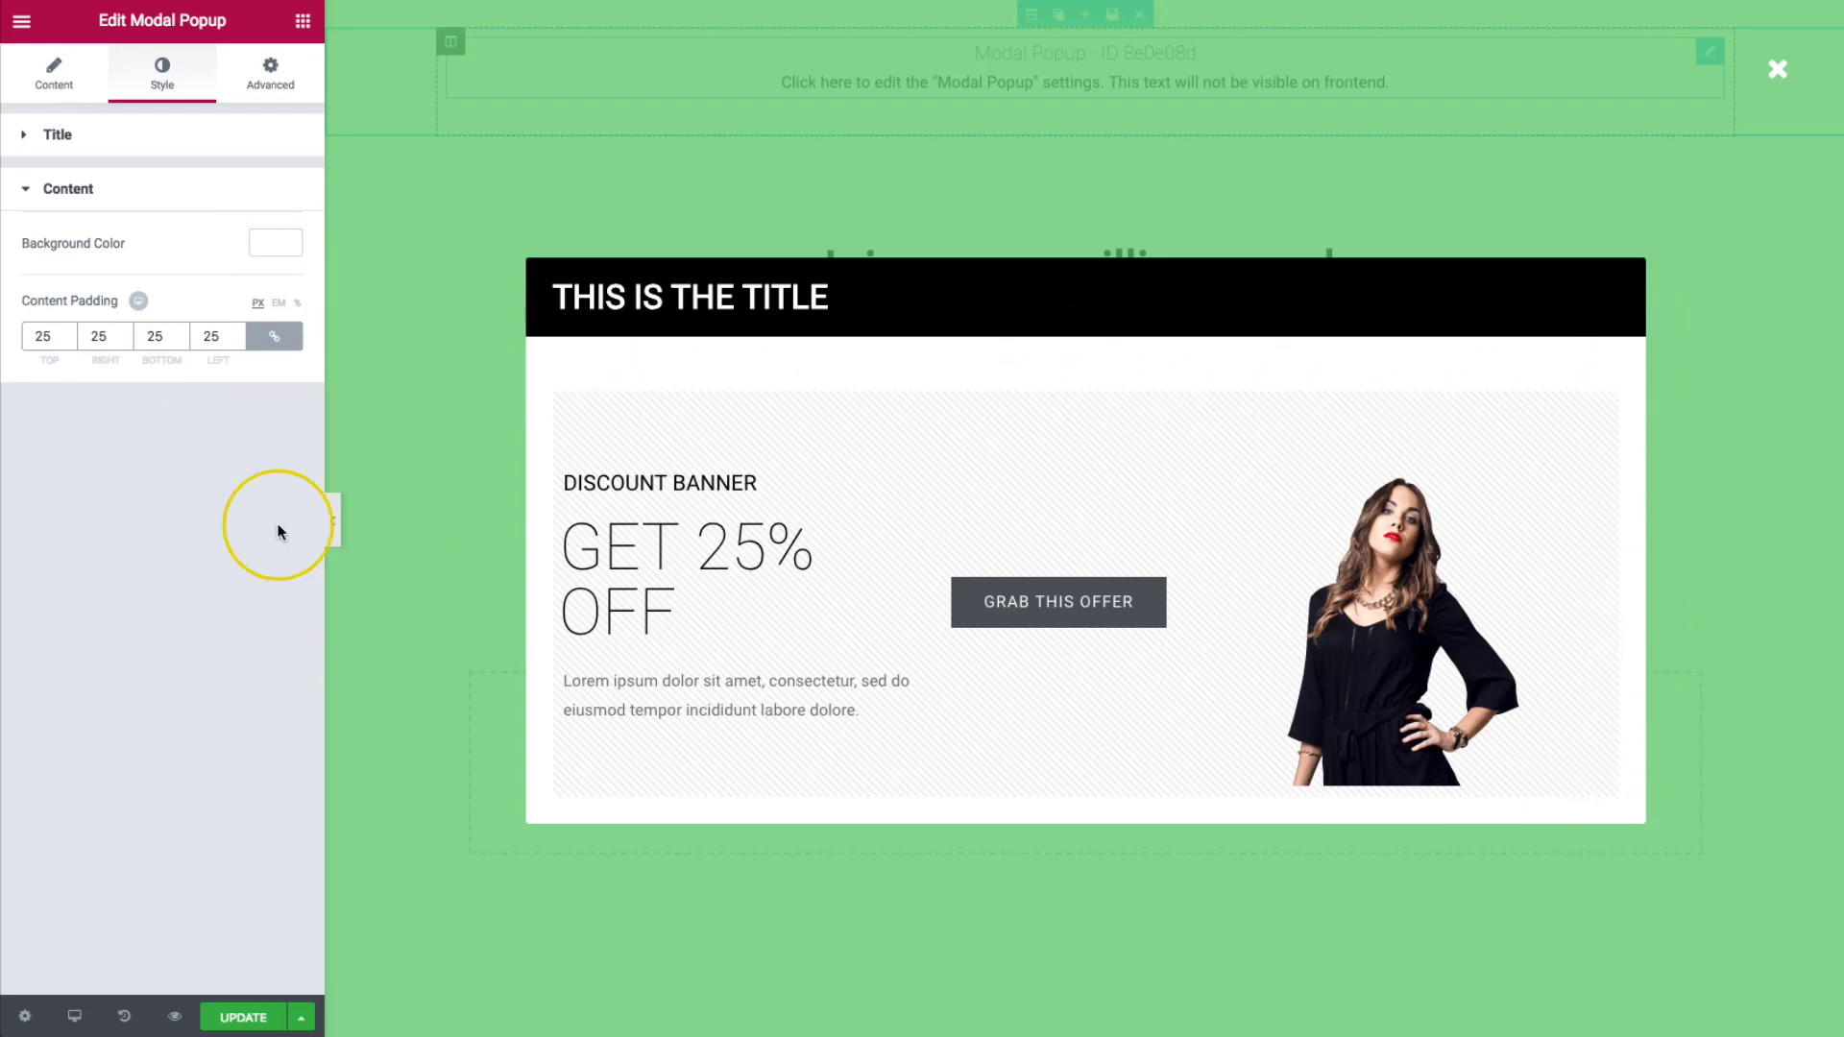
key("BackSpace")
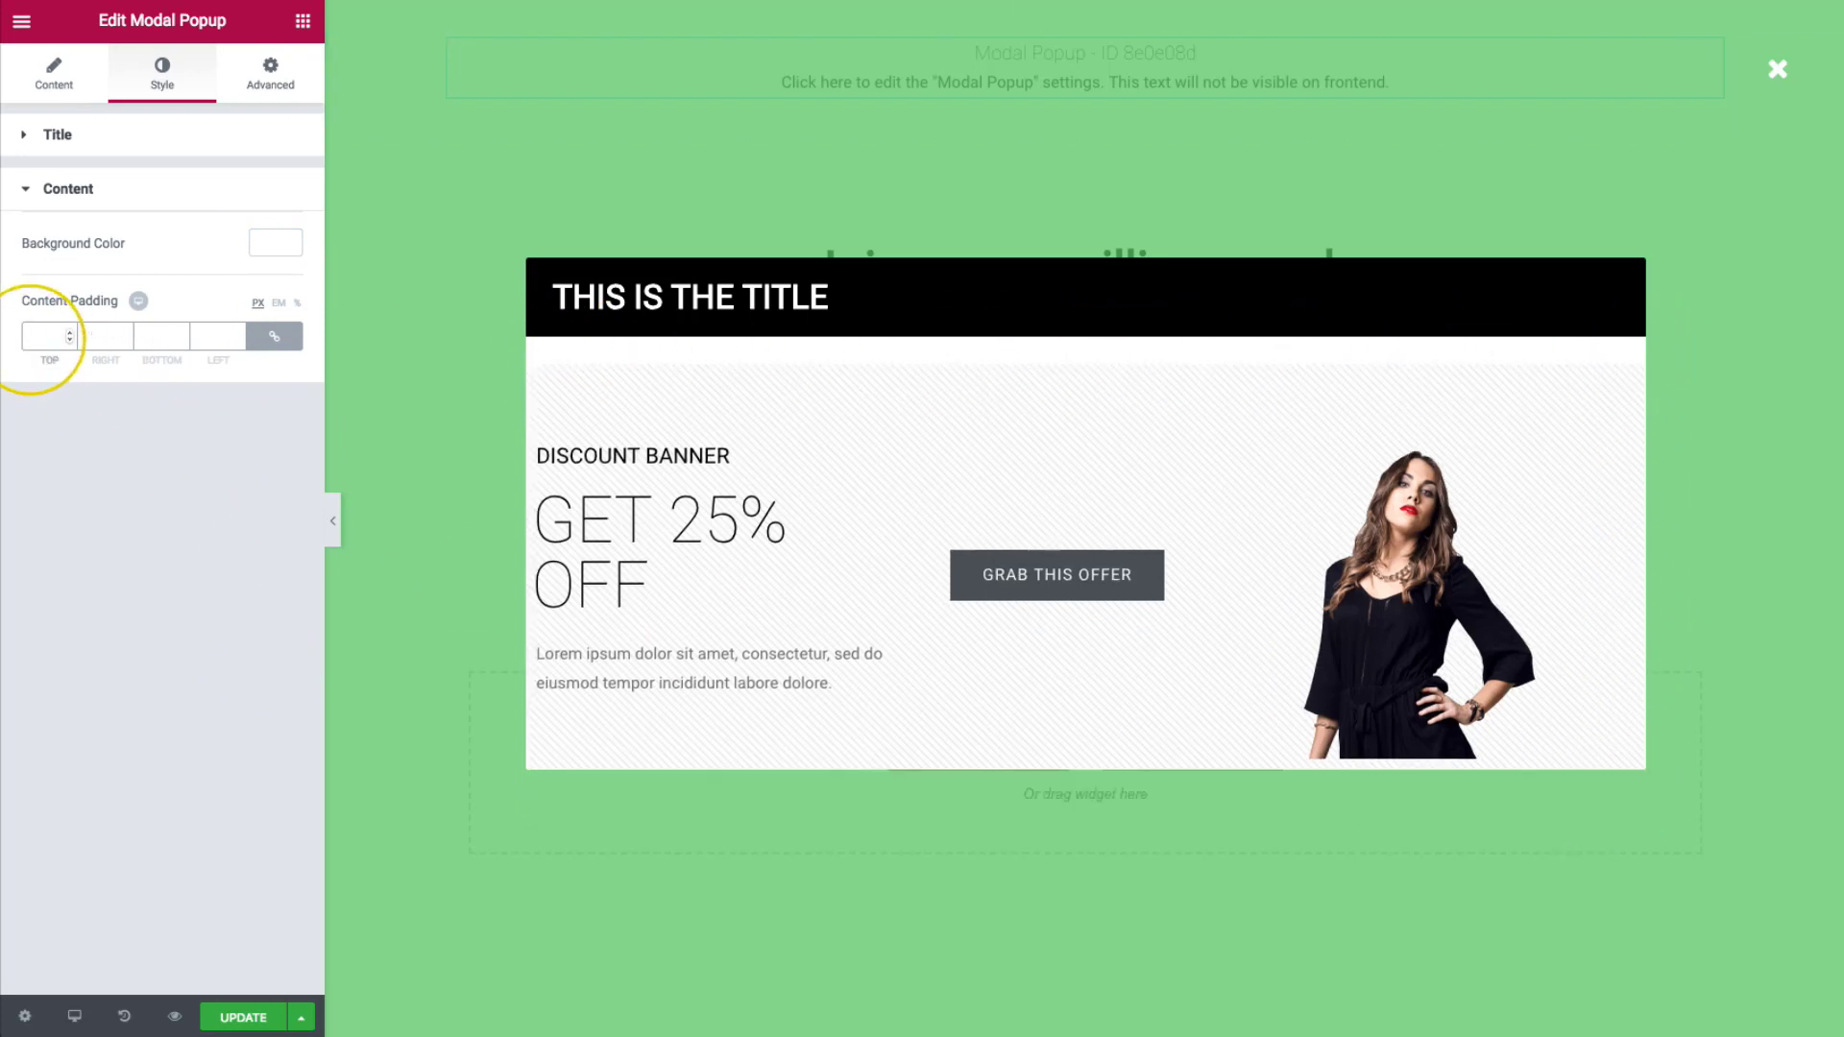
left_click(276, 243)
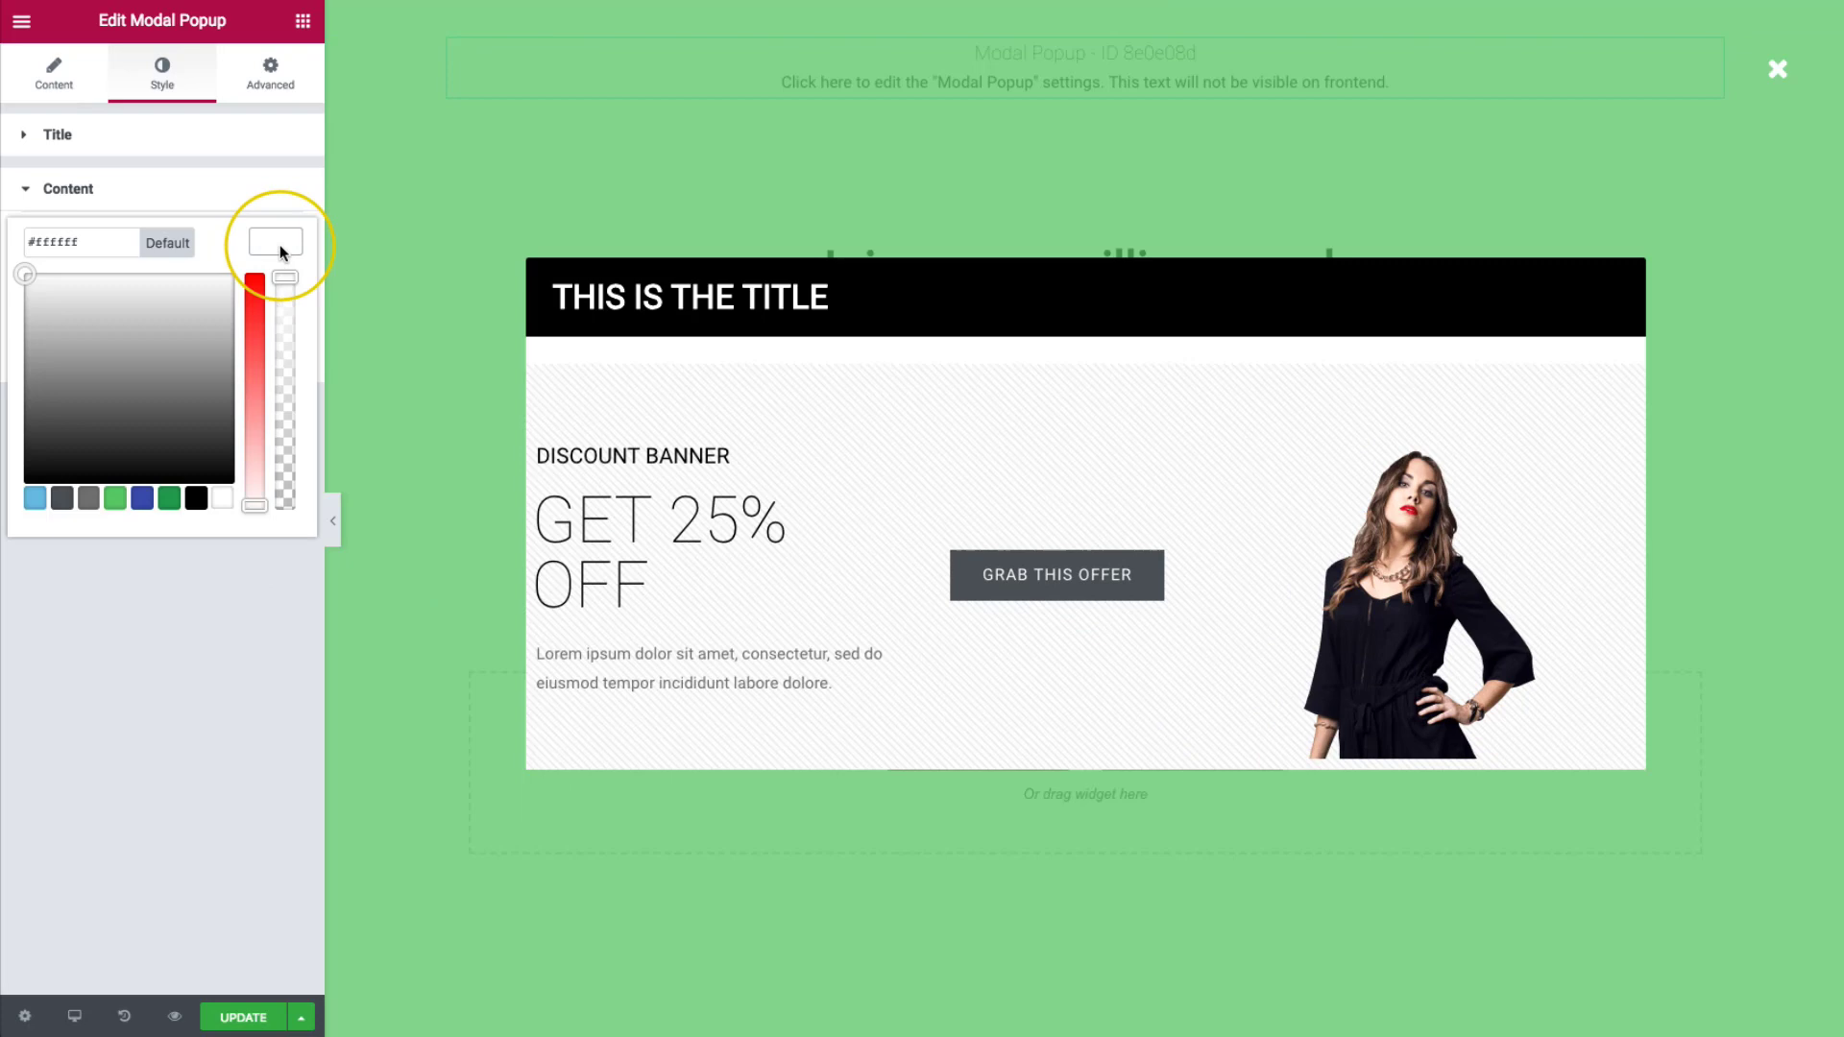
left_click(197, 498)
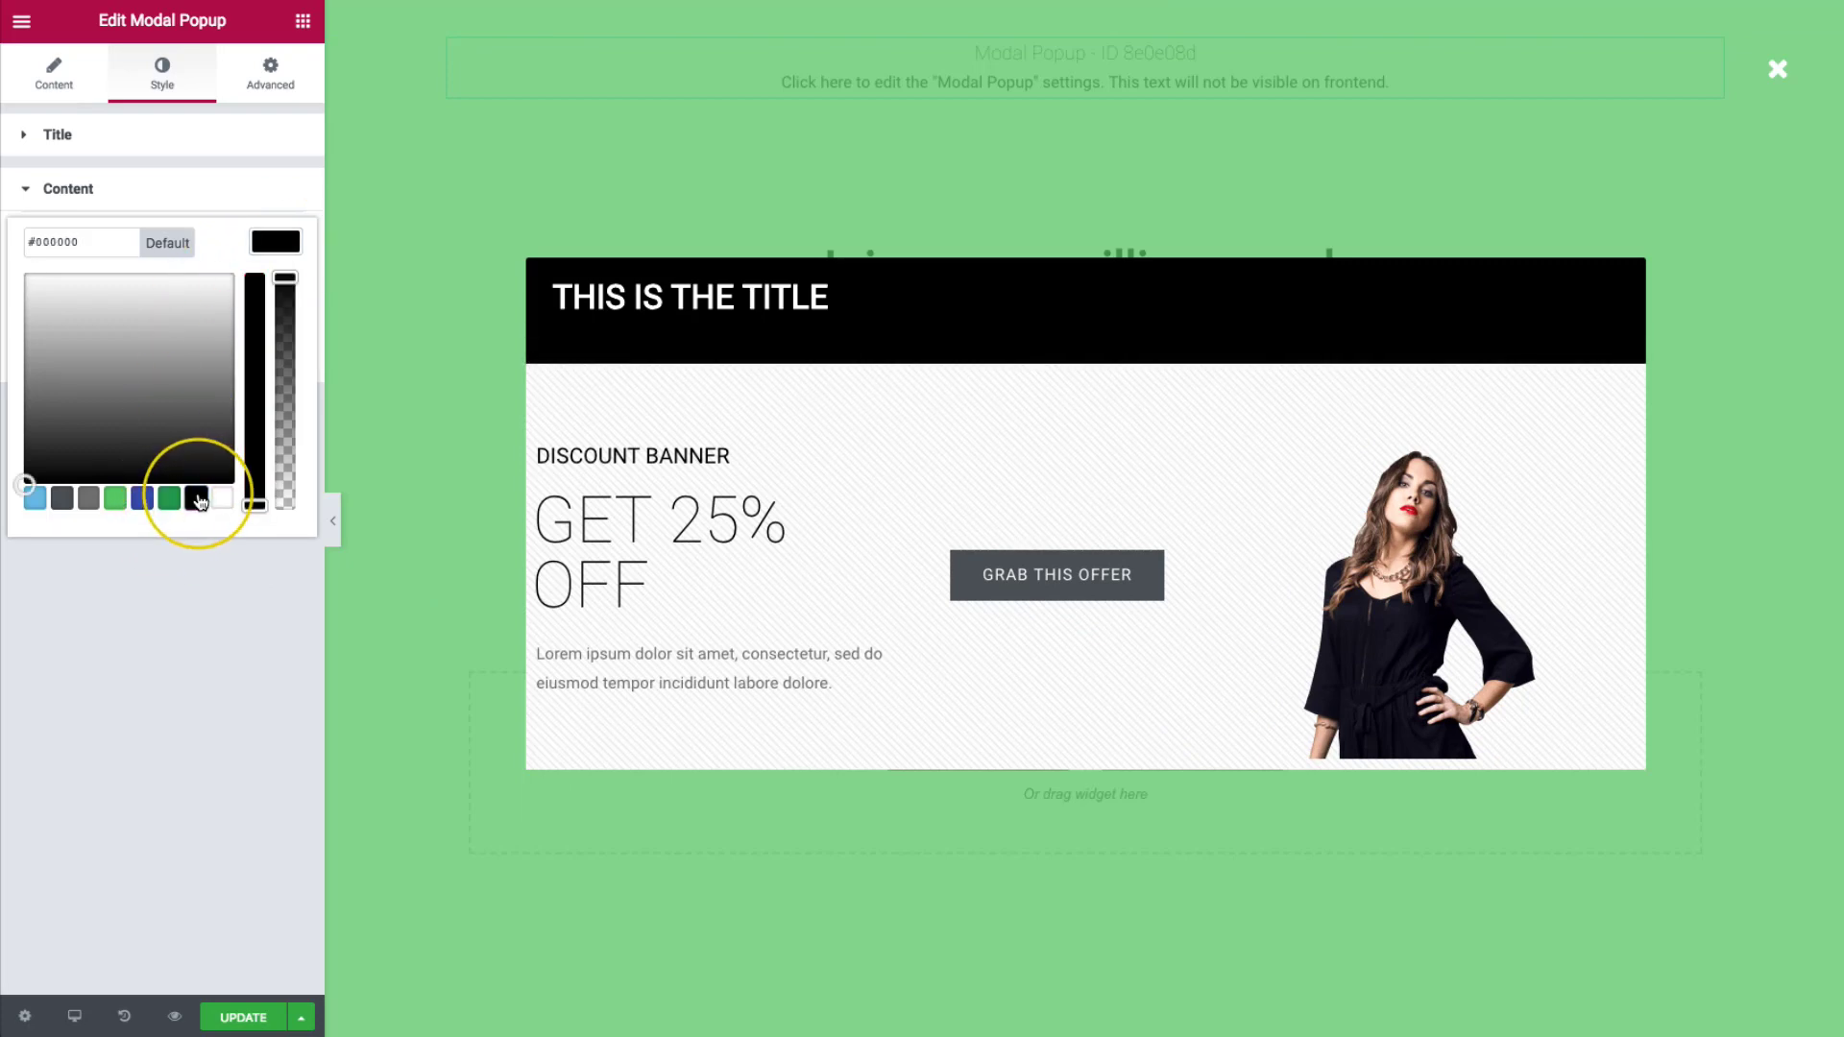
left_click(152, 638)
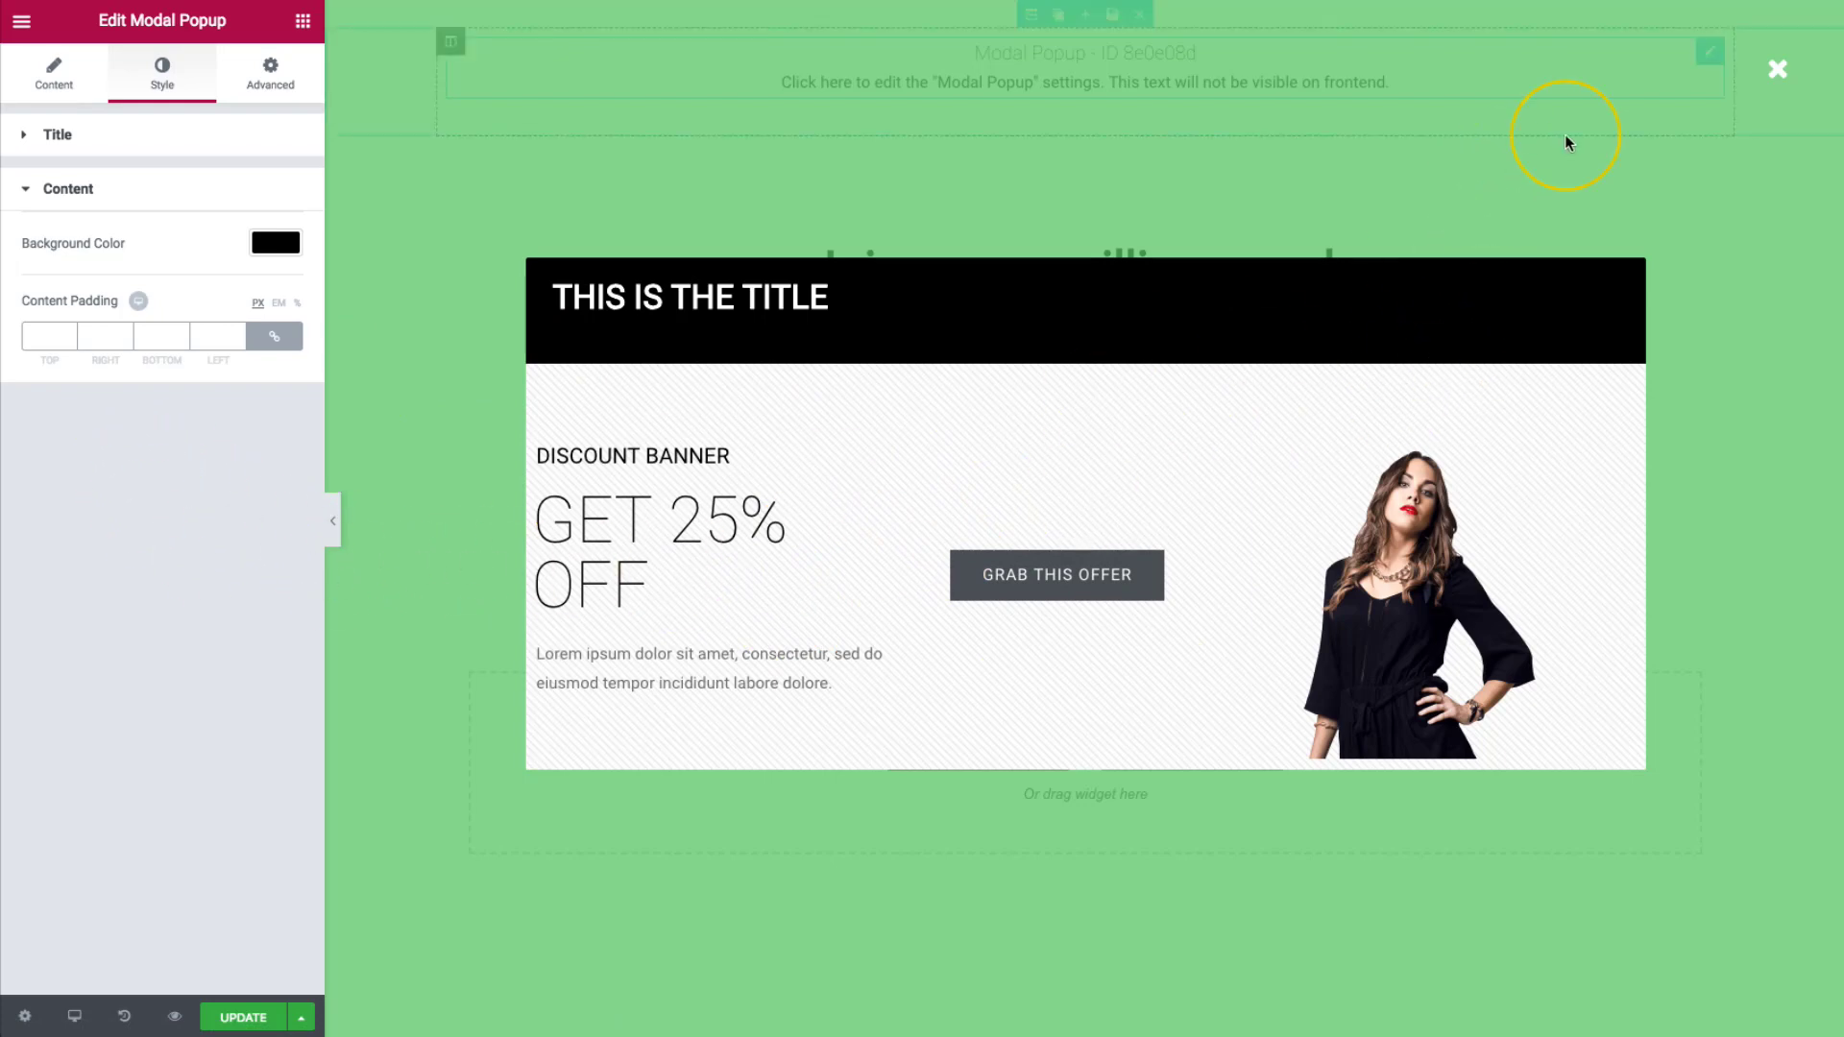
- Turn off the modal popup preview and update the page
left_click(57, 77)
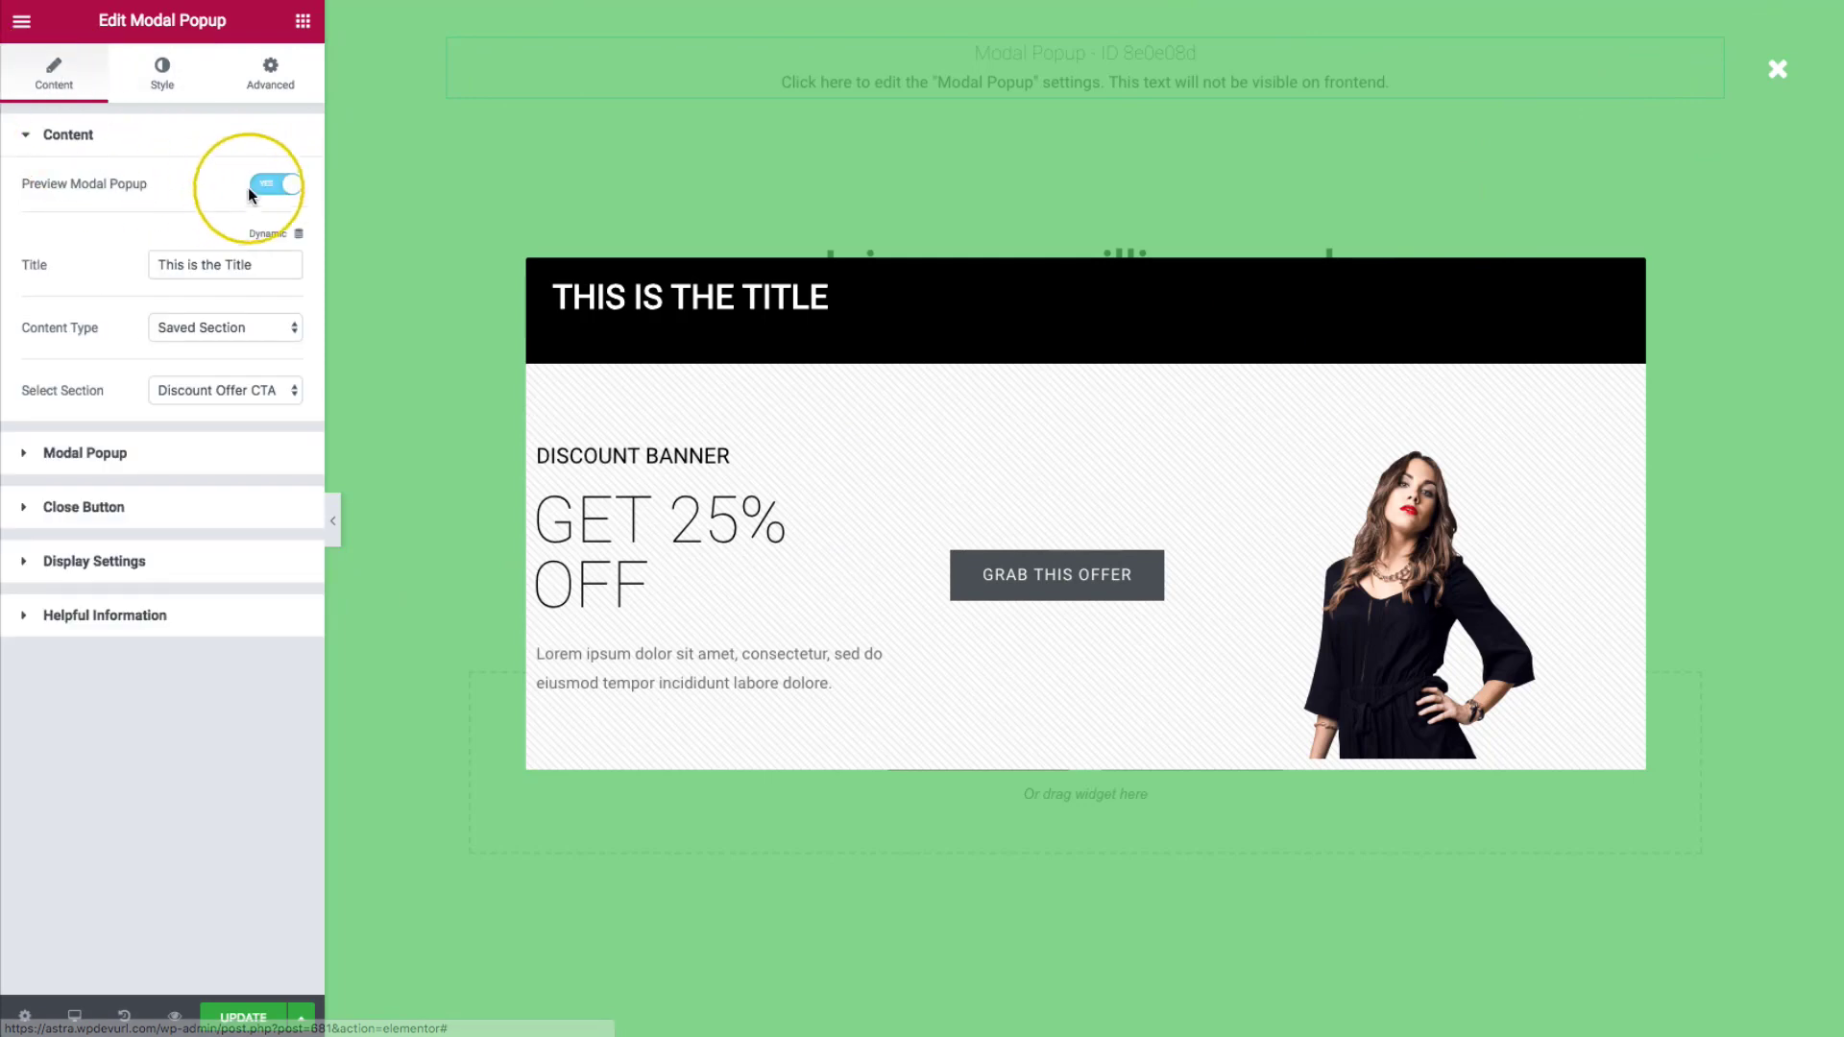
left_click(263, 186)
left_click(262, 185)
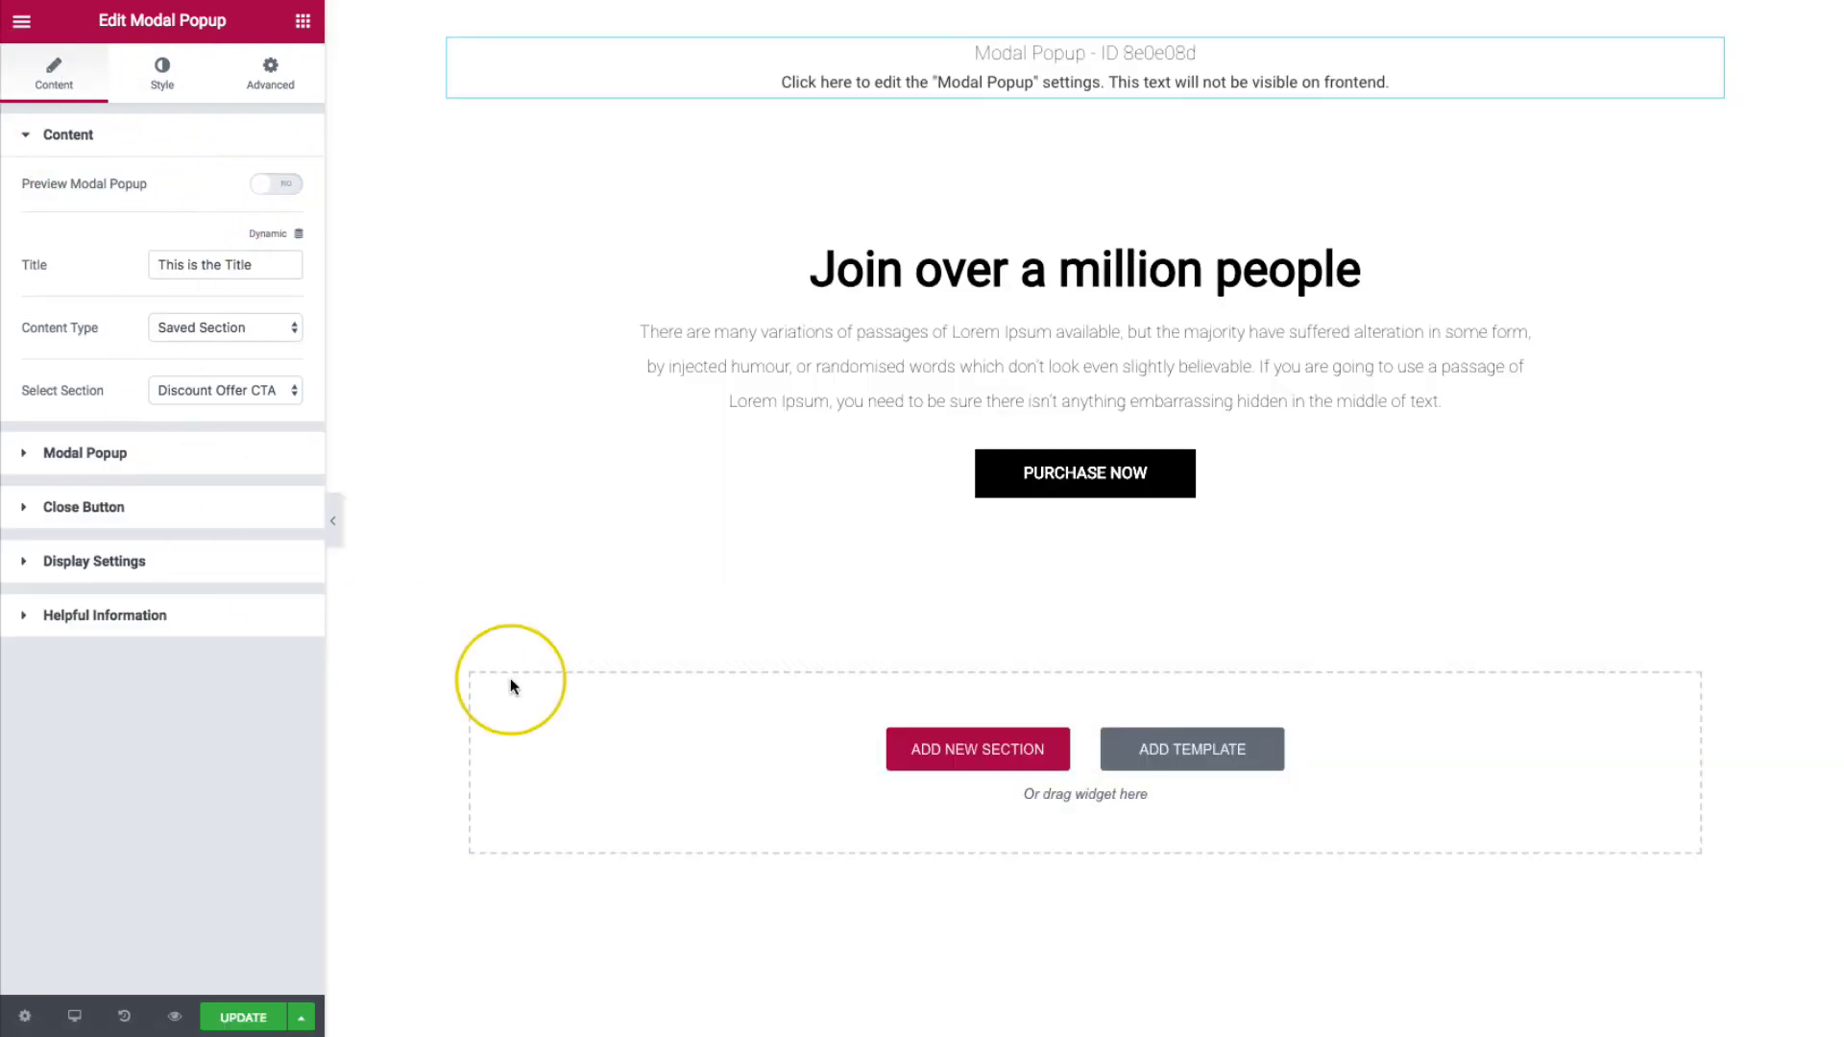
left_click(243, 1017)
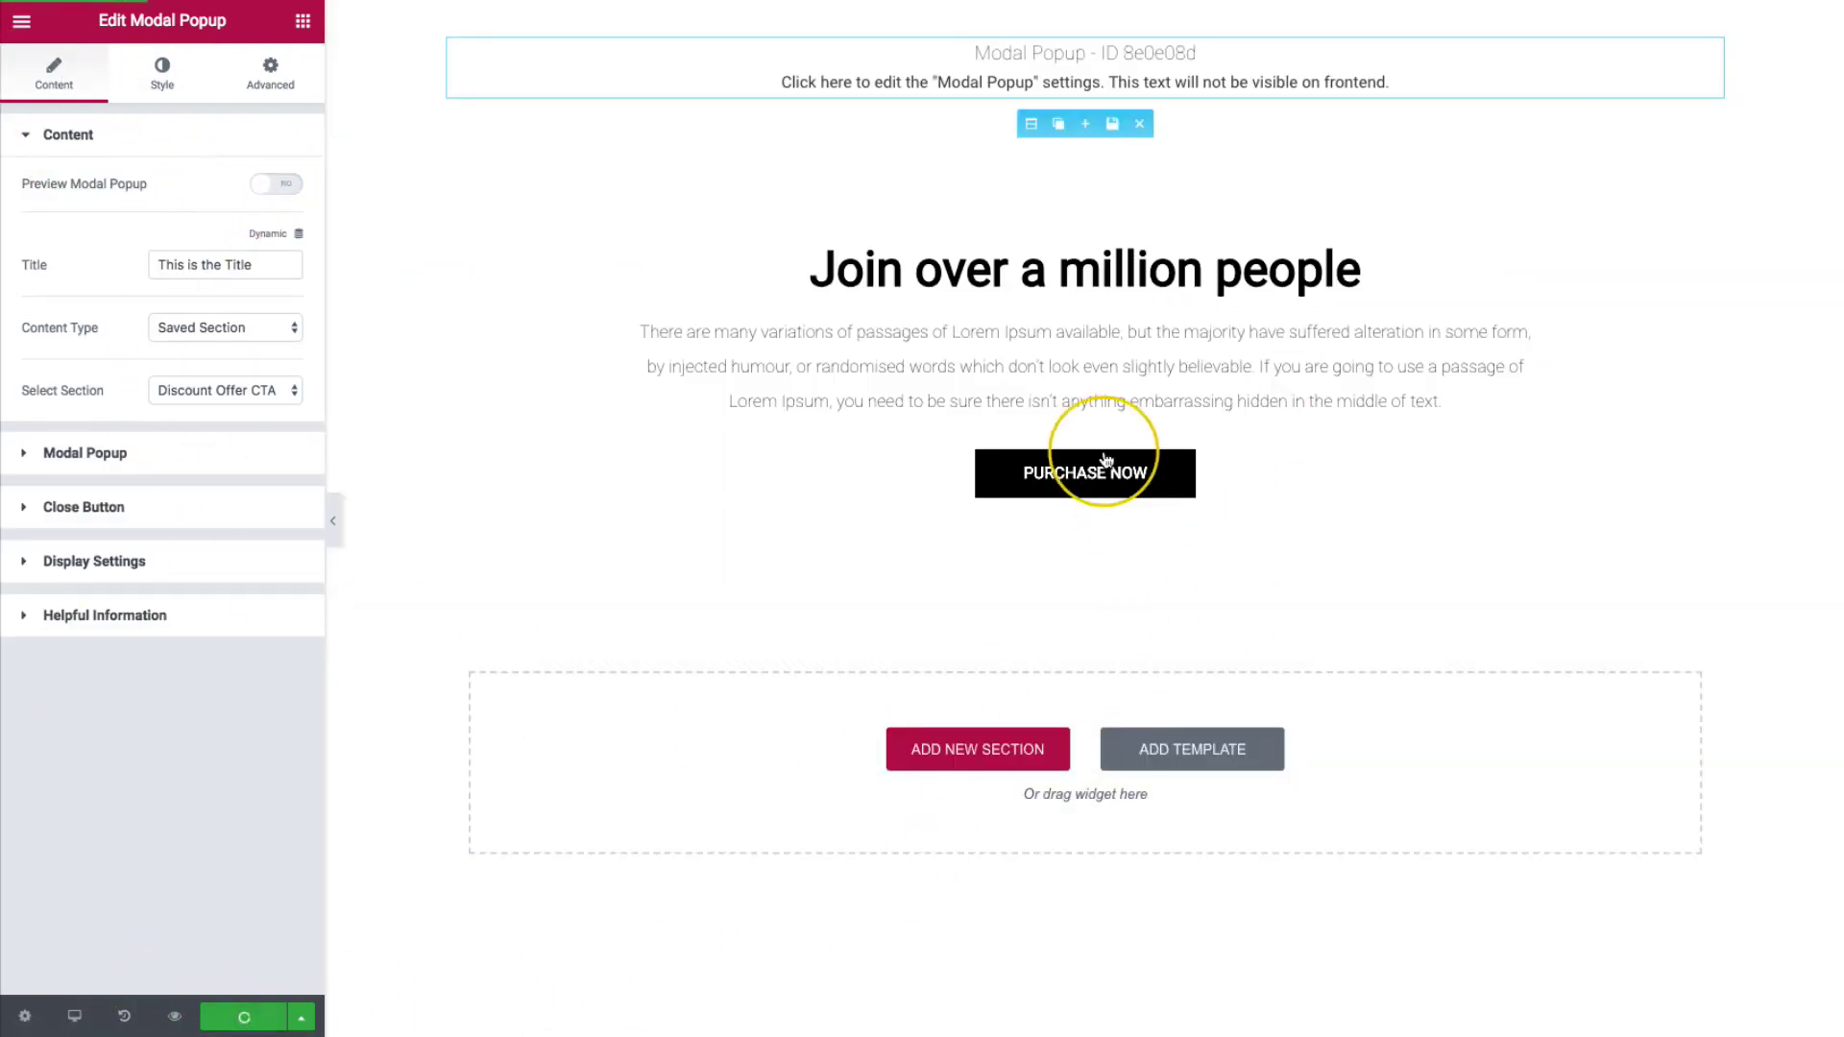
- Preview the live page, open the popup from the Purchase Now button, and close it again
left_click(174, 1017)
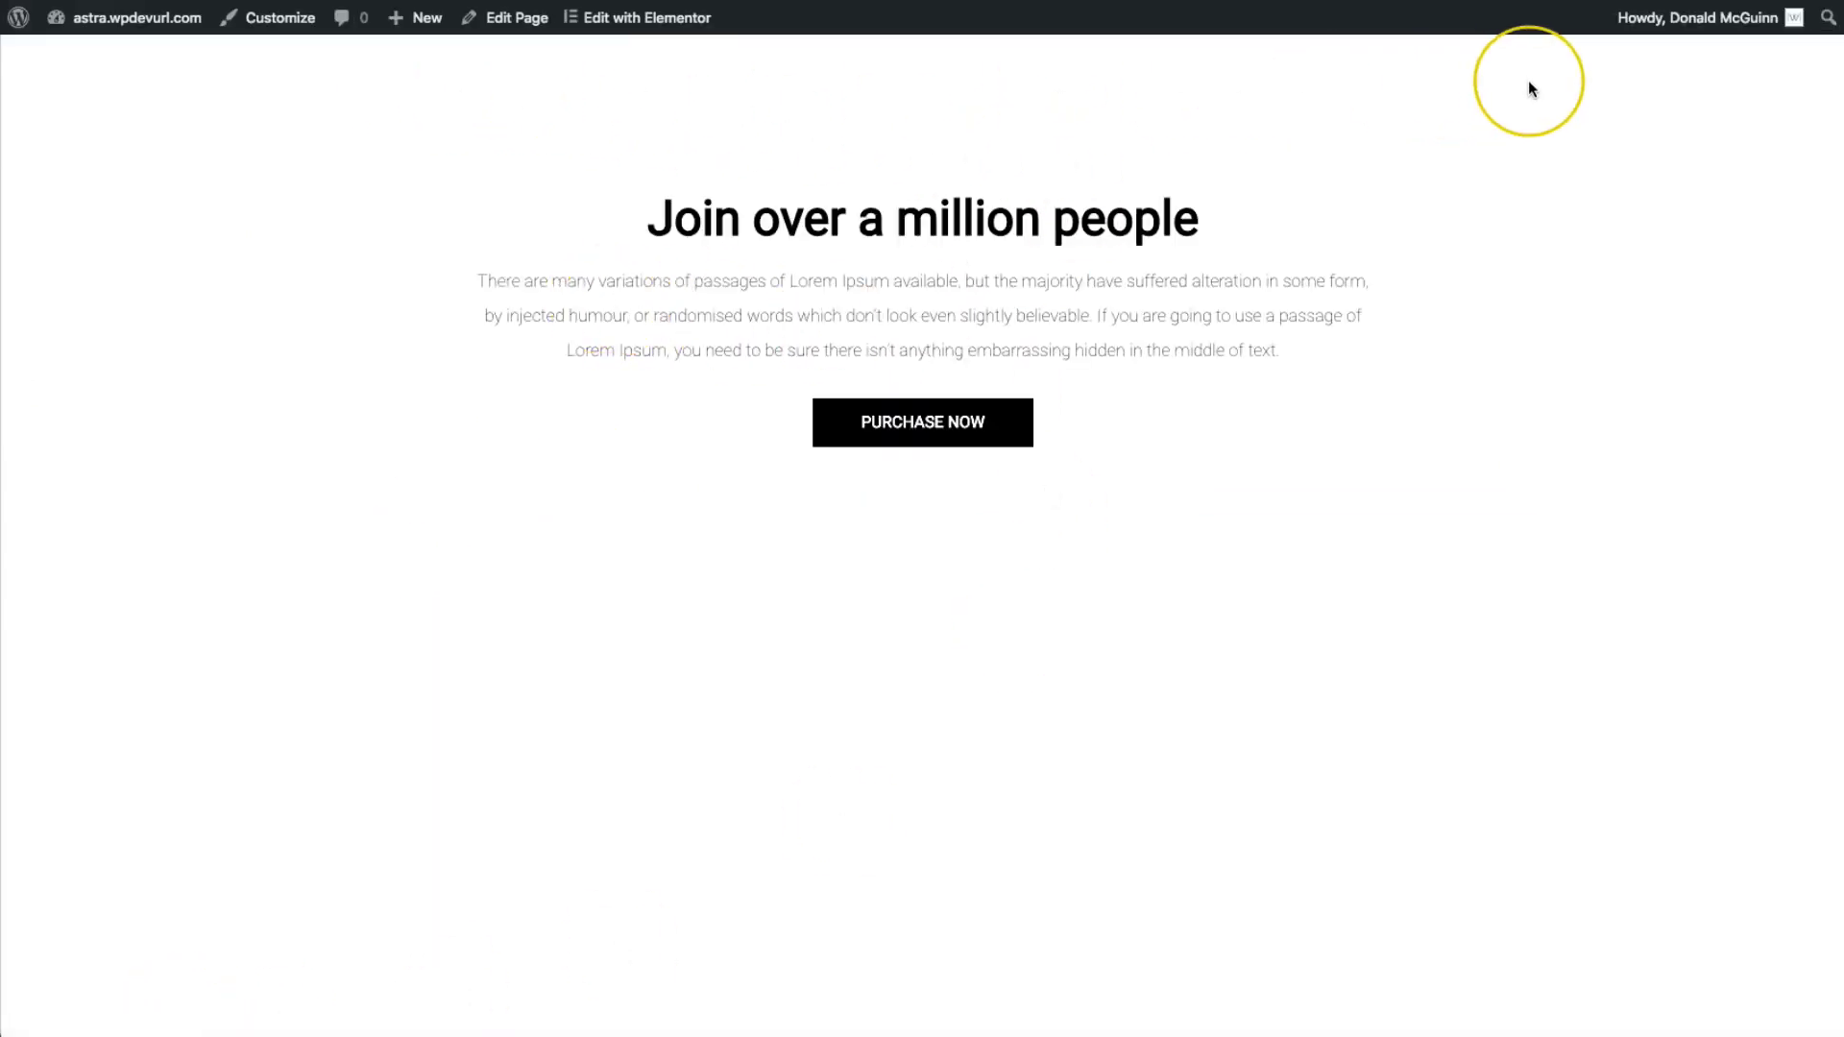
left_click(941, 427)
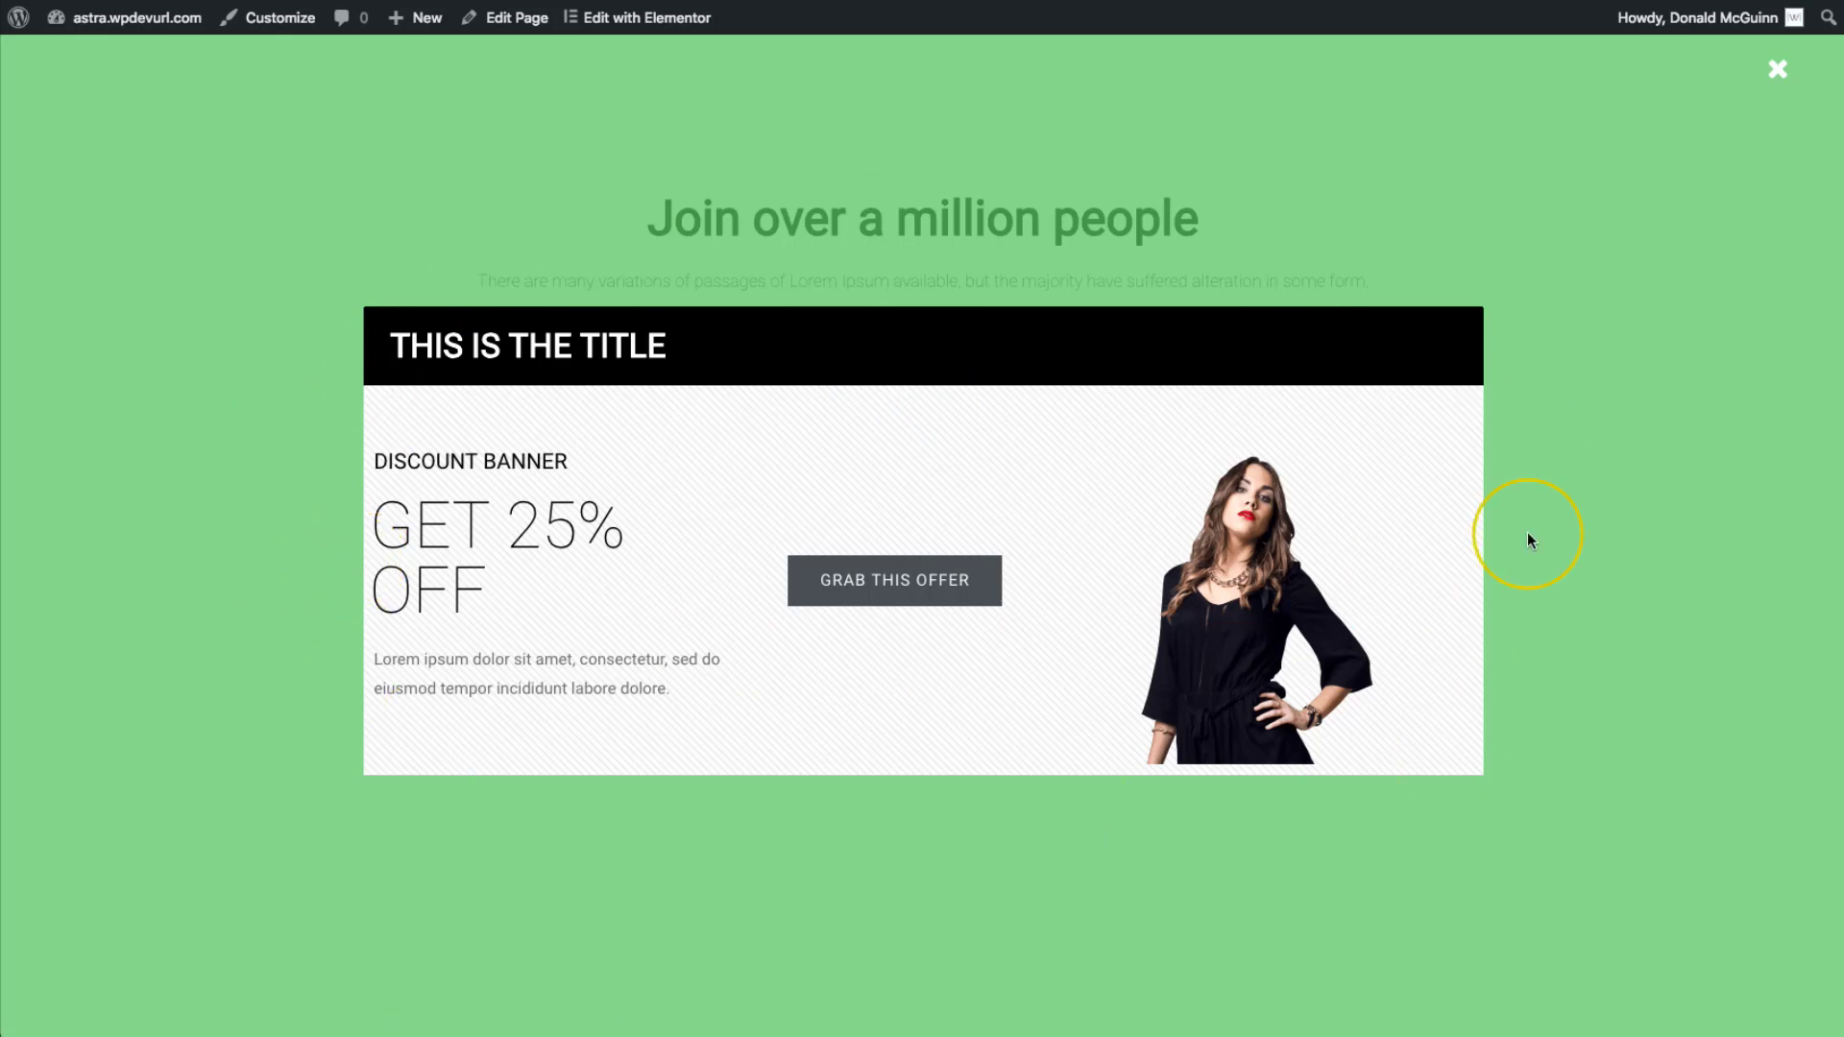
left_click(1778, 73)
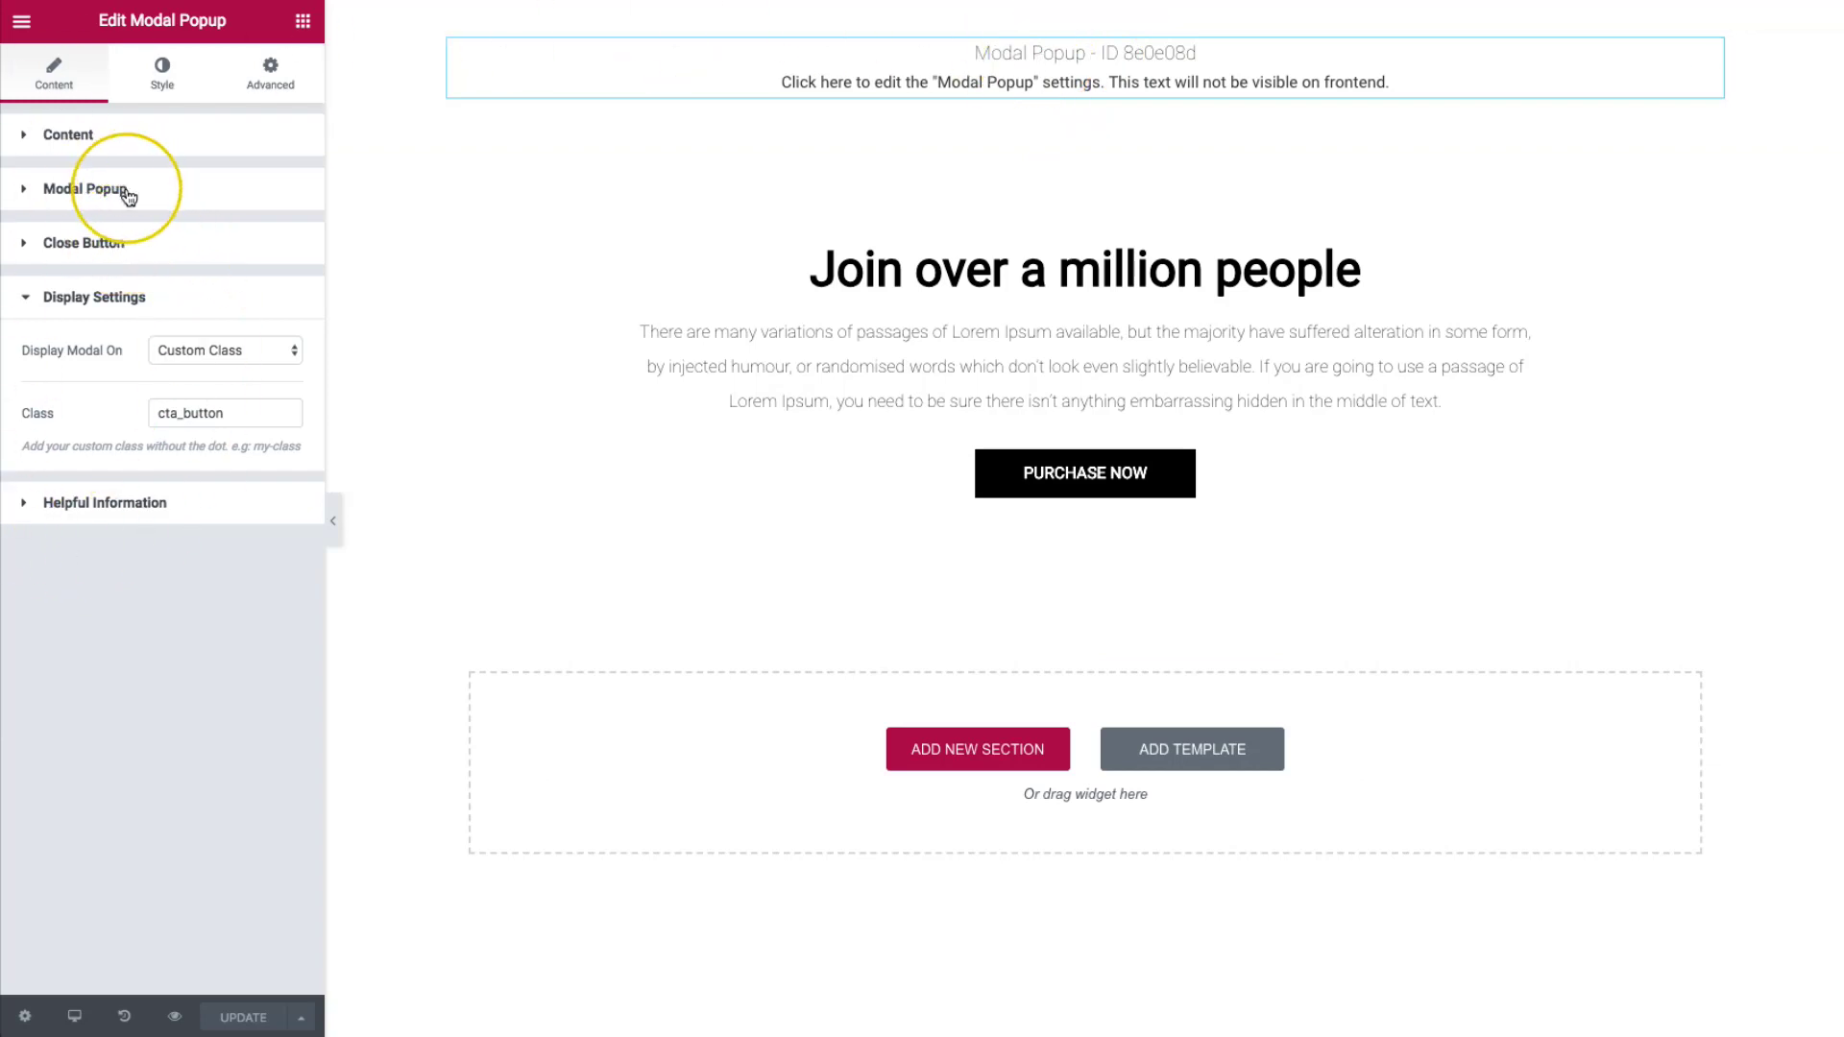
- Set Display Modal On to Automatic, and try the Exit Intent and After Few Seconds options before switching both back off
left_click(177, 351)
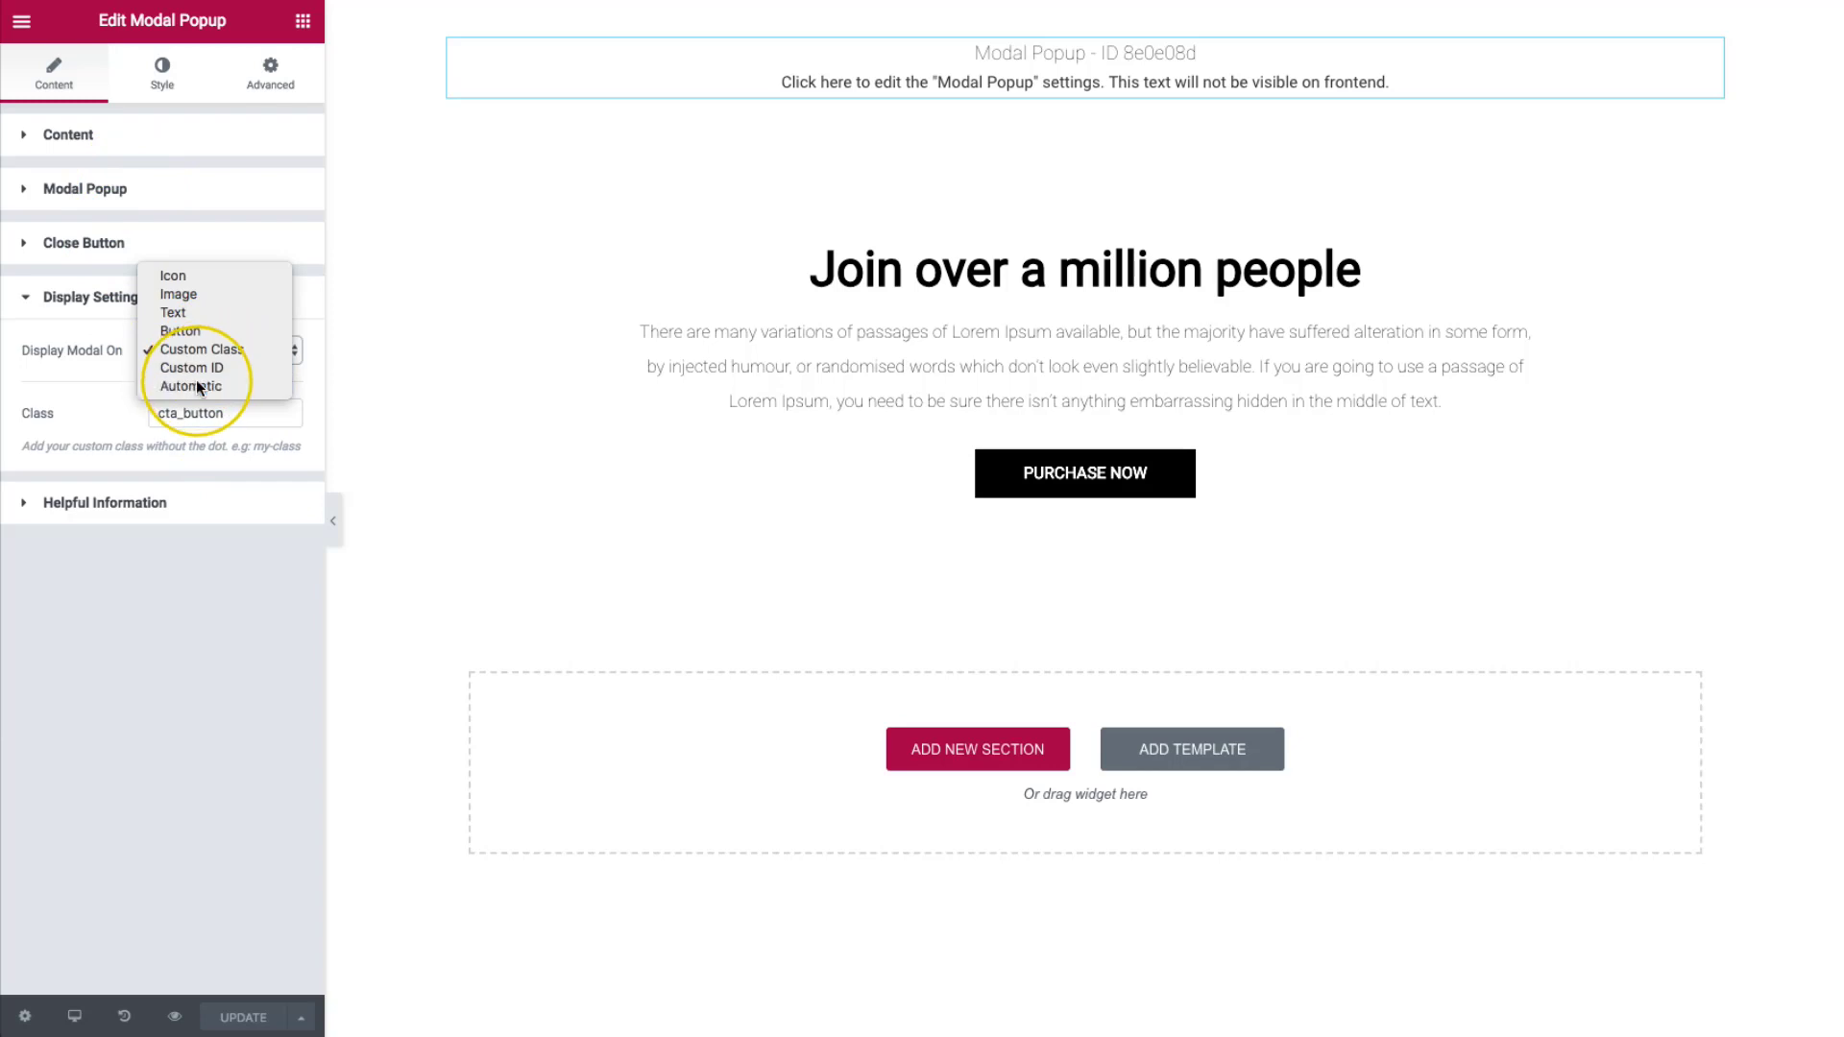
left_click(196, 380)
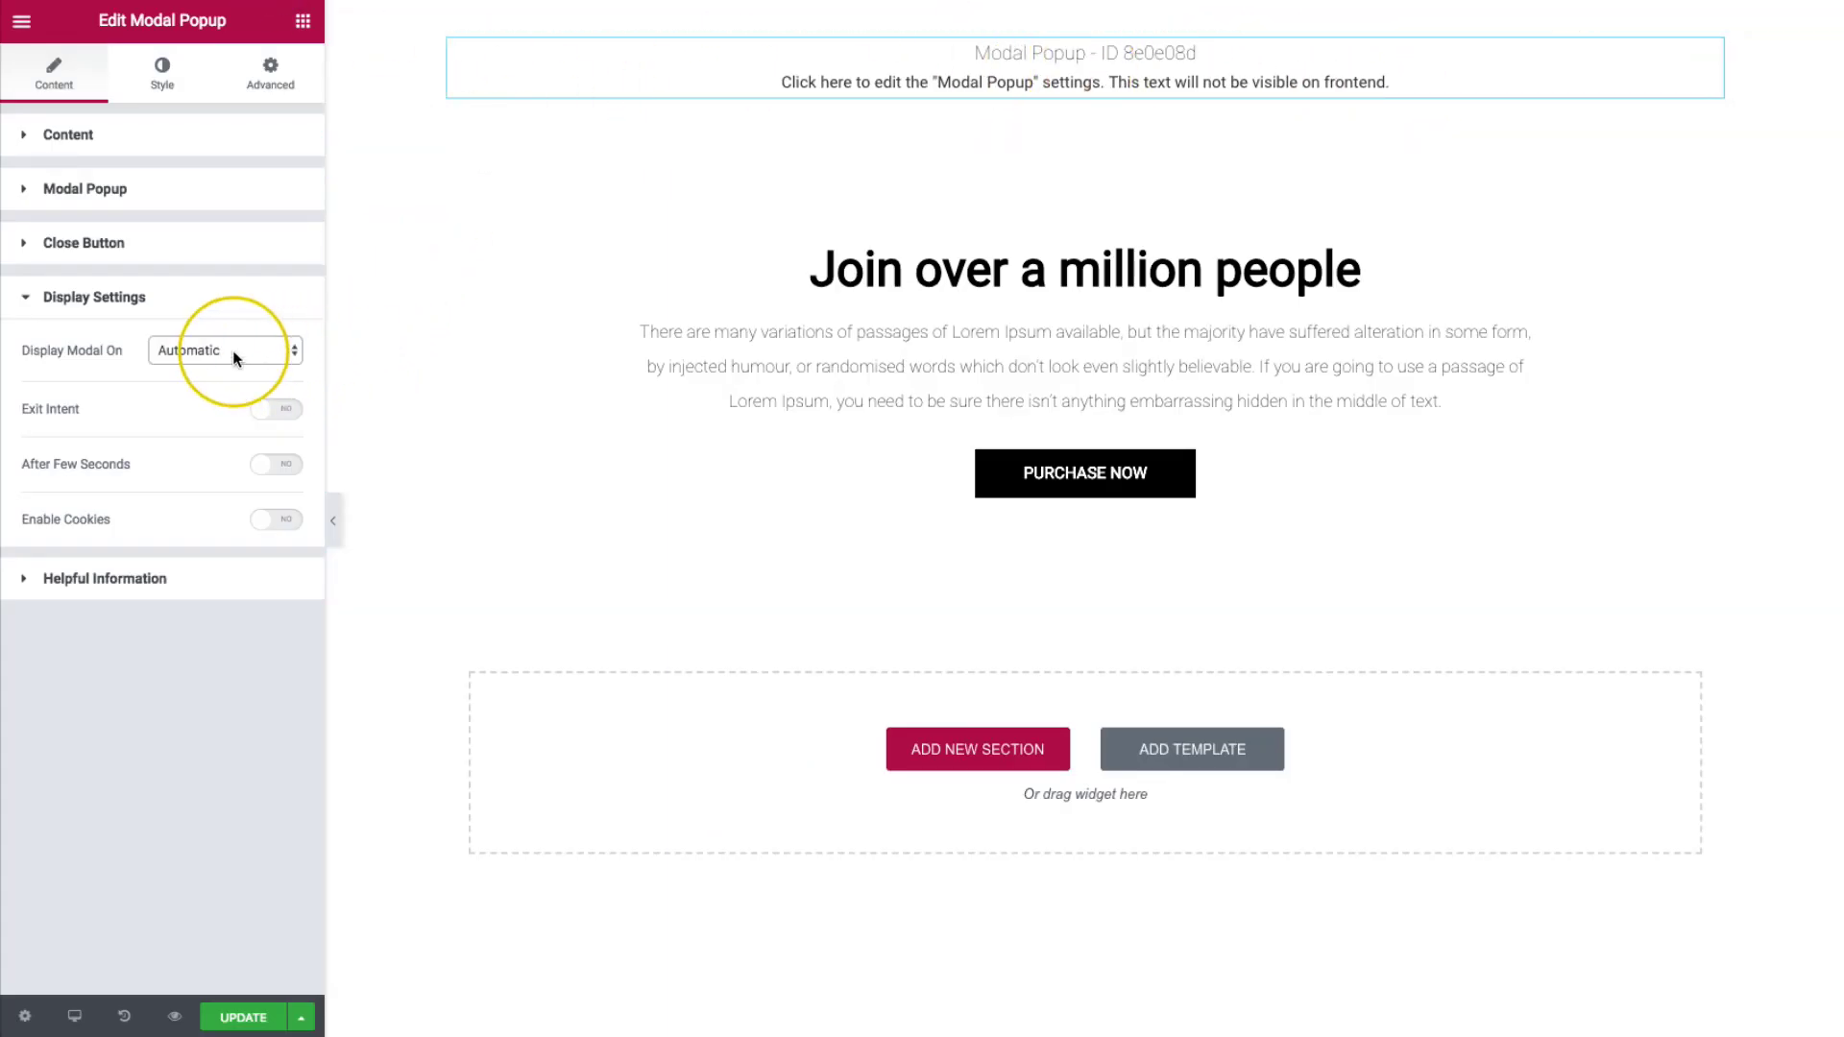
left_click(278, 410)
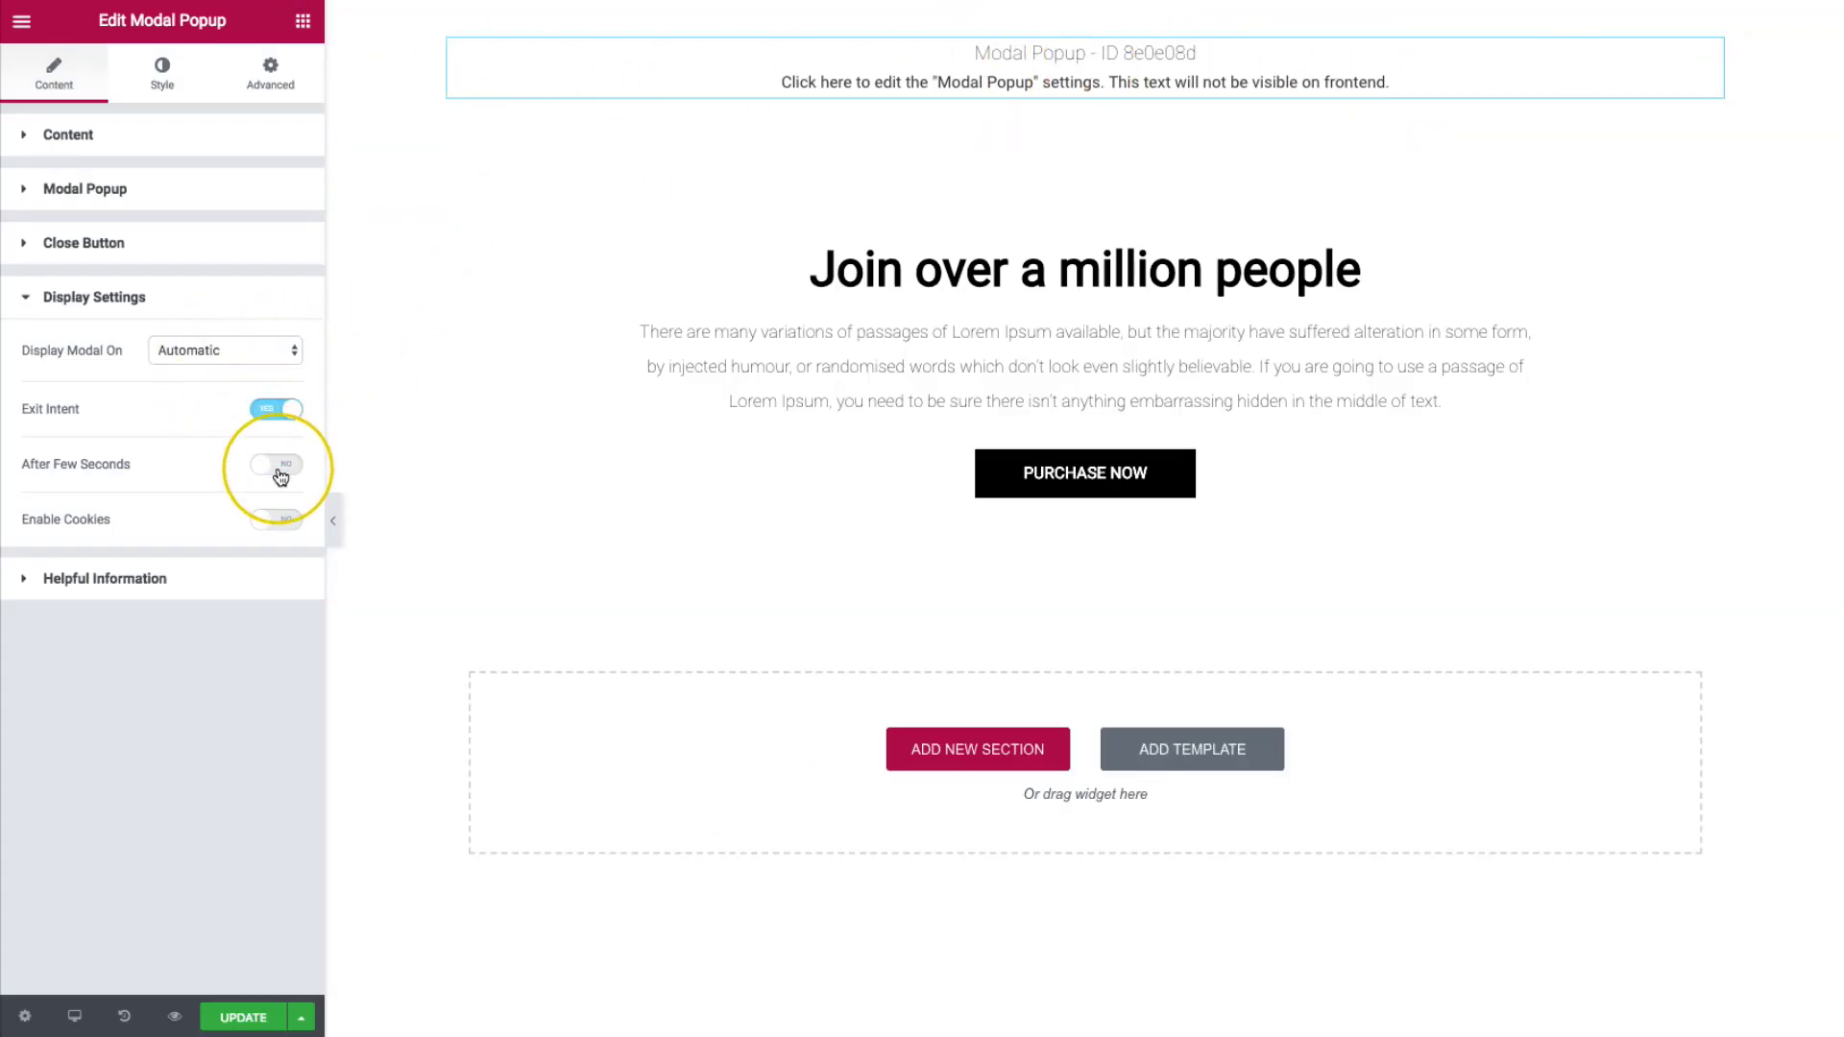
left_click(277, 466)
left_click(273, 466)
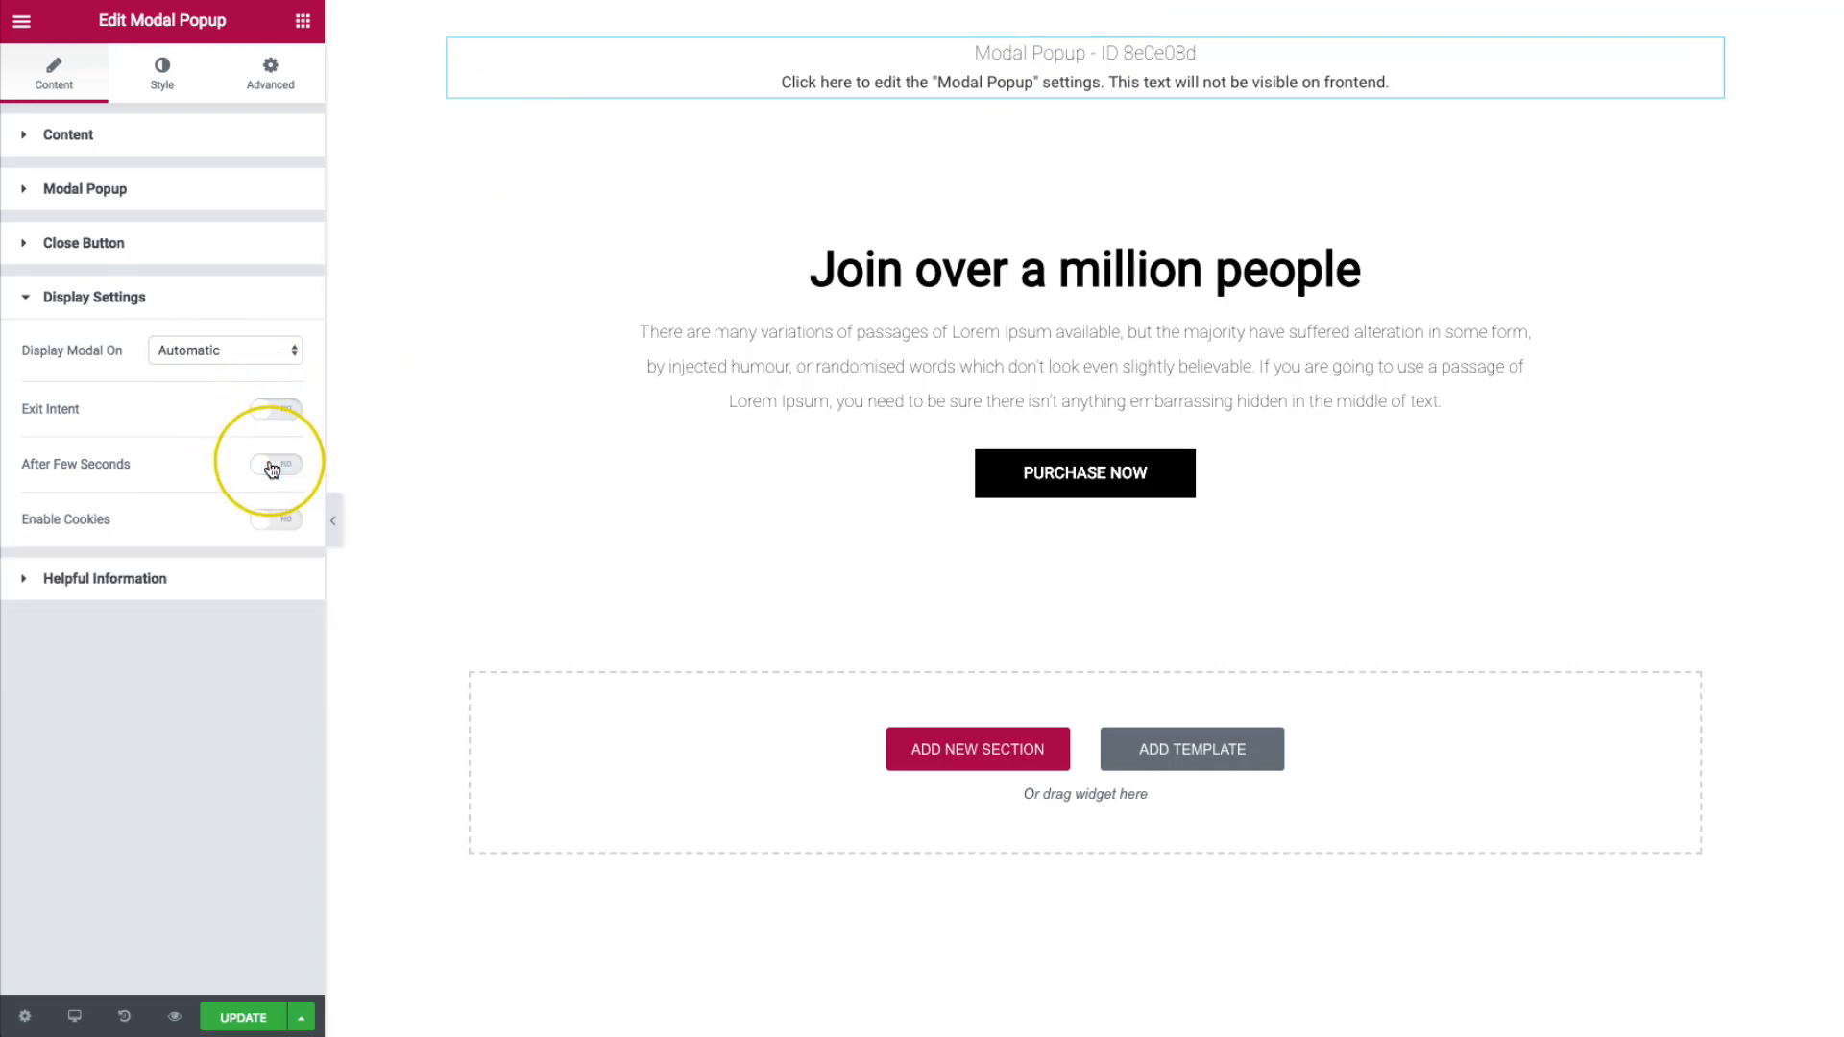